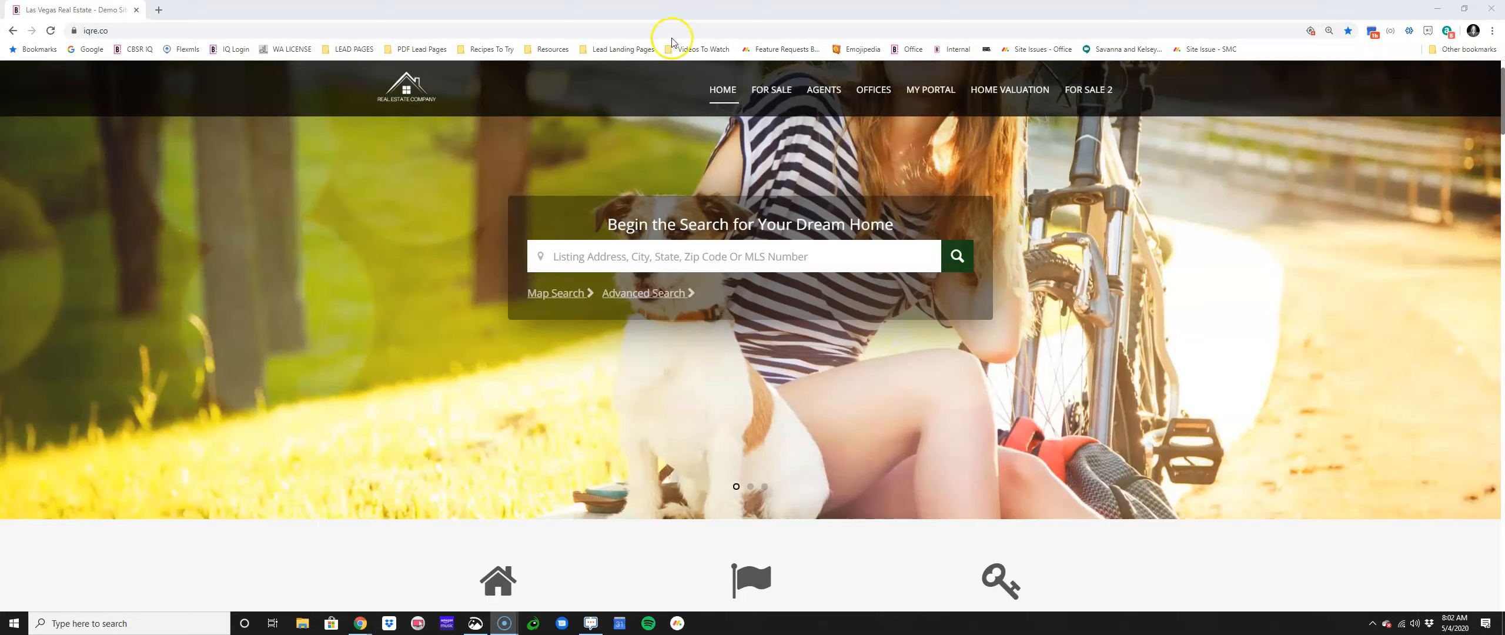
Step: Browse the AGENTS list and preview an agent's My Website, then close it
click(1461, 196)
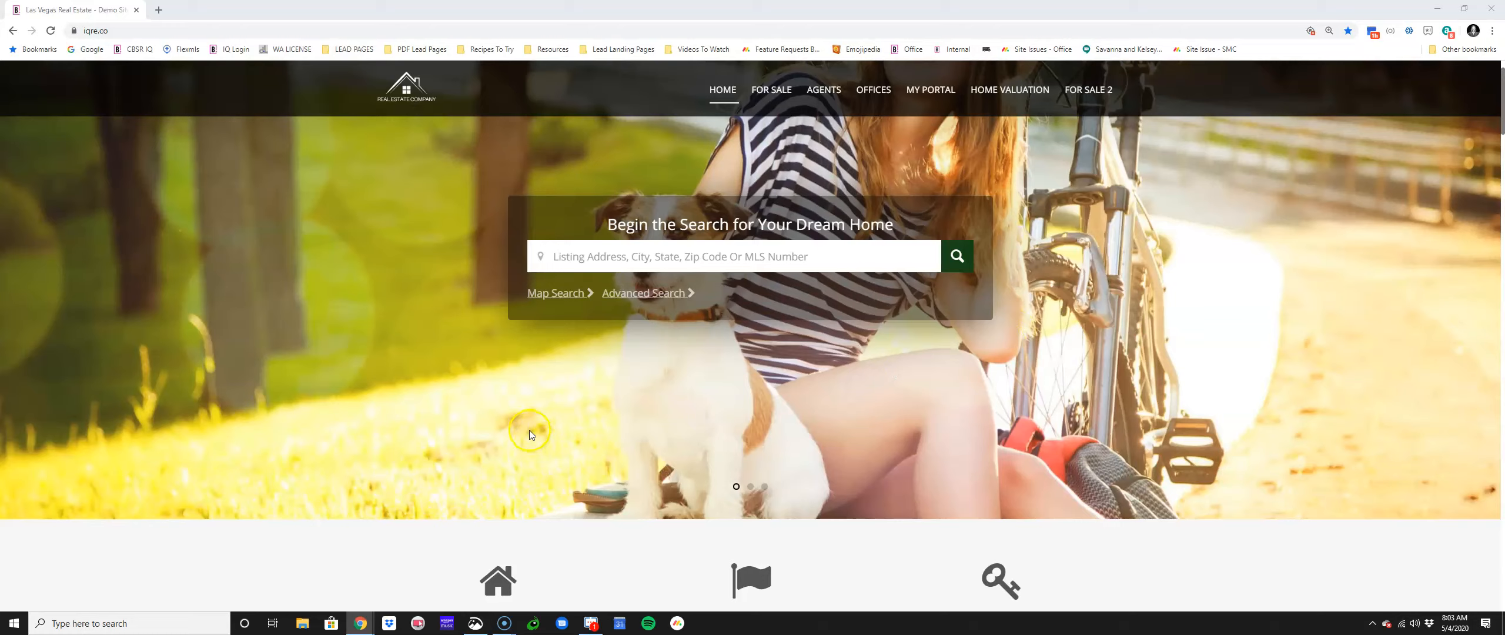
click(592, 374)
click(674, 356)
click(830, 98)
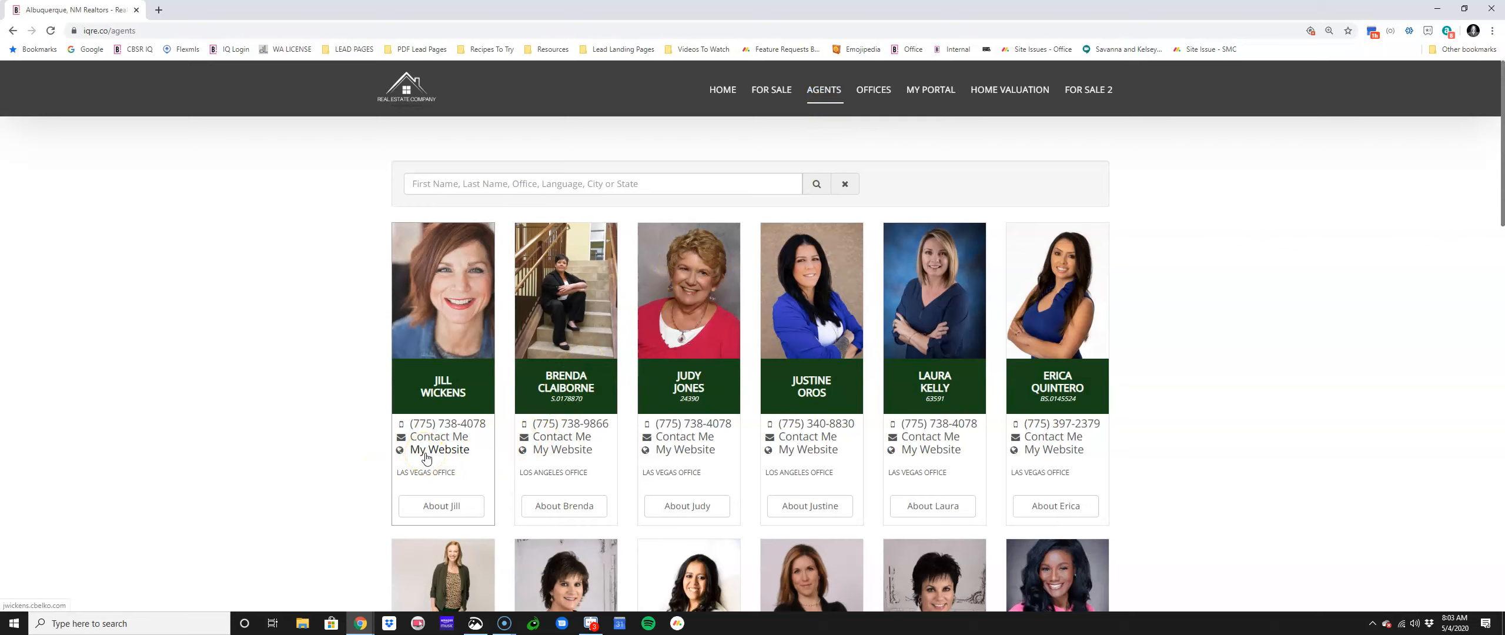
scroll(423, 459, down, 5)
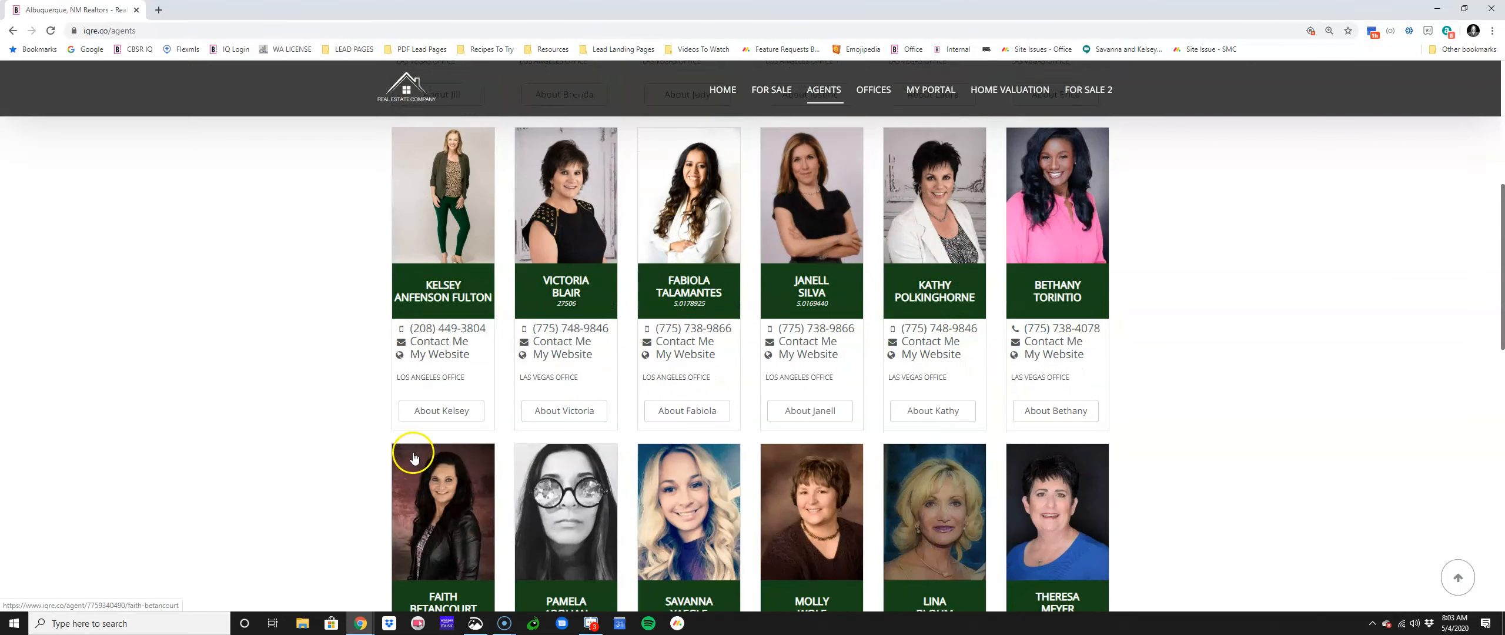
click(429, 355)
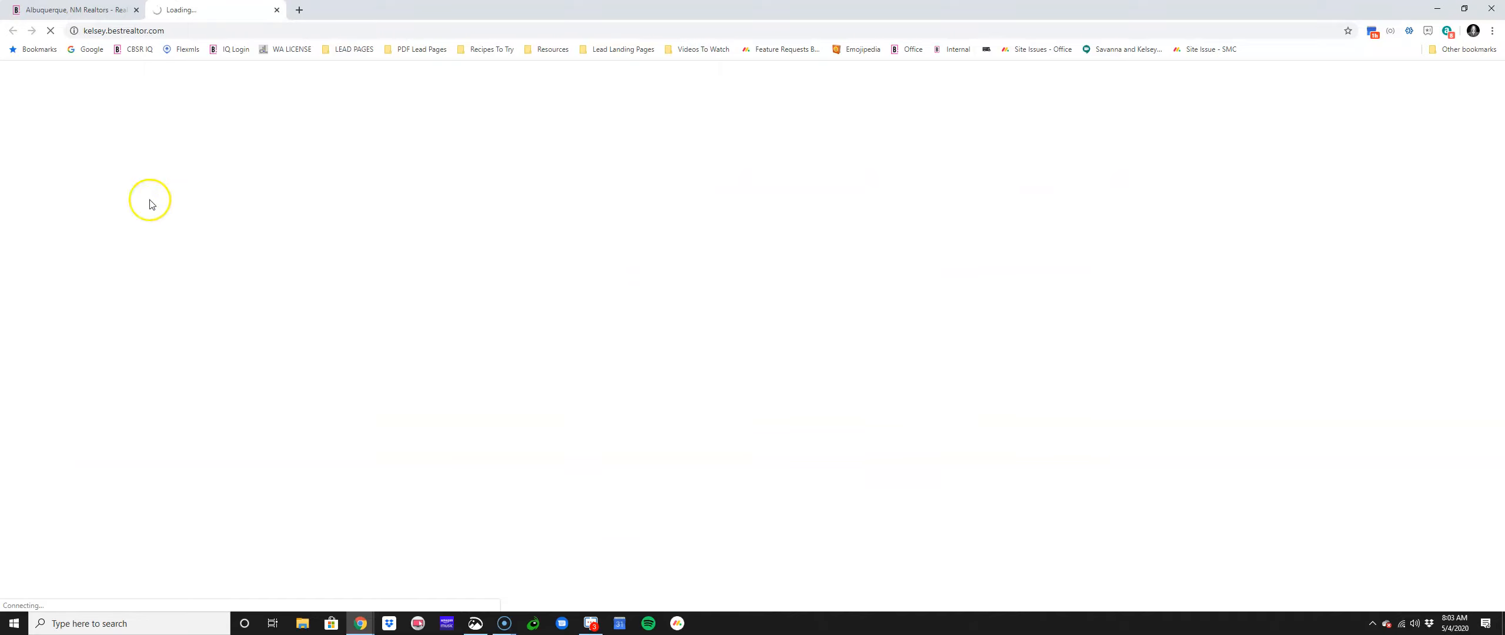
click(276, 10)
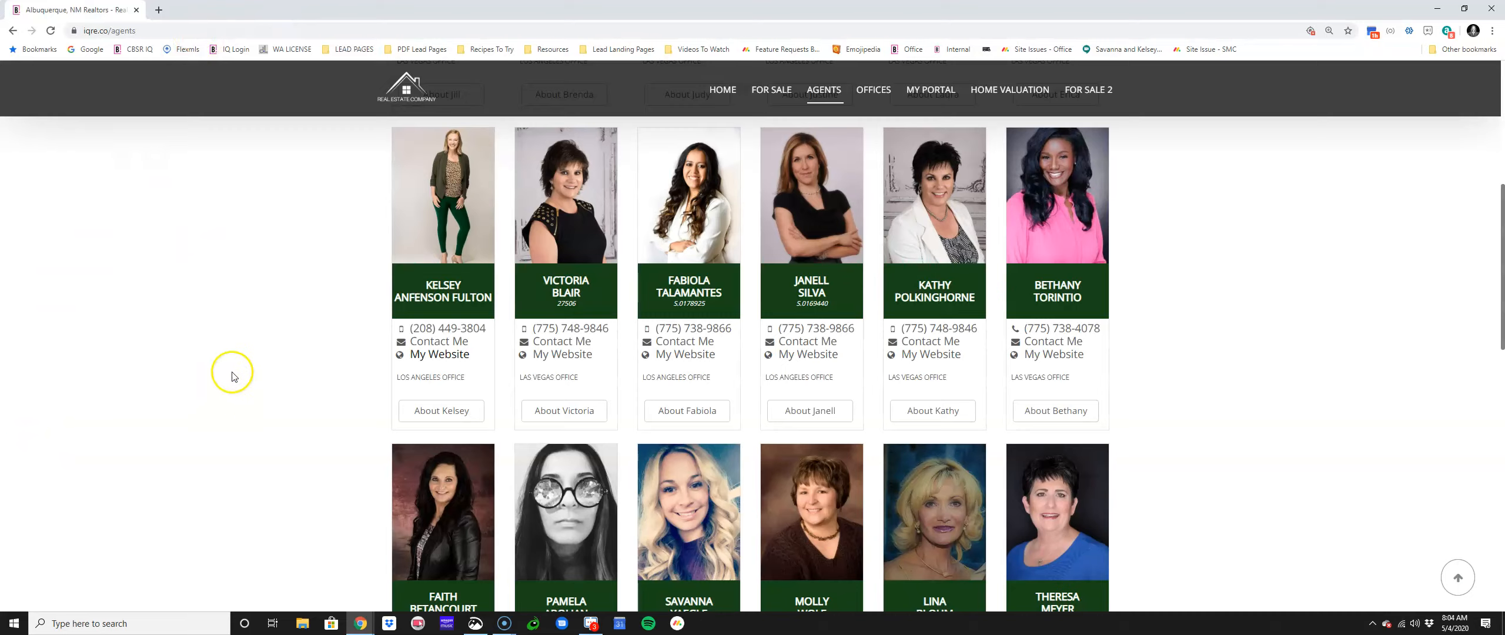
Step: Return to HOME and open Office Login from the footer in a new tab
click(723, 90)
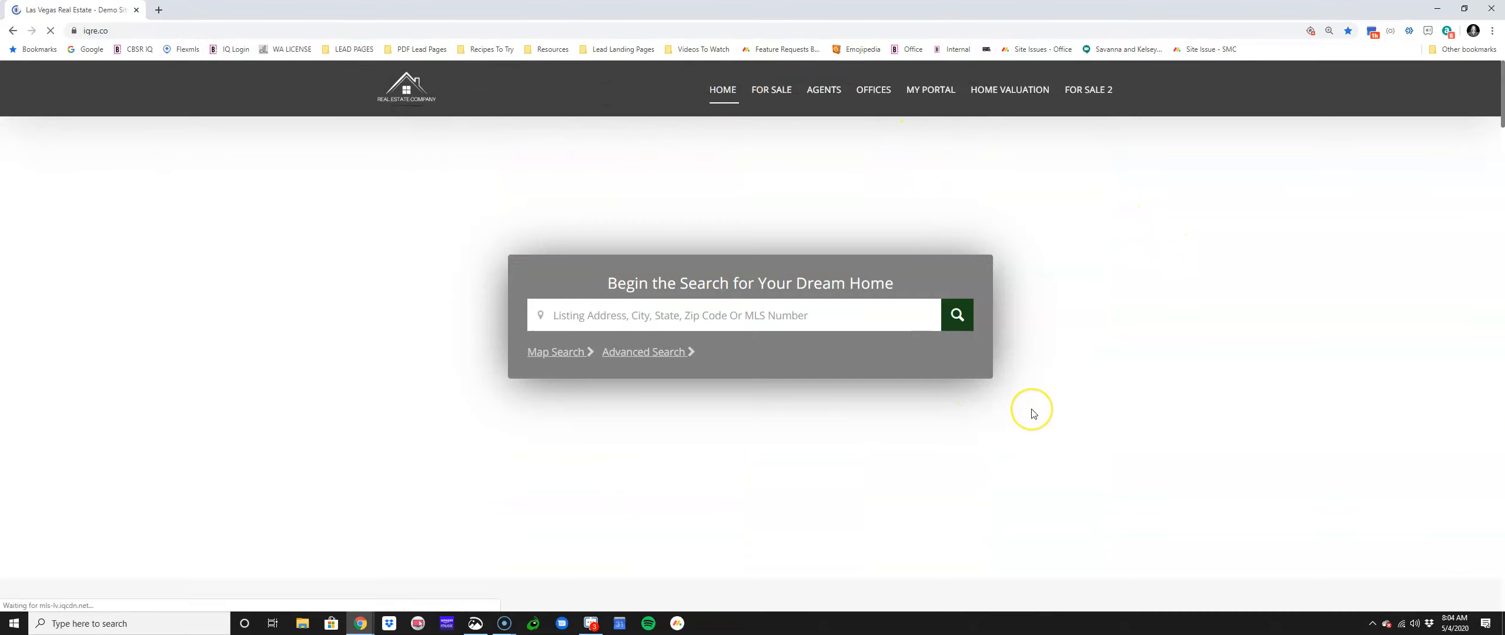
scroll(1033, 413, down, 15)
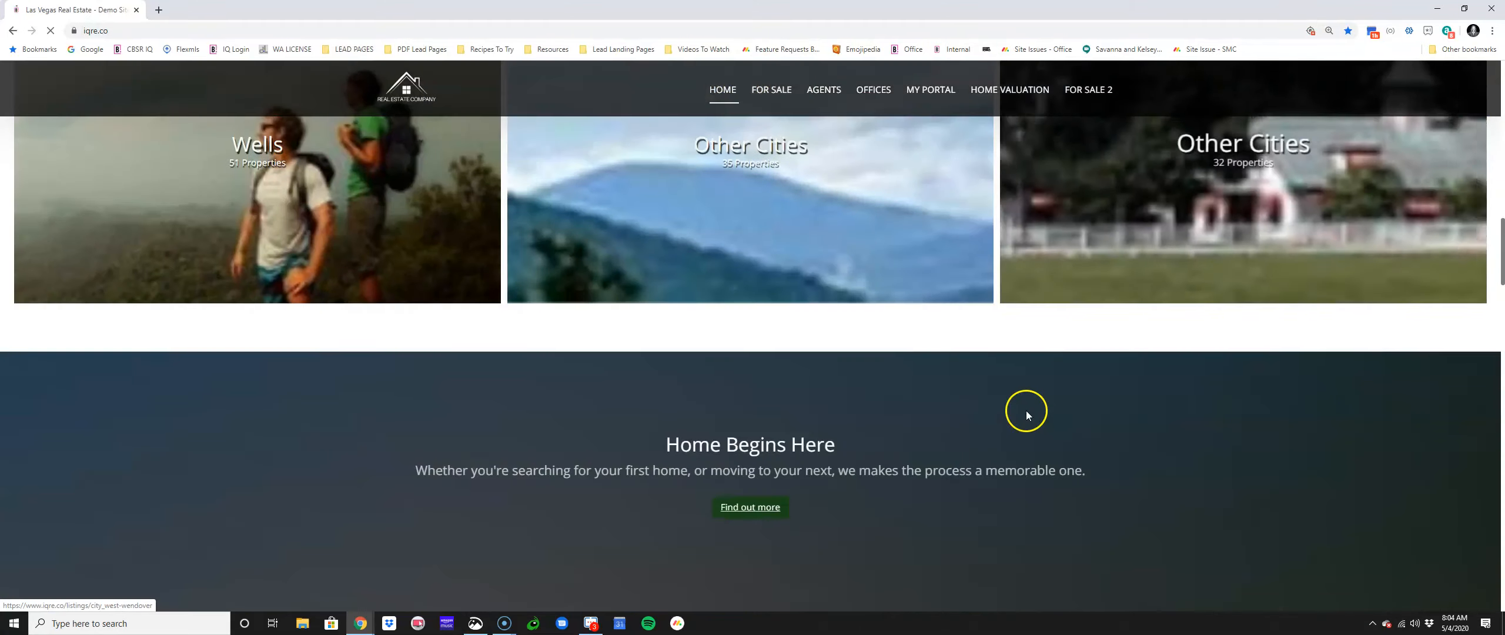
scroll(1026, 414, down, 20)
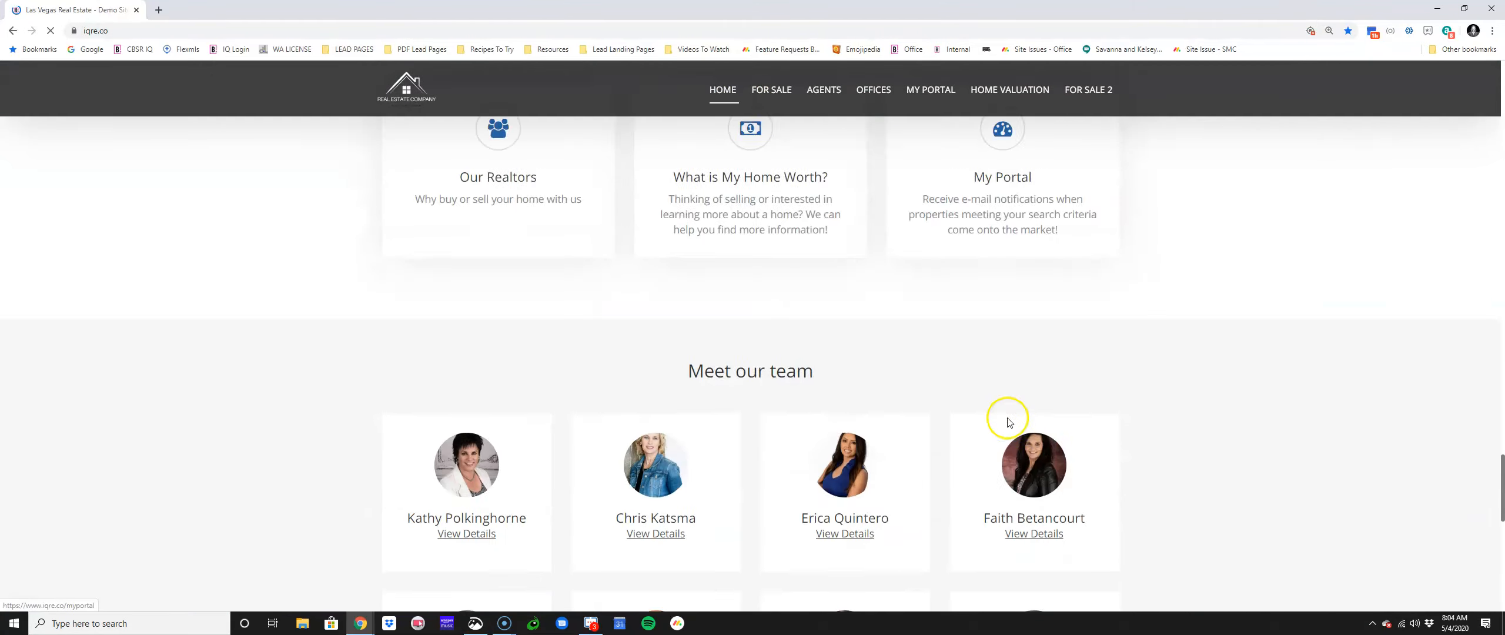
scroll(1007, 422, down, 10)
click(867, 570)
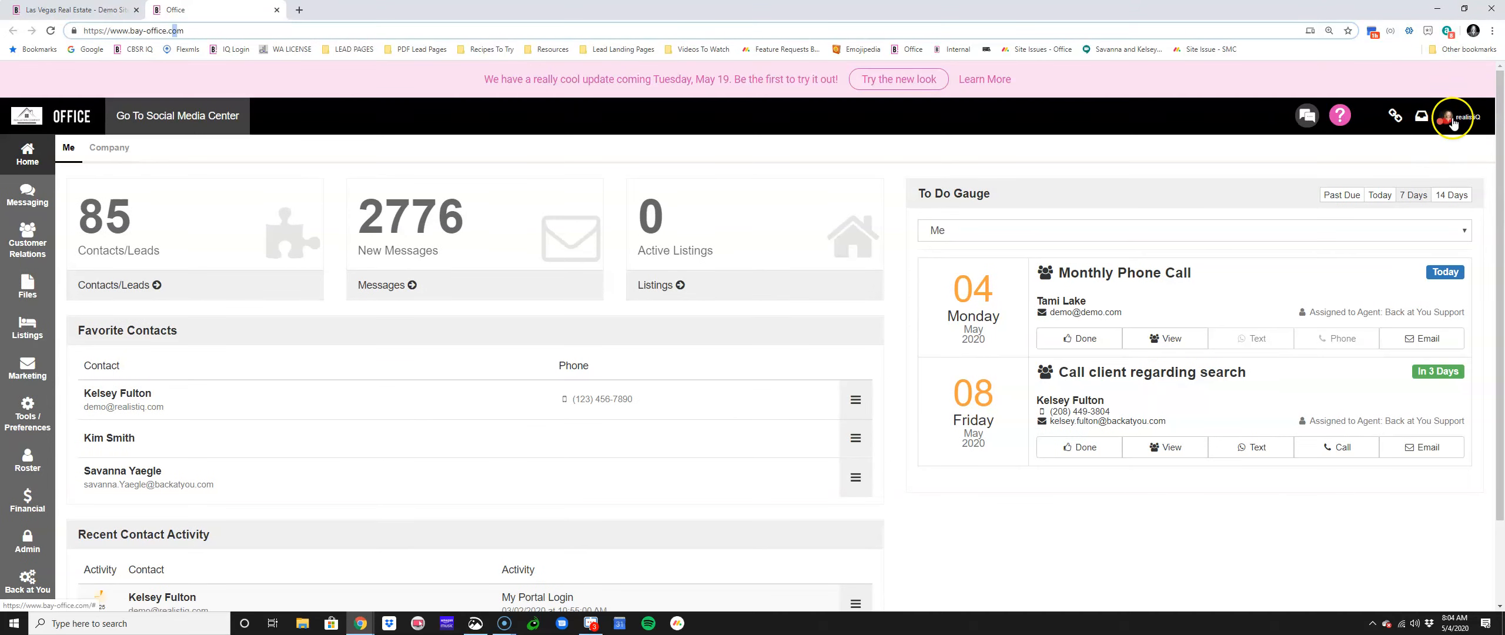
Step: Zoom the Office dashboard to 150%, check My Account, and start a new tab for the agent site
key(ctrl+plus)
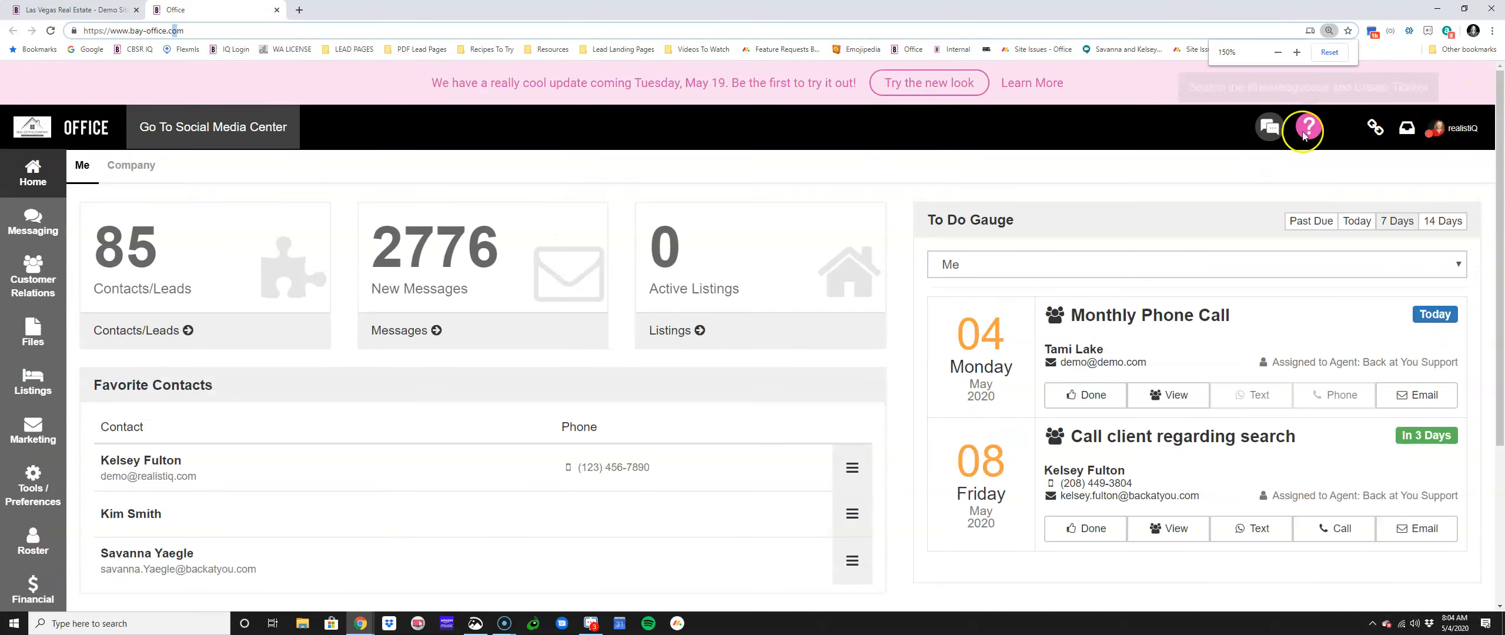
click(1437, 128)
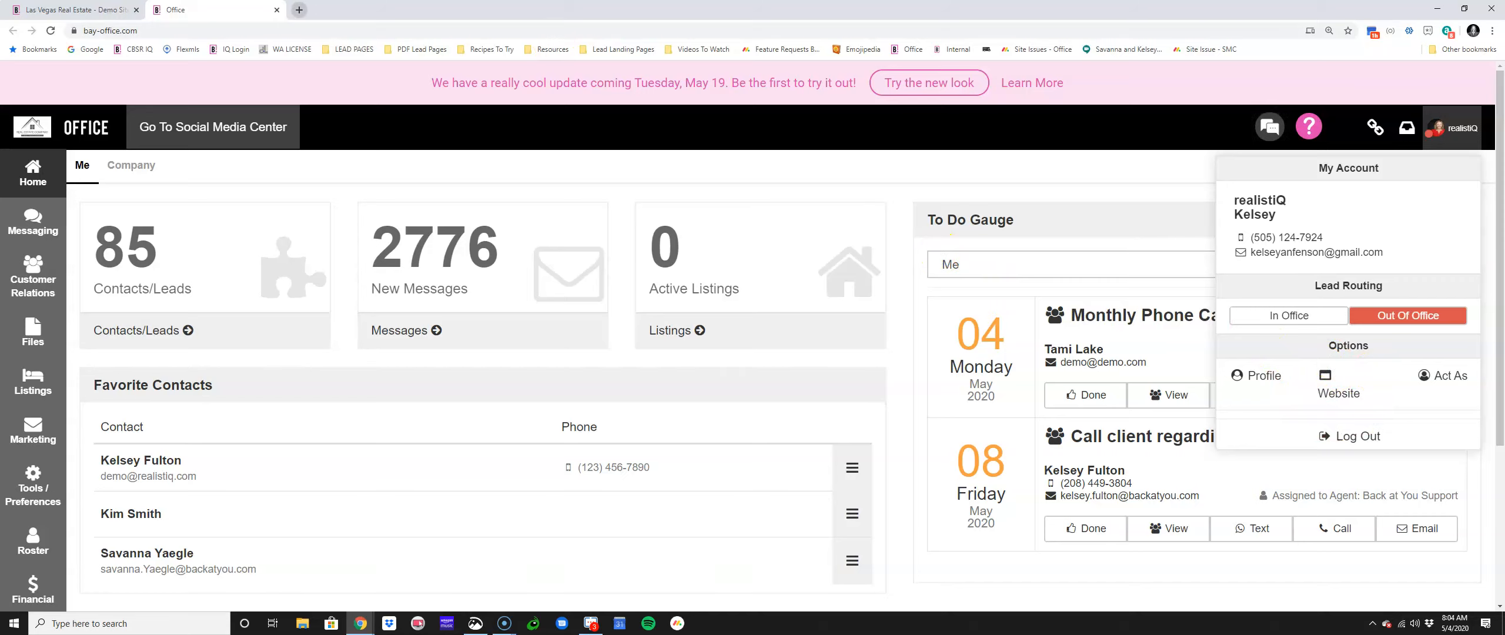
click(299, 10)
text(ke)
key(BackSpace)
text(ful)
key(Return)
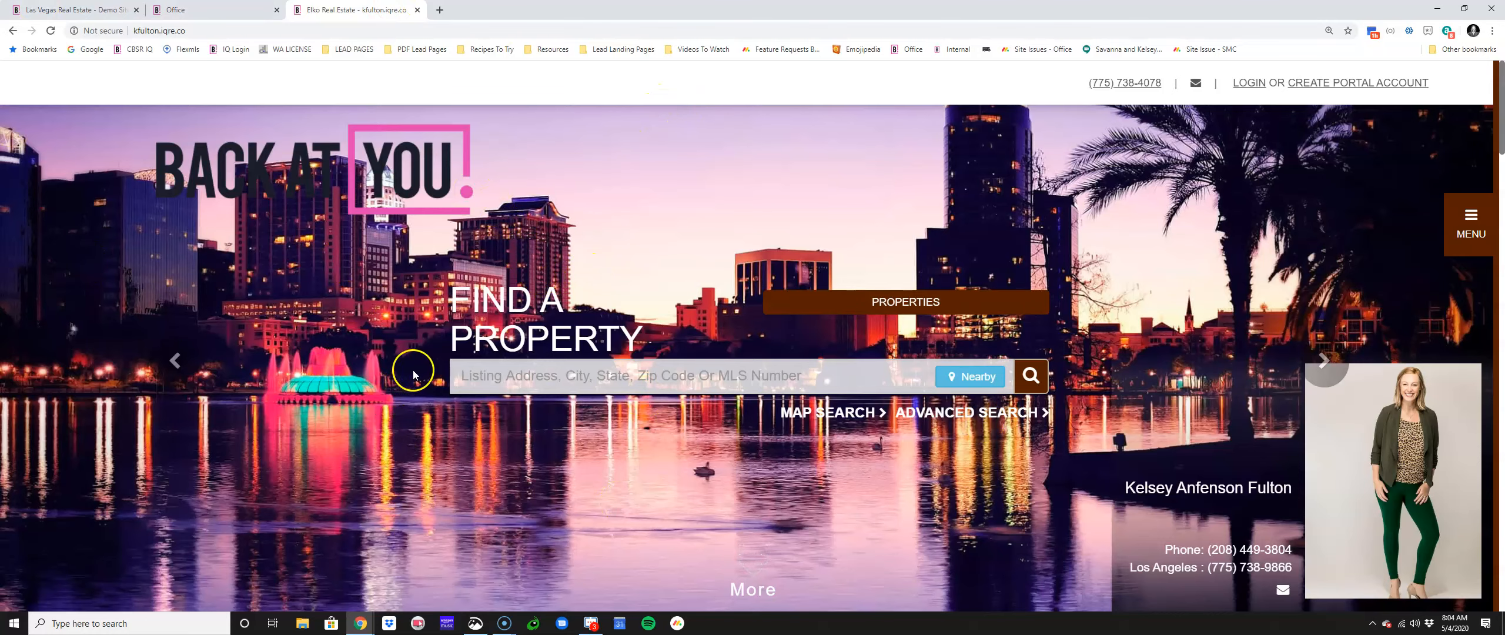
scroll(418, 382, down, 10)
scroll(417, 382, down, 15)
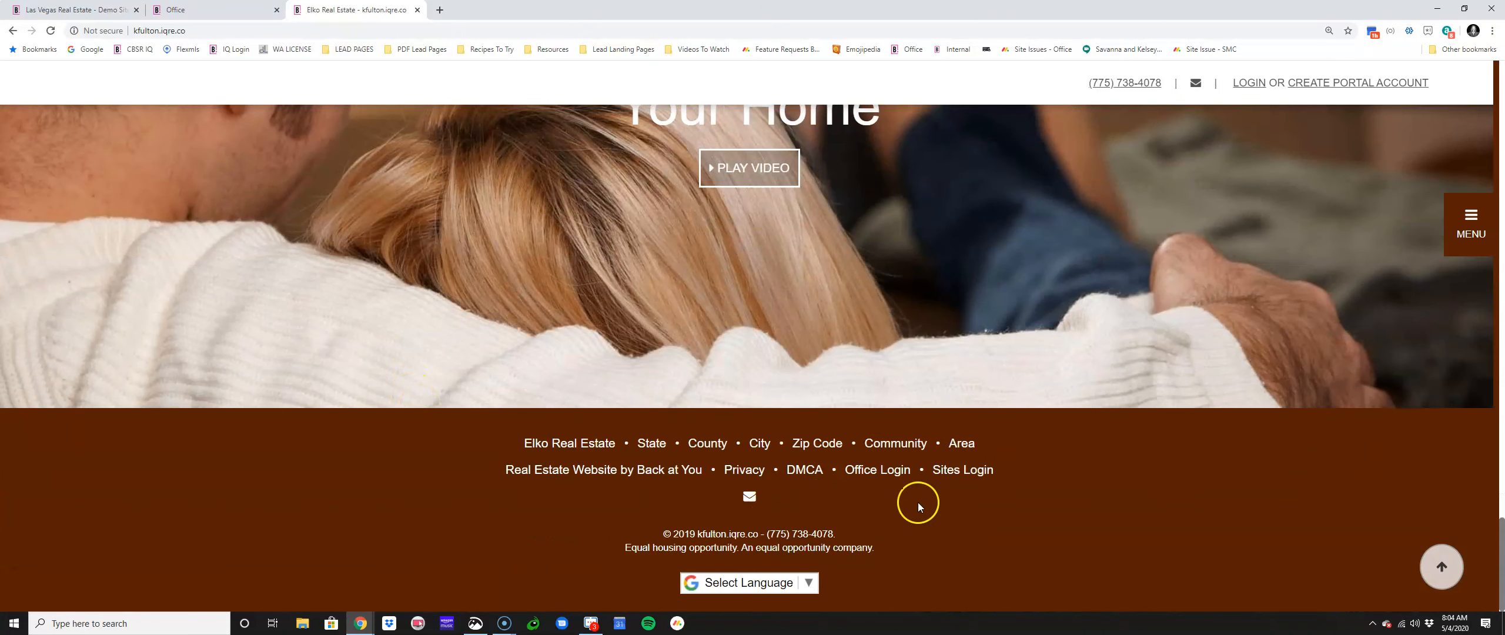
Step: Open Sites Login from the footer and autofill the saved user ID and password
click(951, 470)
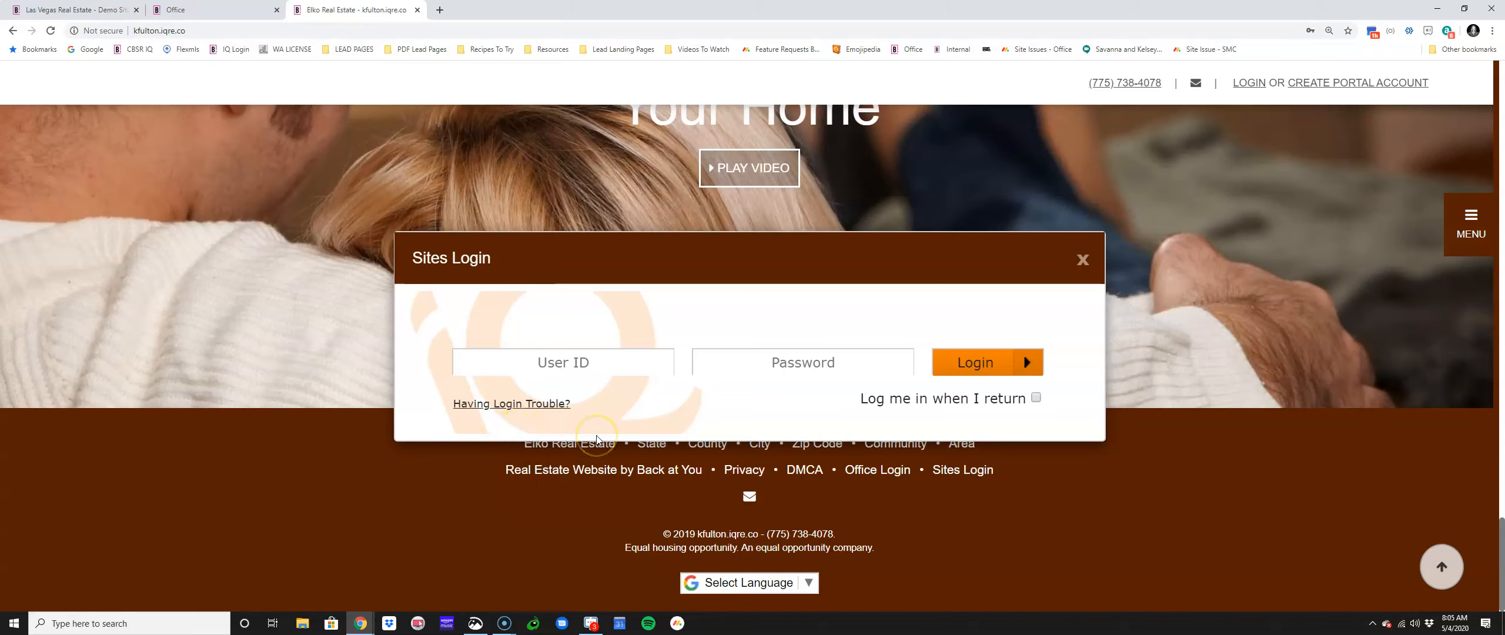
text(rea)
key(Down)
key(Return)
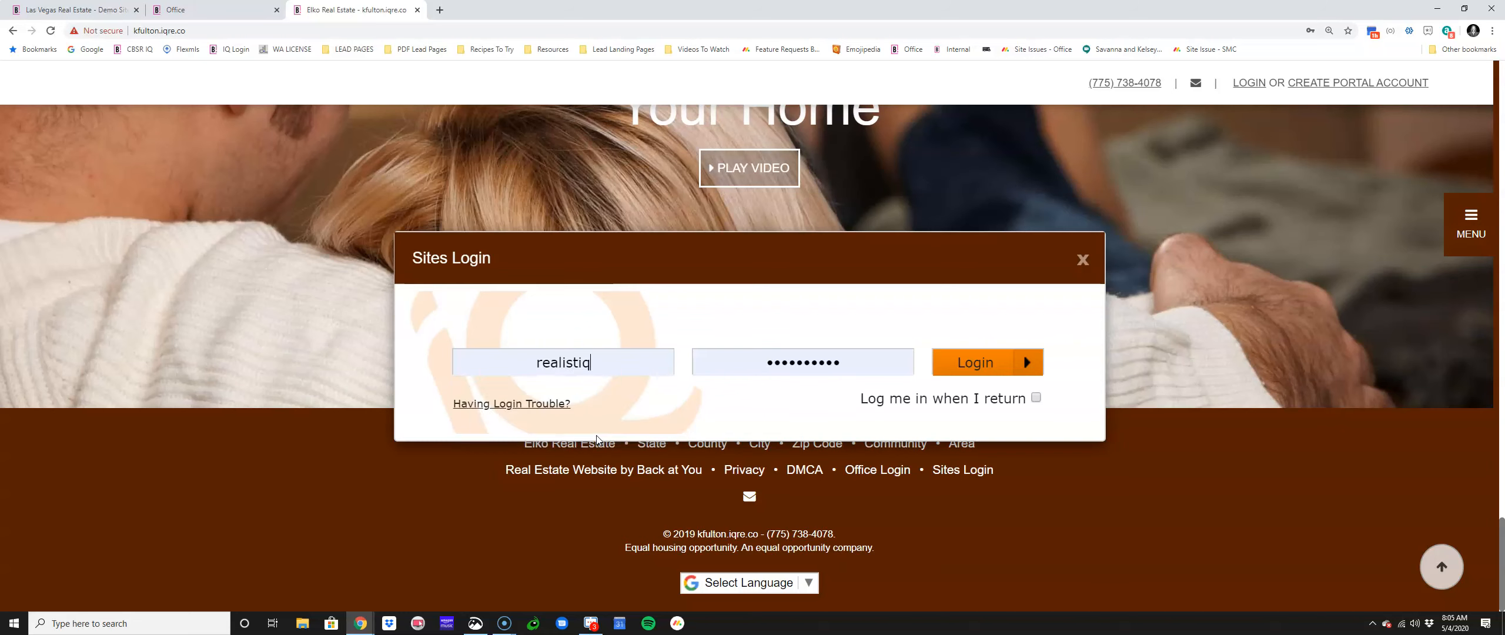
Step: Sign in with the orange Login button to load the Elko Real Estate site for editing
click(997, 367)
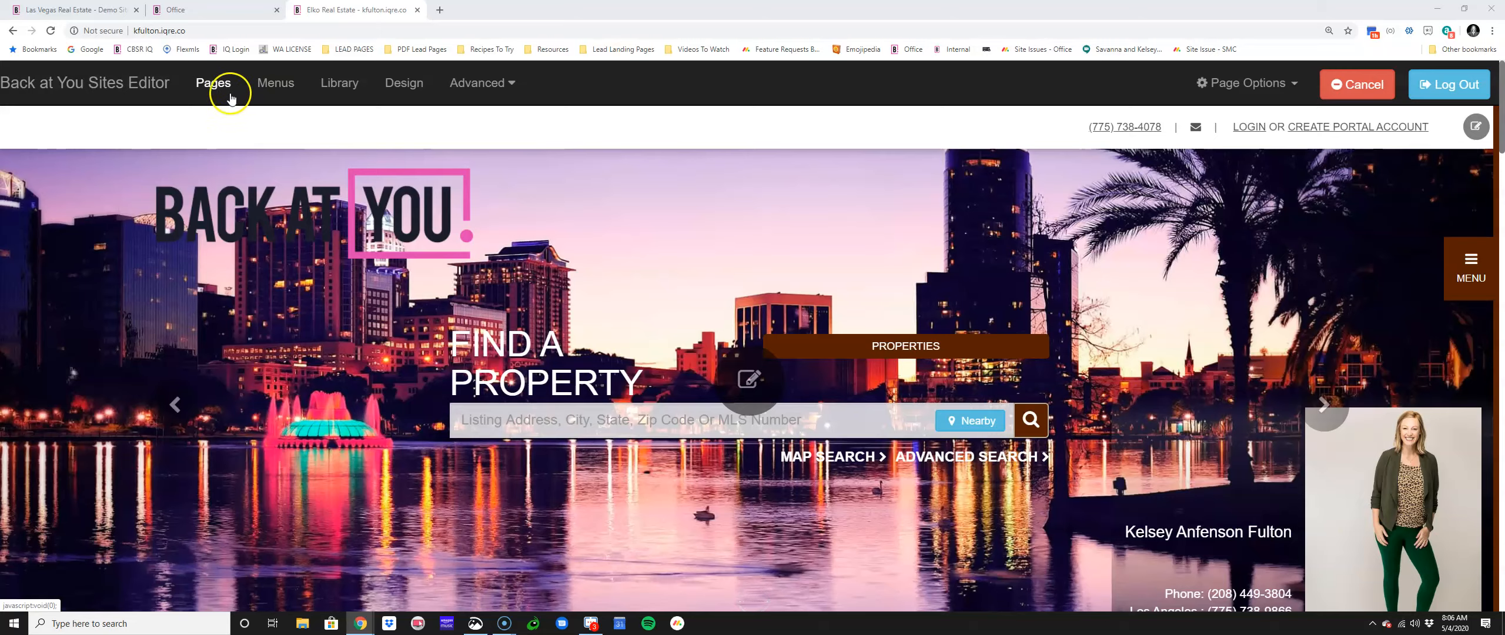
Step: Open Page Manager from Pages and choose + New Page
click(209, 85)
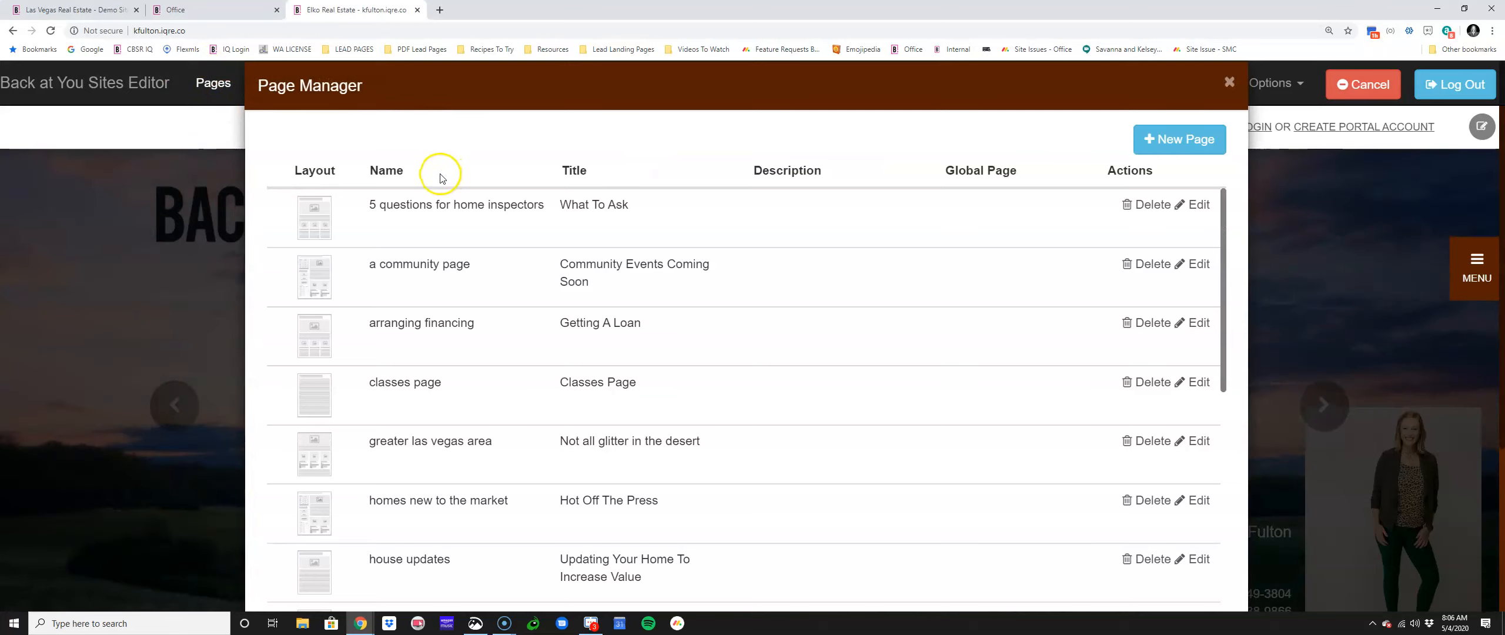
scroll(412, 170, down, 4)
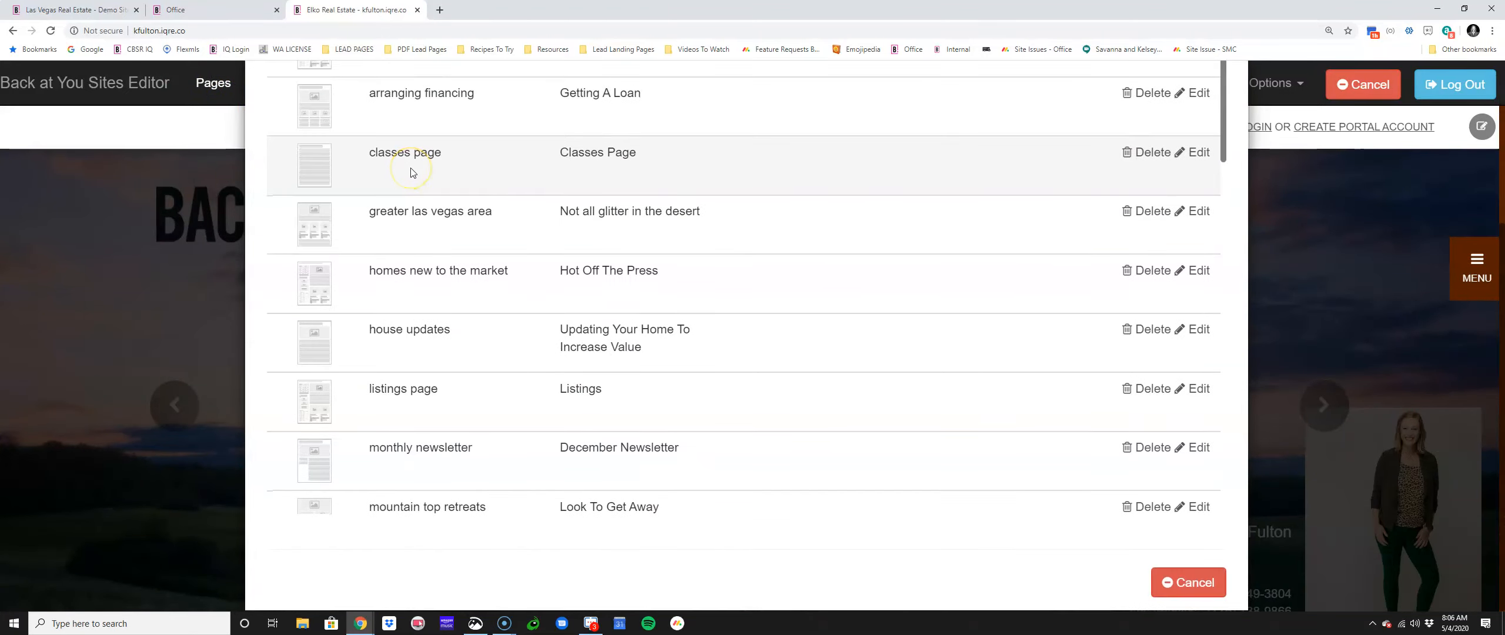
scroll(412, 172, up, 4)
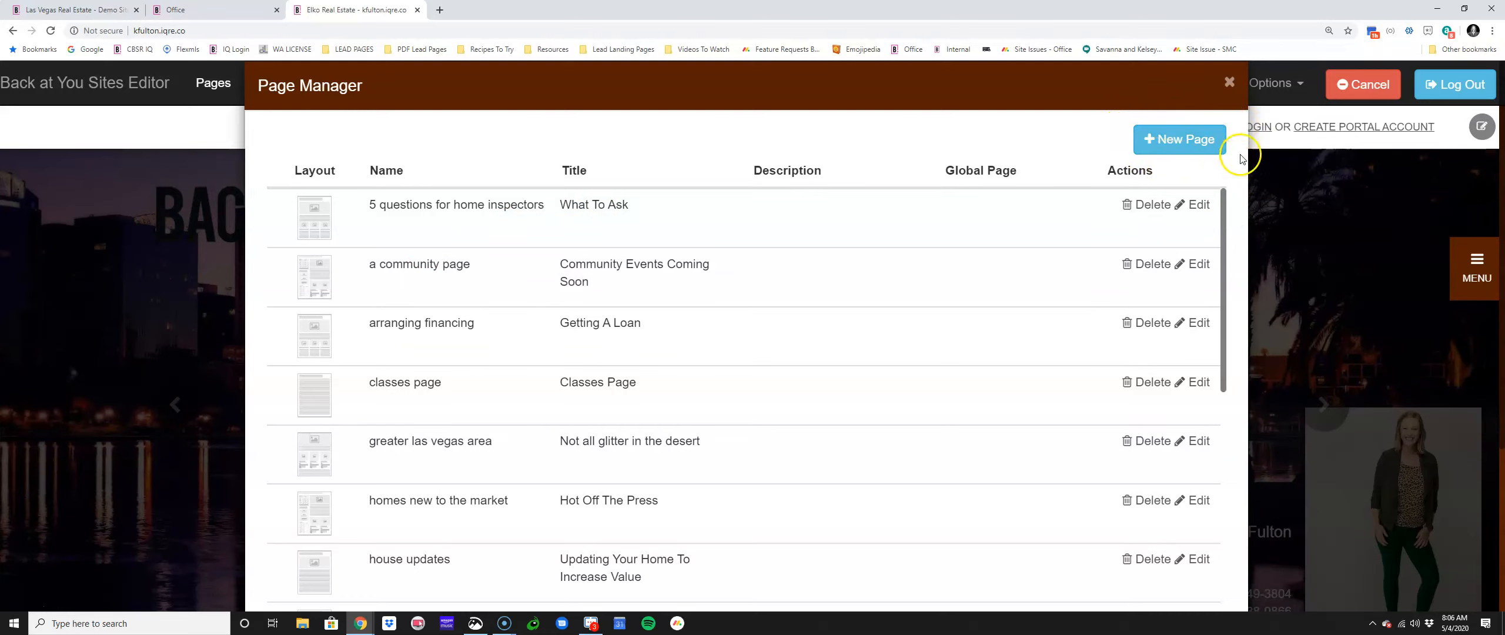
click(1191, 141)
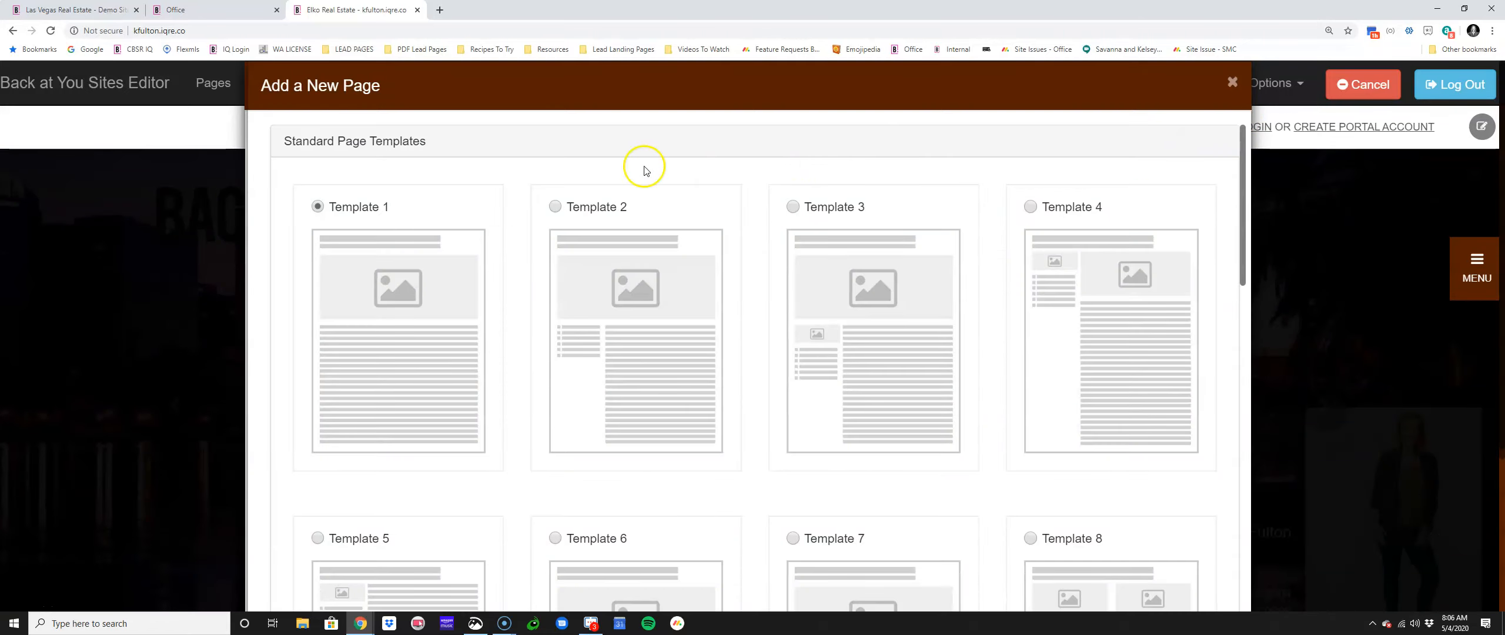
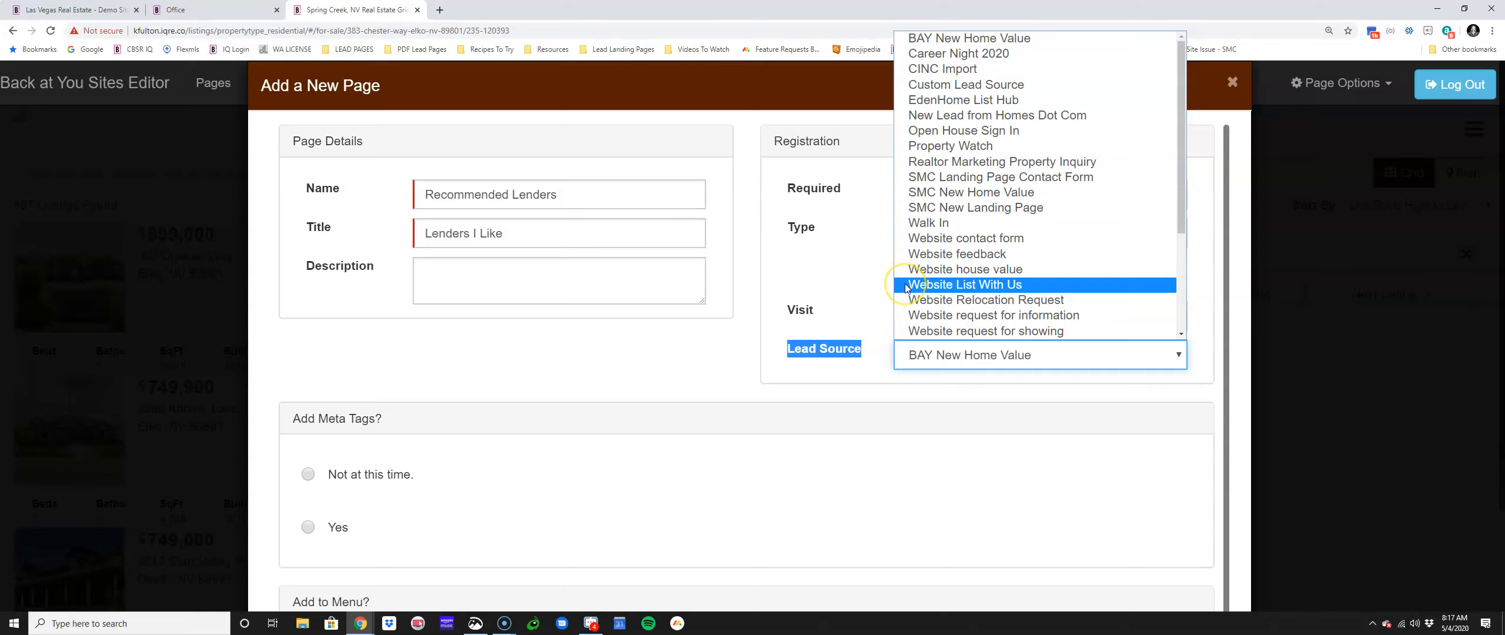
Step: Choose Open House Sign In as the lead source and highlight the Lead Source label
click(913, 134)
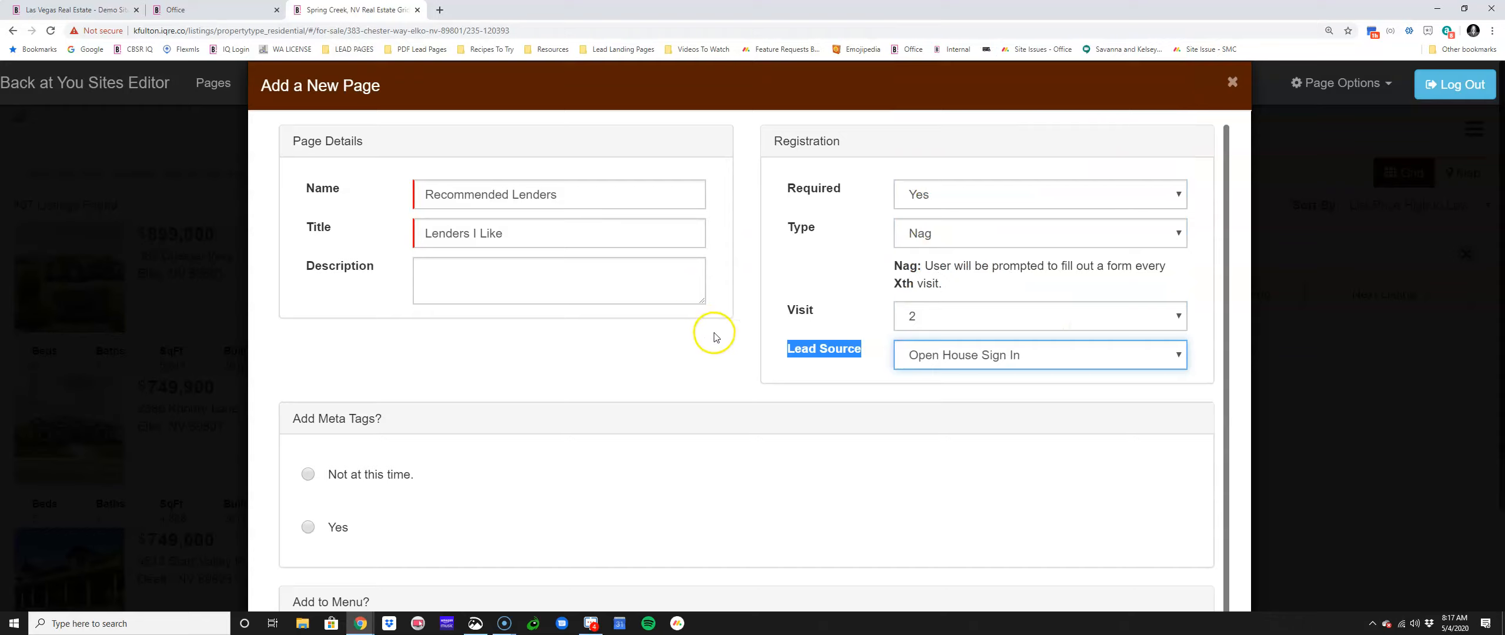
click(796, 344)
drag(847, 347, 904, 345)
click(804, 350)
drag(788, 348, 860, 347)
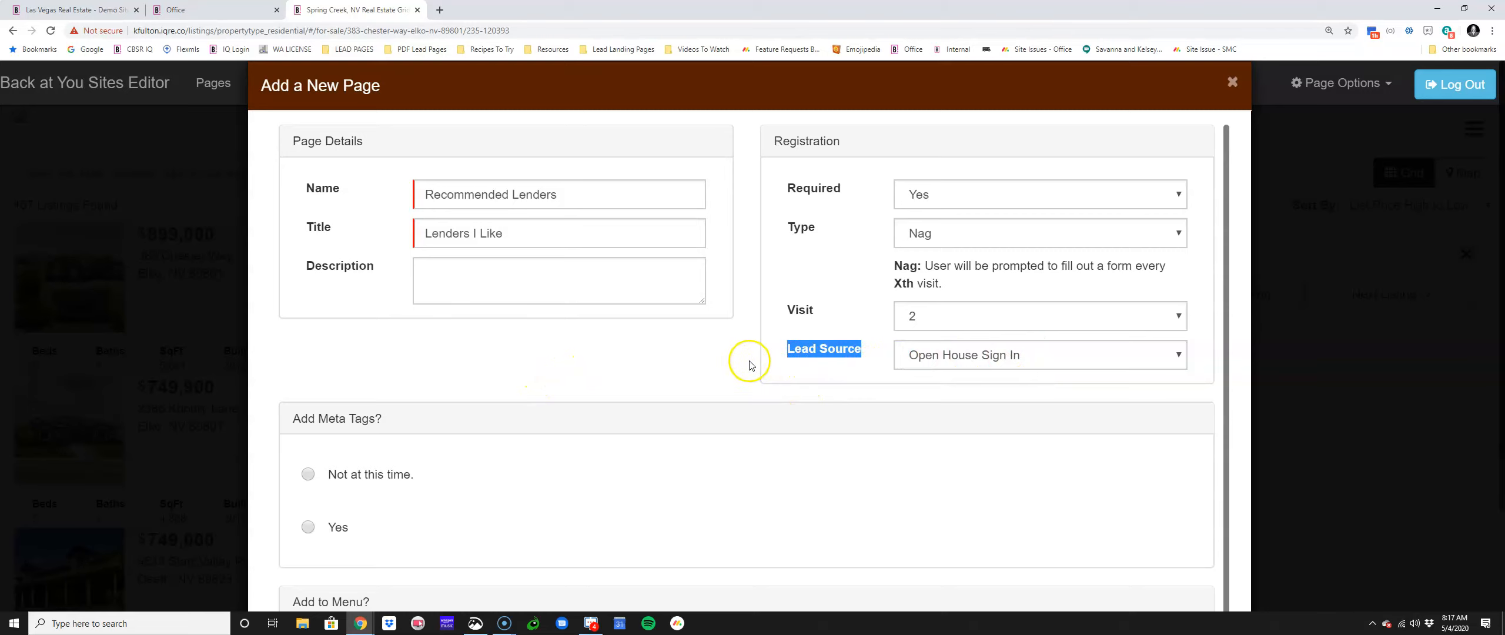
click(182, 10)
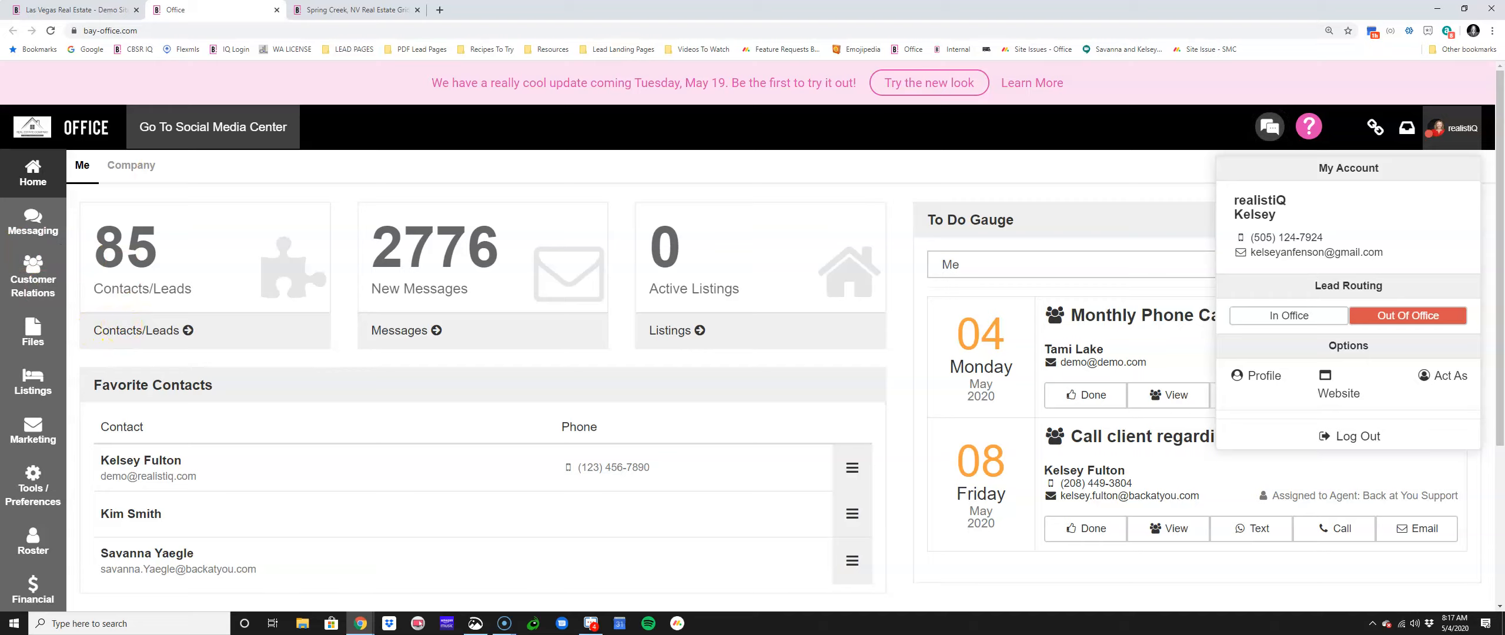
click(338, 9)
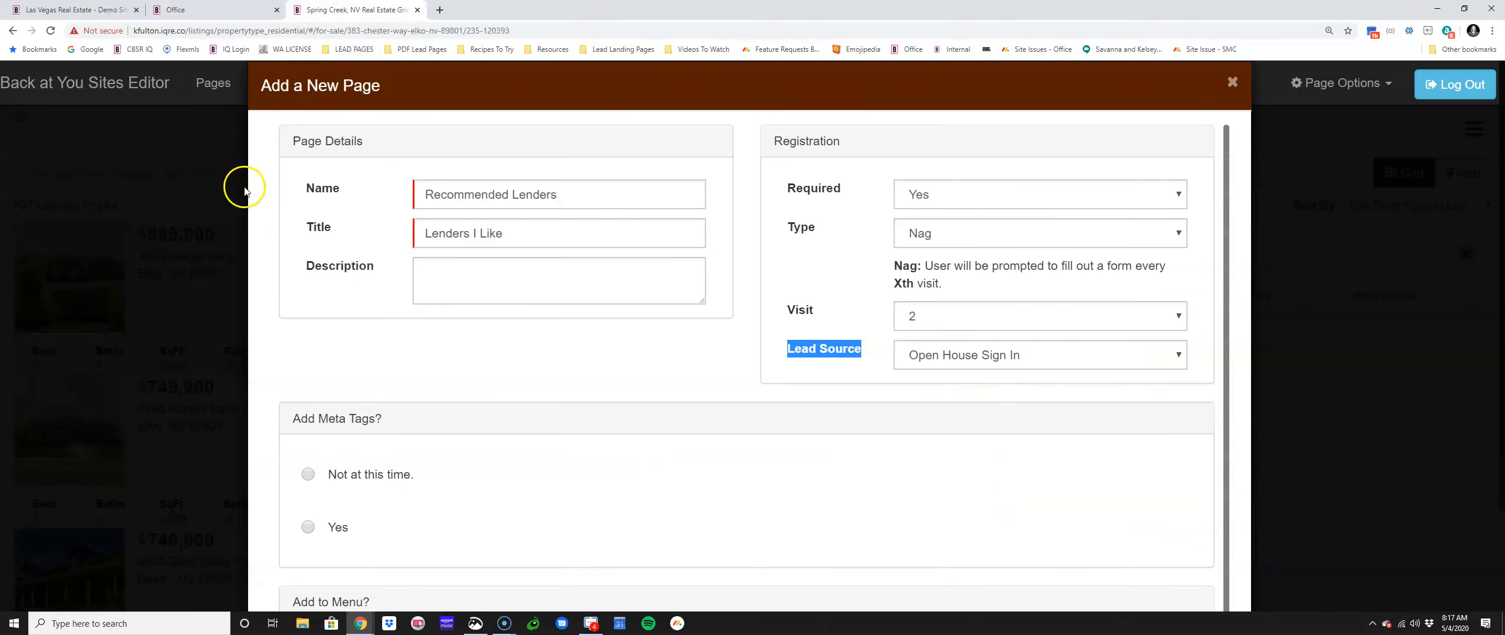
click(781, 355)
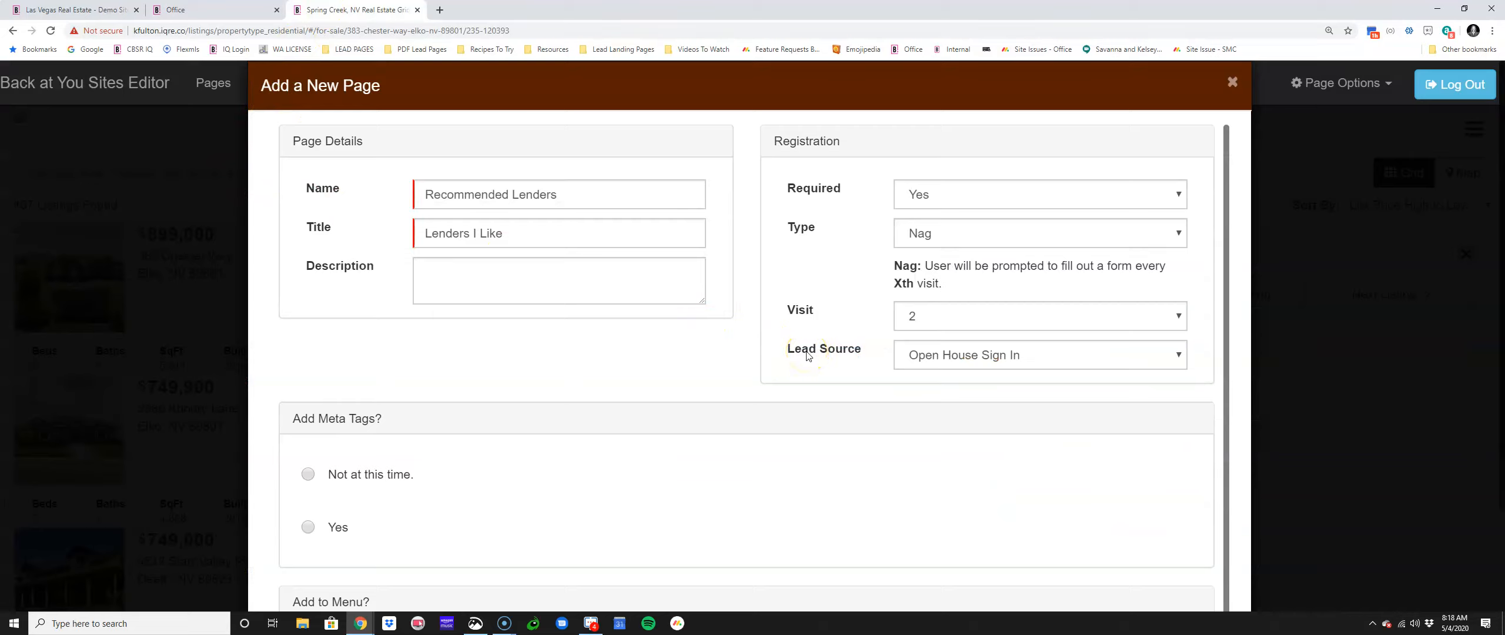
drag(789, 349, 856, 355)
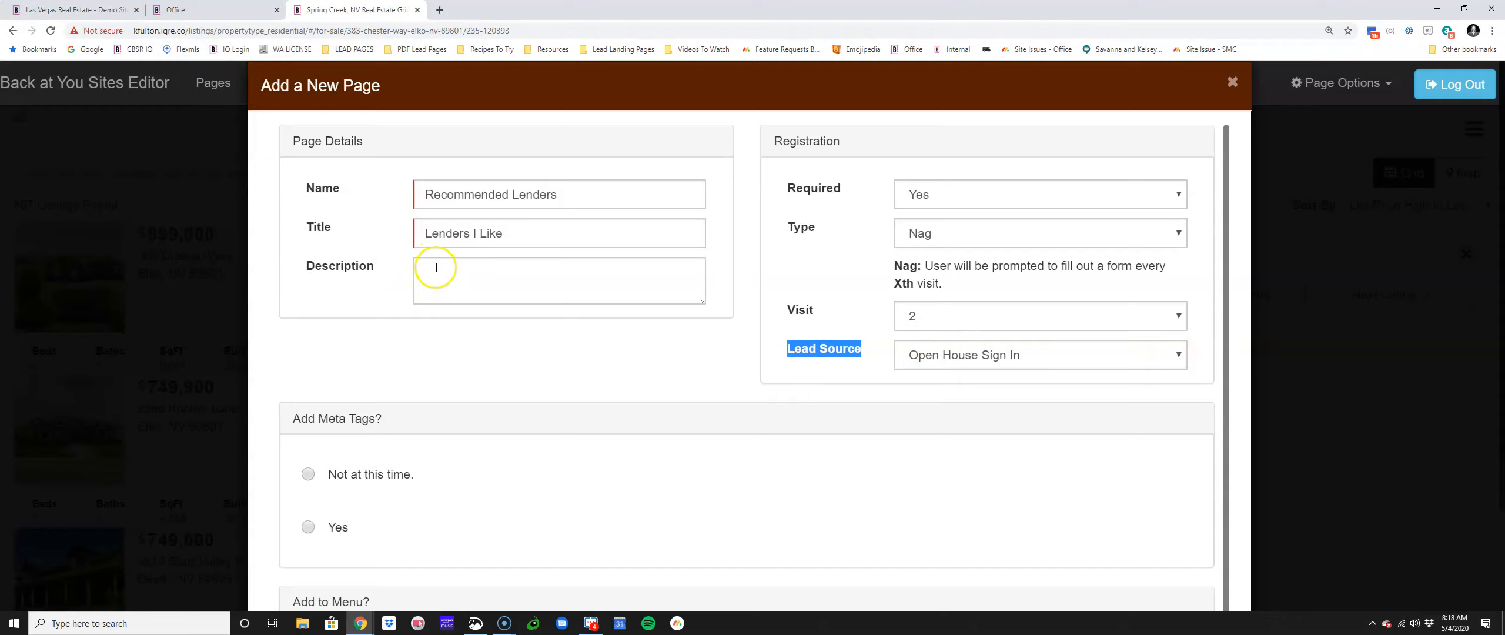
Step: Go back to template selection, then cancel the unsaved new page to reach Page Manager
scroll(806, 296, down, 4)
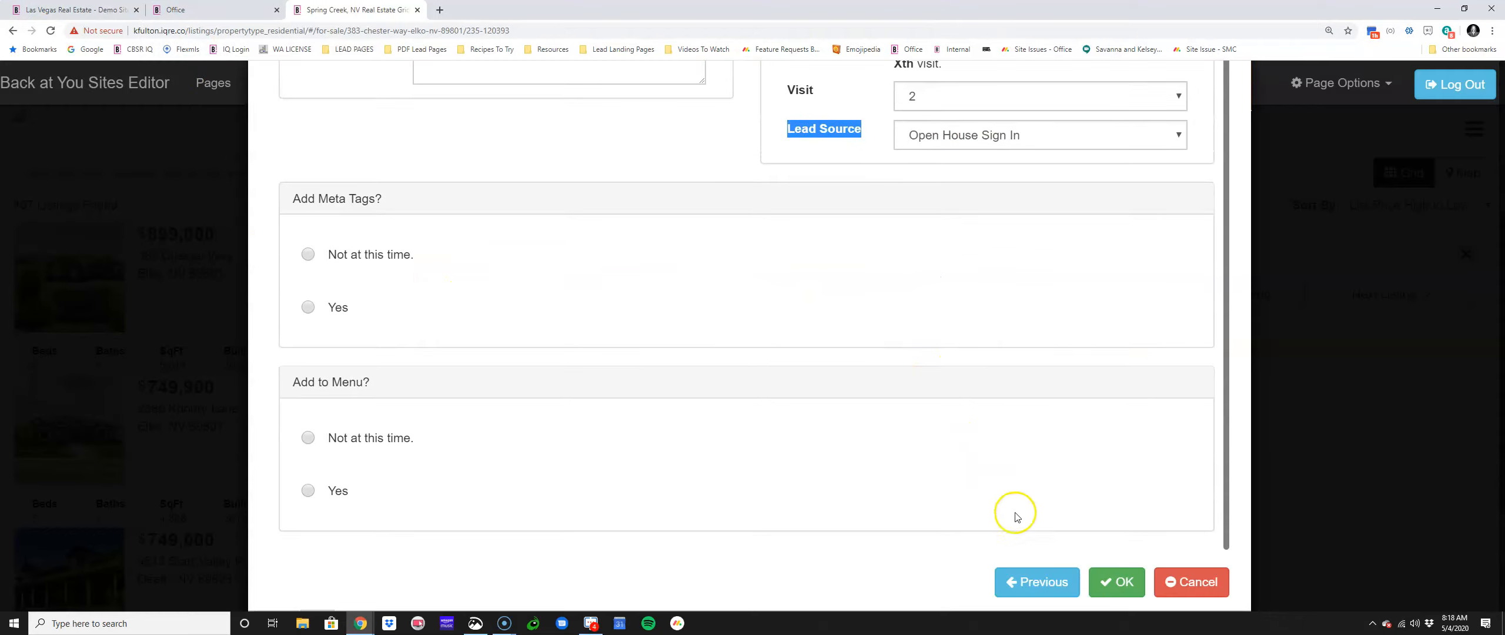
click(1027, 580)
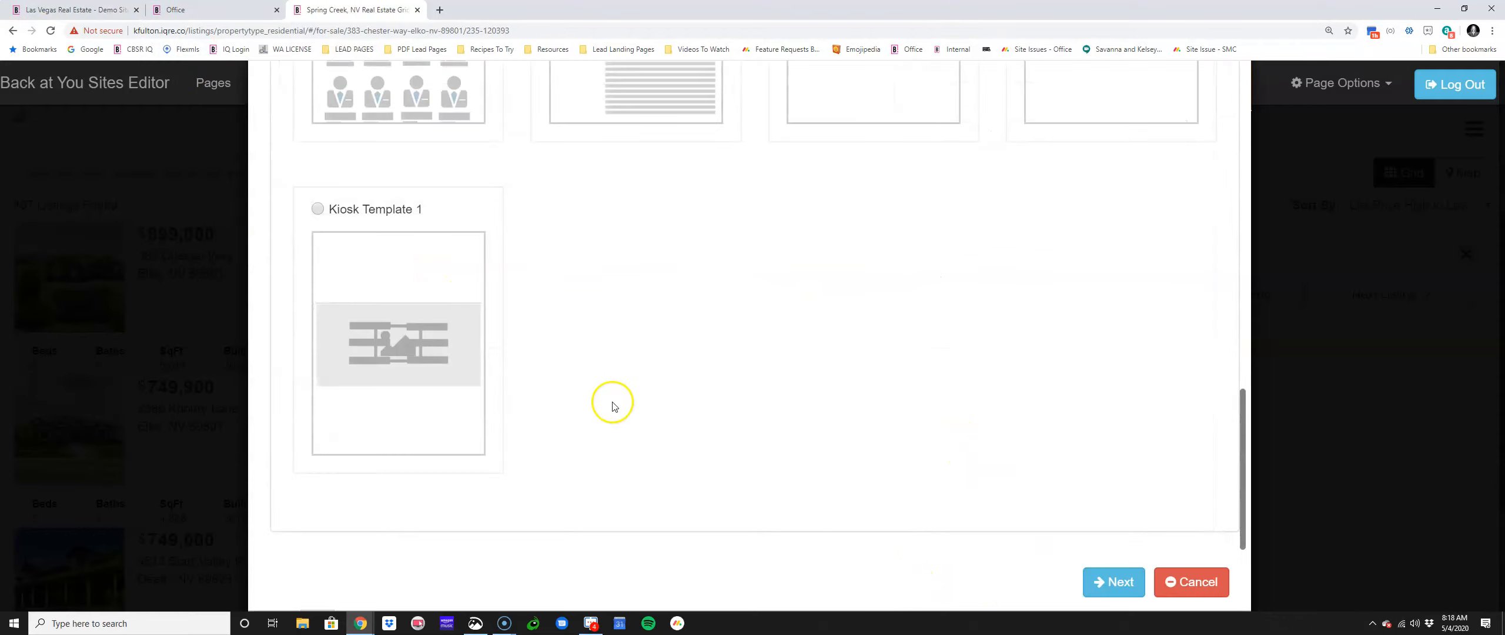
scroll(1038, 415, up, 10)
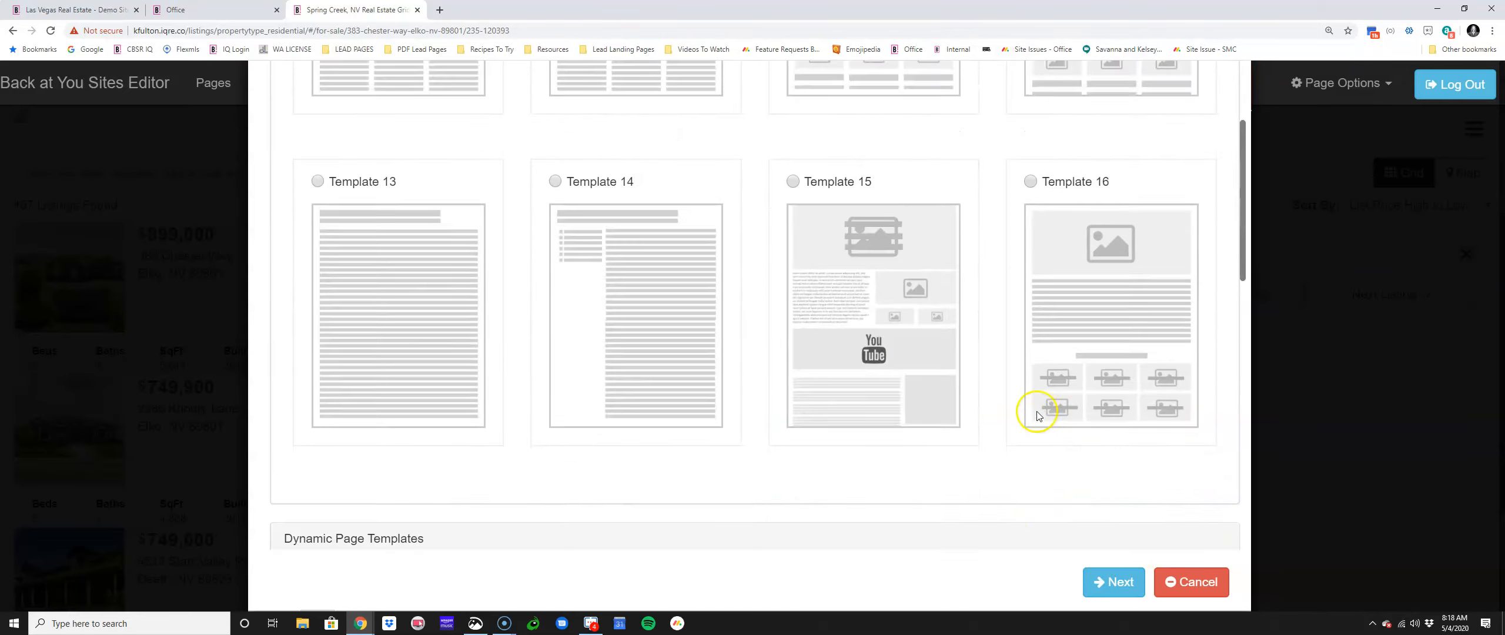
scroll(1038, 415, up, 10)
click(233, 131)
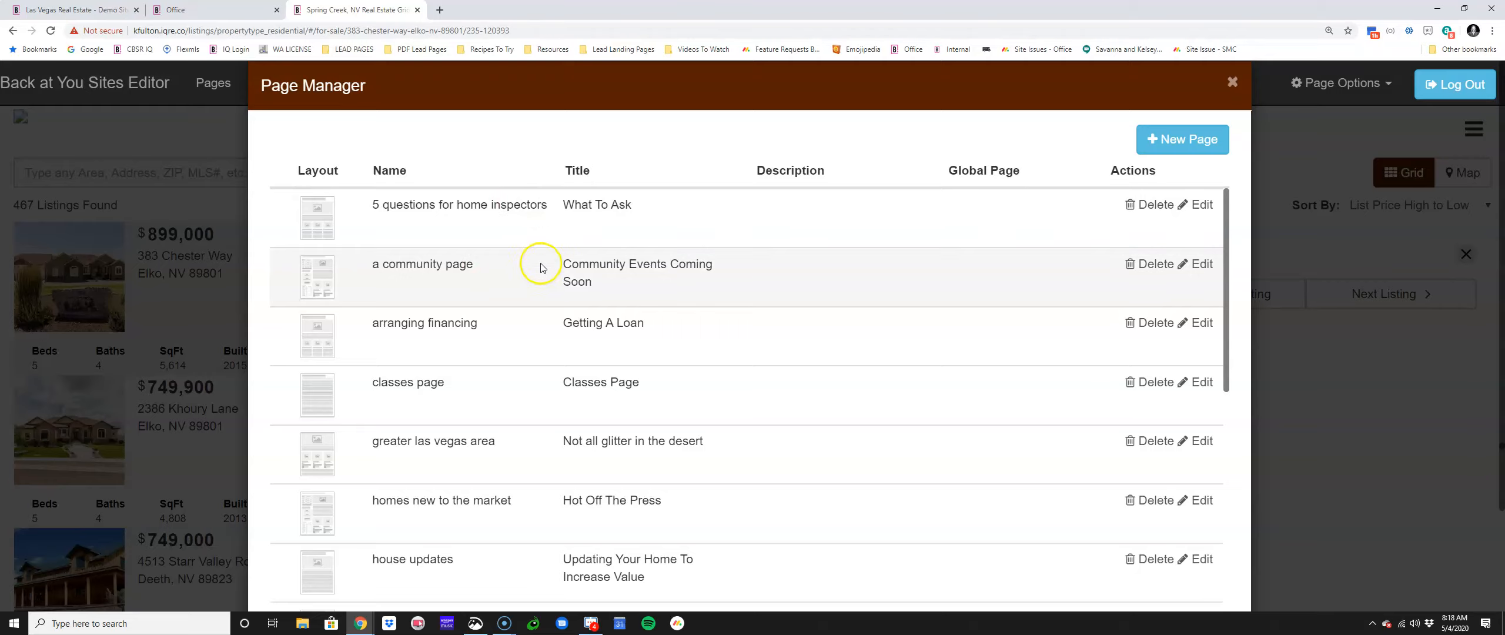
drag(945, 170, 1048, 170)
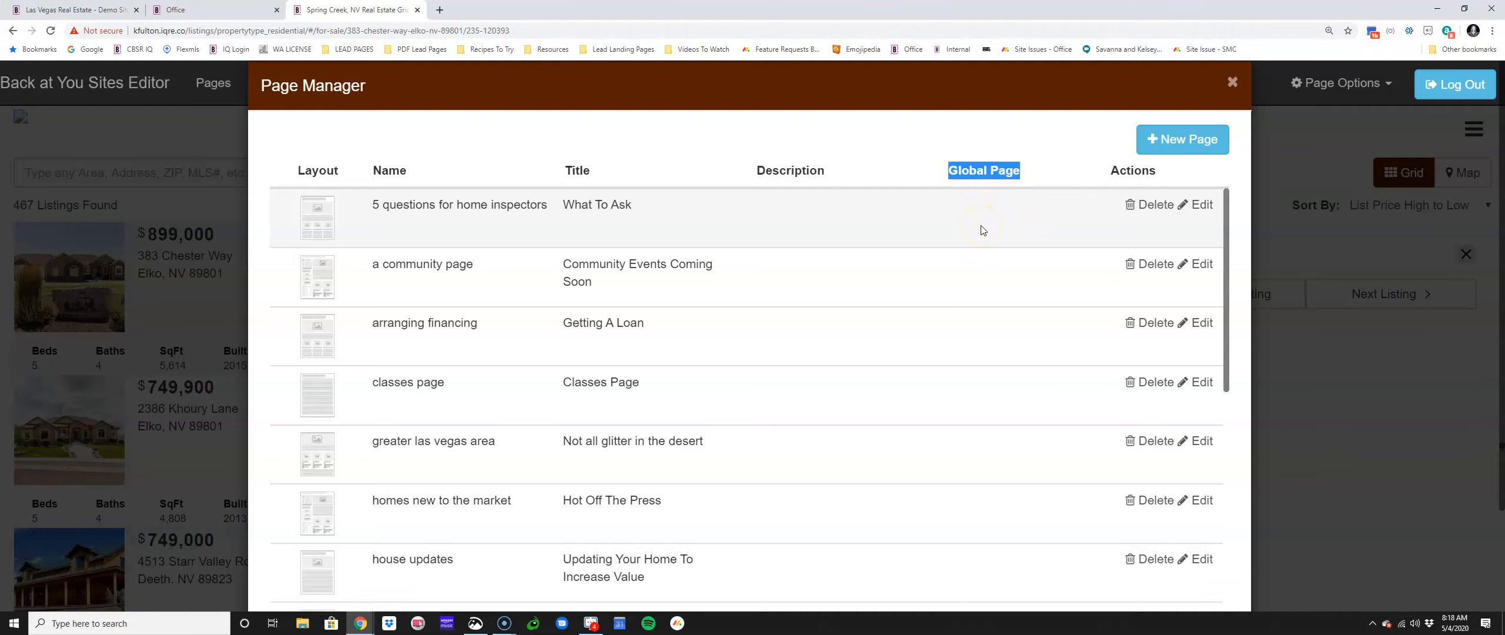
scroll(981, 253, down, 10)
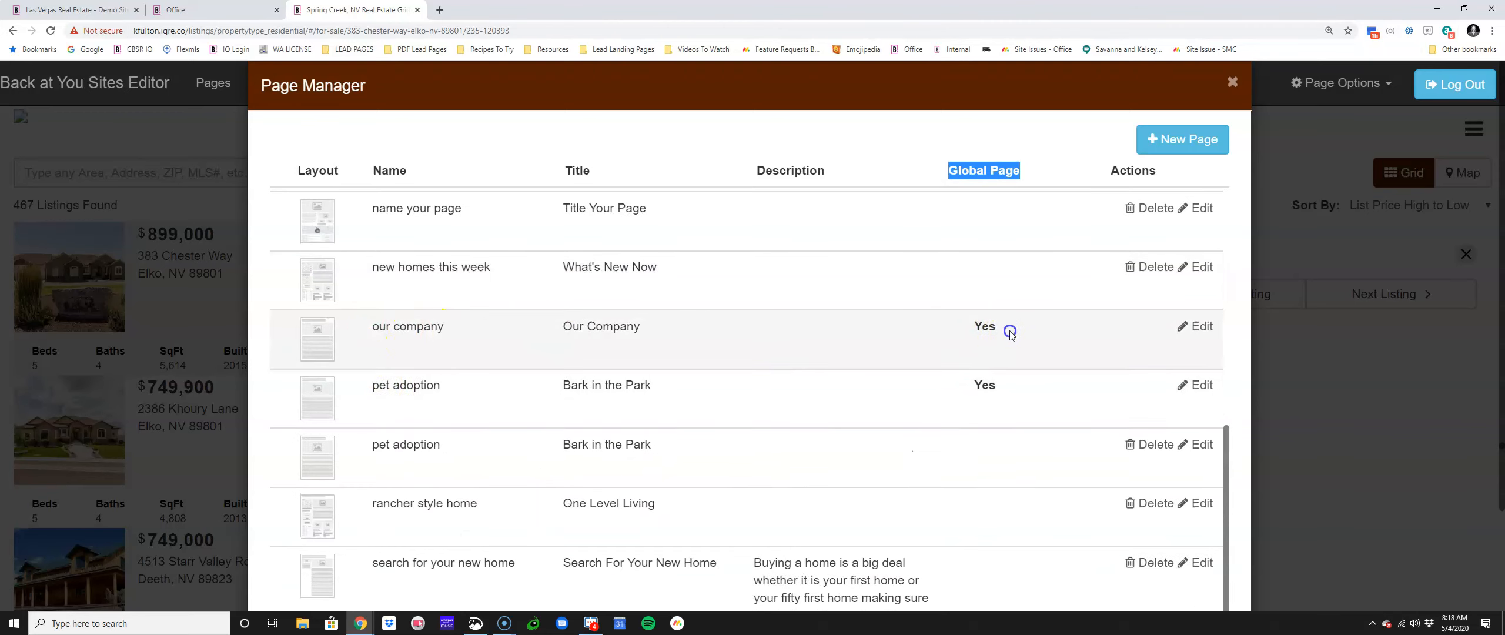
drag(1010, 332, 947, 325)
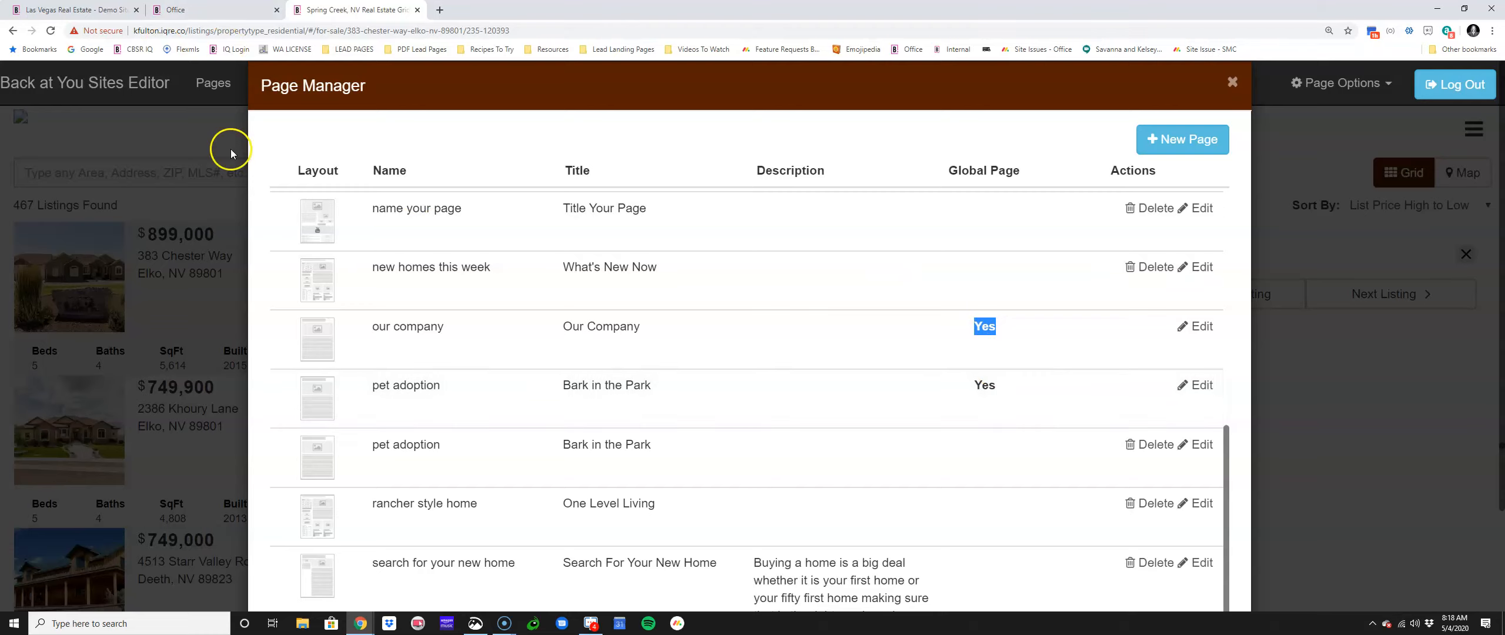
Step: Switch to the demo real estate website and scroll down to its footer
click(97, 12)
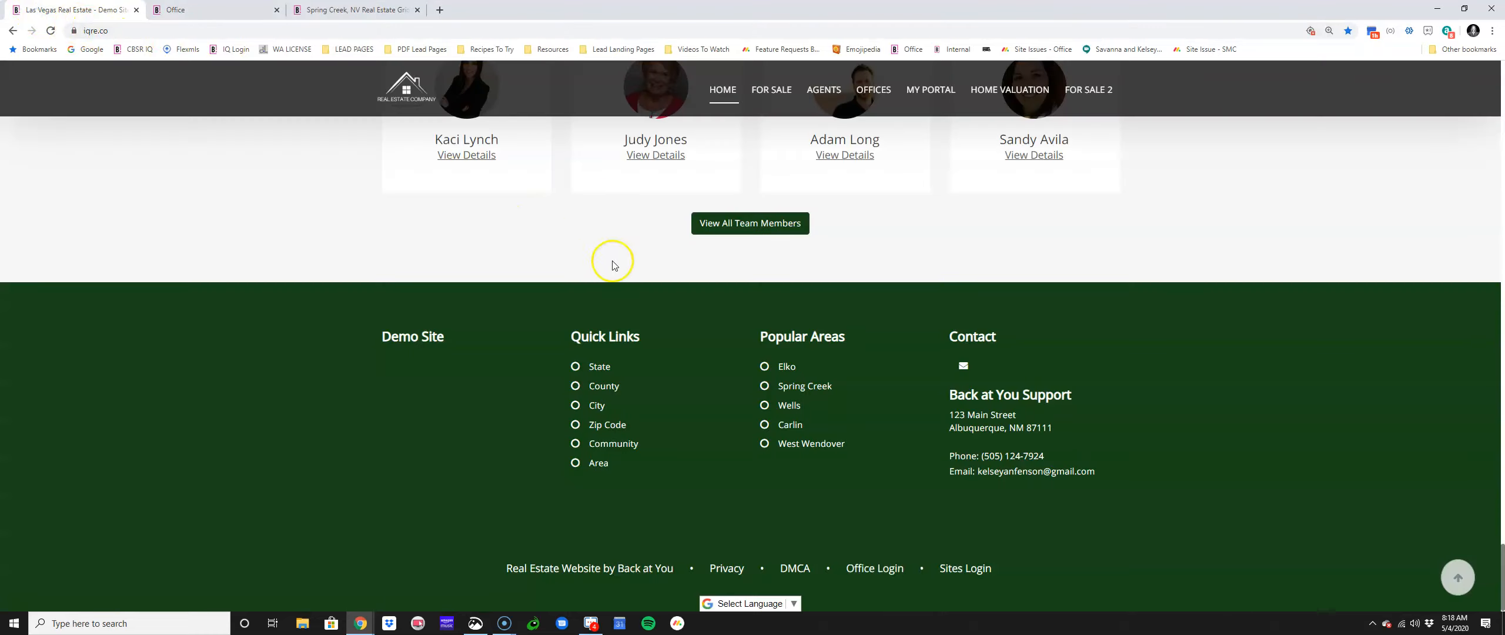
scroll(647, 264, up, 8)
scroll(682, 273, up, 20)
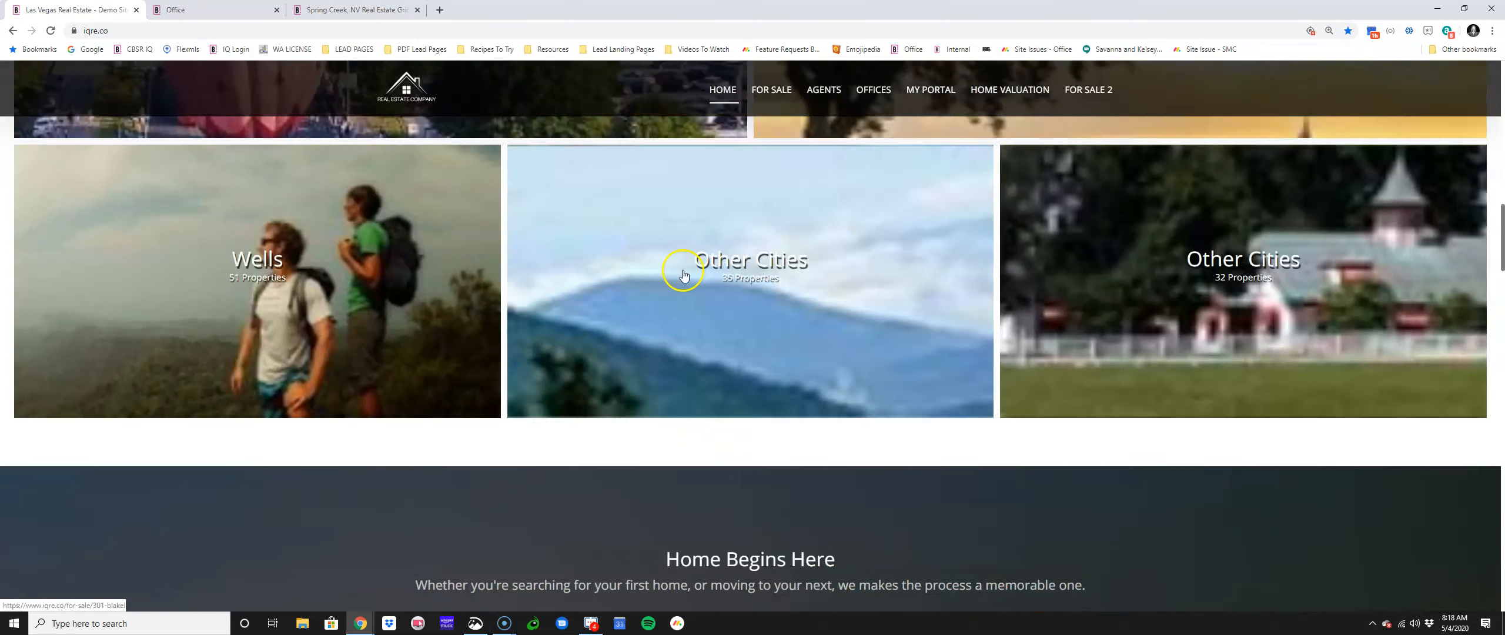
scroll(688, 270, up, 5)
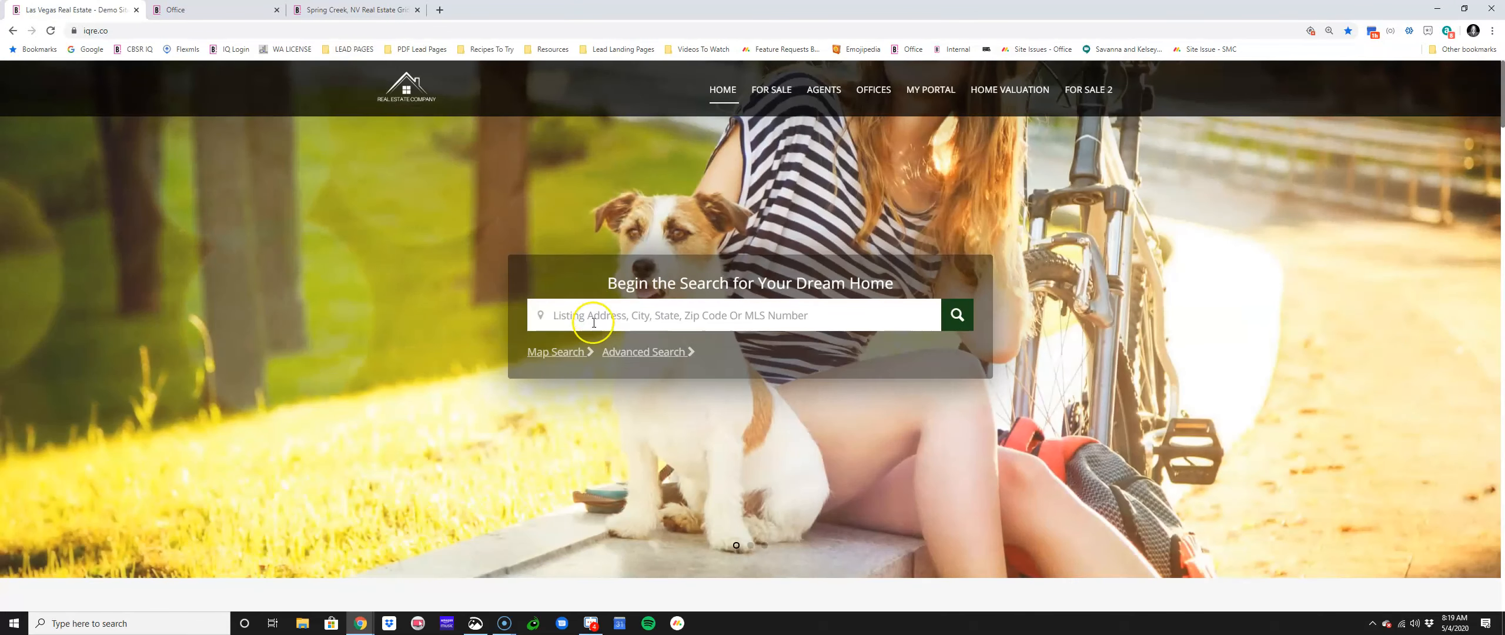
click(569, 341)
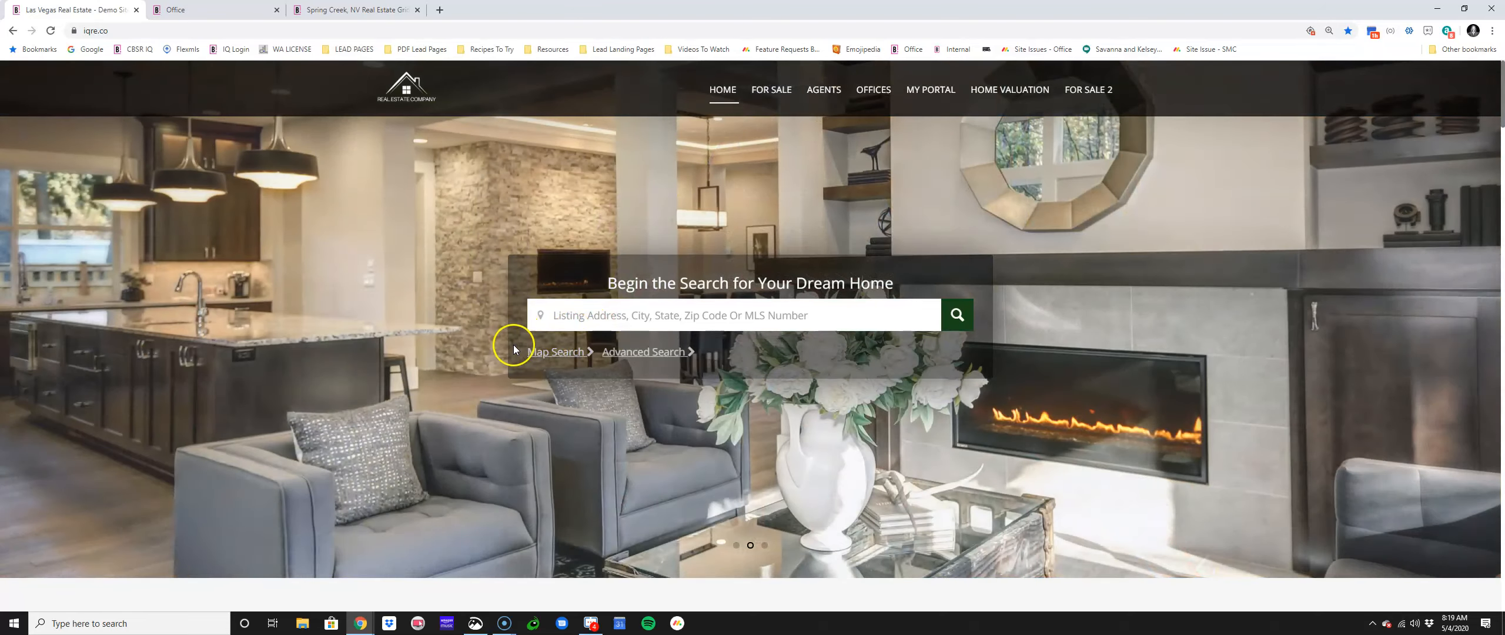
scroll(906, 353, down, 20)
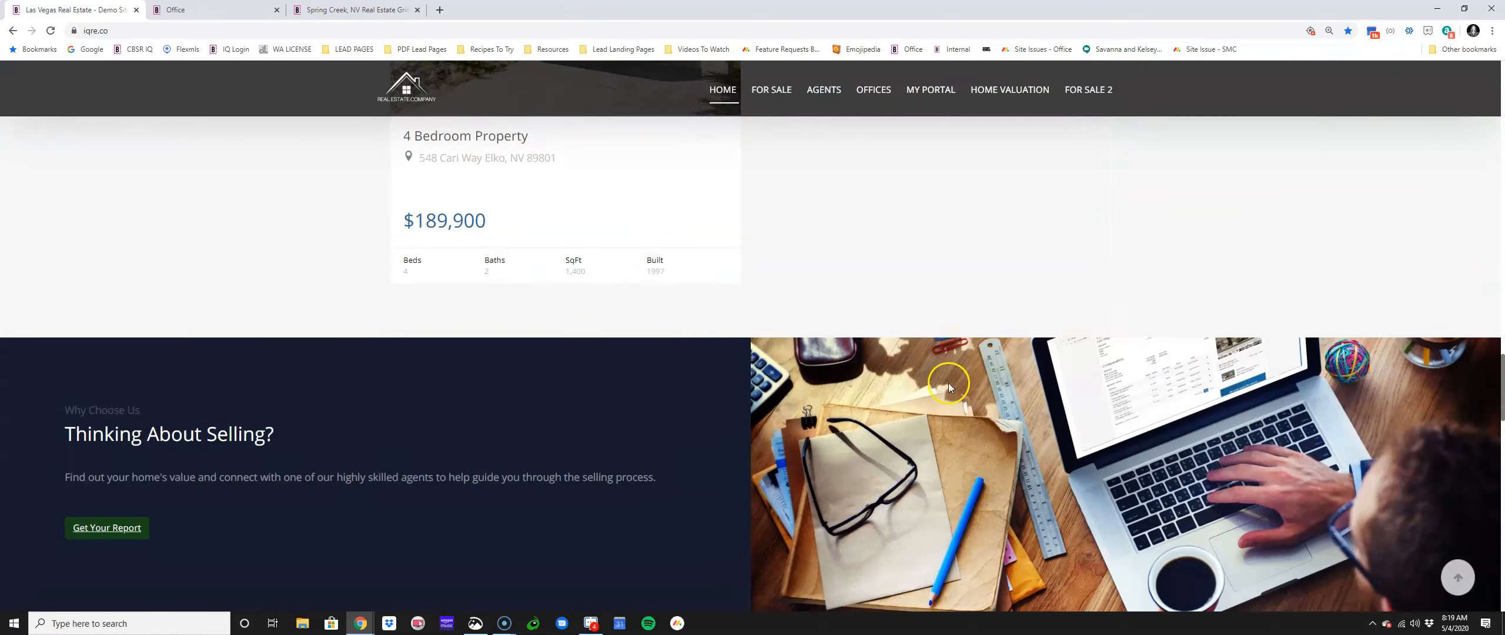
scroll(948, 385, down, 15)
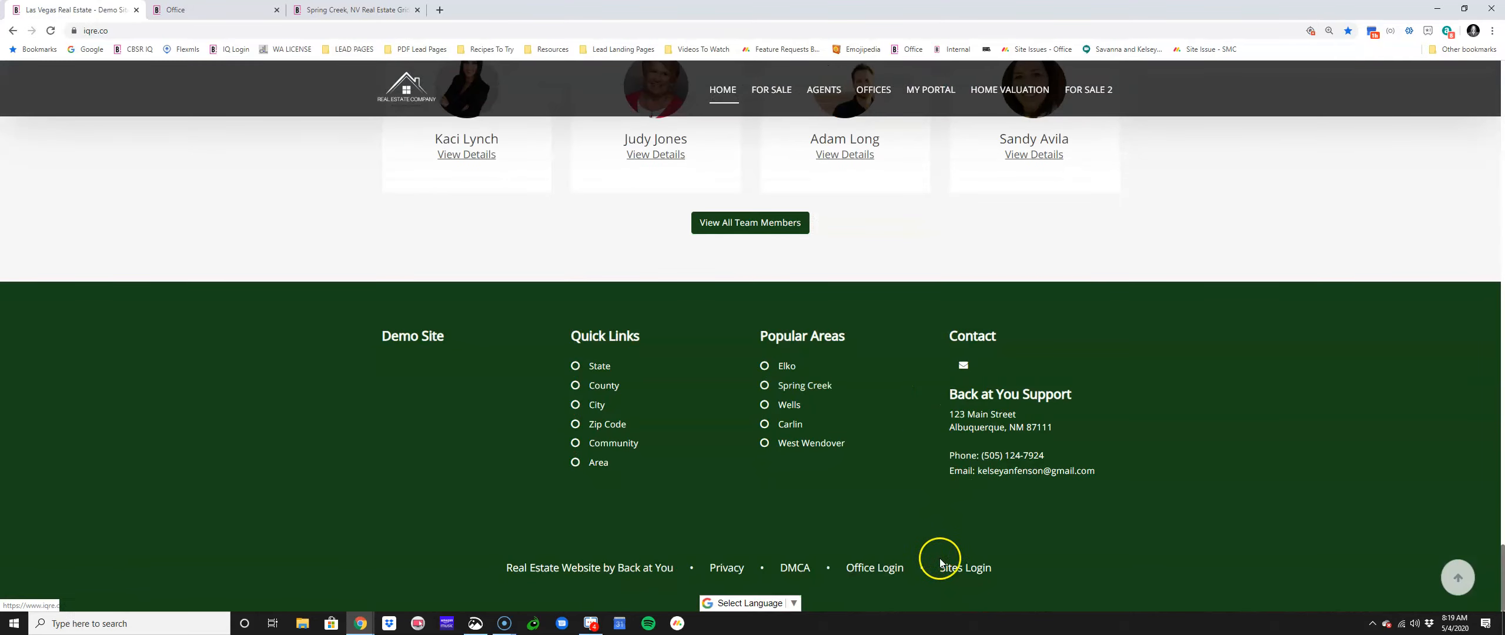
Step: Sign in through Sites Login using the saved user ID and password
click(961, 568)
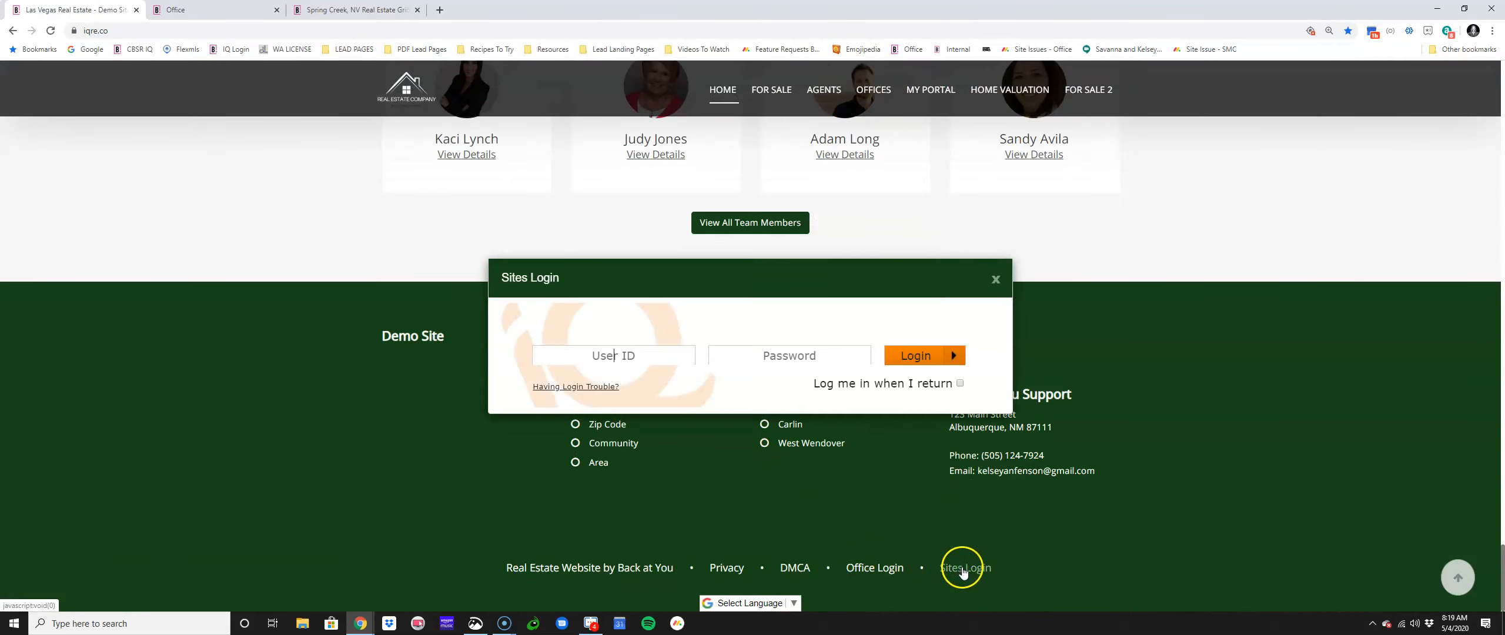
click(654, 355)
click(654, 430)
click(925, 367)
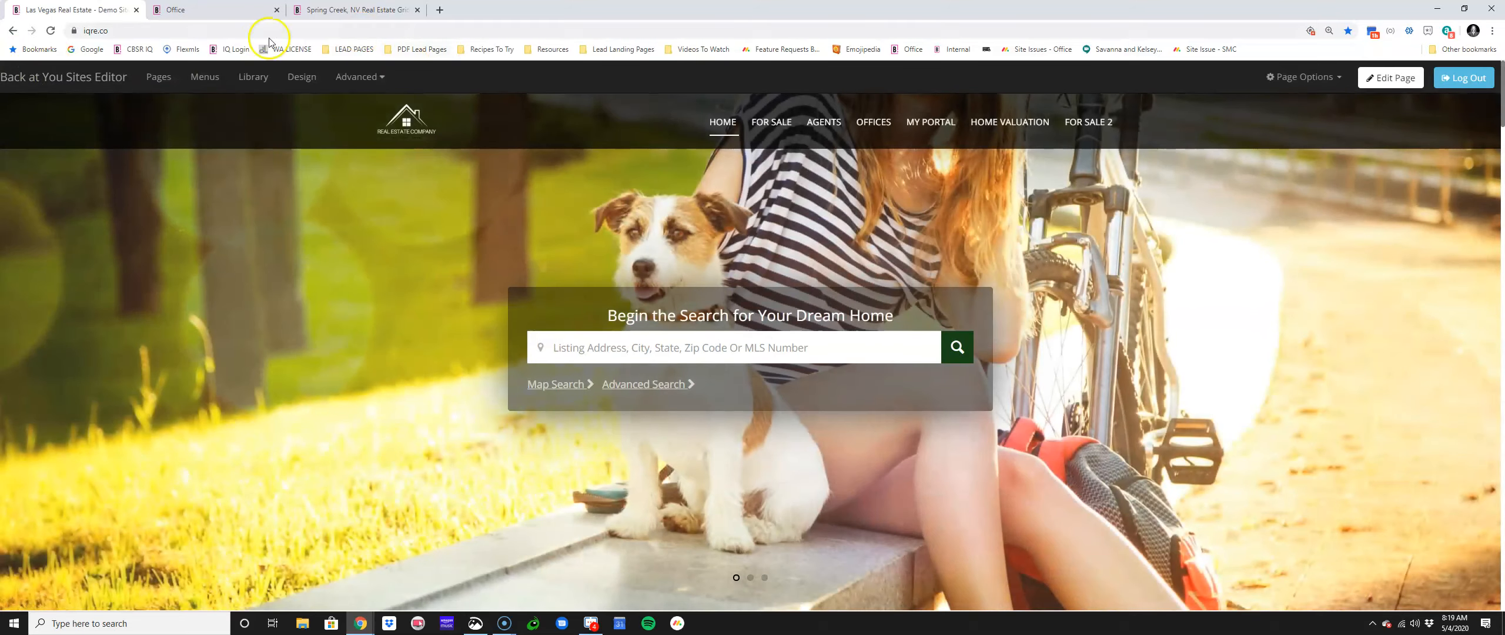
Step: Start a new page from the default template and set its global availability to Yes
click(158, 79)
click(1061, 118)
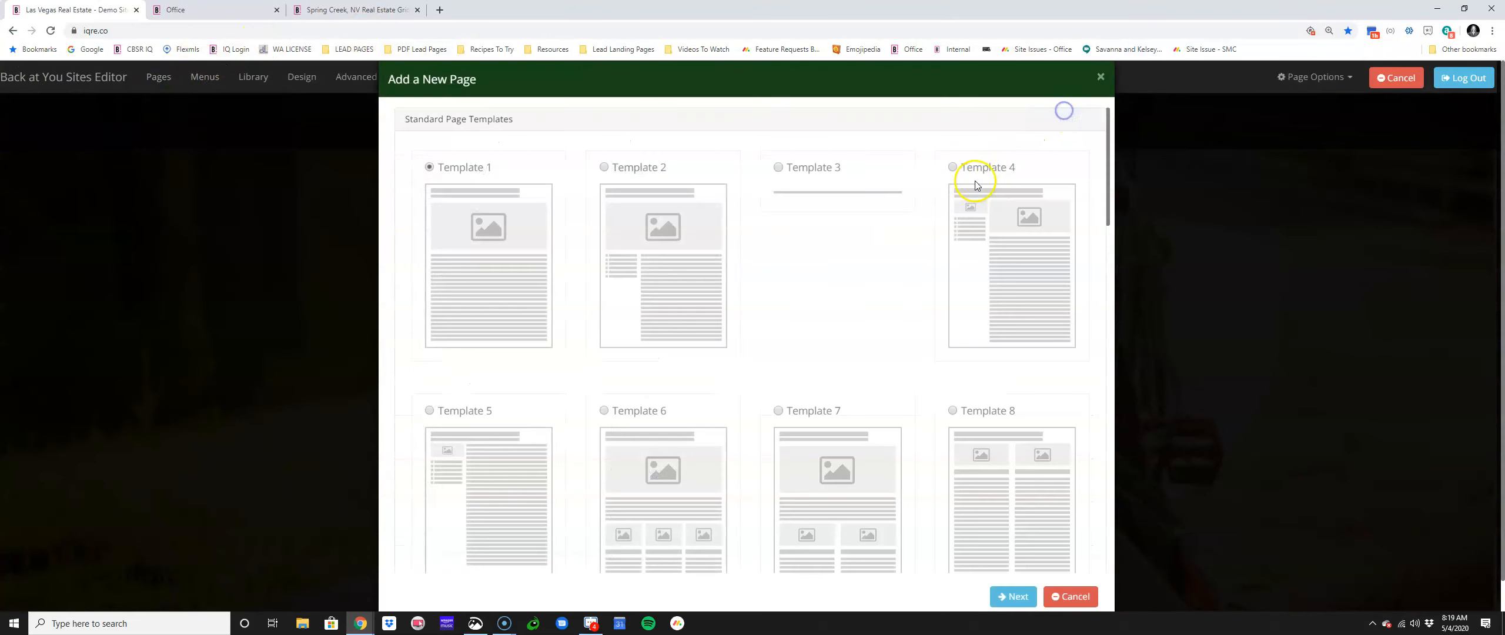
click(1013, 594)
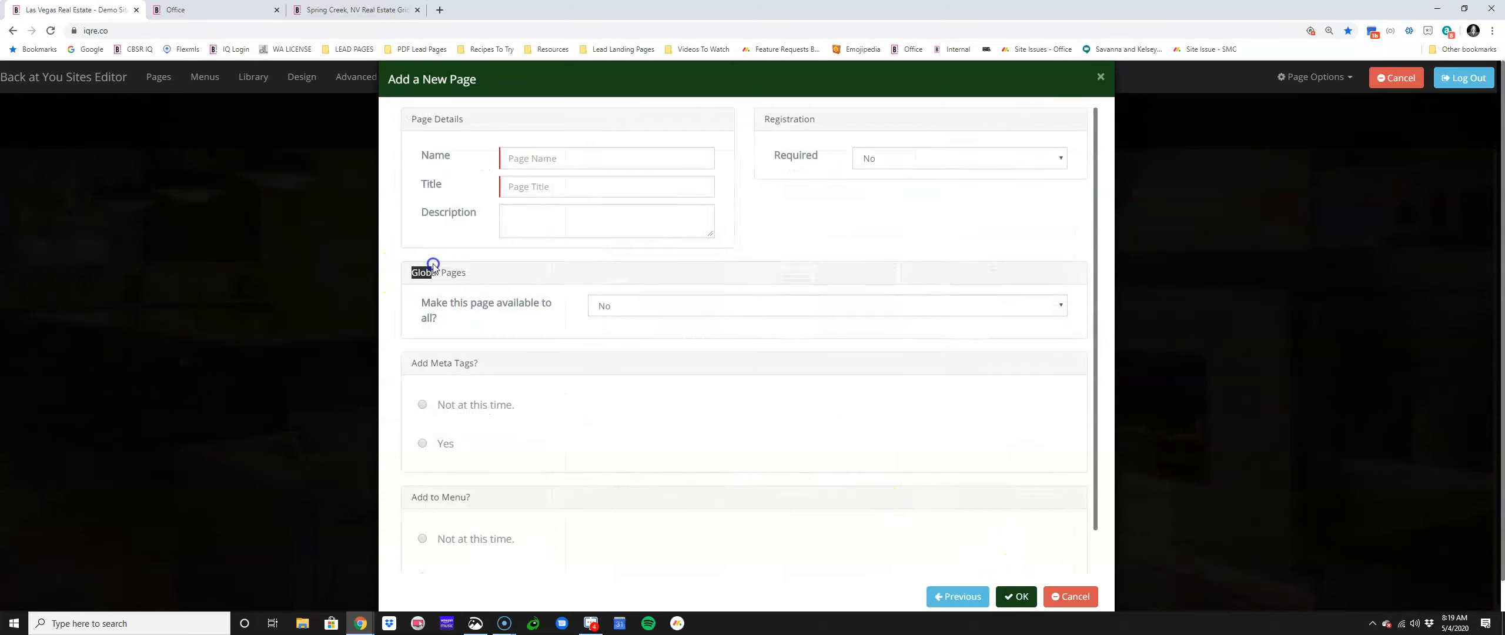
drag(420, 303, 561, 303)
click(591, 317)
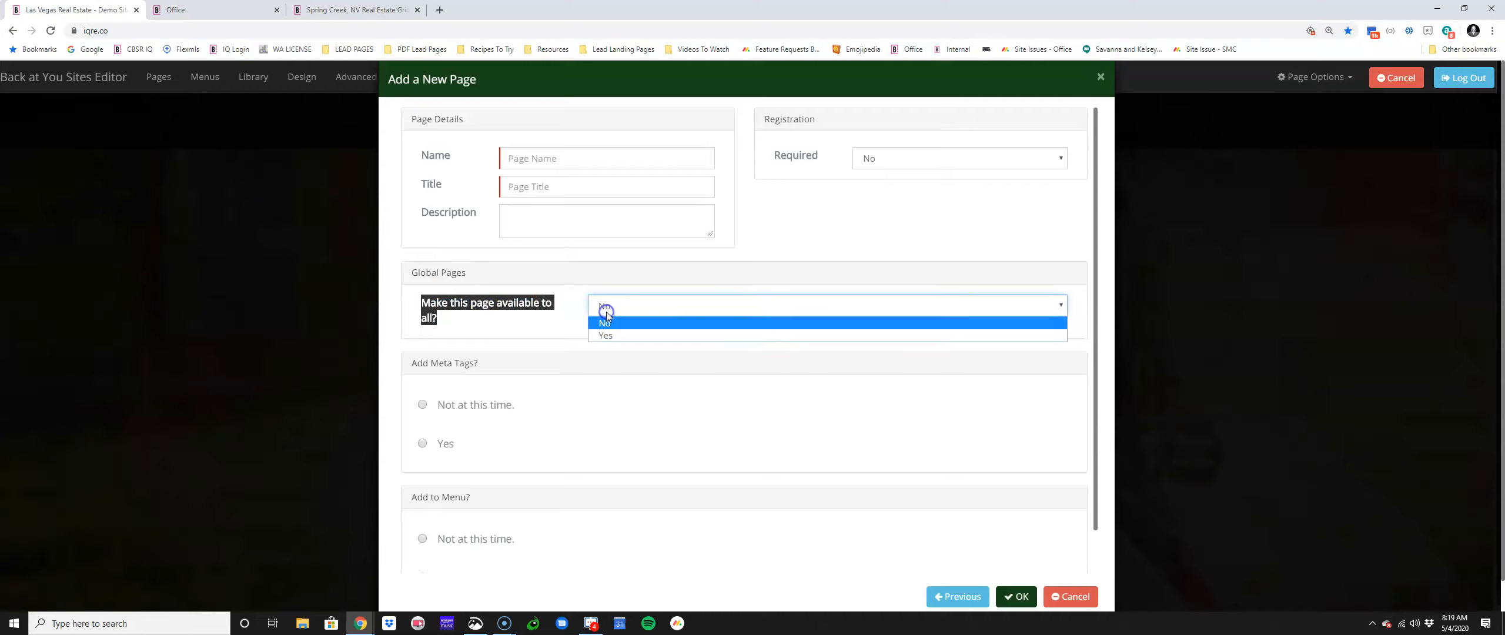
click(605, 334)
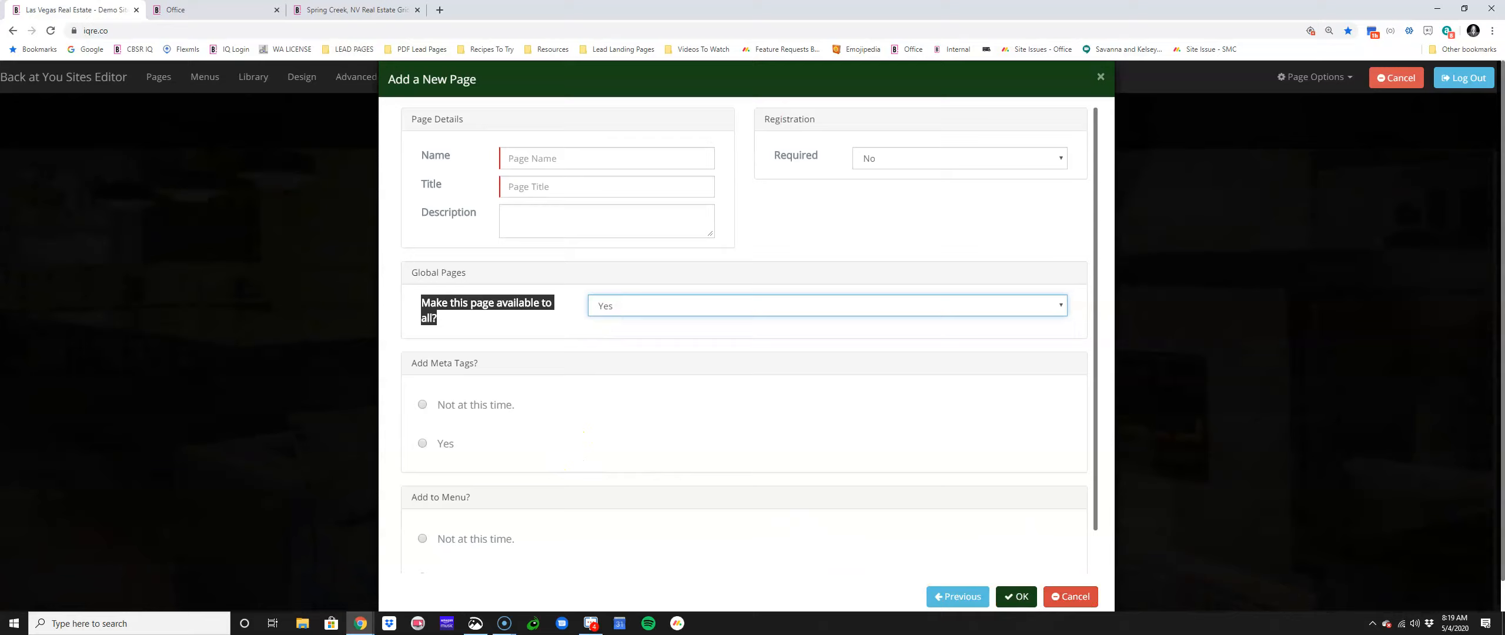
click(377, 7)
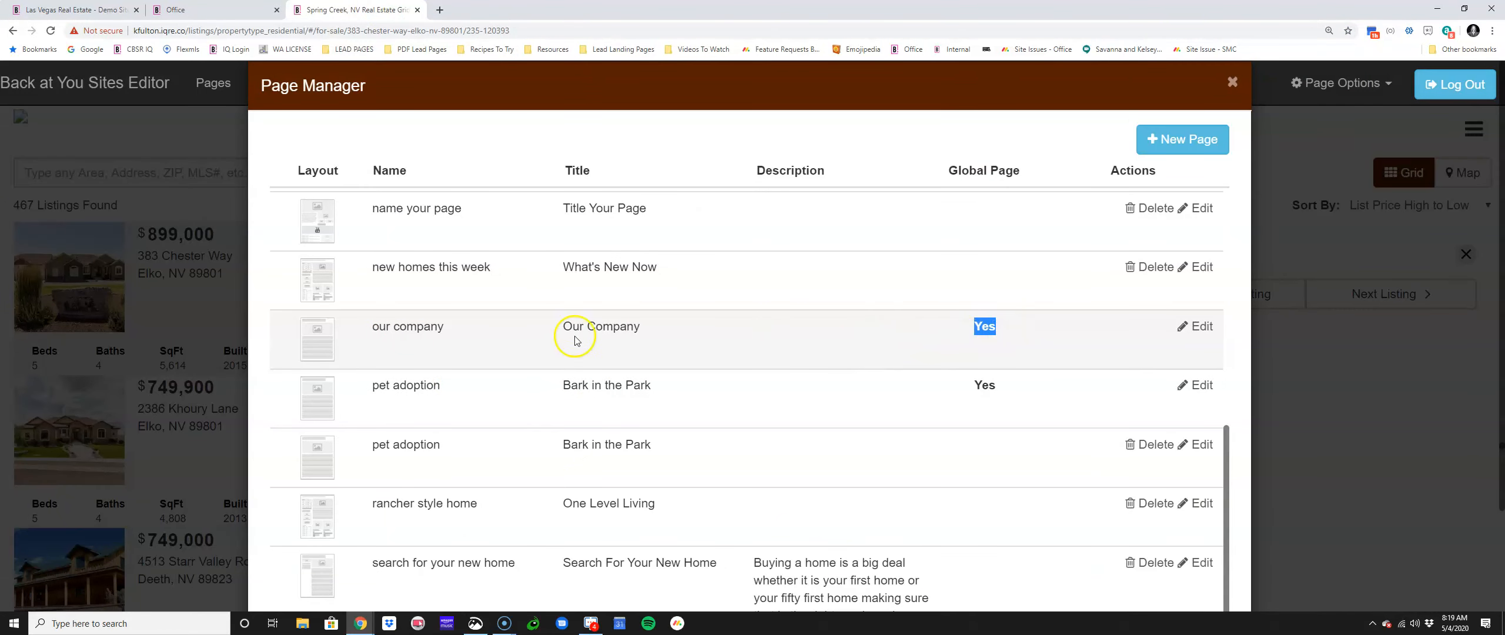
Step: Edit the global pet adoption page and confirm the 'You are editing a global page' warning
drag(371, 385, 441, 388)
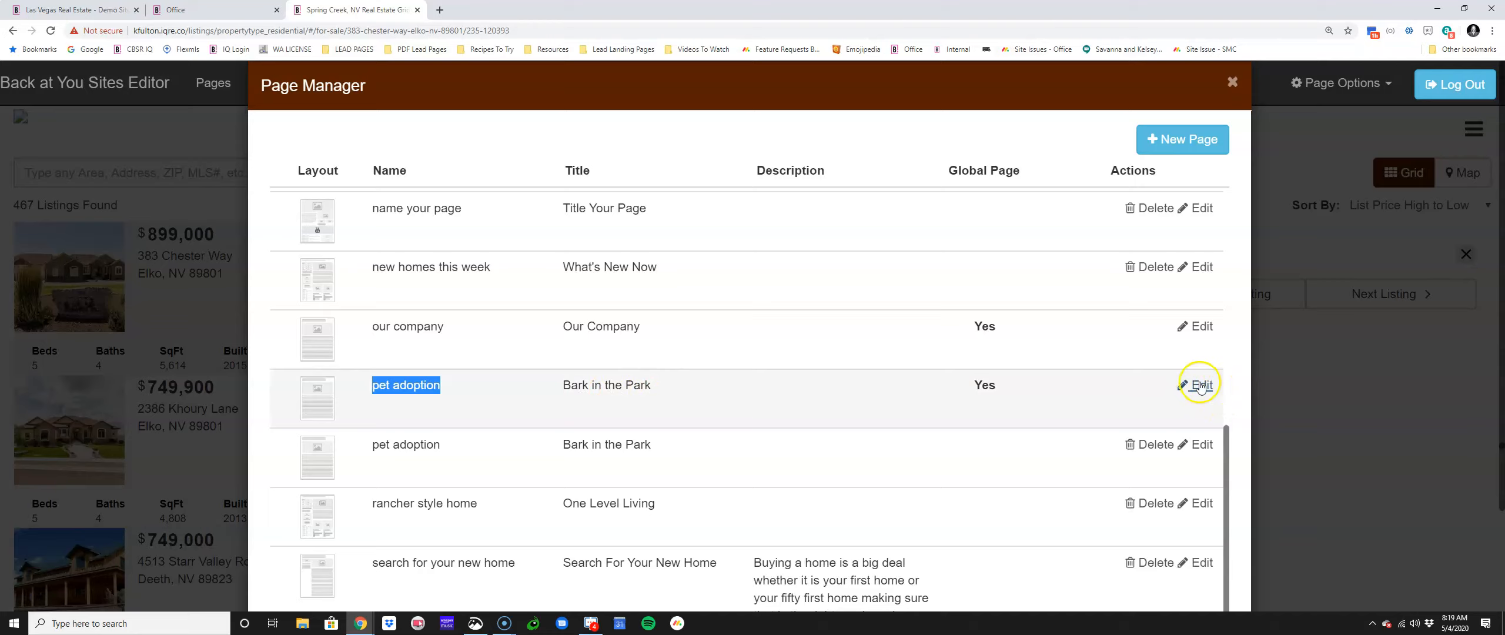
click(1194, 386)
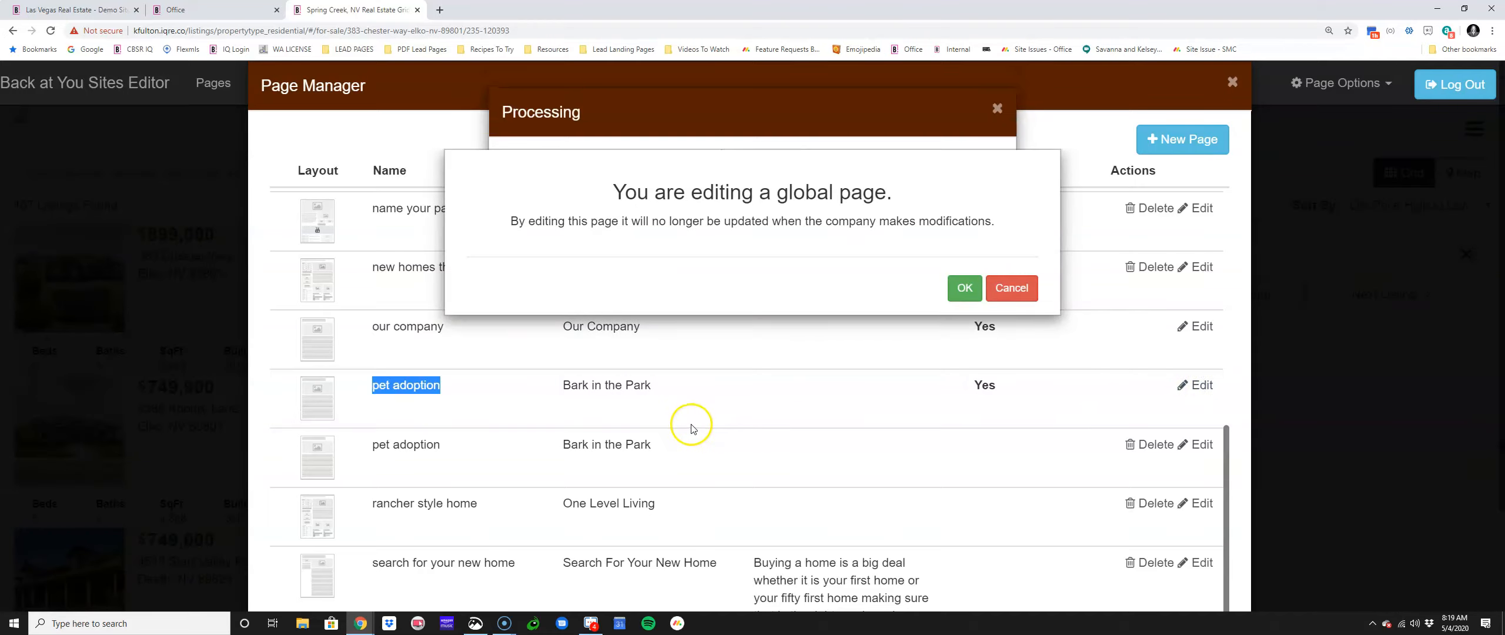
click(510, 227)
drag(544, 225, 608, 226)
drag(729, 227, 1023, 239)
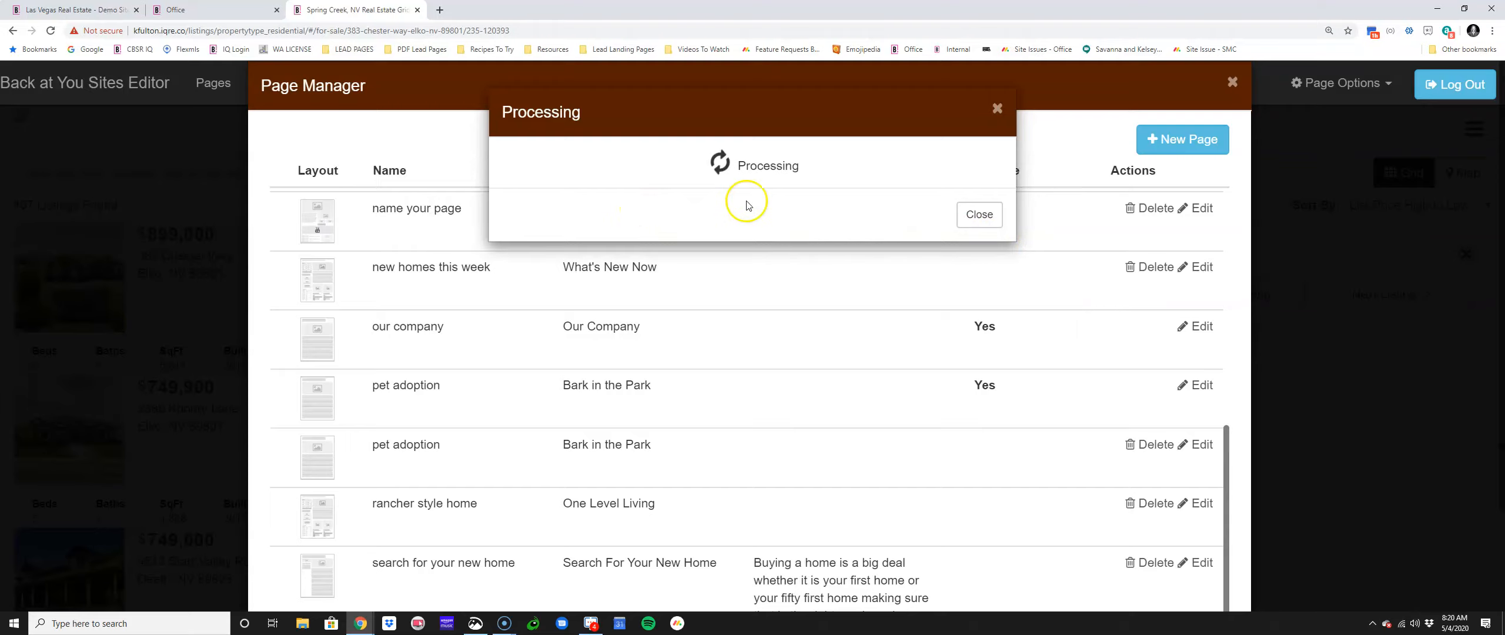
click(967, 221)
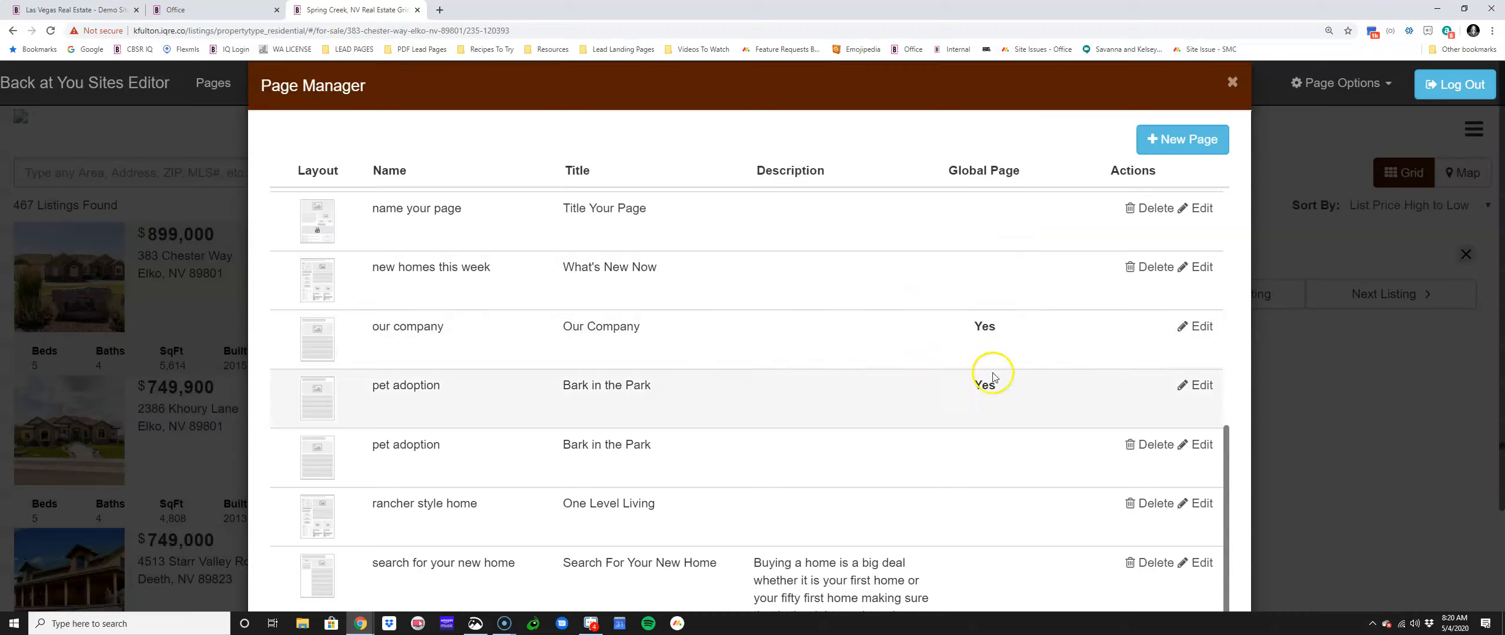
click(1187, 385)
click(964, 288)
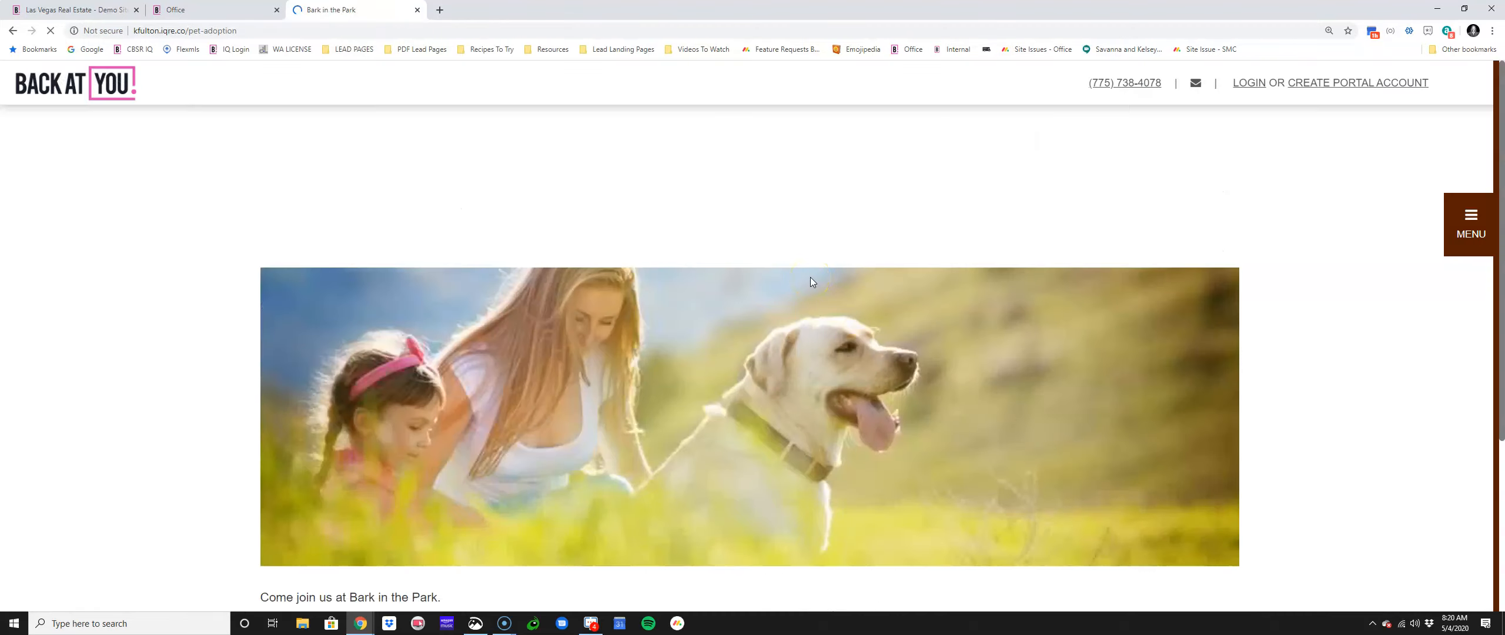
Step: Scroll through the Bark in the Park page, then bring up Page Manager
scroll(806, 281, down, 1)
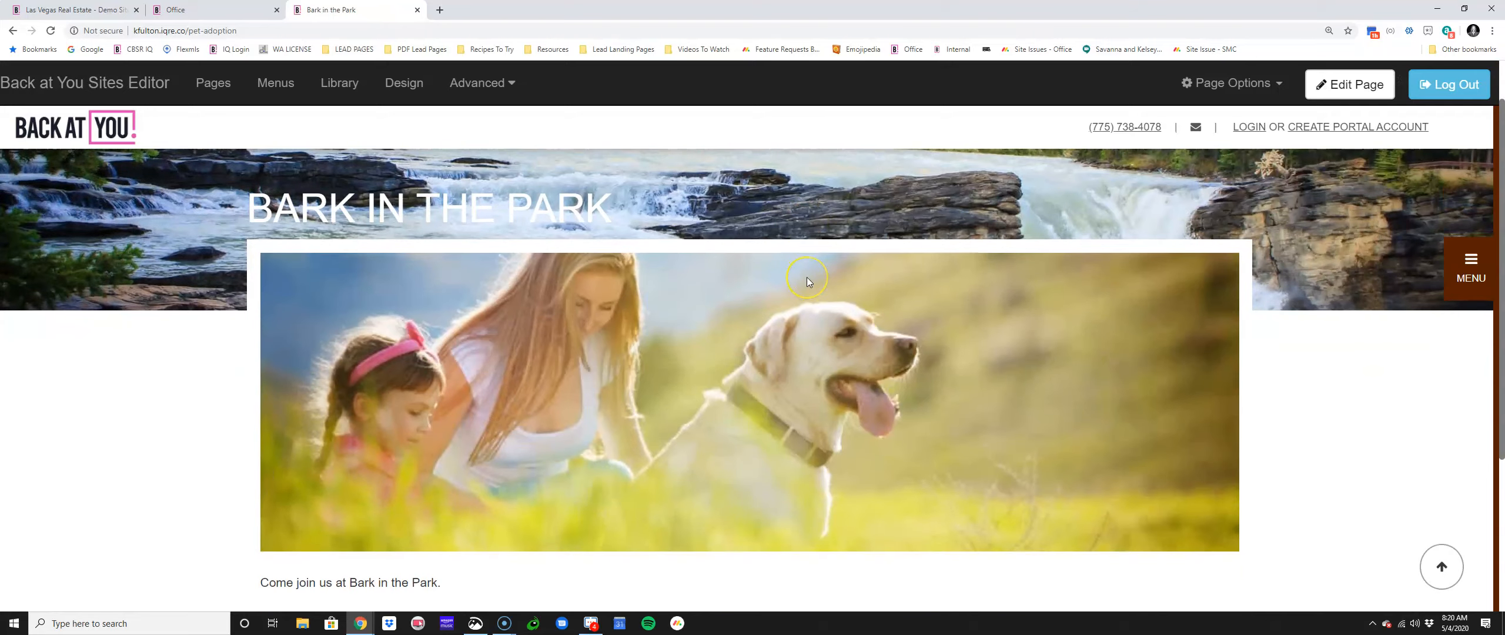
scroll(807, 281, down, 4)
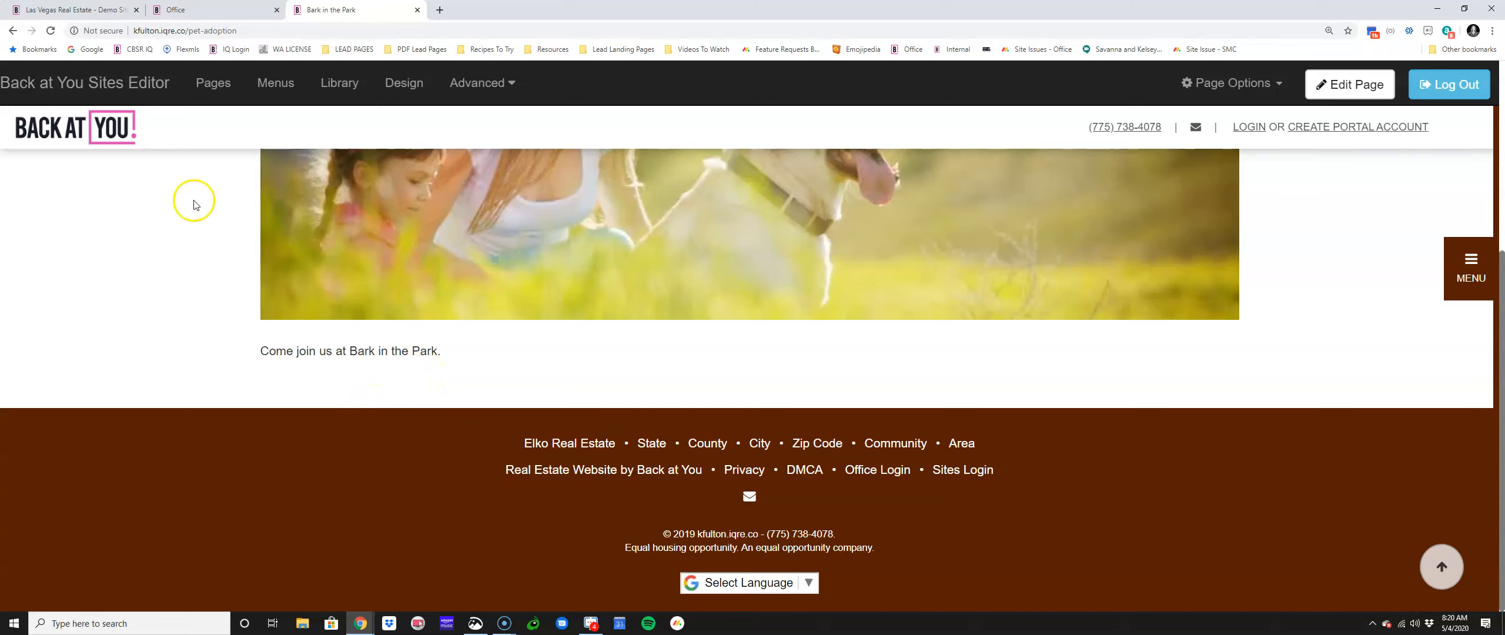
click(202, 86)
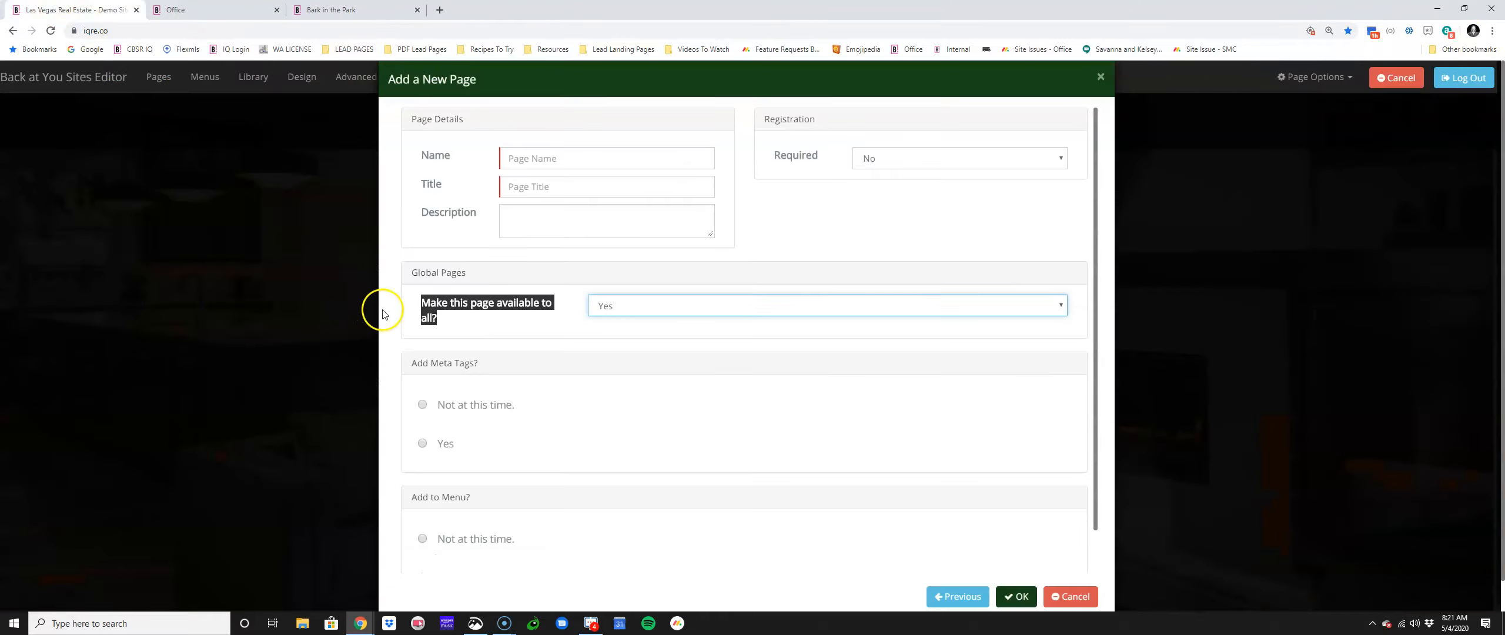
Step: Point out the Global Pages available-to-all option on the other site's new-page form
click(424, 296)
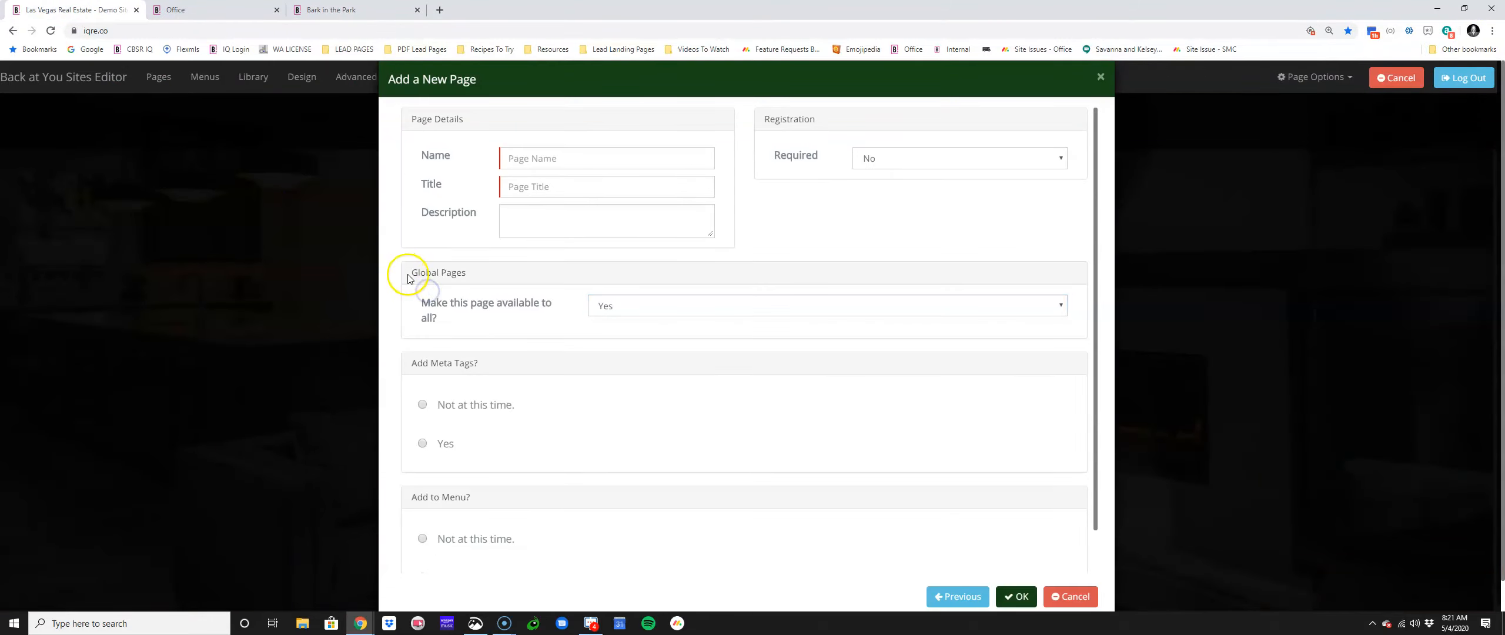
drag(407, 274, 500, 273)
drag(442, 325, 414, 282)
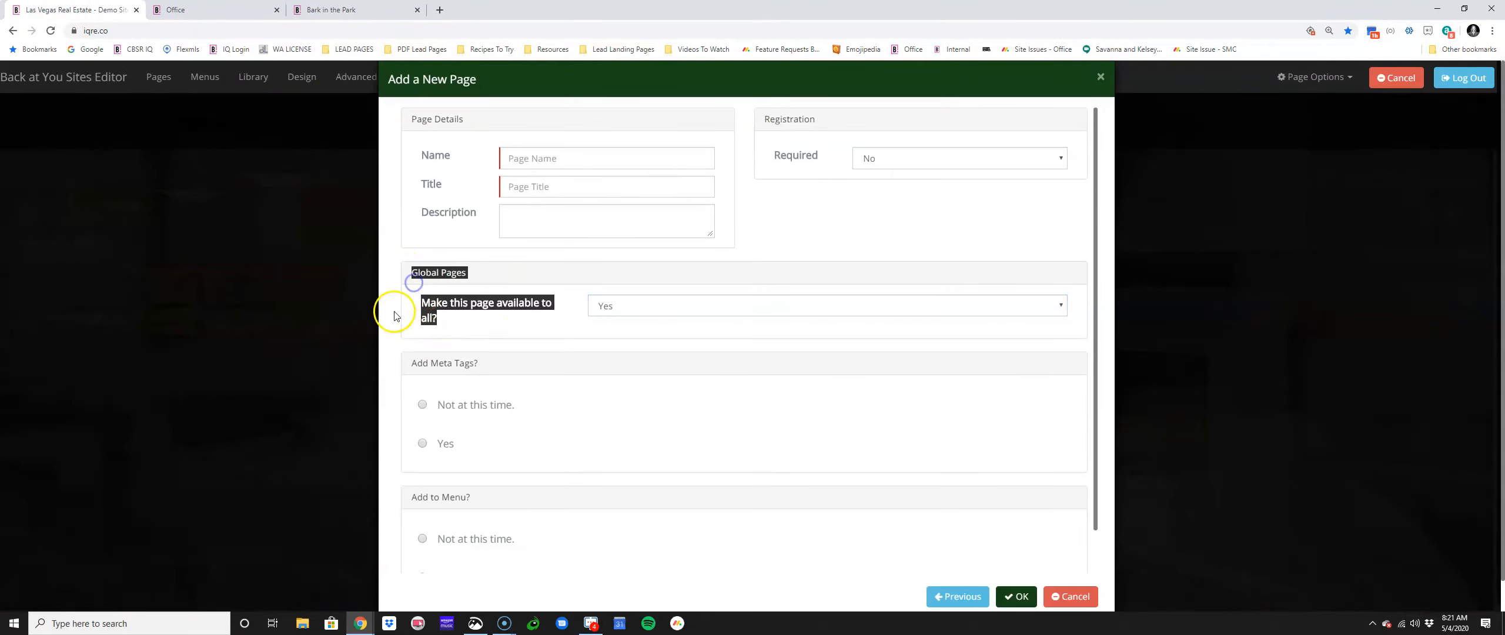
click(432, 297)
click(560, 340)
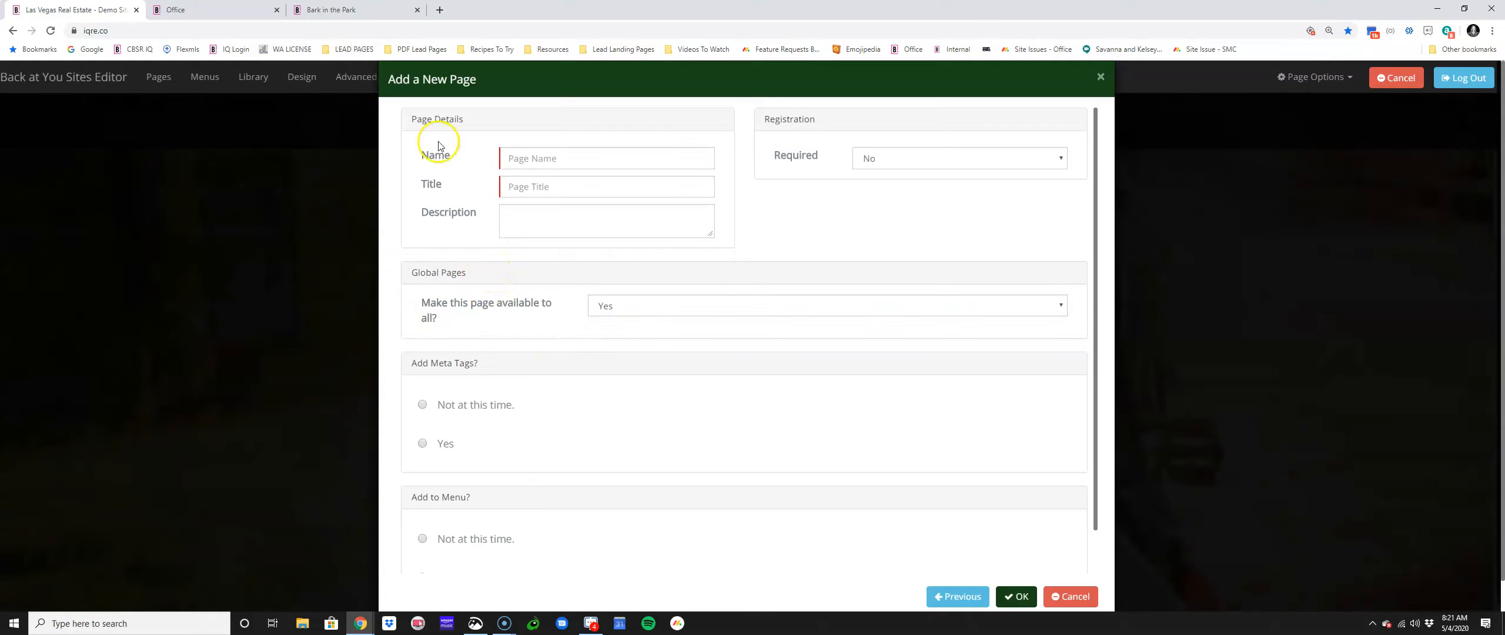
Step: On the Bark in the Park site, start a new page from Template 6 and advance to details
click(352, 10)
click(1160, 141)
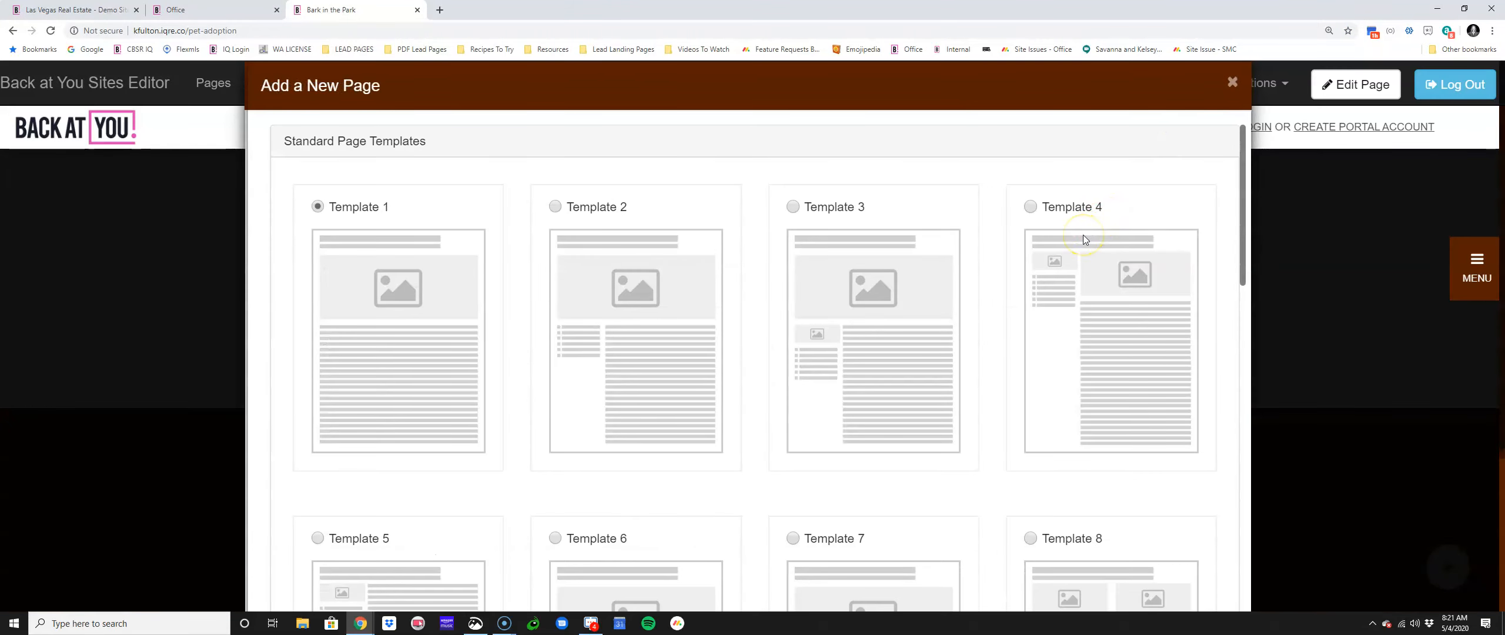
scroll(819, 319, down, 4)
click(555, 303)
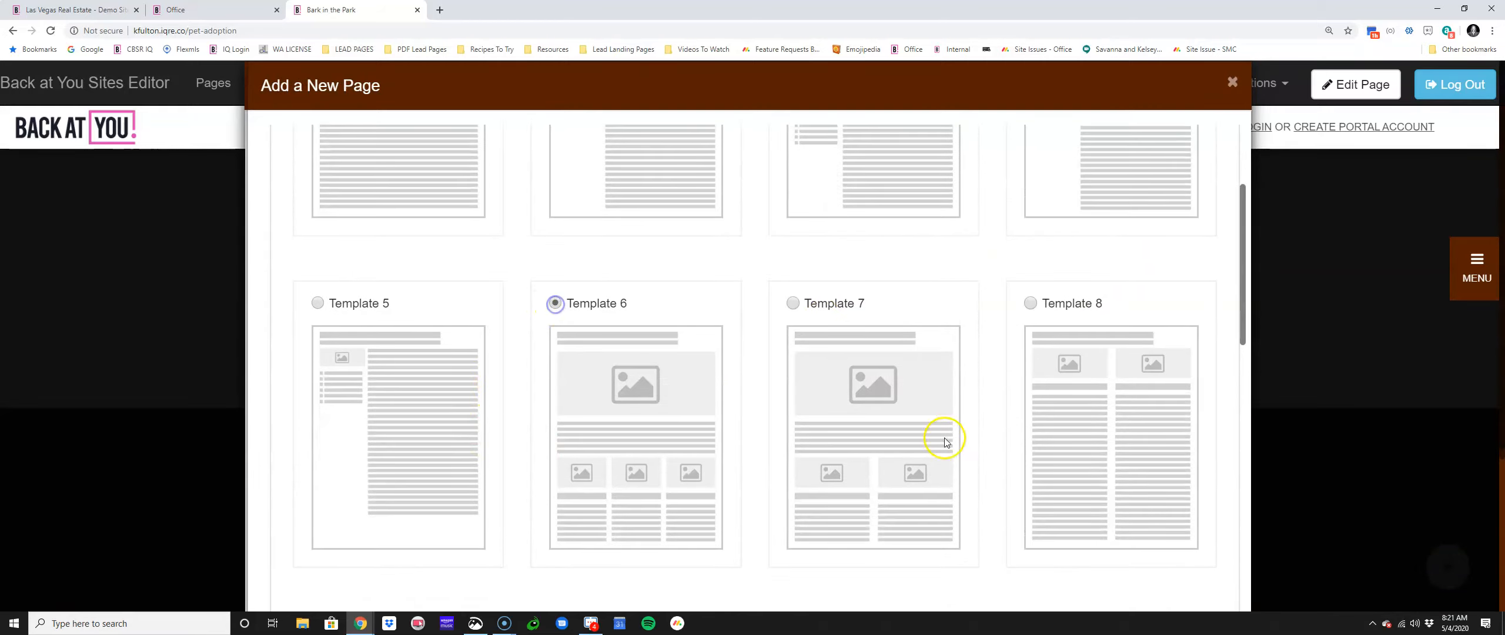
scroll(966, 537, down, 15)
scroll(1015, 546, down, 10)
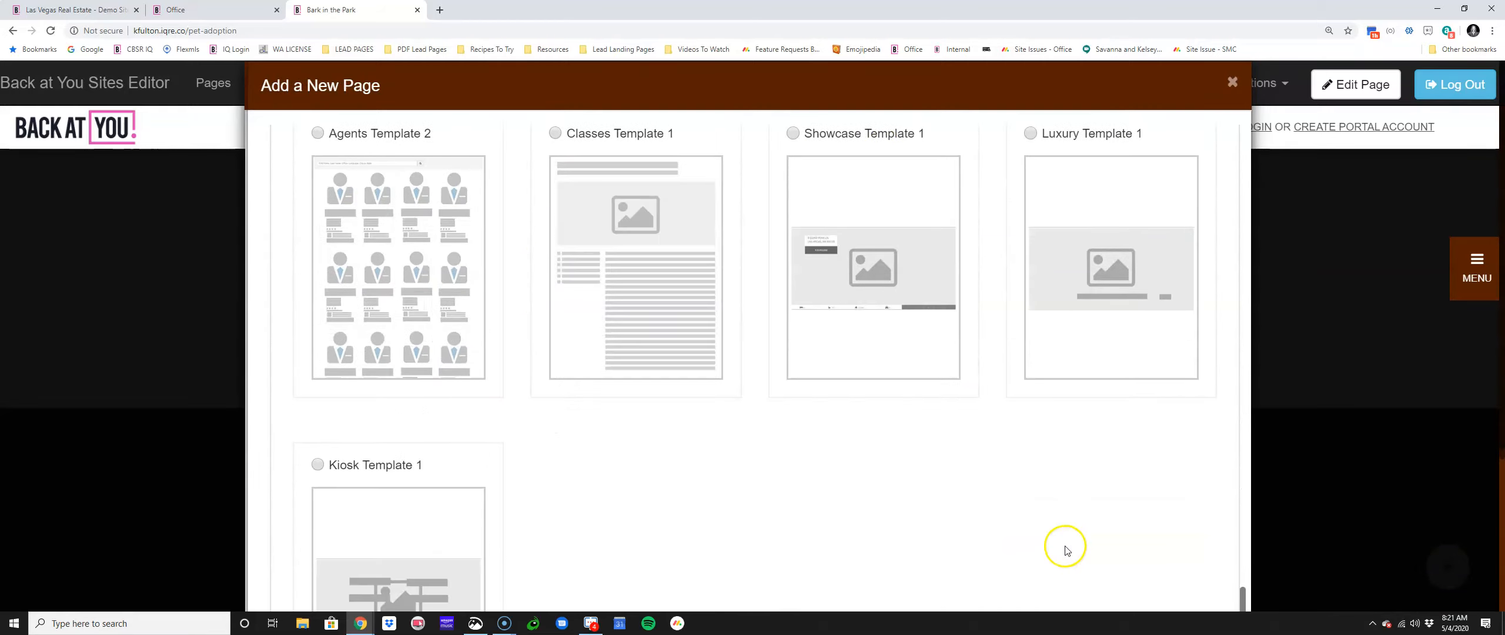
click(1128, 581)
click(1128, 581)
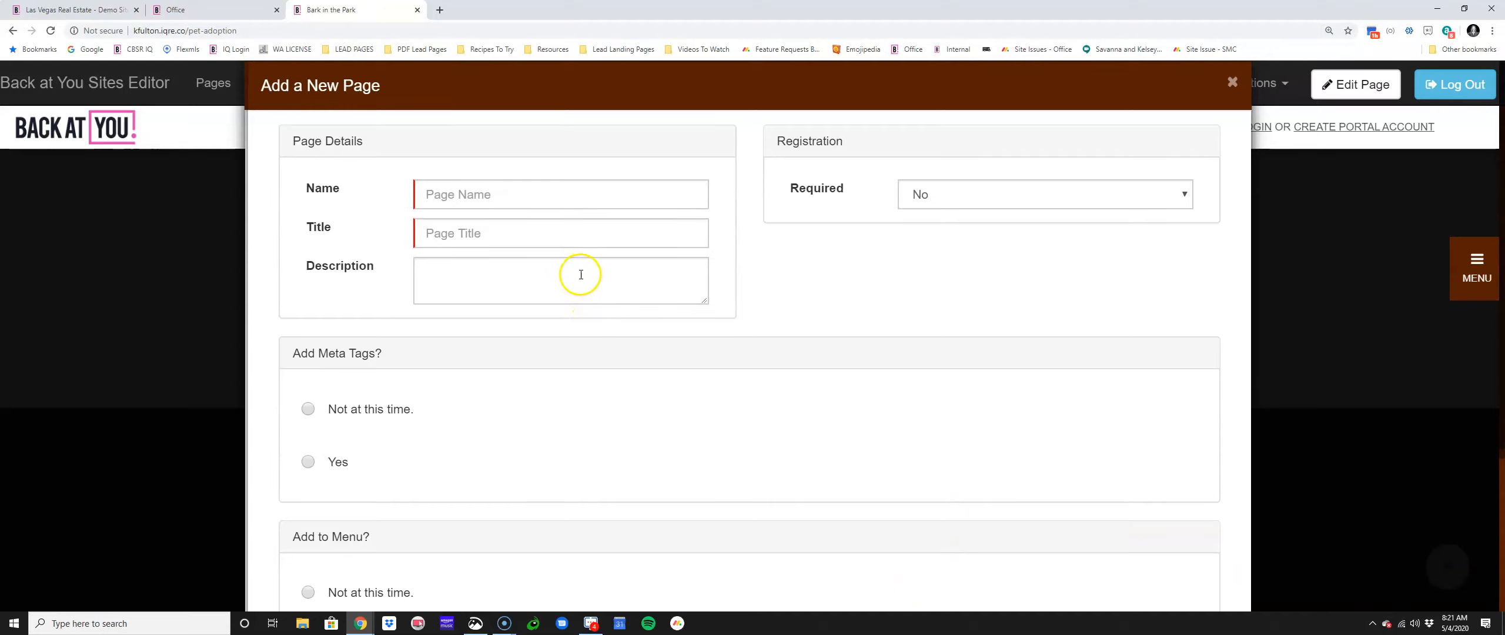
Step: Make registration Required: Yes and set the lead source to Open House Sign In
click(992, 193)
click(988, 235)
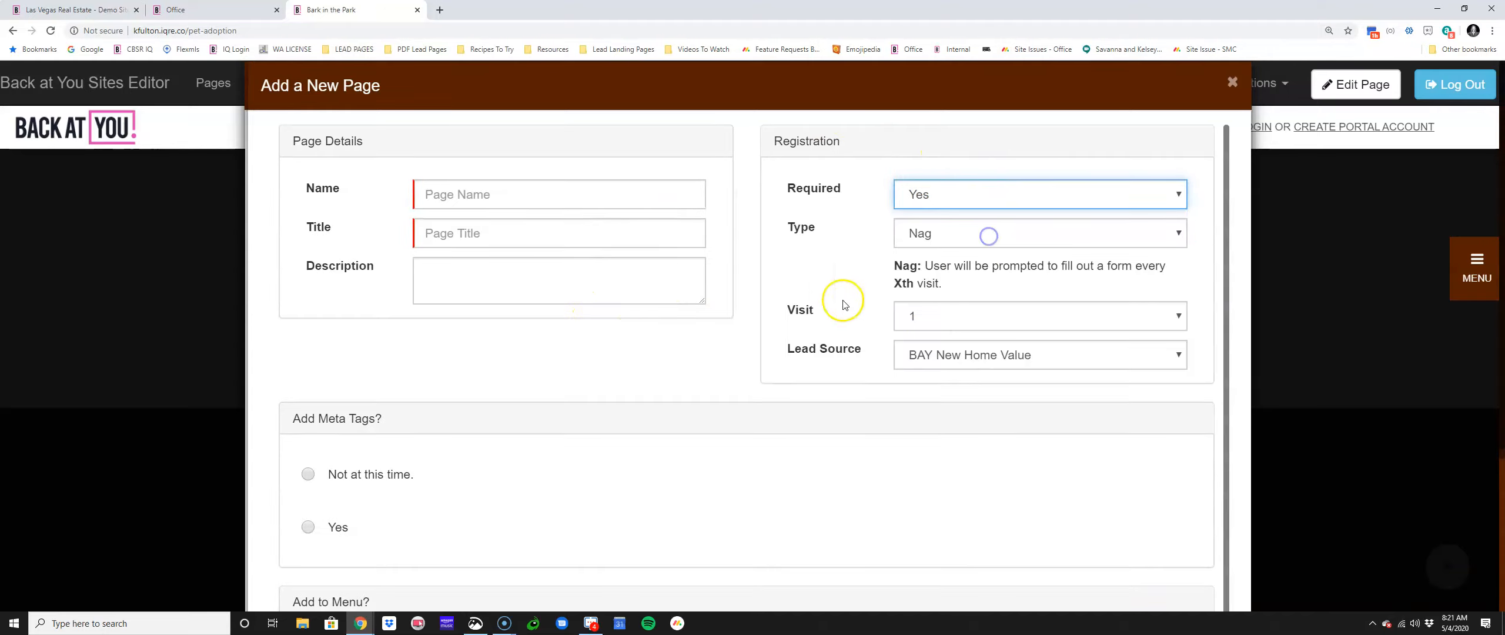
click(1038, 348)
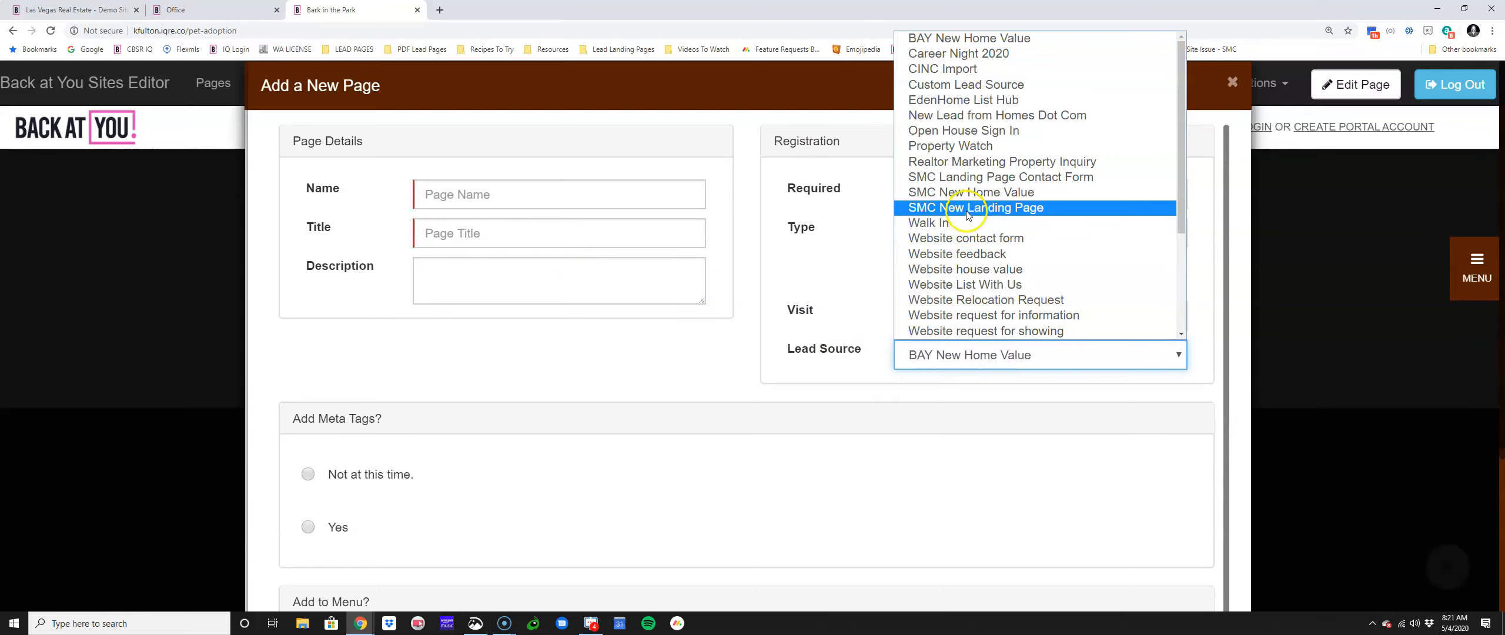
click(968, 130)
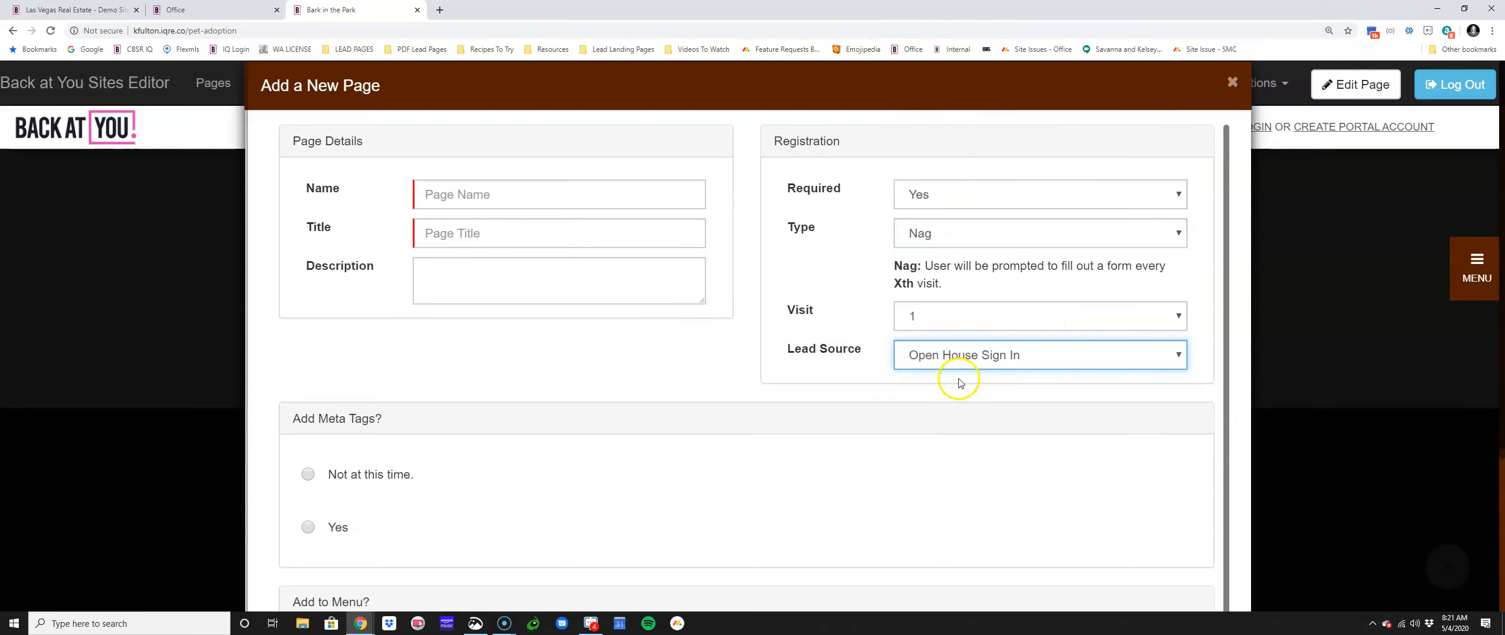
click(788, 352)
drag(789, 351, 859, 354)
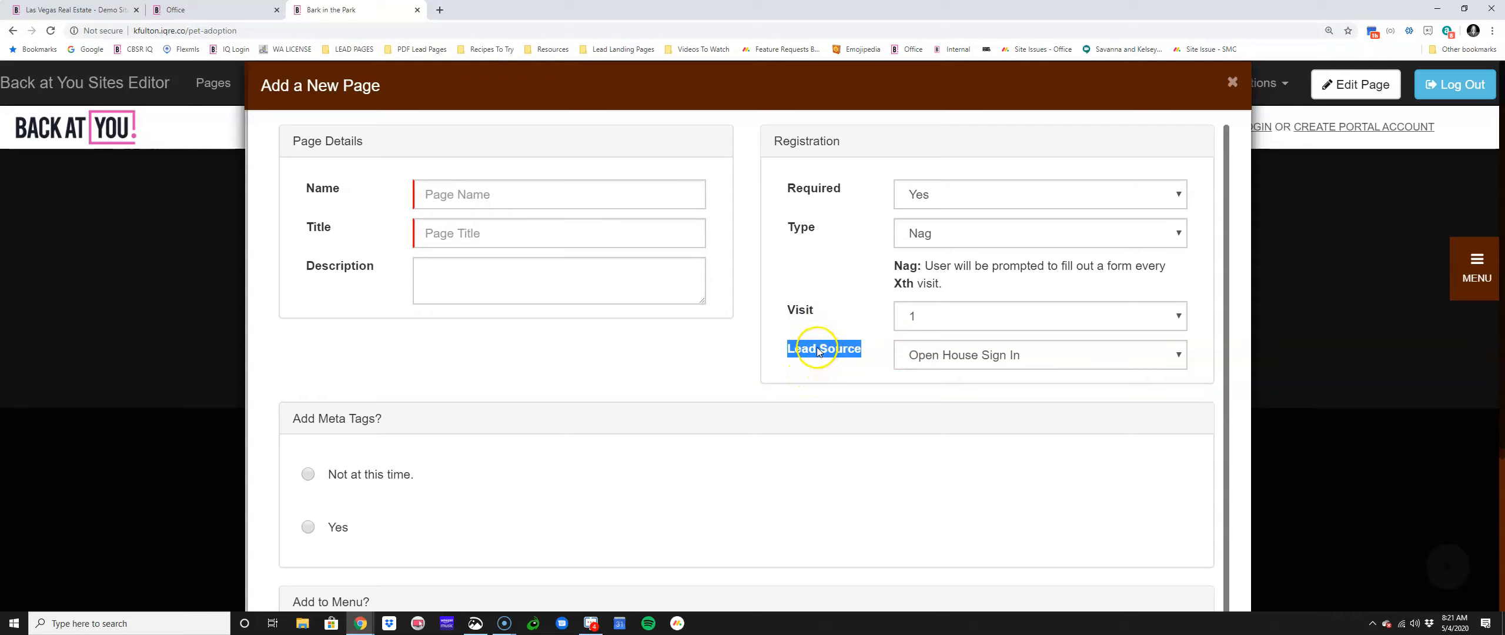
Step: Name the page 'Lender Recommendations' with the title 'Favorite Lenders'
click(553, 200)
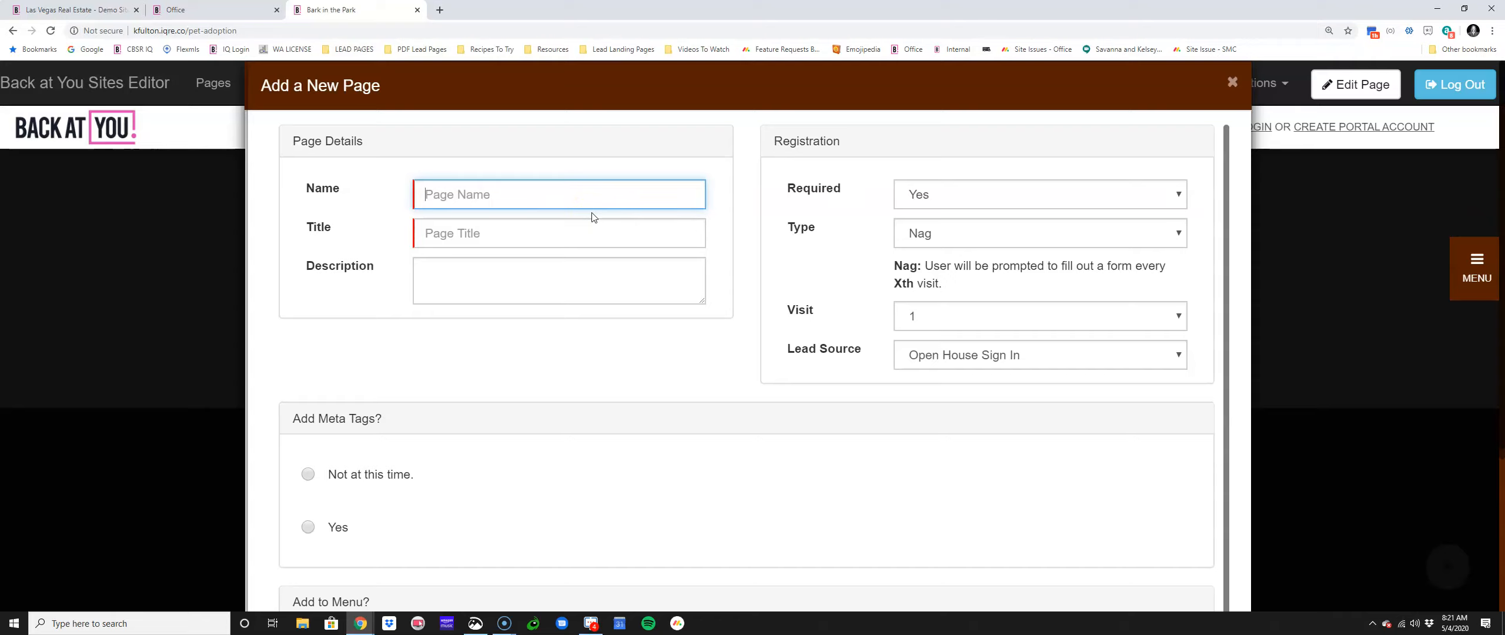
text(Lender Recommendations)
key(Tab)
text(Le)
key(BackSpace)
key(BackSpace)
text(Favorite )
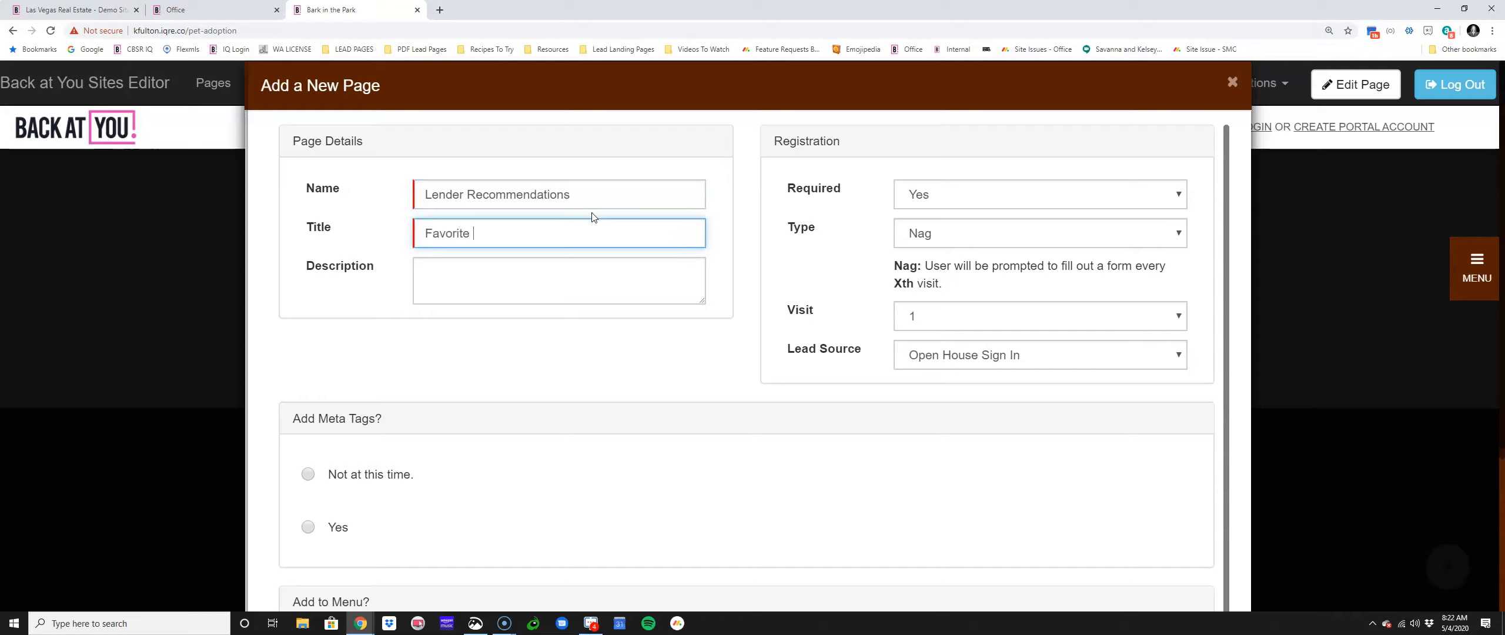
text(Lenders)
triple_click(790, 353)
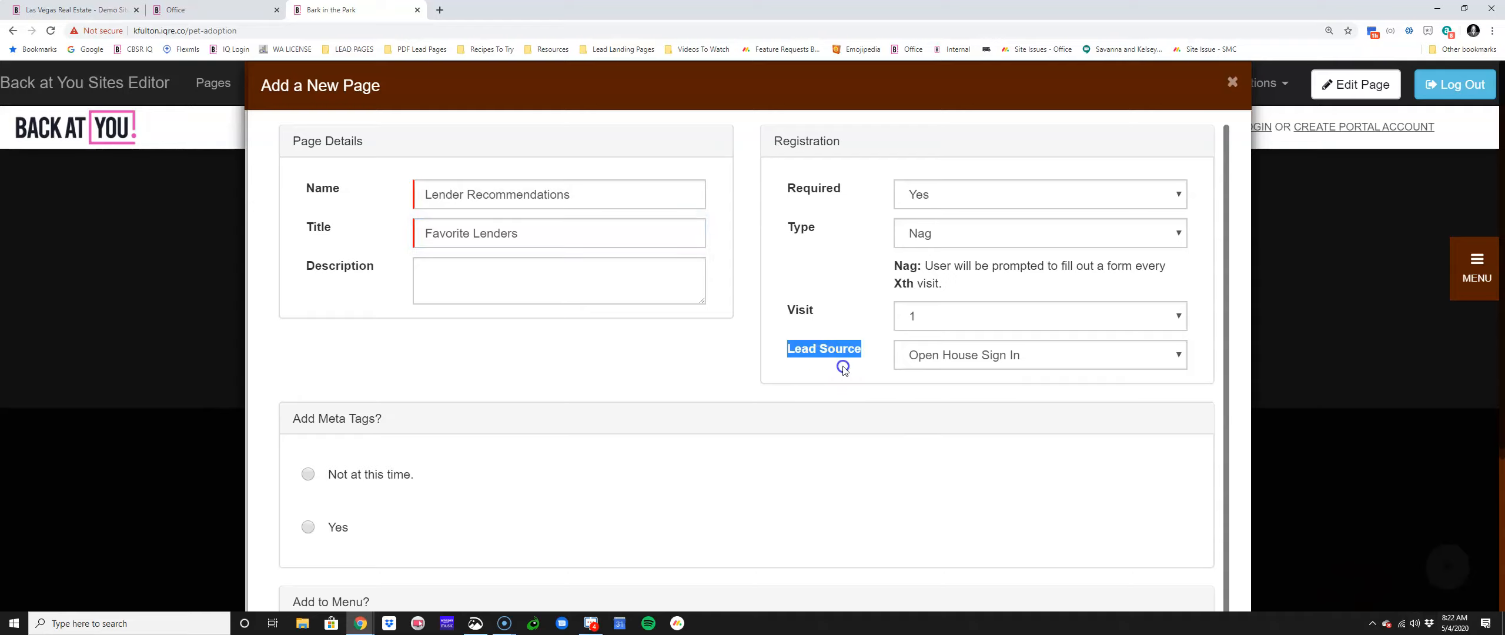
click(795, 348)
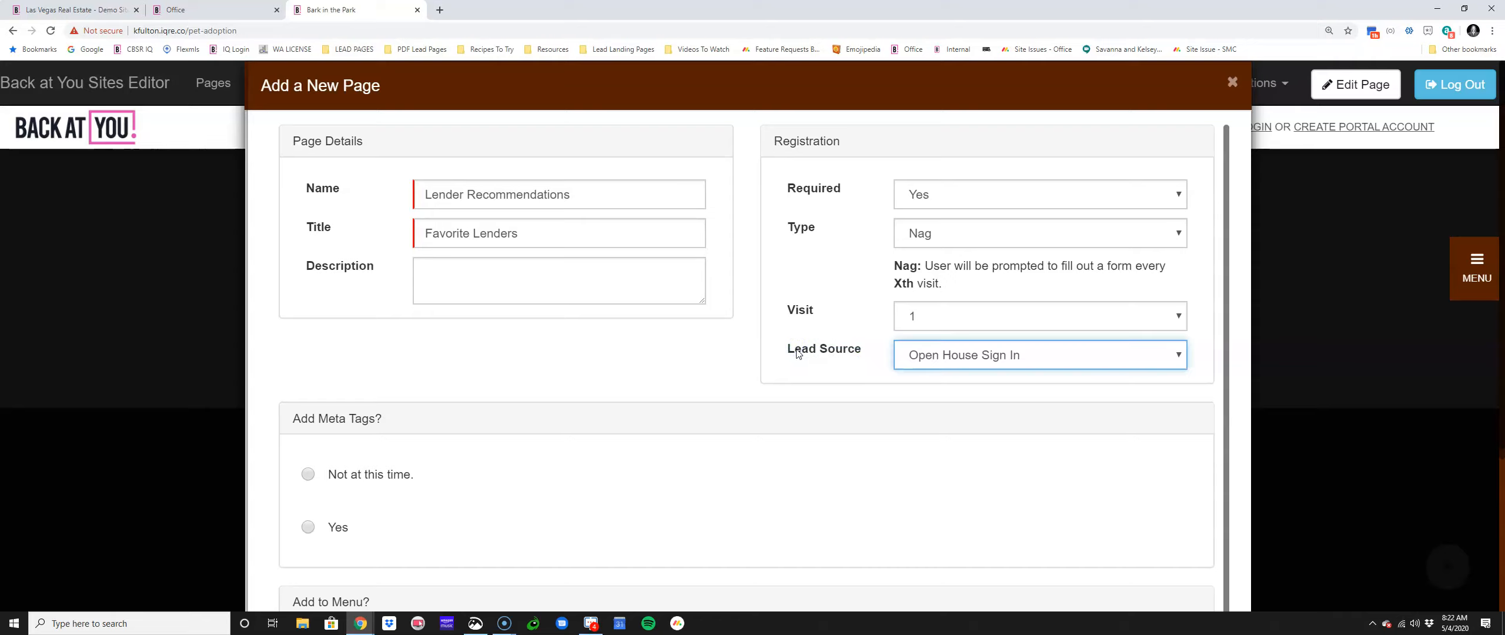
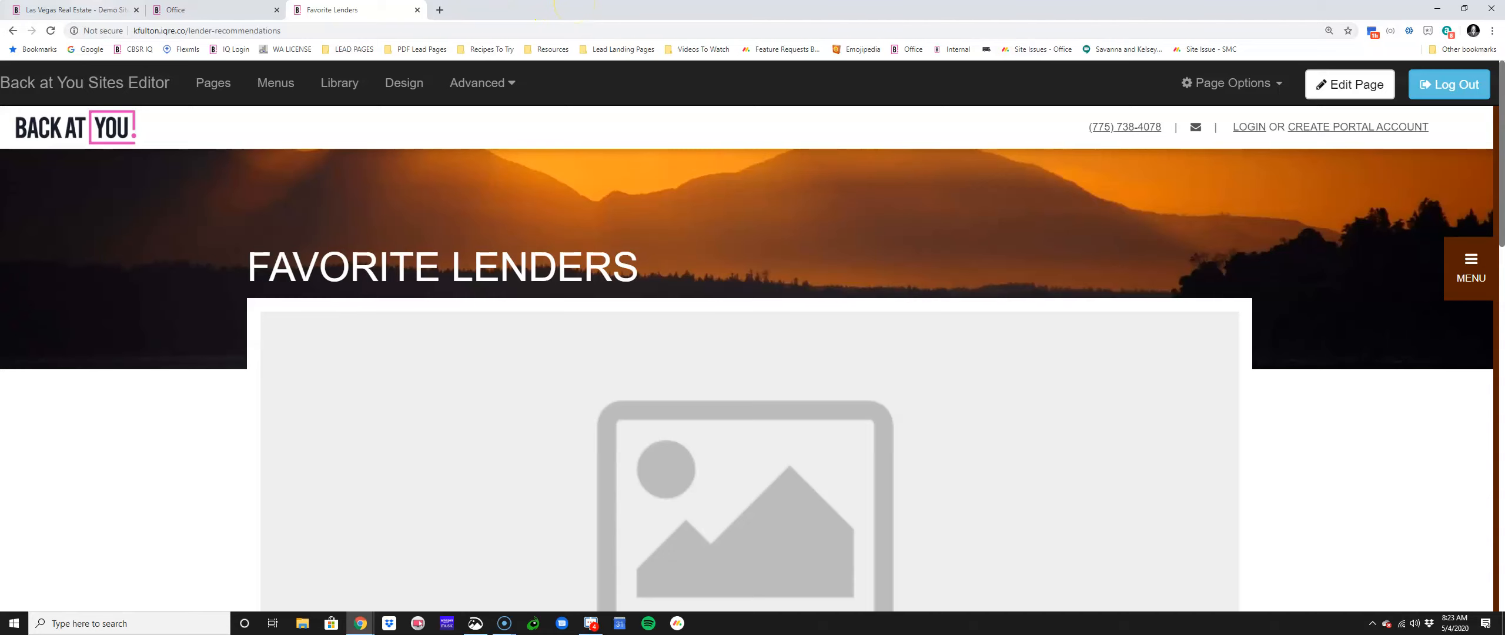
Step: Review the new-lead notification settings in the agent profile on the Office dashboard
click(212, 9)
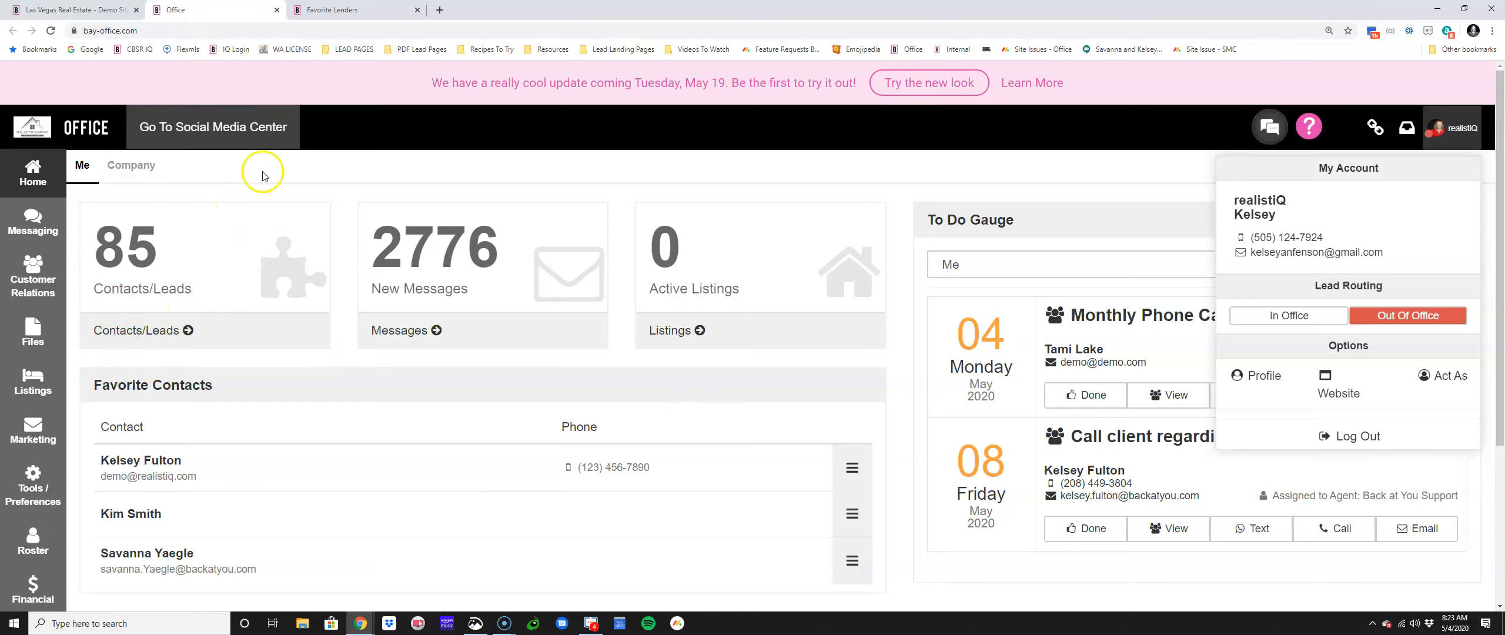
click(1261, 374)
click(410, 166)
drag(368, 326, 504, 419)
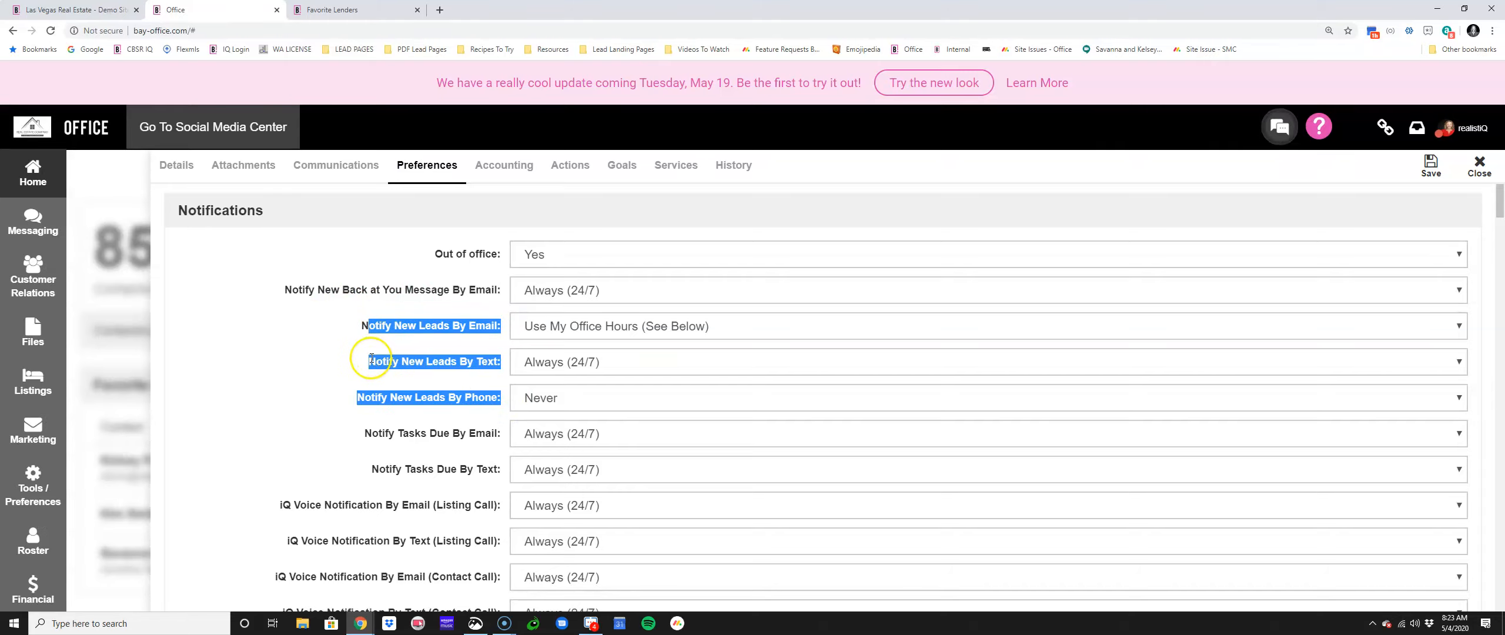
click(317, 12)
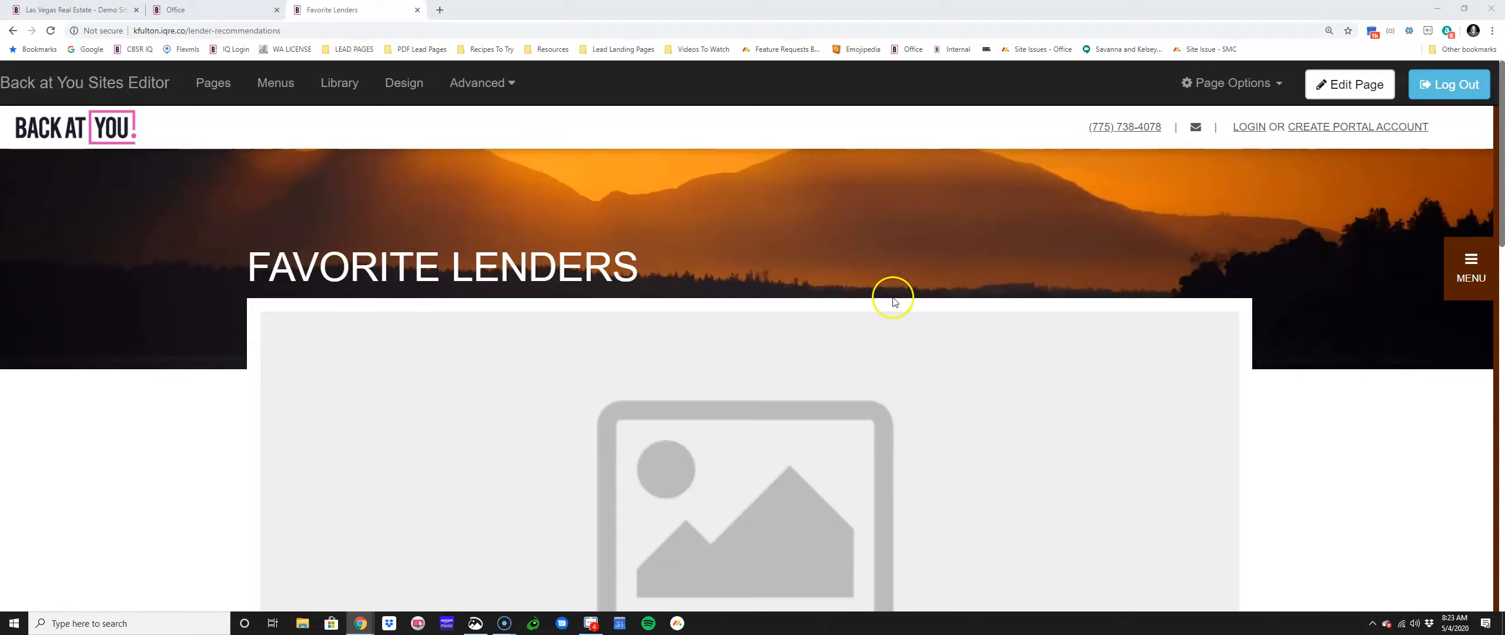
Step: Change the page header from 'Favorite Lenders' to 'Getting A Mortgage' and save the page
click(1349, 84)
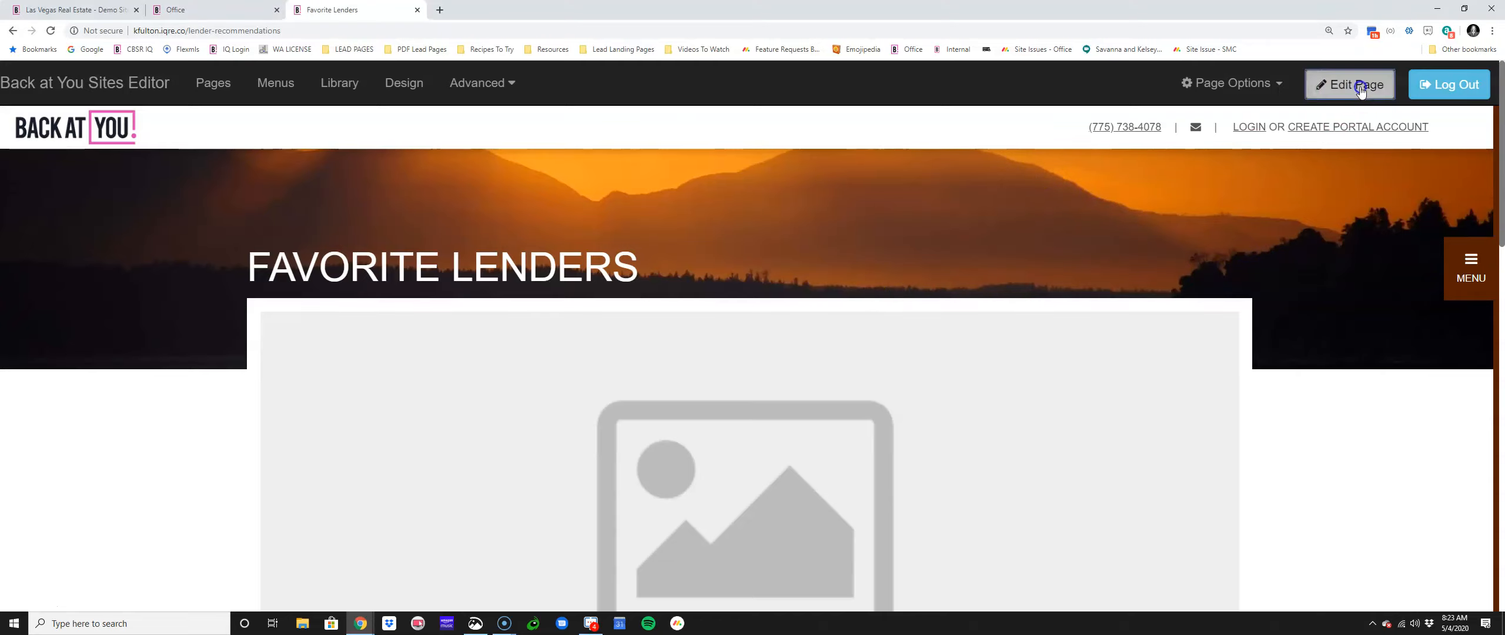
scroll(1023, 338, down, 3)
scroll(736, 273, up, 3)
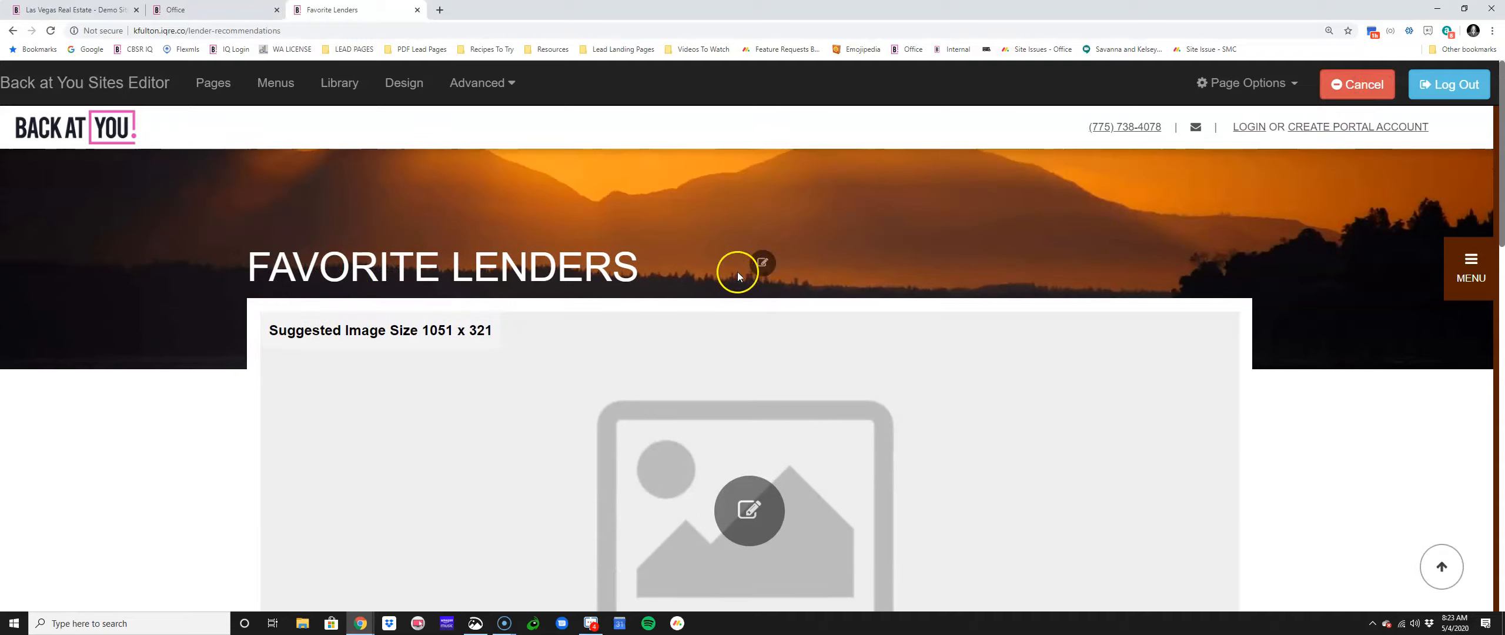
click(762, 262)
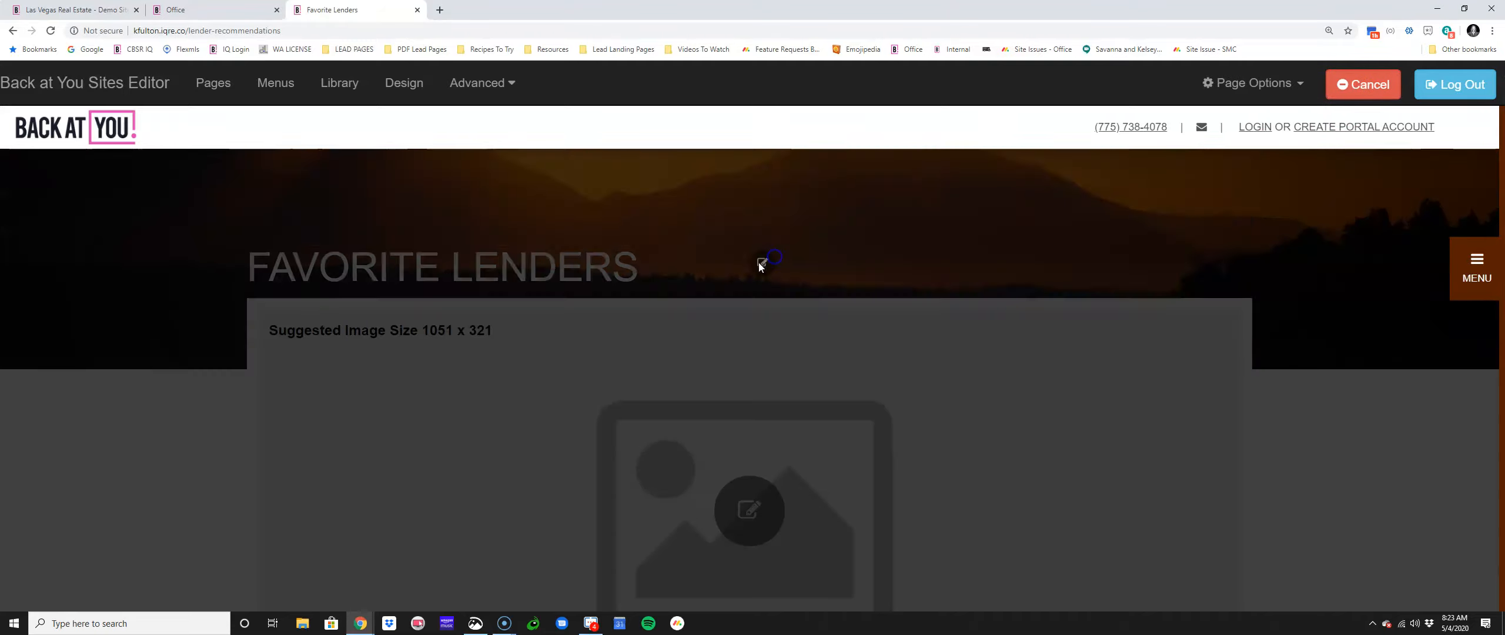
drag(373, 213, 277, 213)
text(Getting A Mortgage)
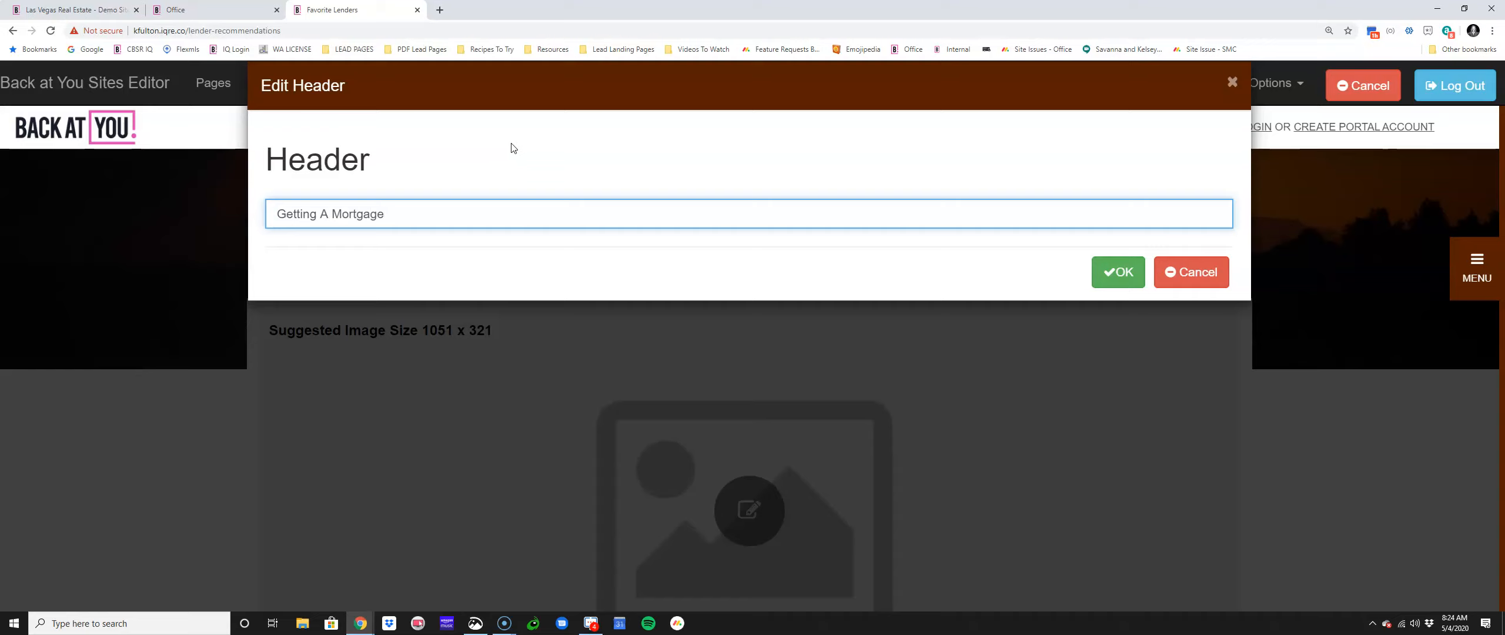
click(1105, 271)
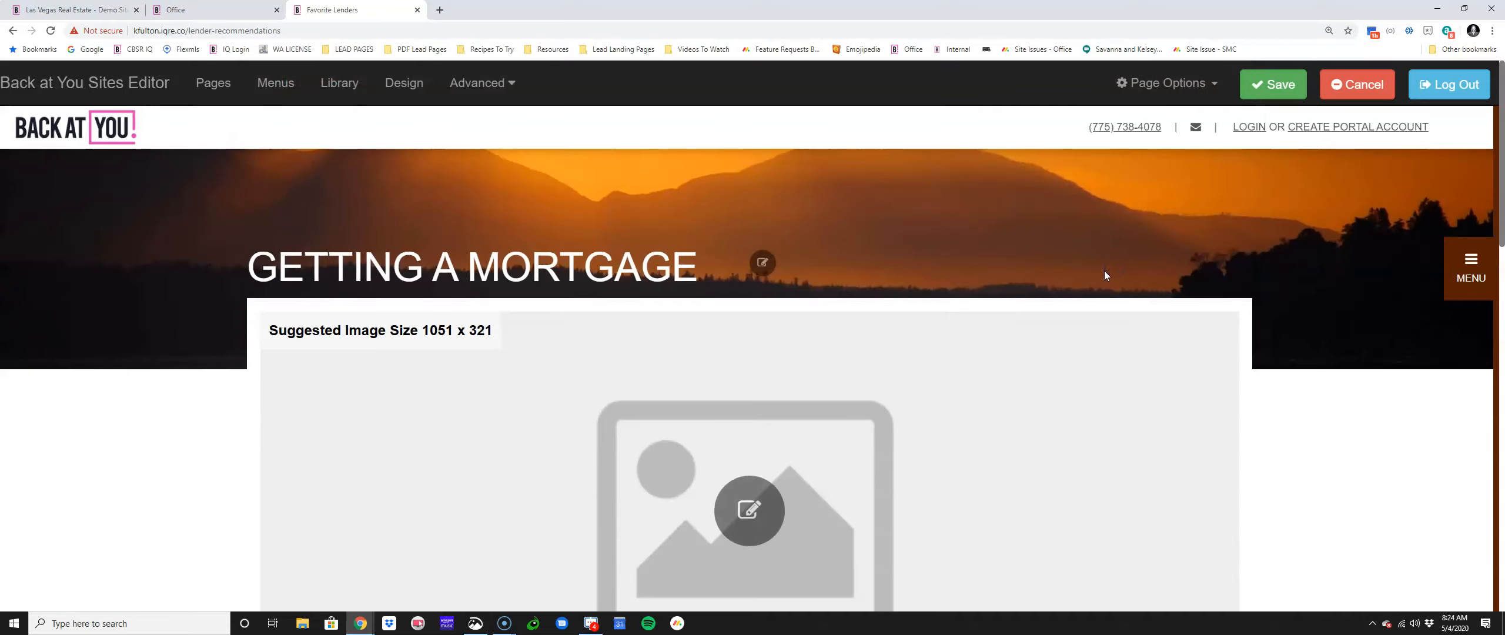
click(1260, 90)
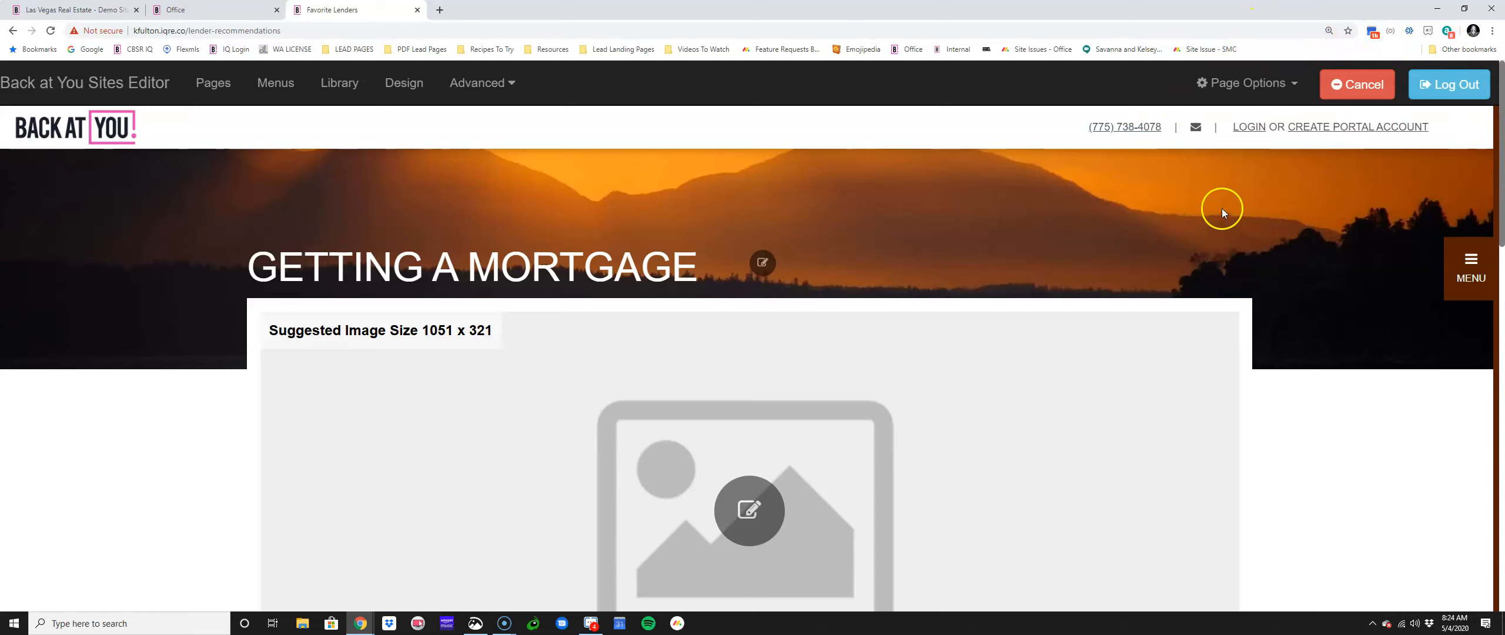
scroll(761, 416, down, 3)
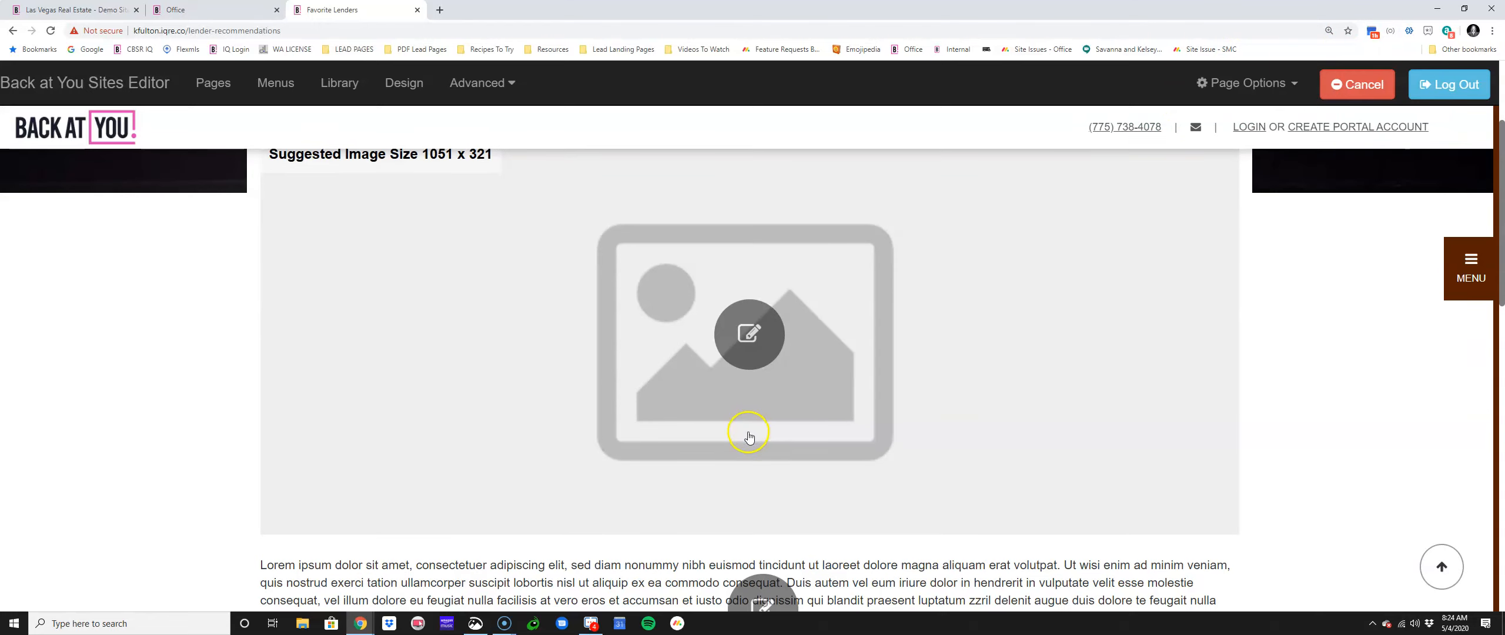
Step: Swap the large page image for the Back at You Technology tablets-and-devices collage and save
click(760, 325)
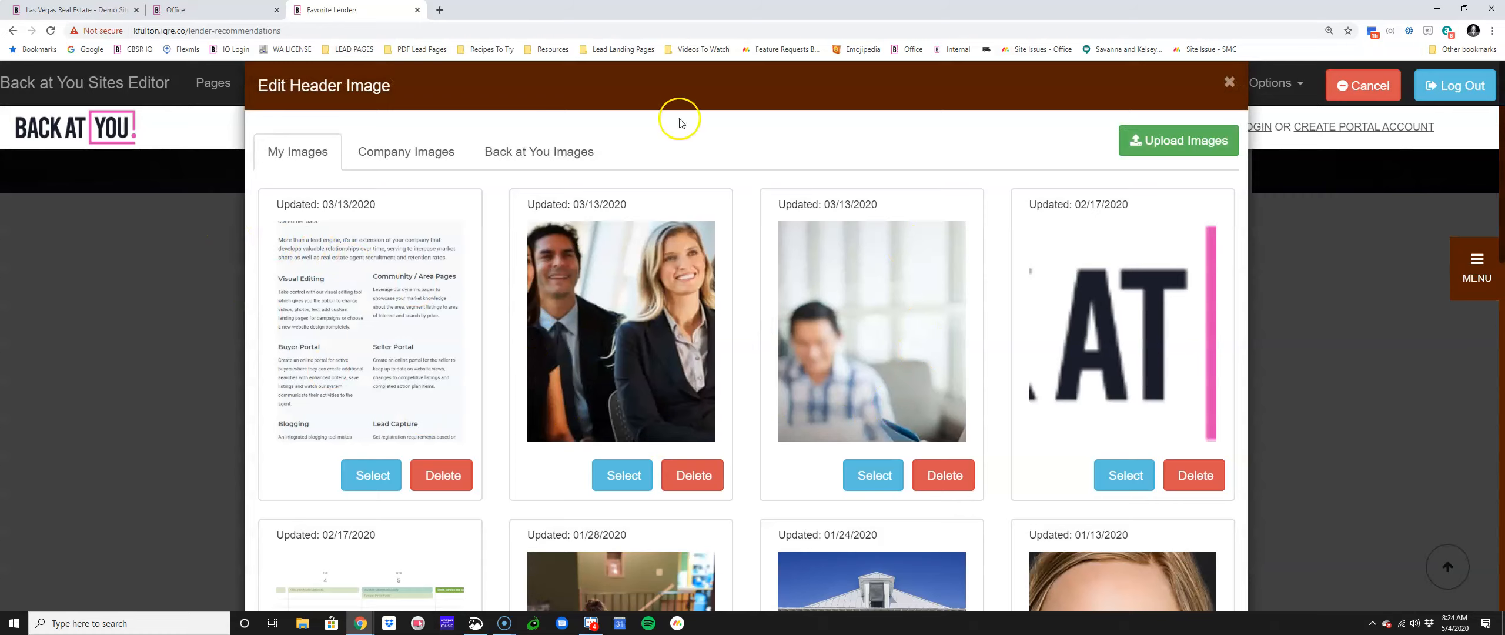
click(416, 160)
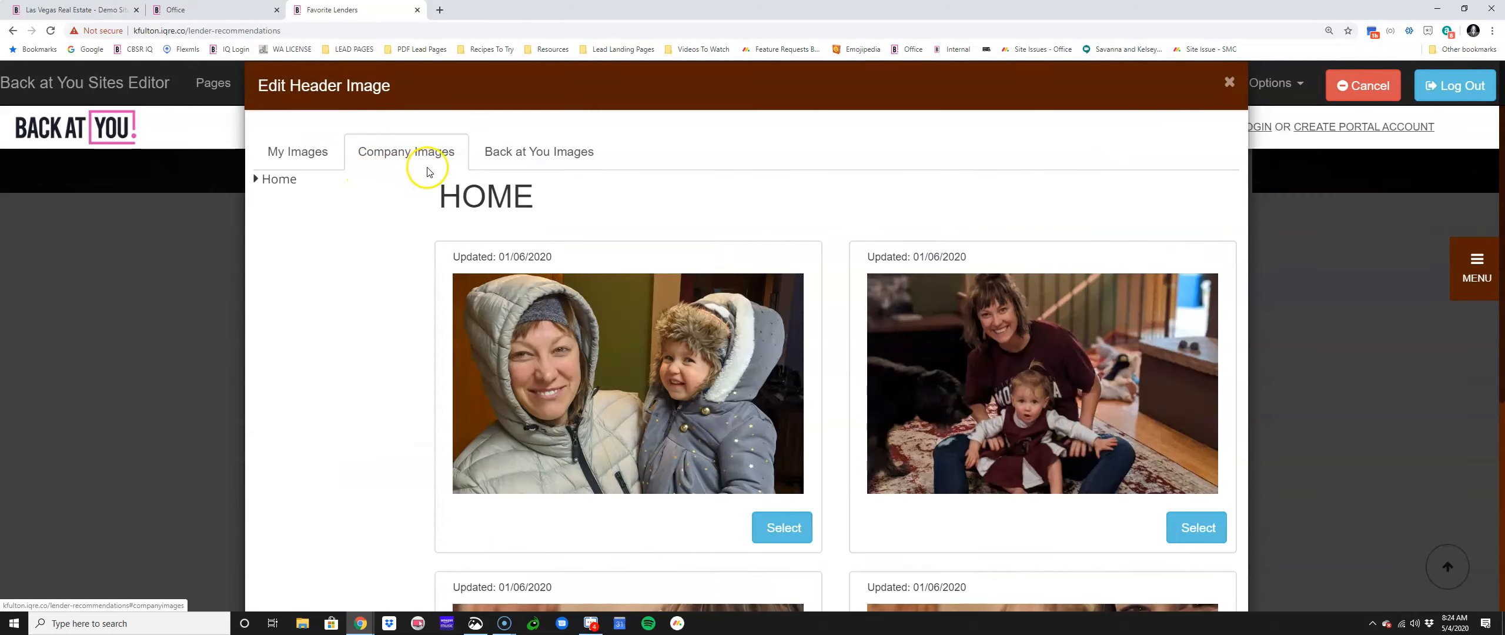
click(523, 164)
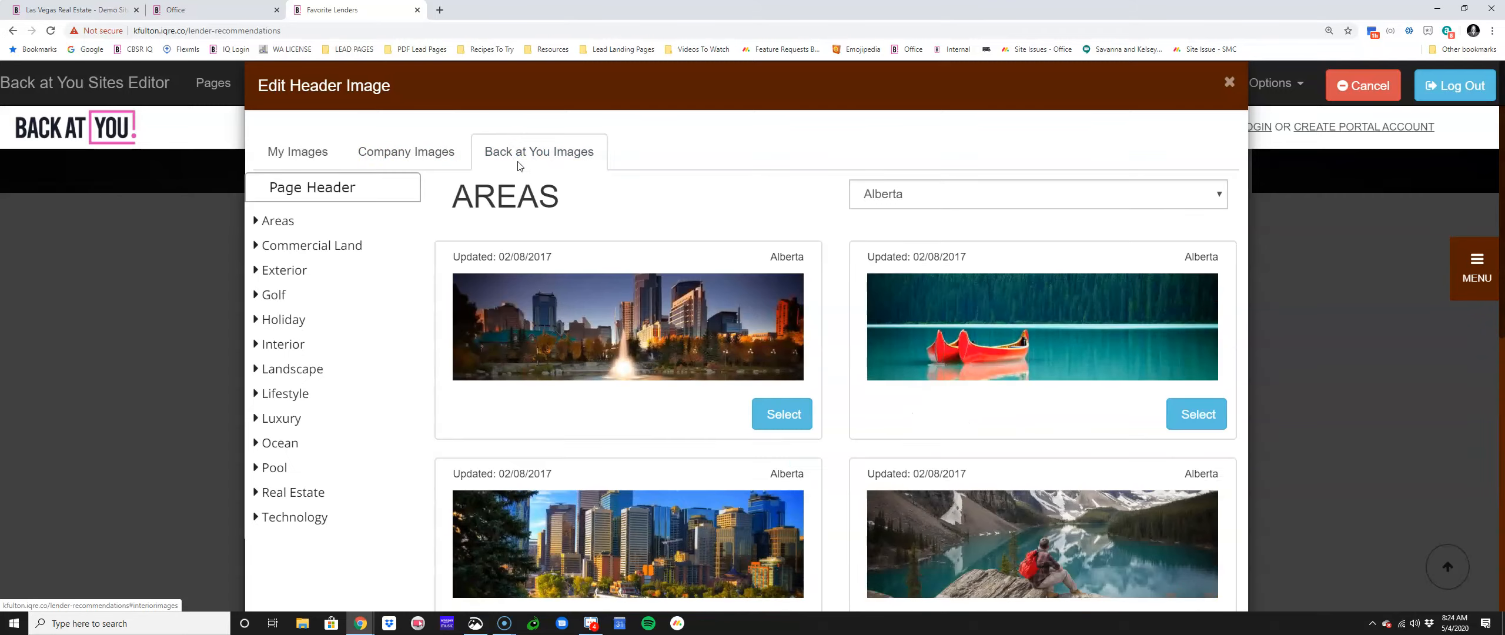
click(294, 519)
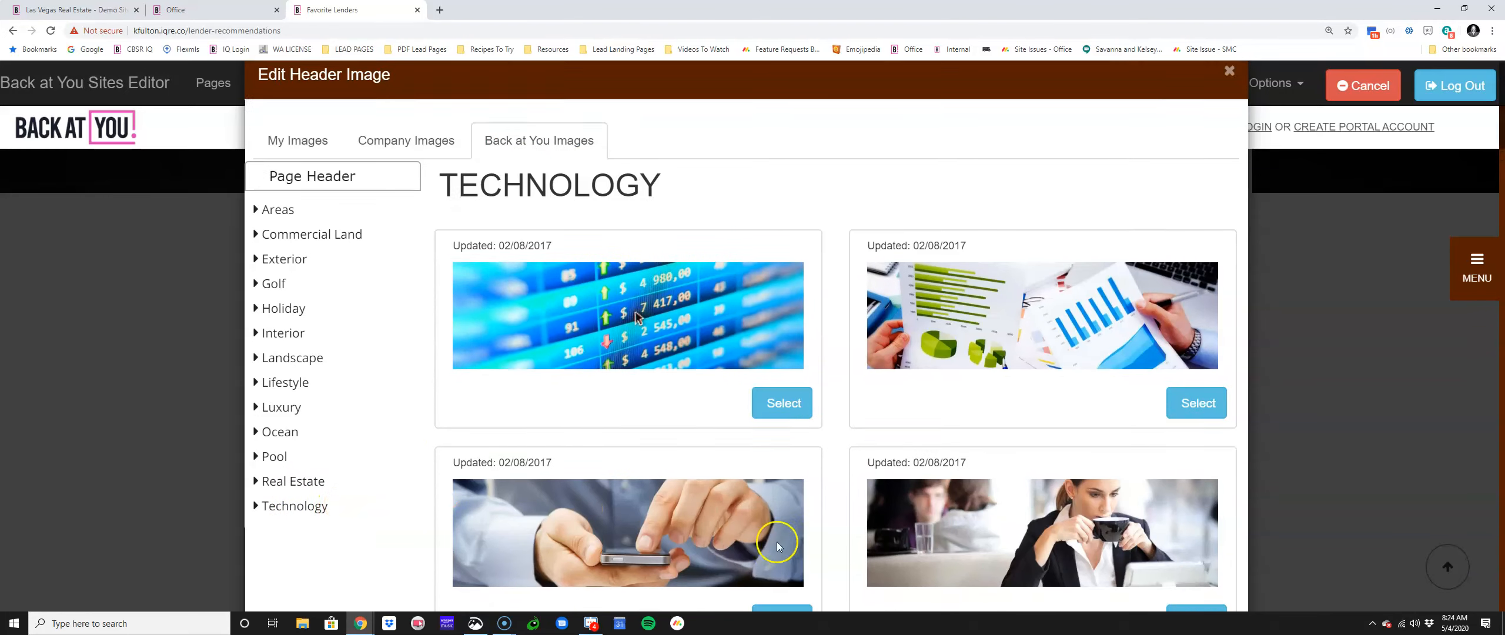
scroll(816, 544, down, 6)
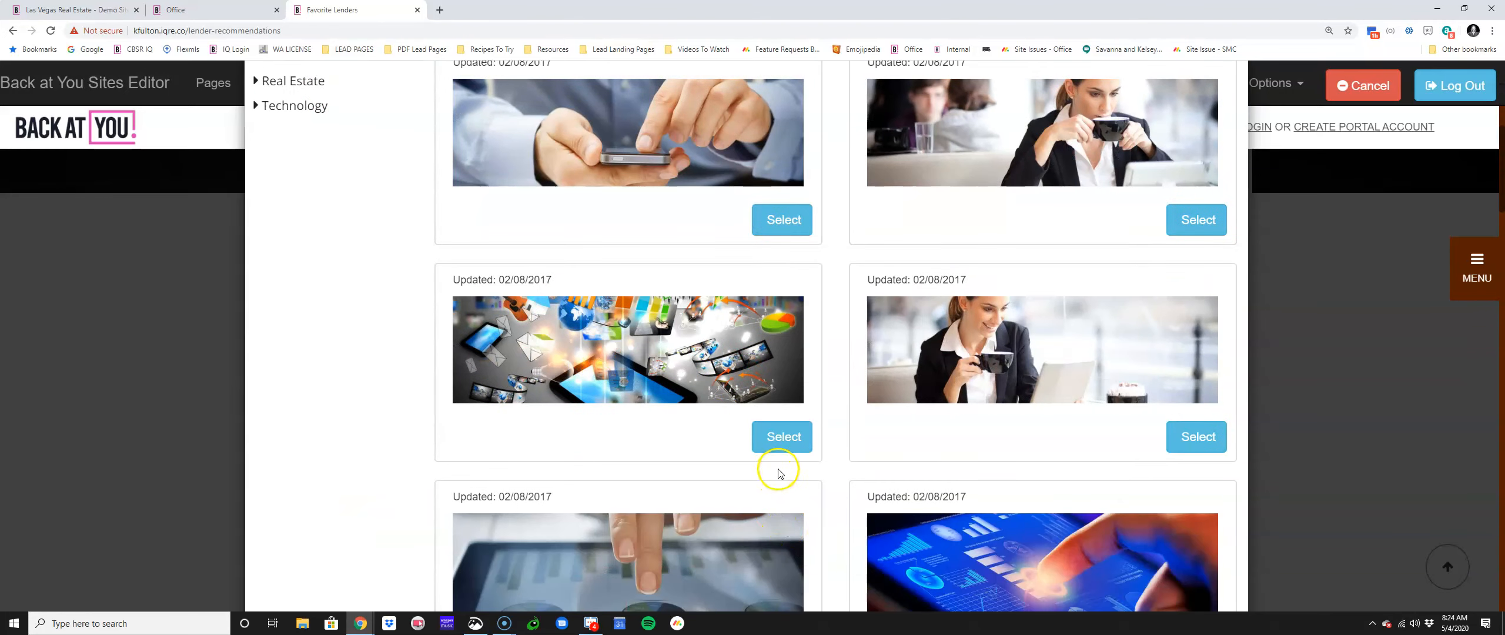
click(780, 438)
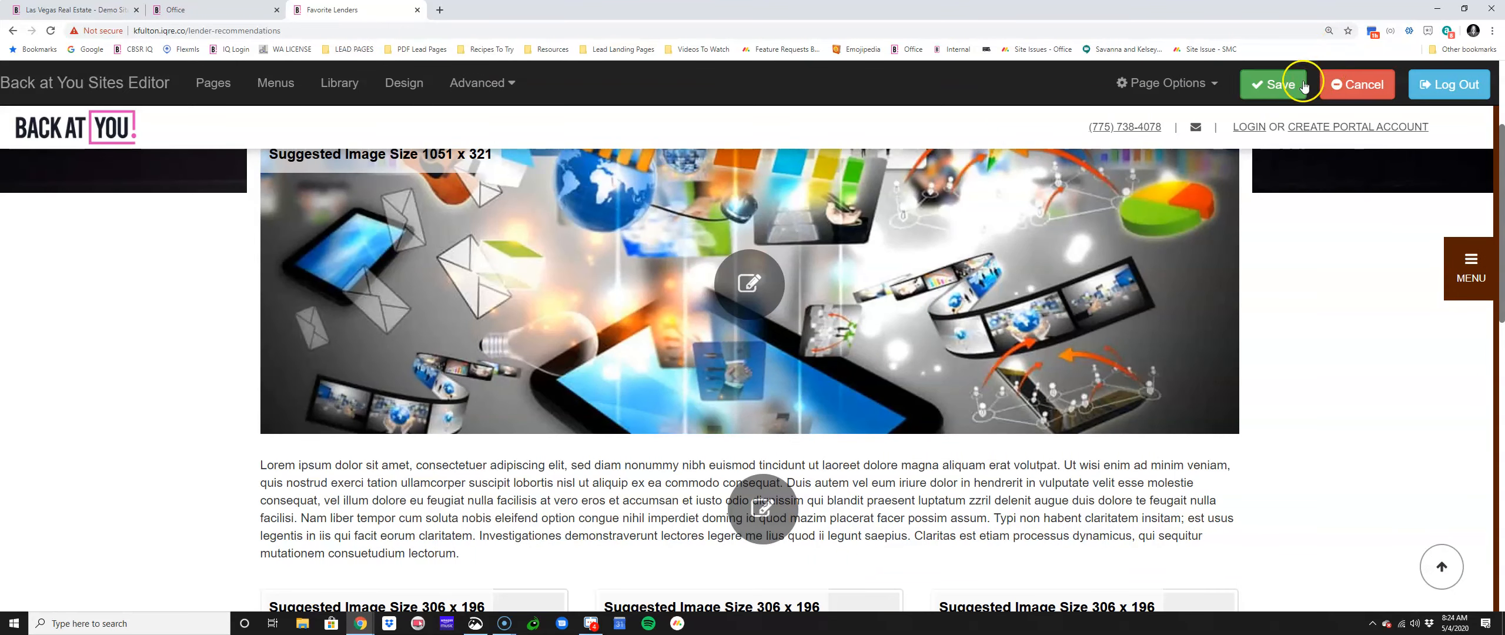
click(1278, 84)
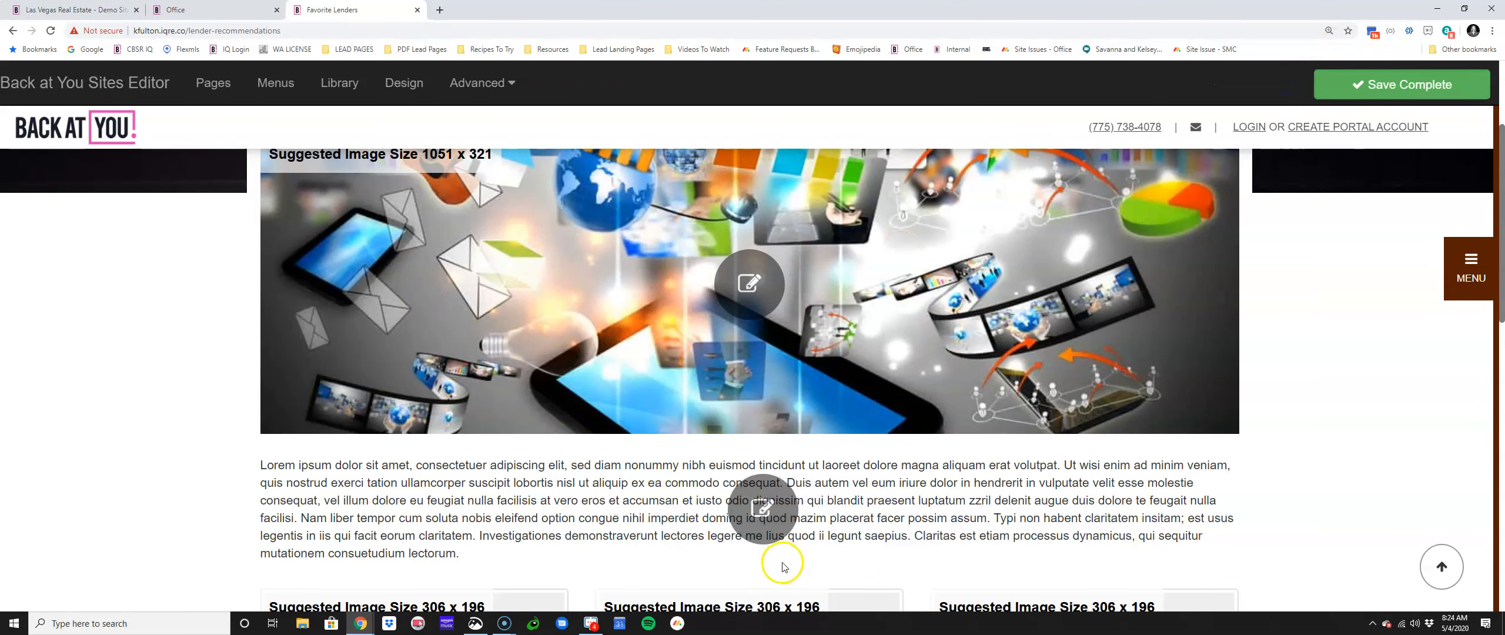
scroll(1340, 467, down, 3)
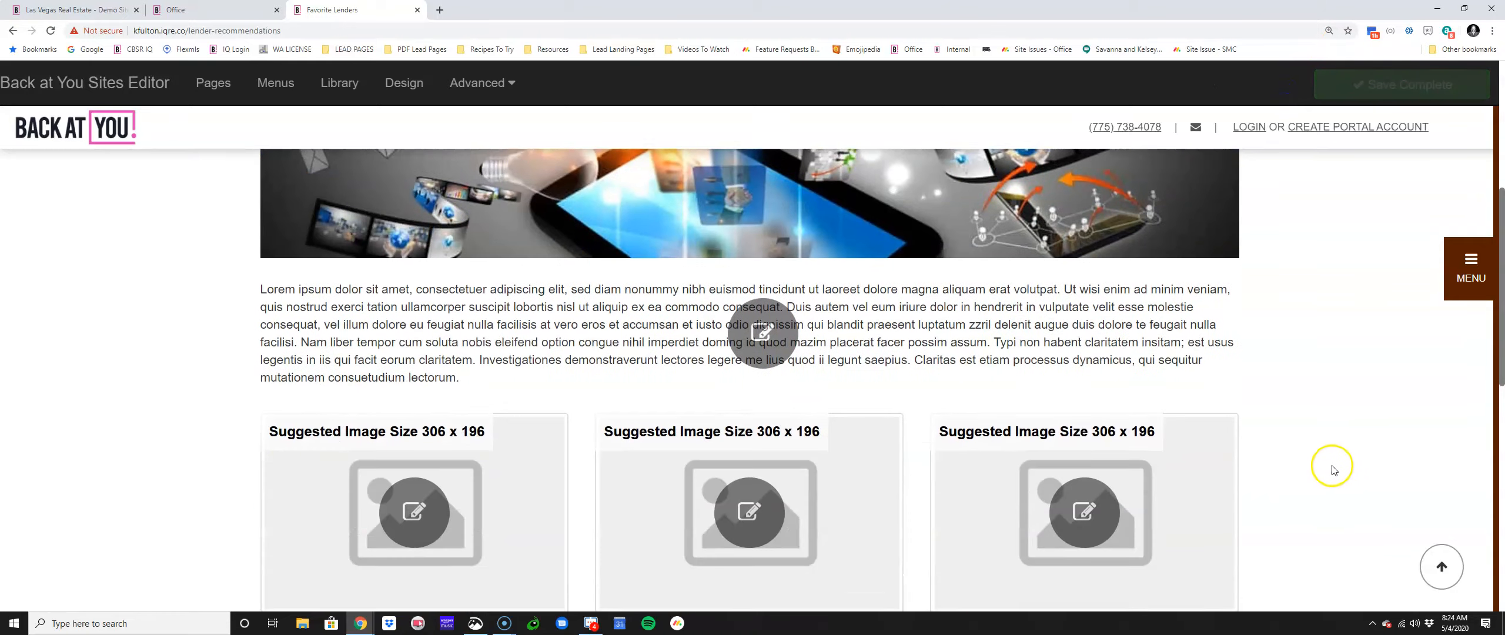
Step: Replace the Lorem ipsum body paragraph with 'Hey this is the information'
click(761, 339)
drag(793, 338, 264, 254)
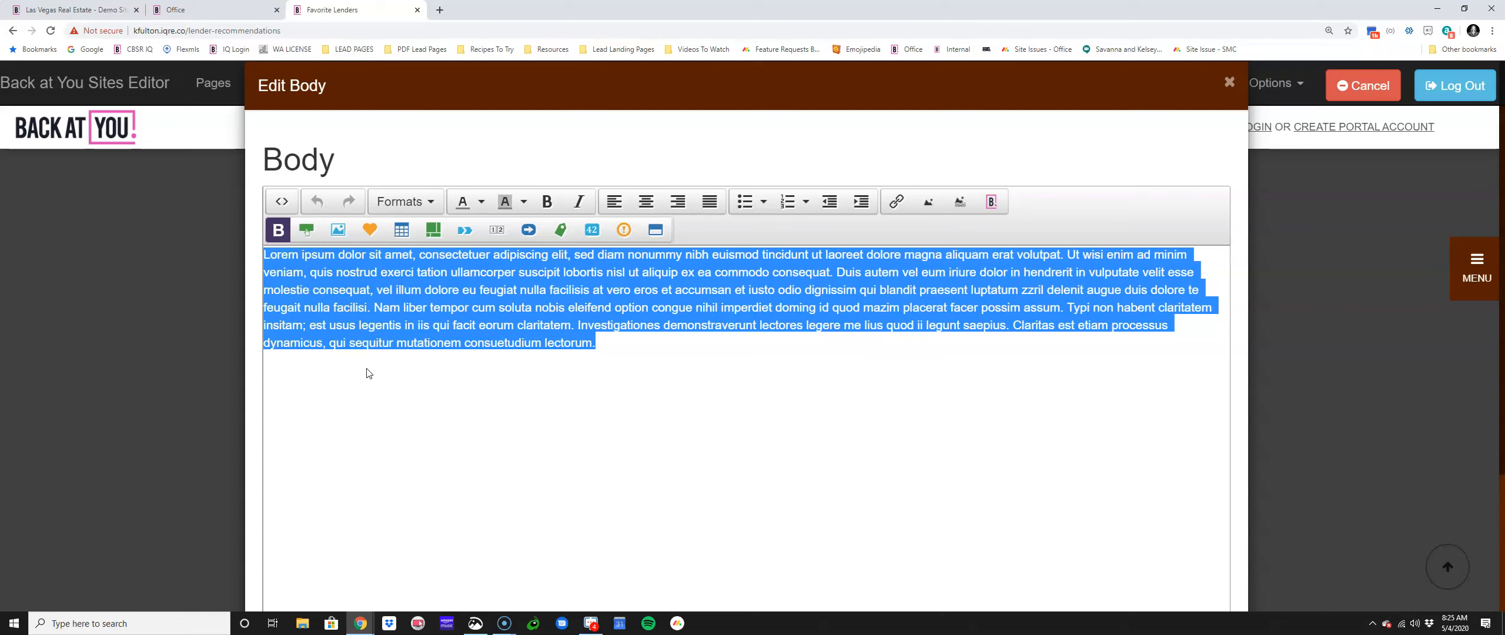
scroll(755, 359, down, 3)
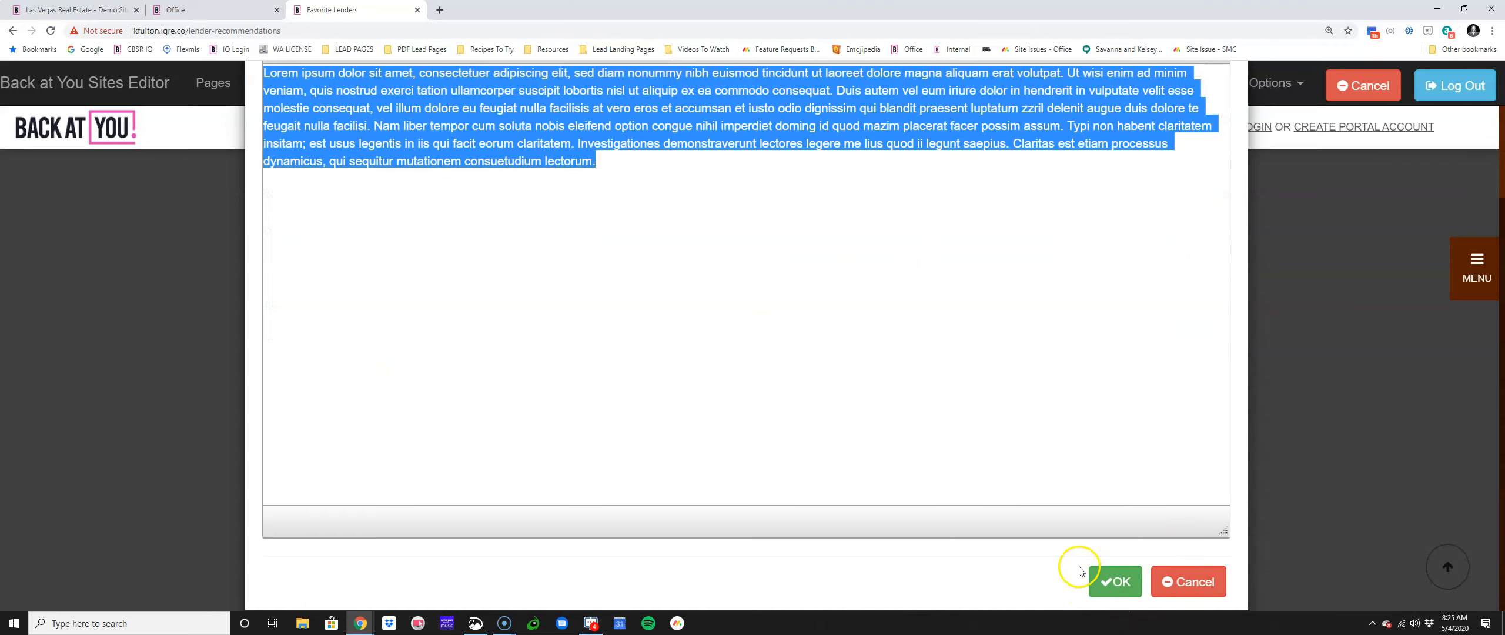
scroll(1020, 541, up, 1)
scroll(1021, 541, up, 3)
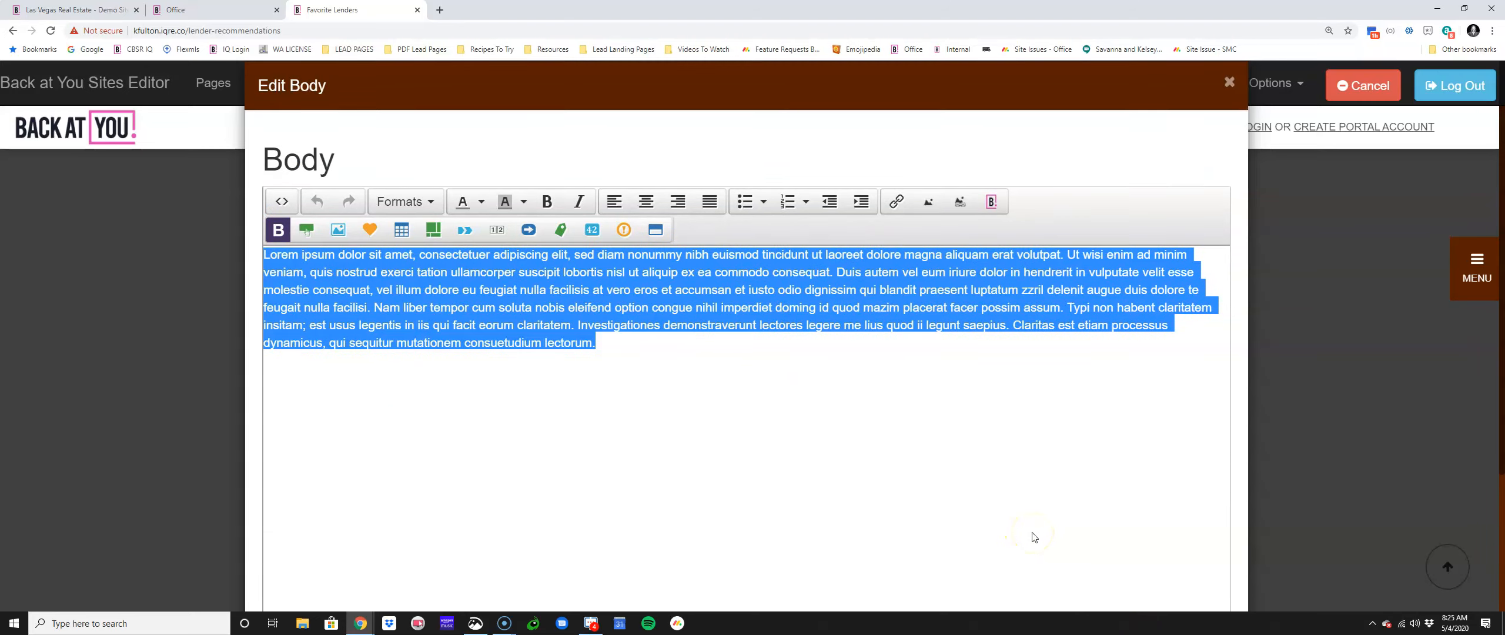
text(Hey this is the information)
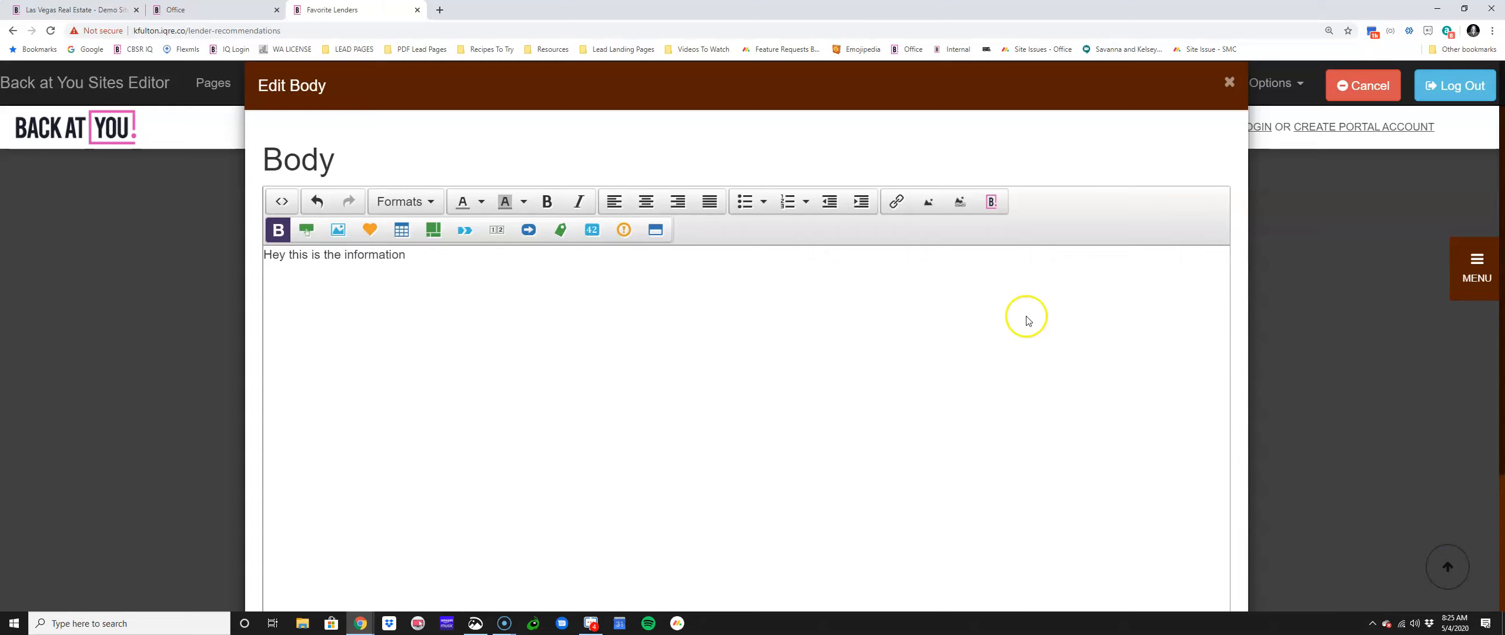
Step: Browse the company and Back at You stock images, then close the library without inserting
click(929, 202)
click(460, 154)
click(518, 152)
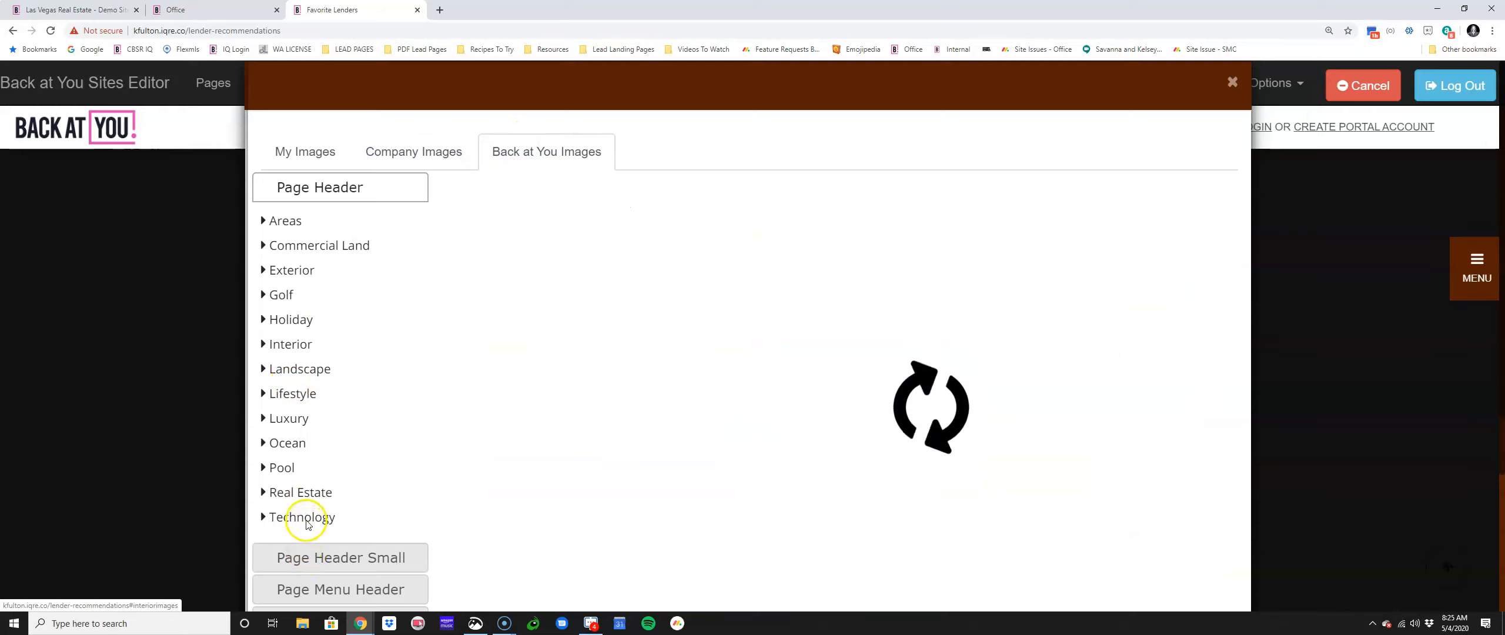
click(1231, 82)
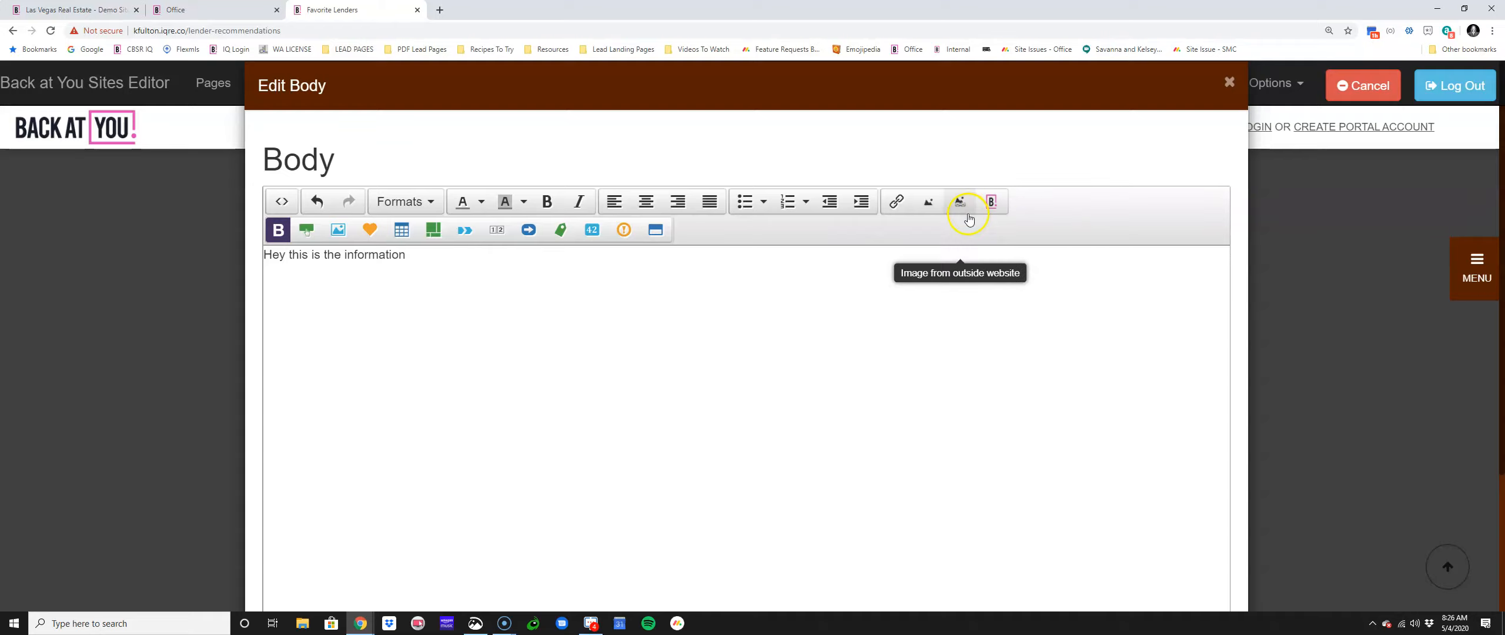
Step: Insert an office lead form into the body with Open House Sign In as lead source
click(991, 202)
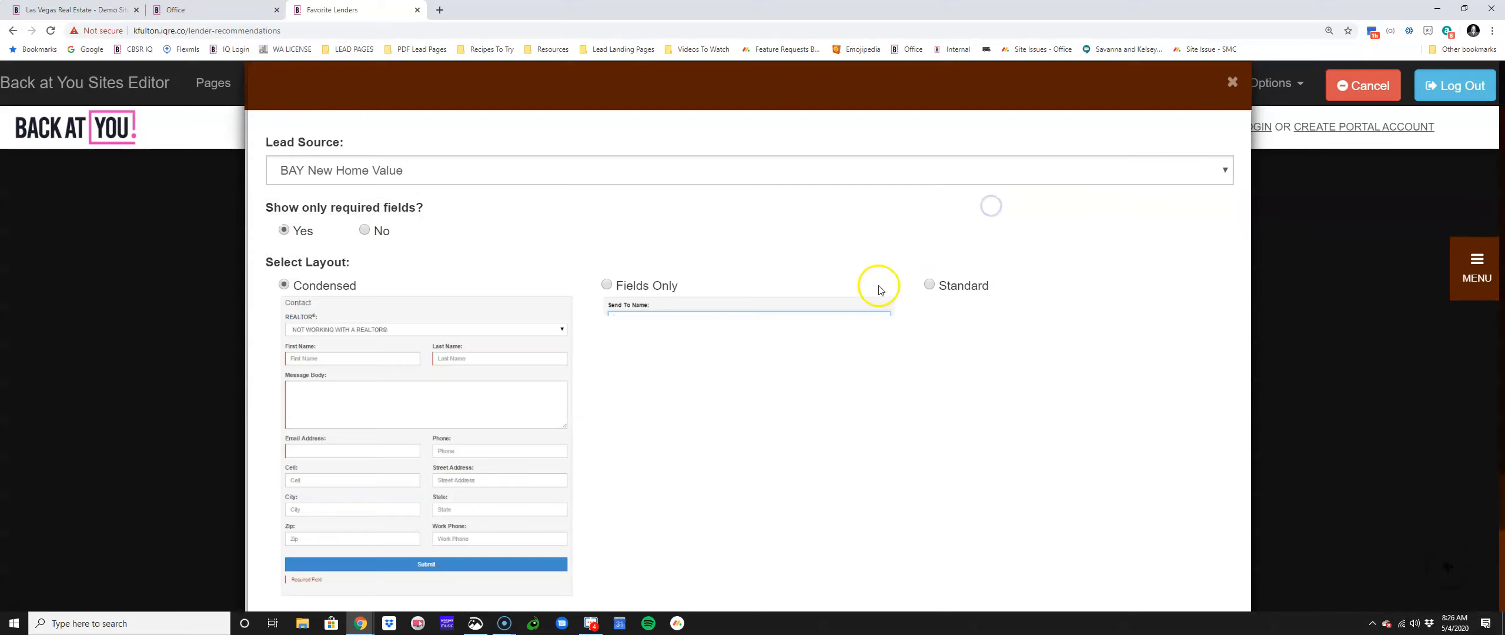
click(353, 170)
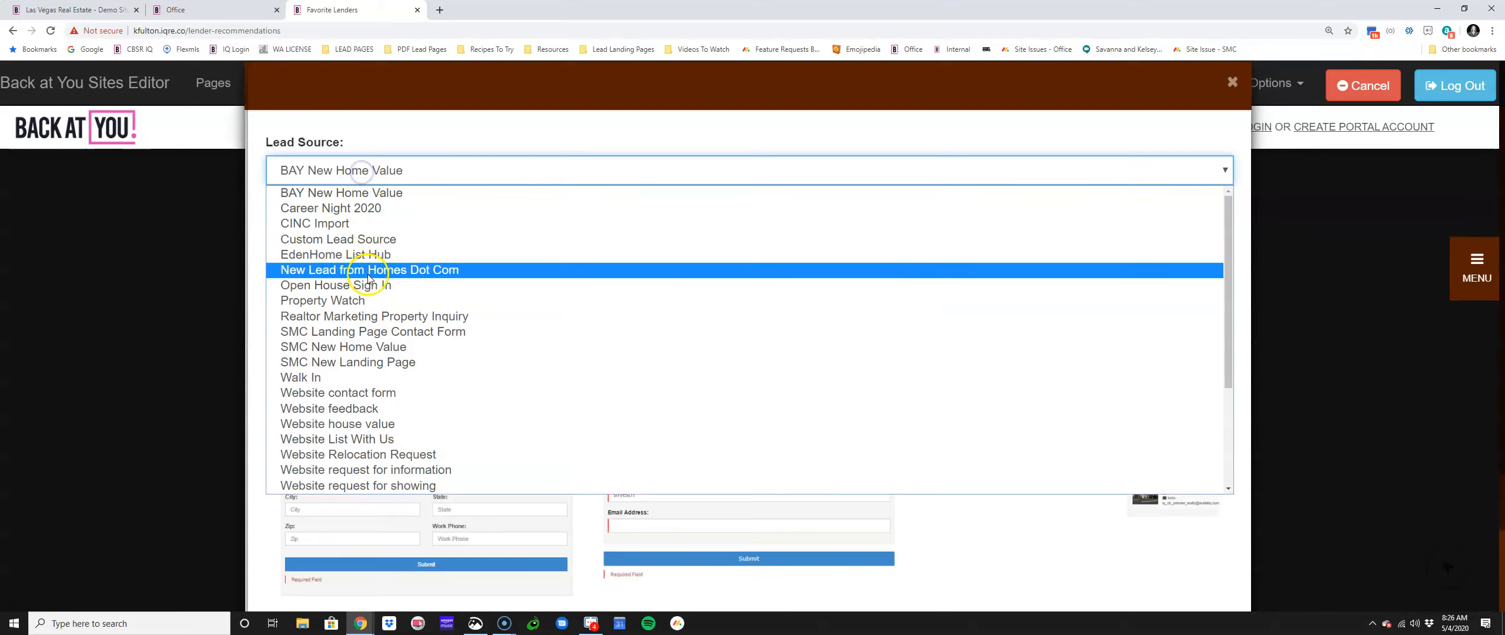
click(368, 294)
scroll(632, 297, down, 1)
scroll(631, 297, down, 3)
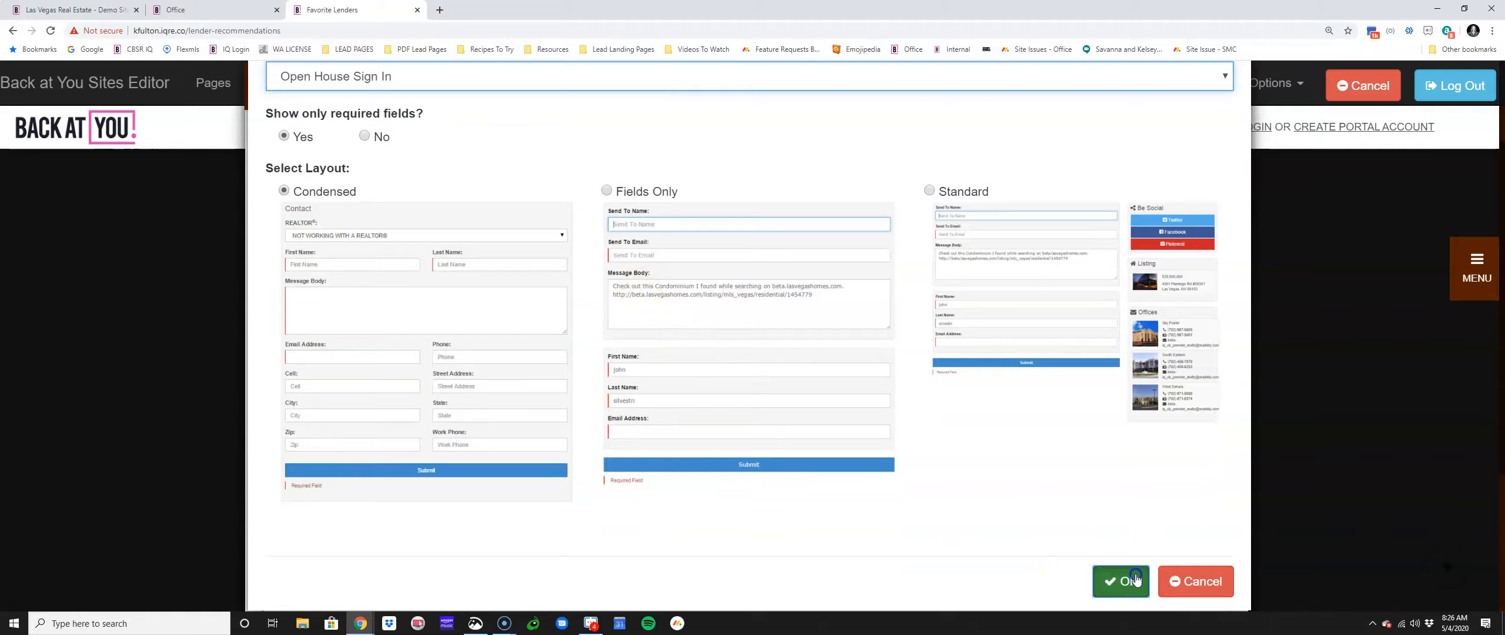
click(1115, 578)
Step: Delete the Open House Sign In block, confirm the body edit, and save the page
click(731, 292)
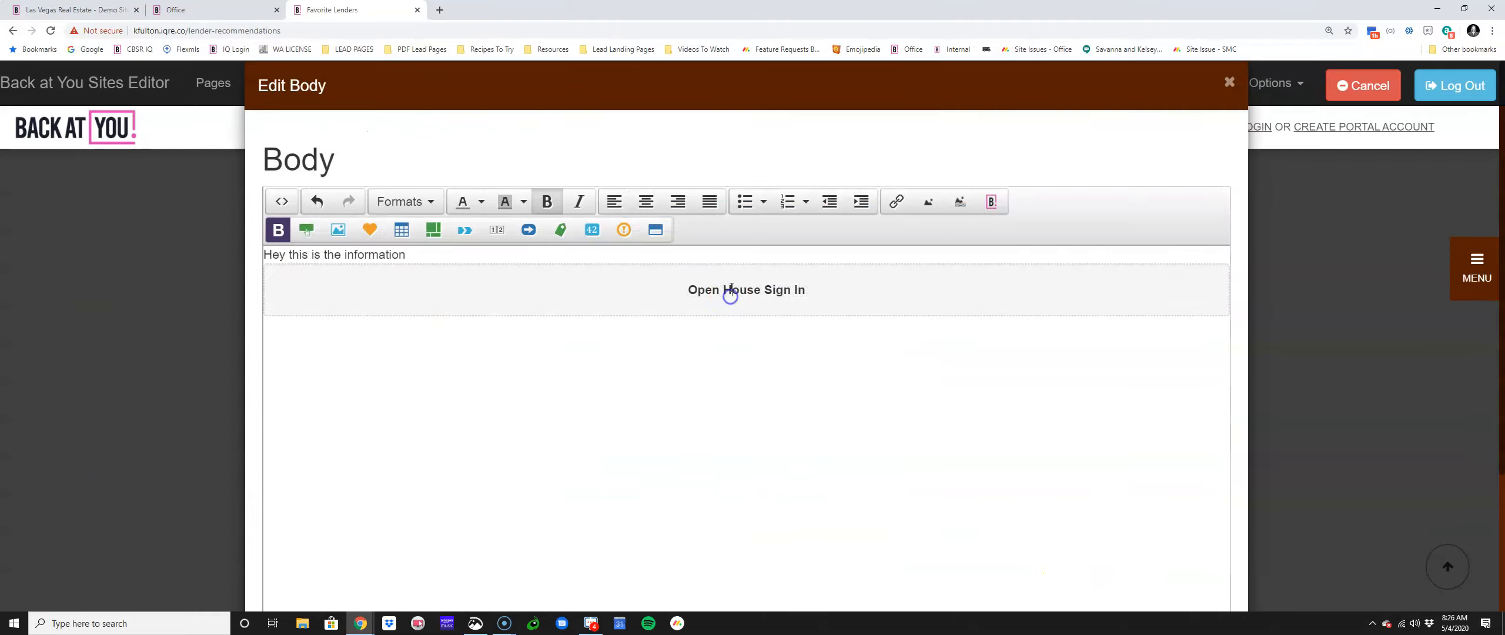
drag(705, 290, 827, 290)
triple_click(754, 287)
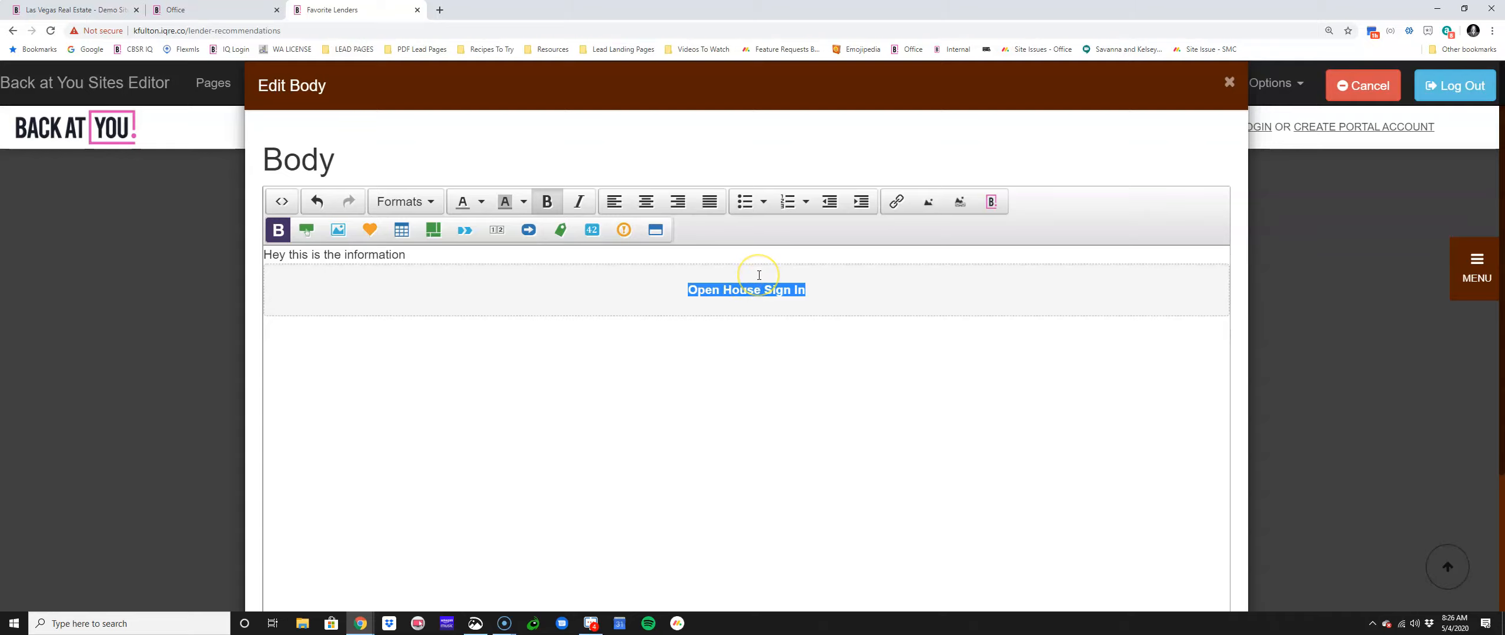
key(BackSpace)
text(Don)
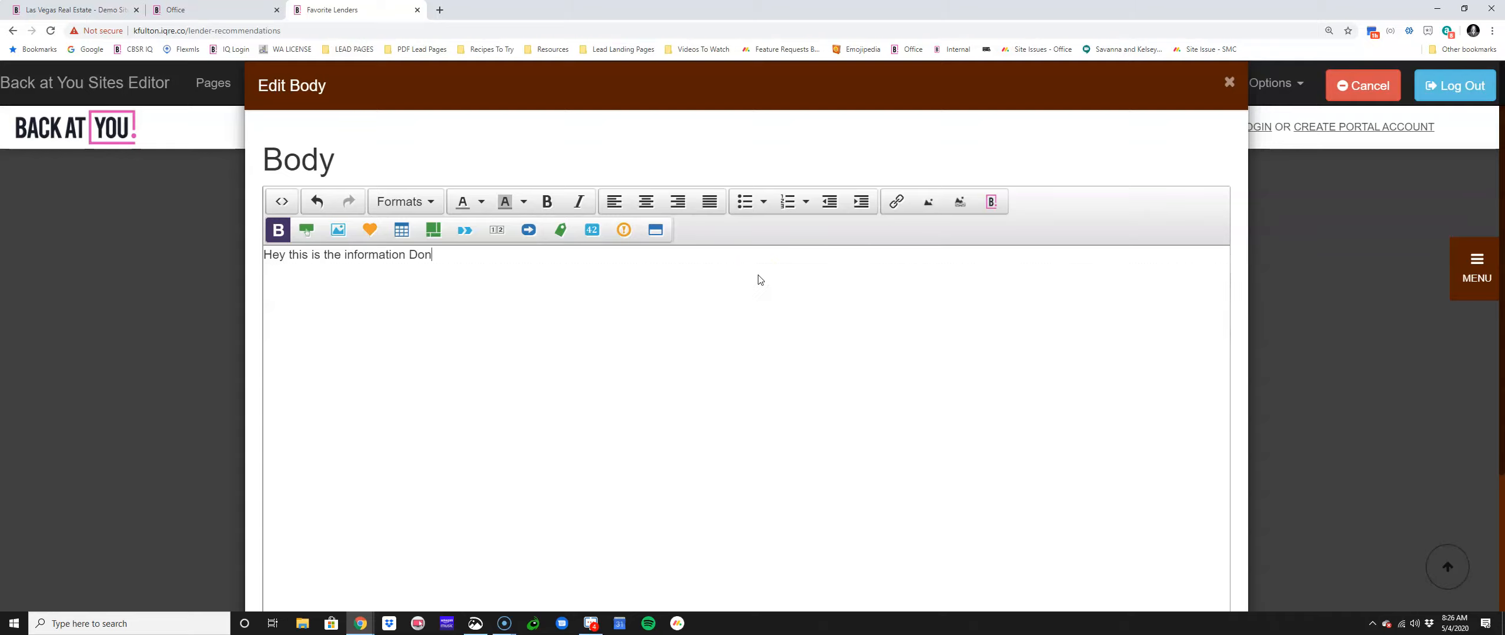
scroll(746, 305, down, 5)
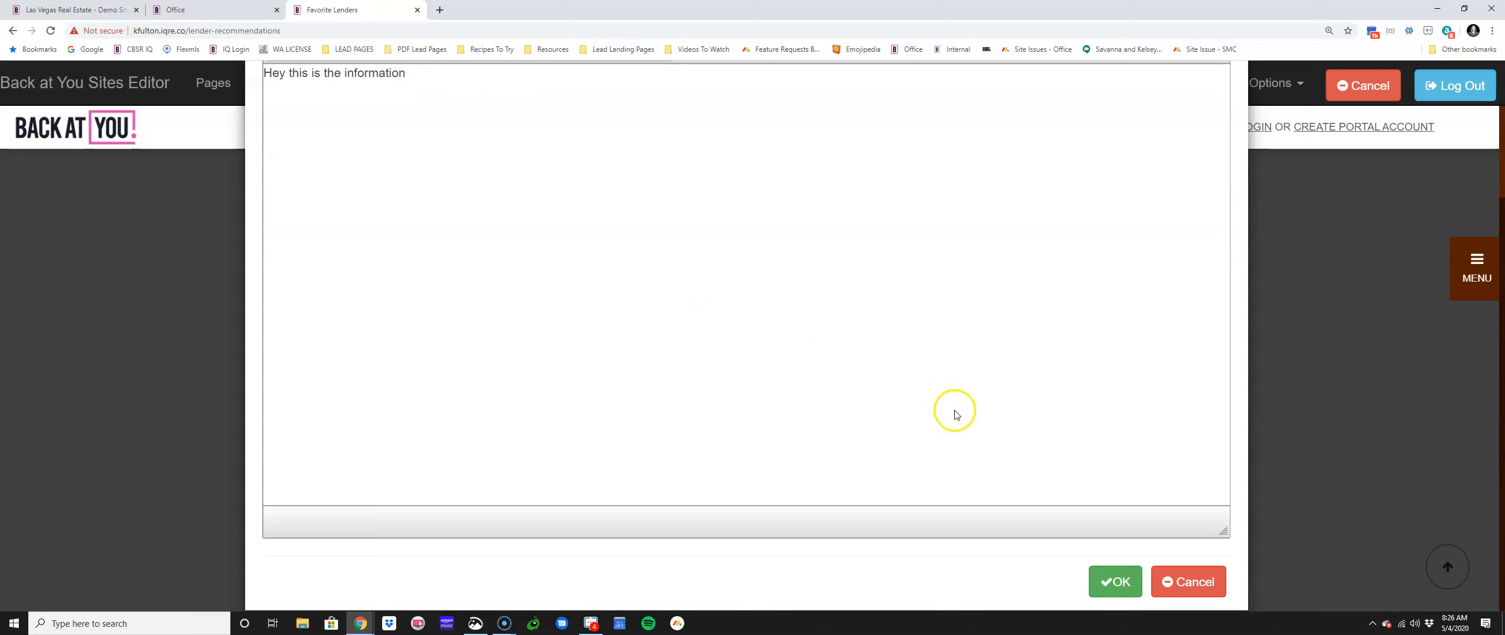
click(1127, 581)
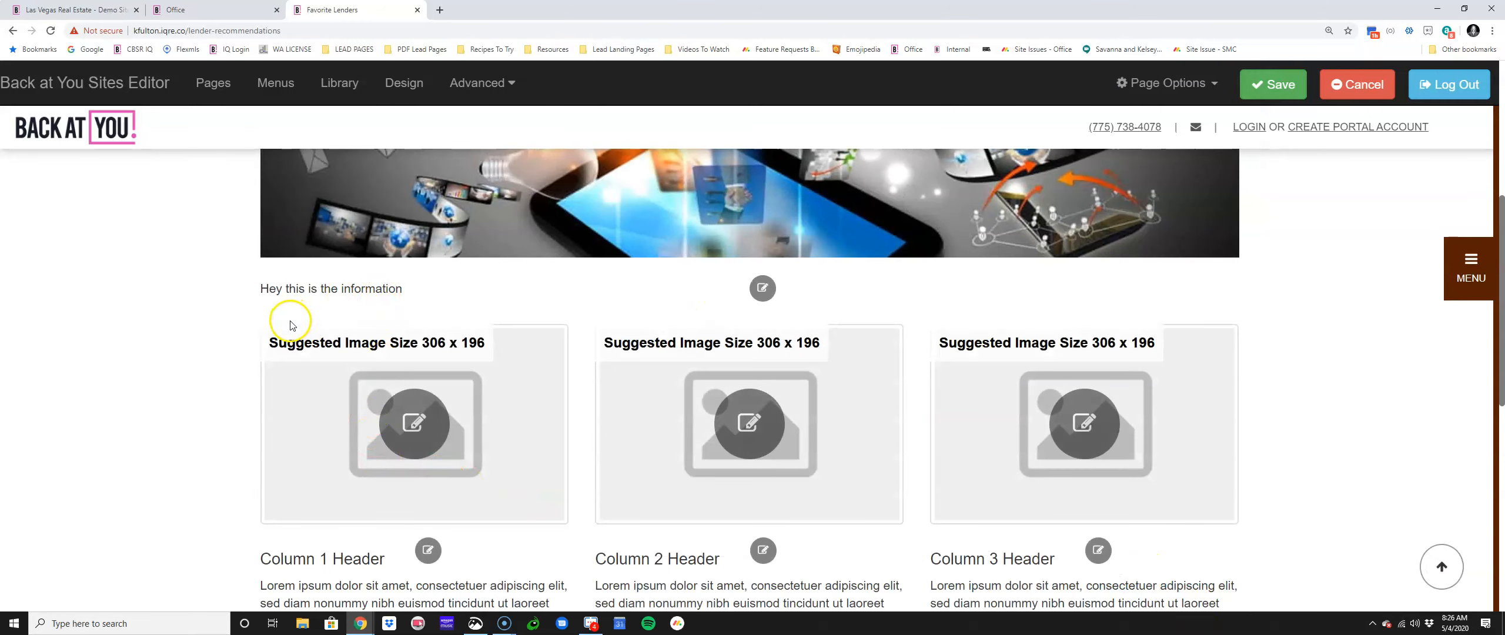
click(1249, 94)
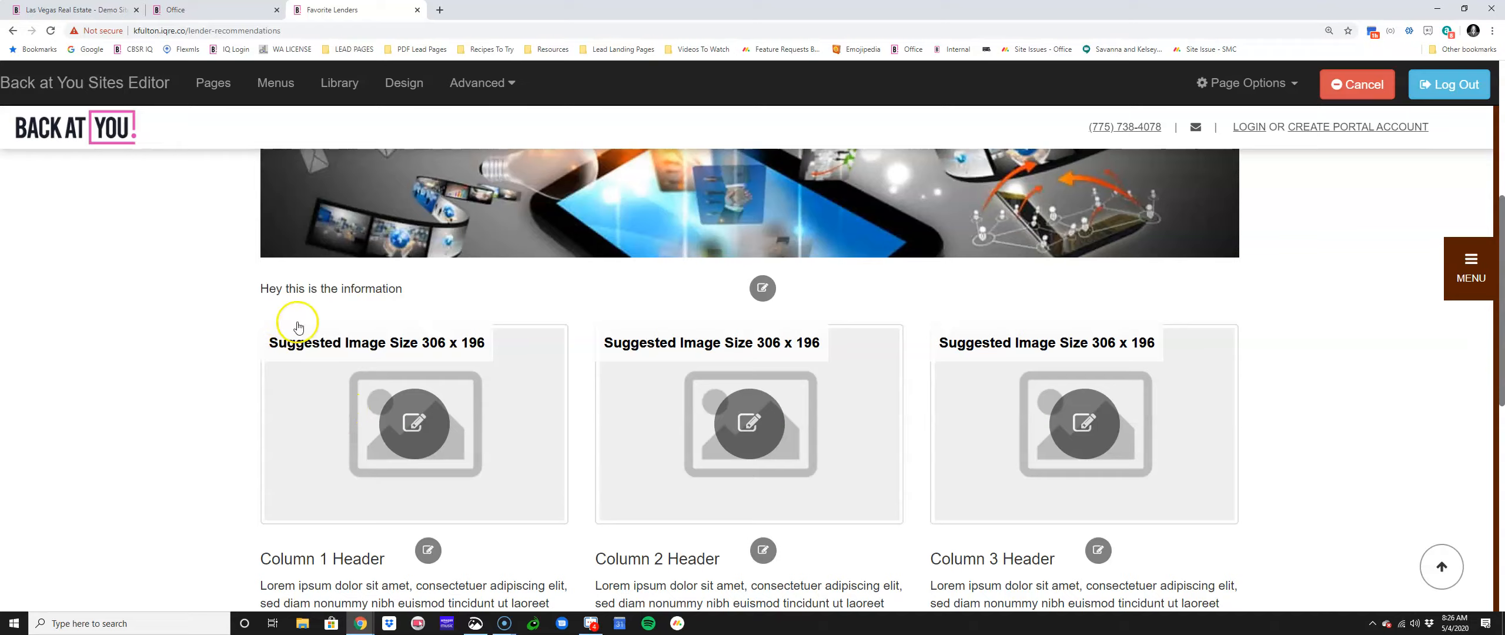
click(755, 288)
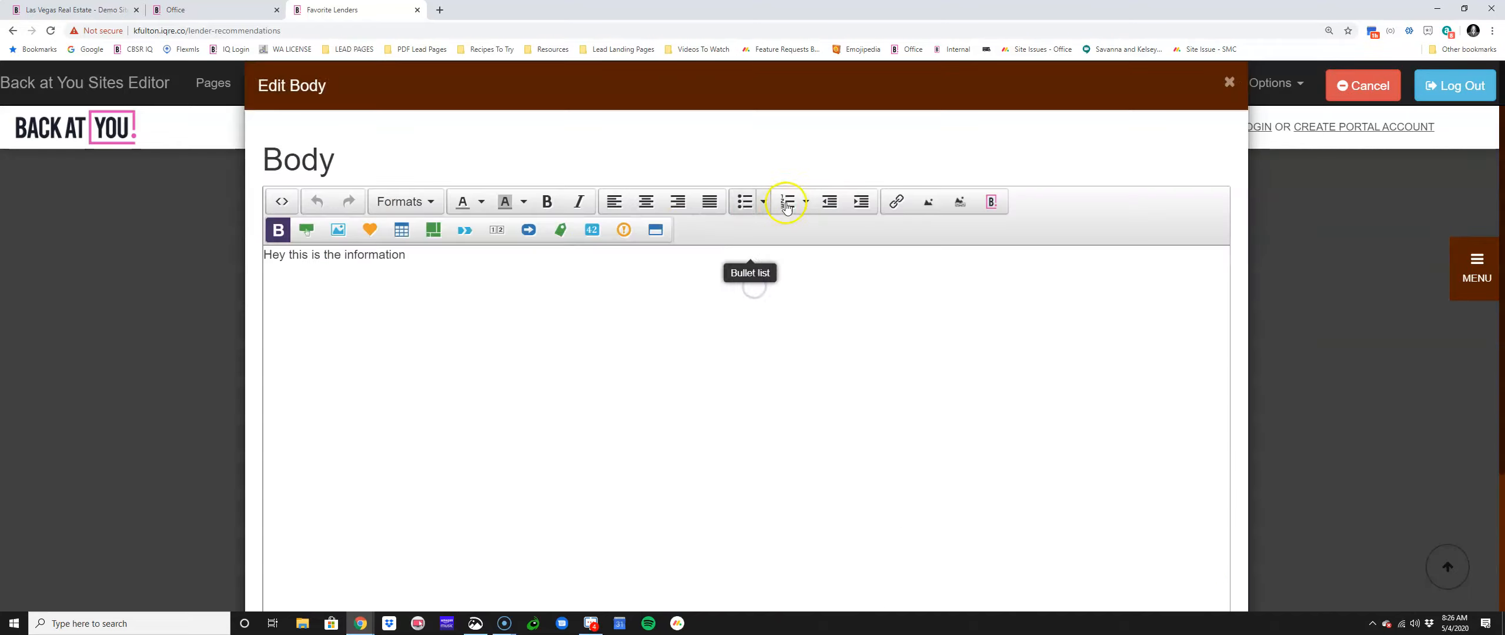
click(1001, 202)
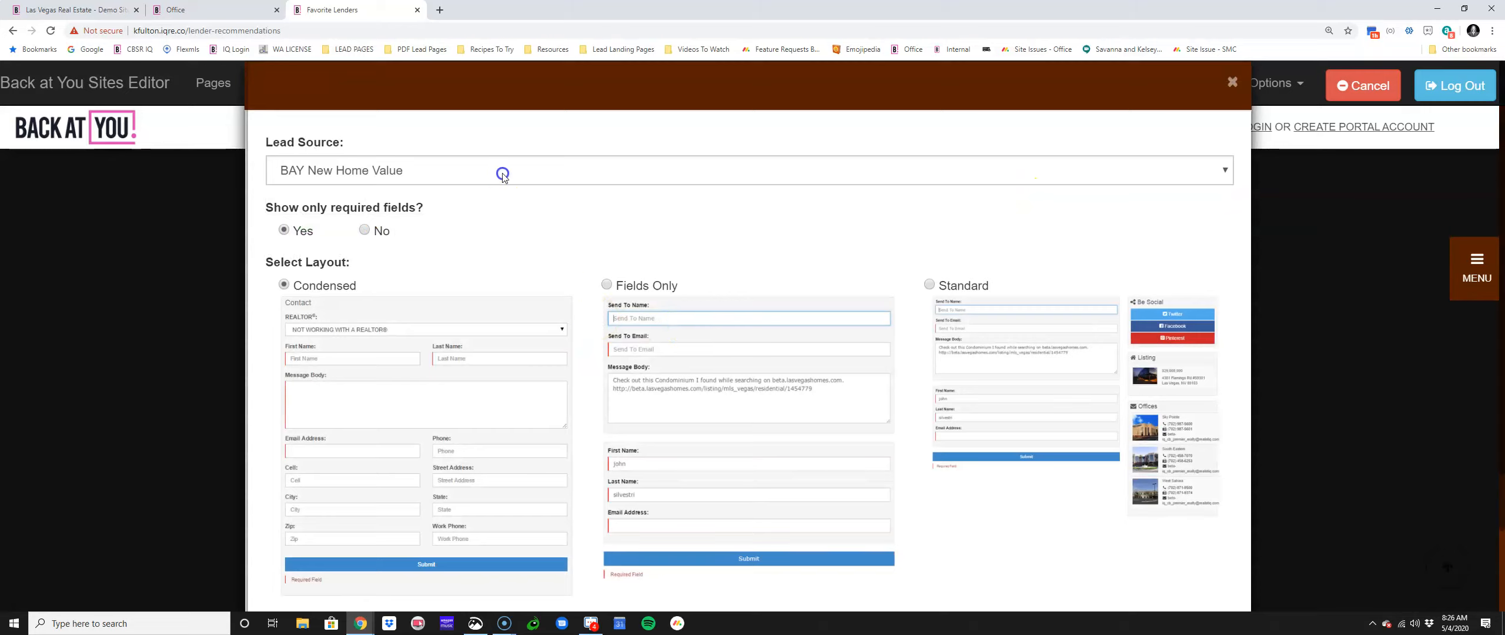
click(497, 170)
click(474, 371)
scroll(772, 392, down, 2)
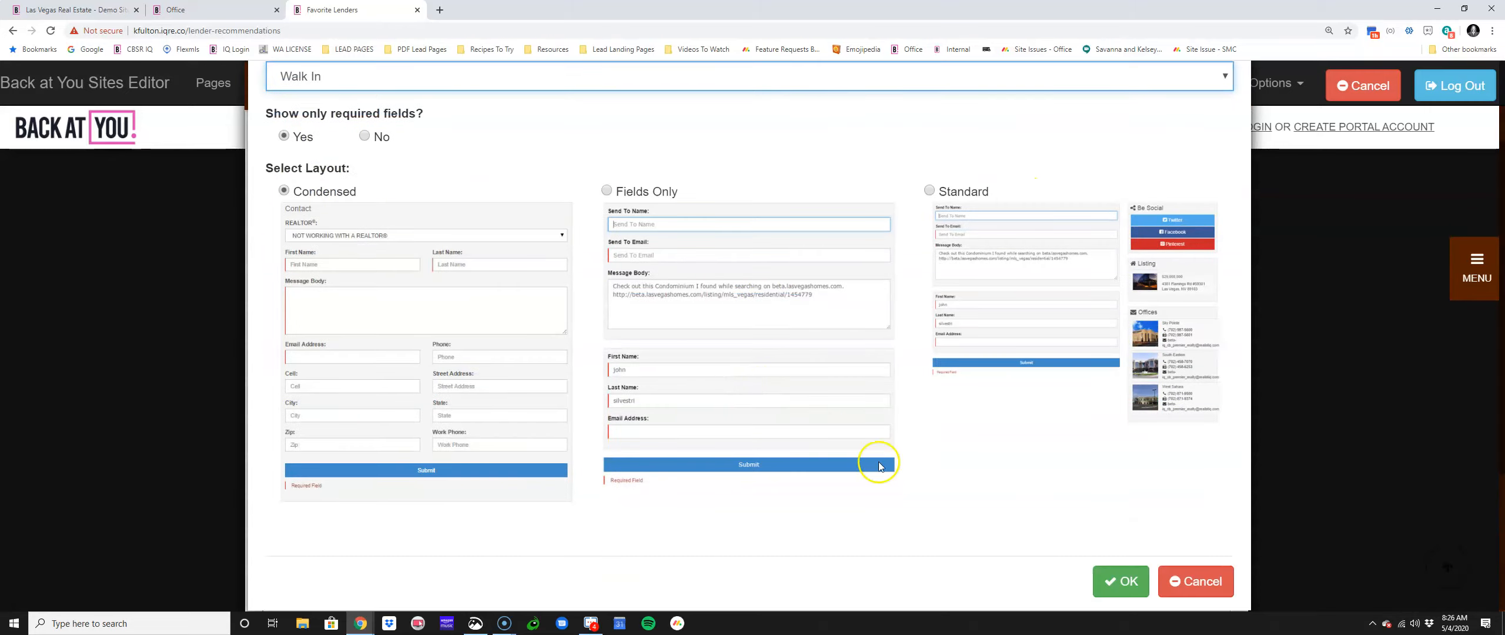
click(1119, 578)
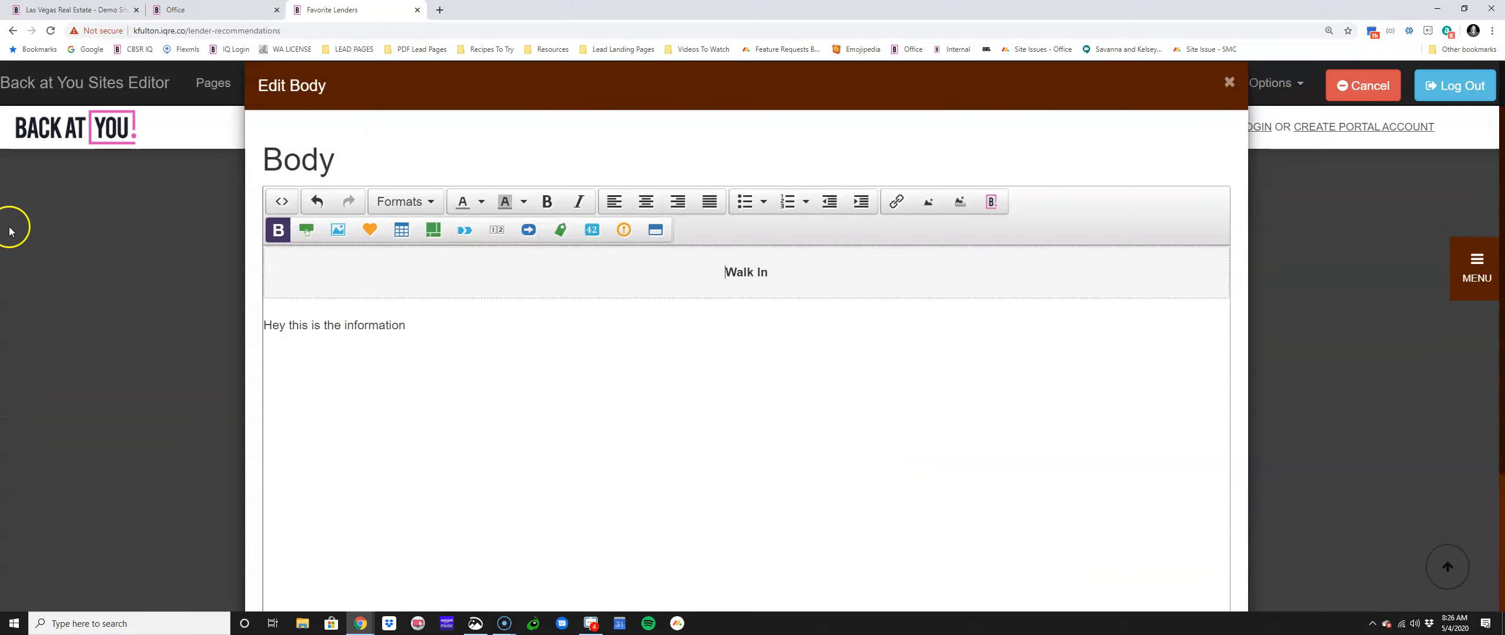
click(363, 326)
drag(427, 332, 232, 312)
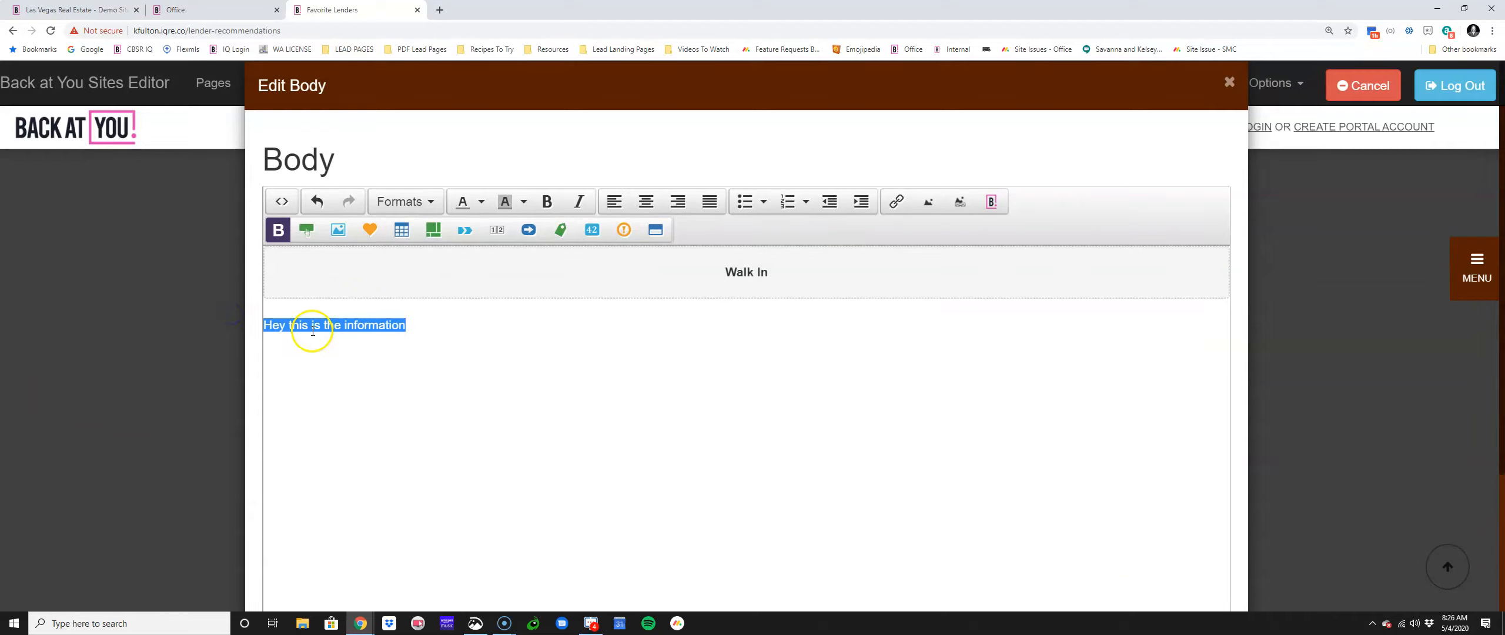
key(BackSpace)
key(BackSpace)
click(267, 279)
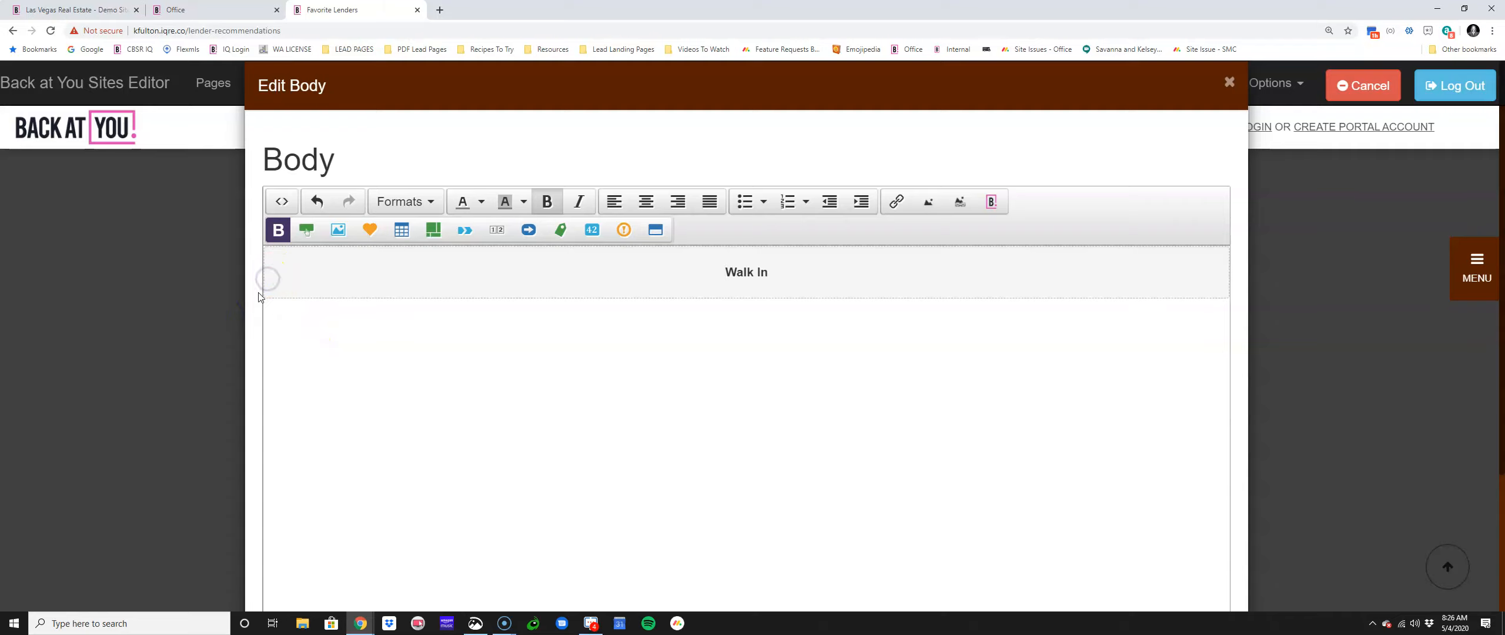
key(Return)
key(Return)
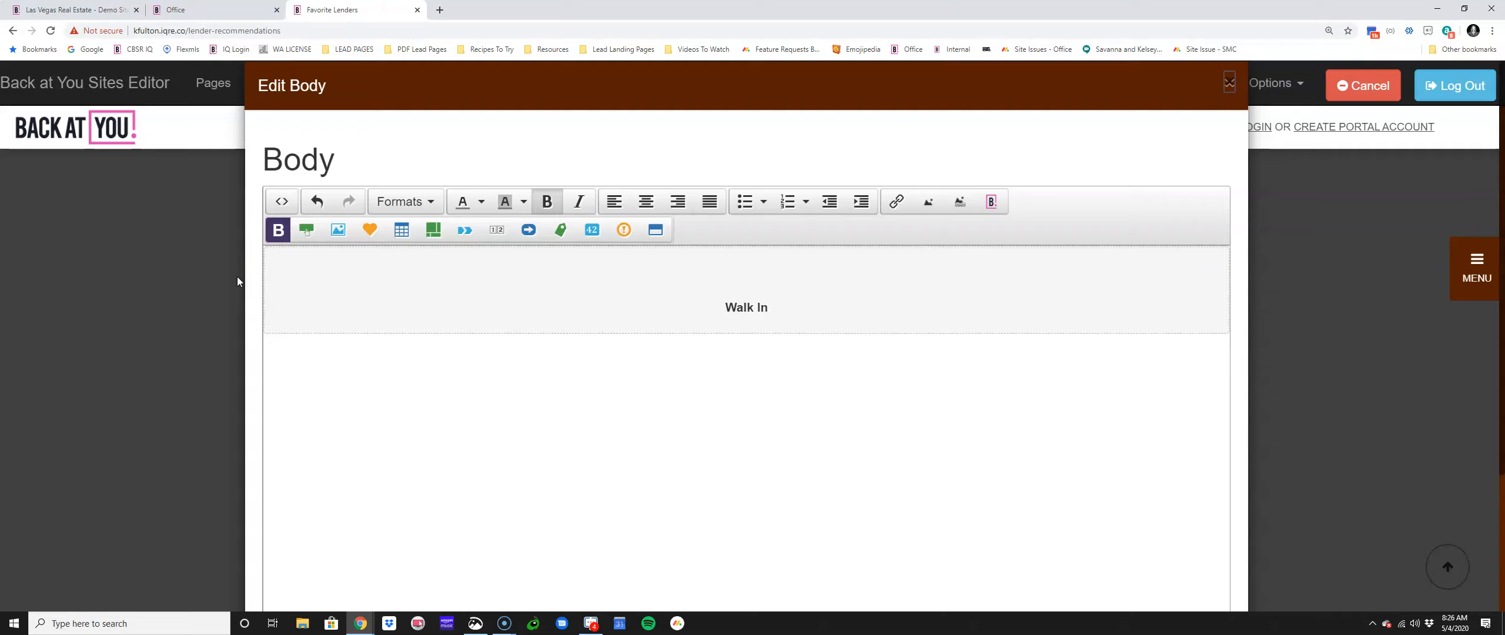
click(237, 281)
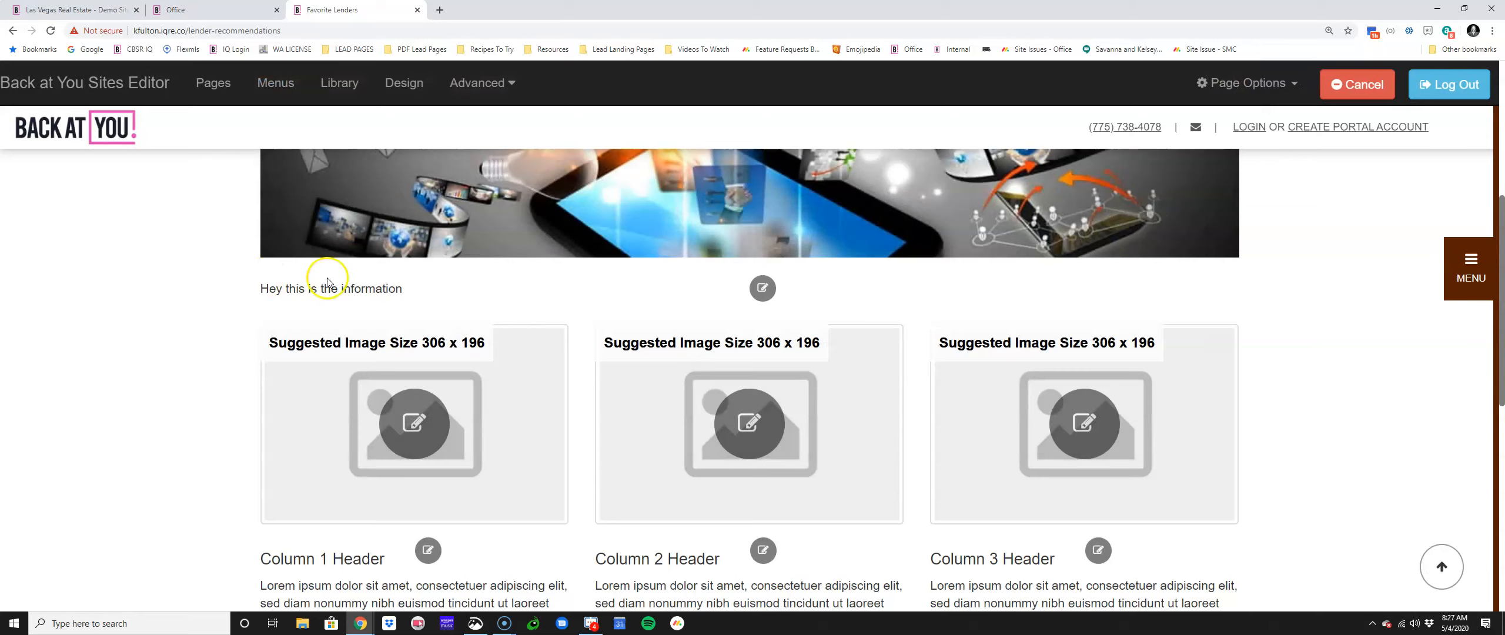
Step: Scroll through the page to the footer and back, then clear the browser's address bar
scroll(494, 282, down, 9)
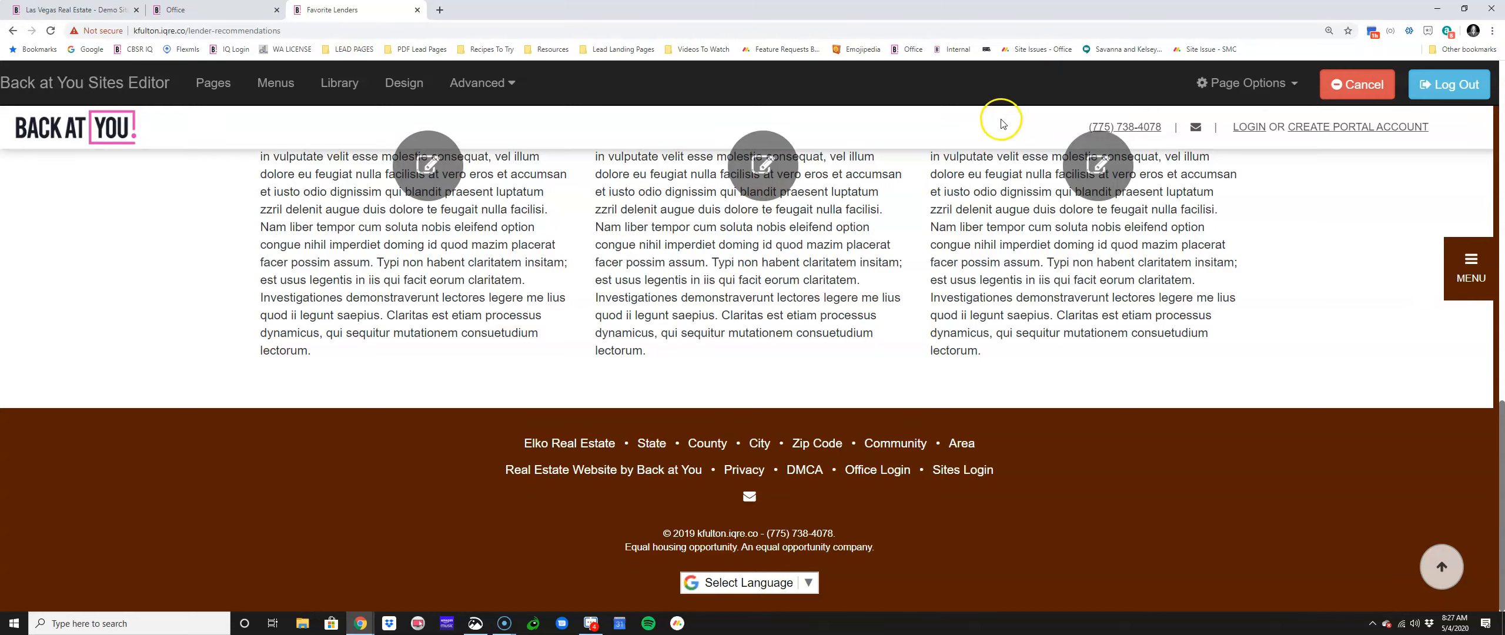
scroll(823, 118, up, 10)
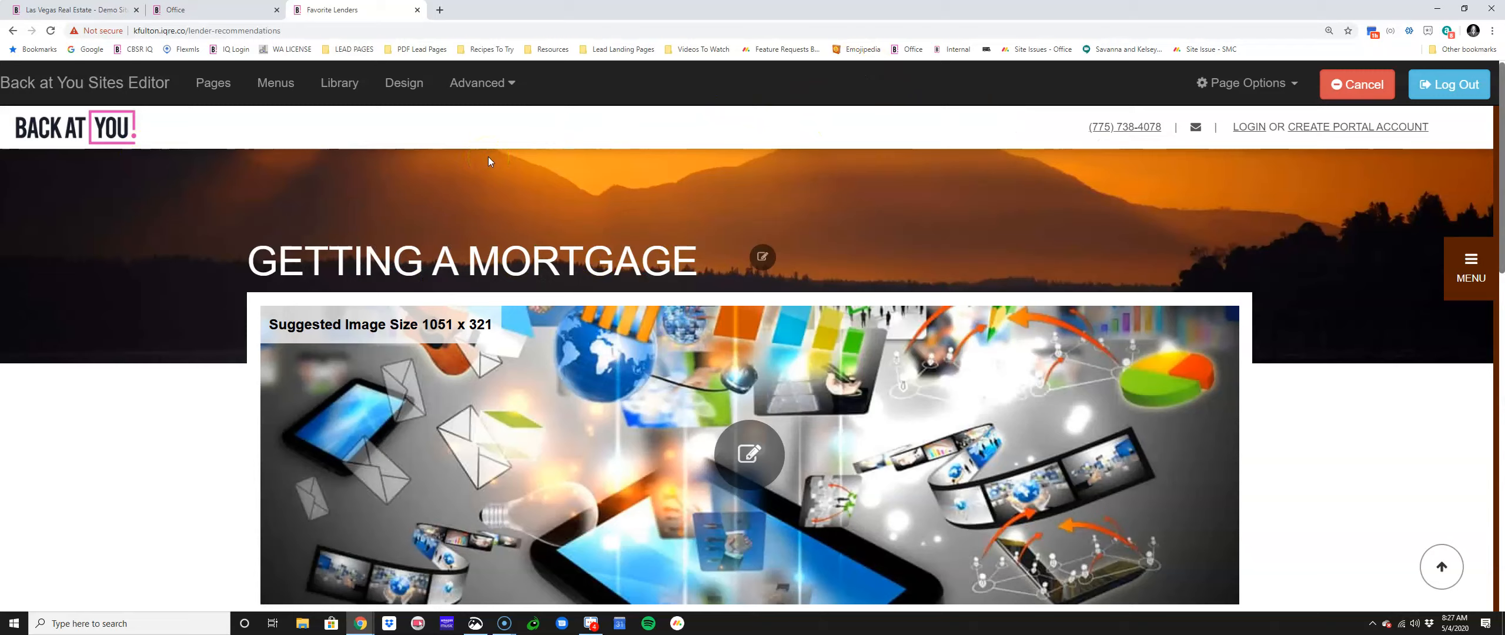
click(315, 30)
key(ctrl+a)
key(ctrl+c)
key(BackSpace)
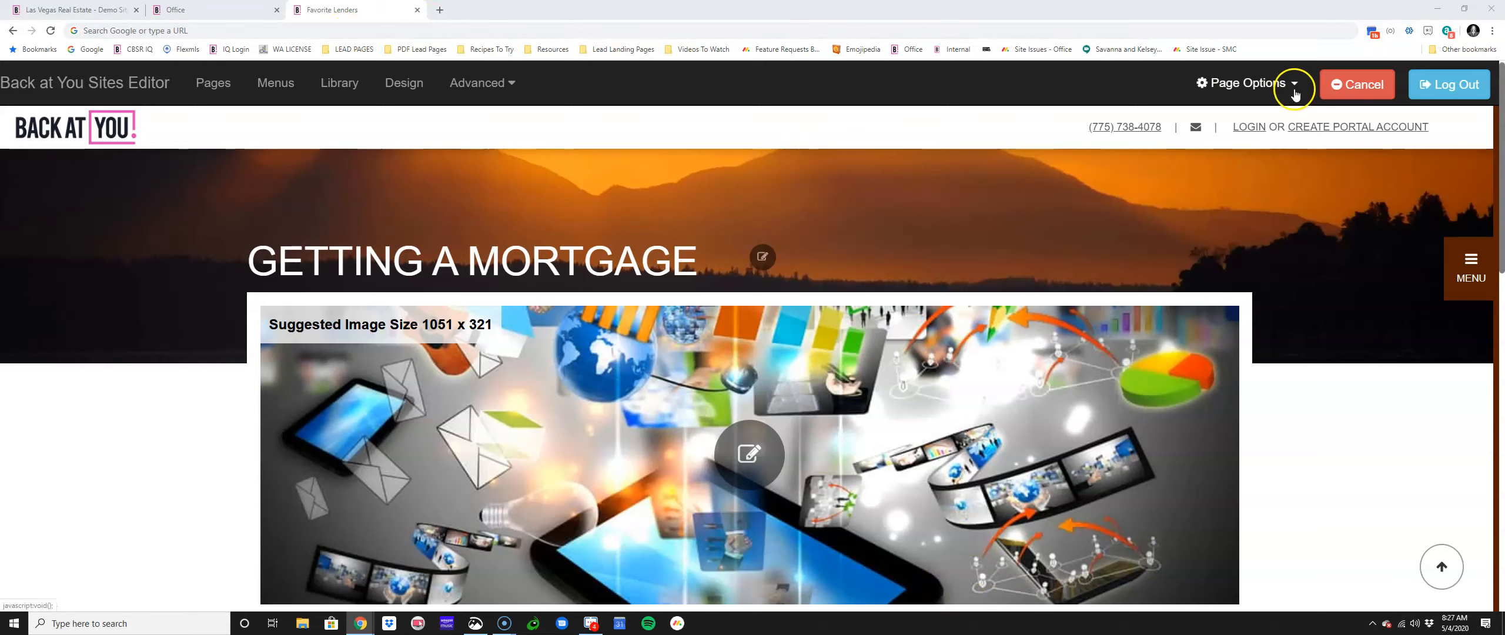
click(169, 24)
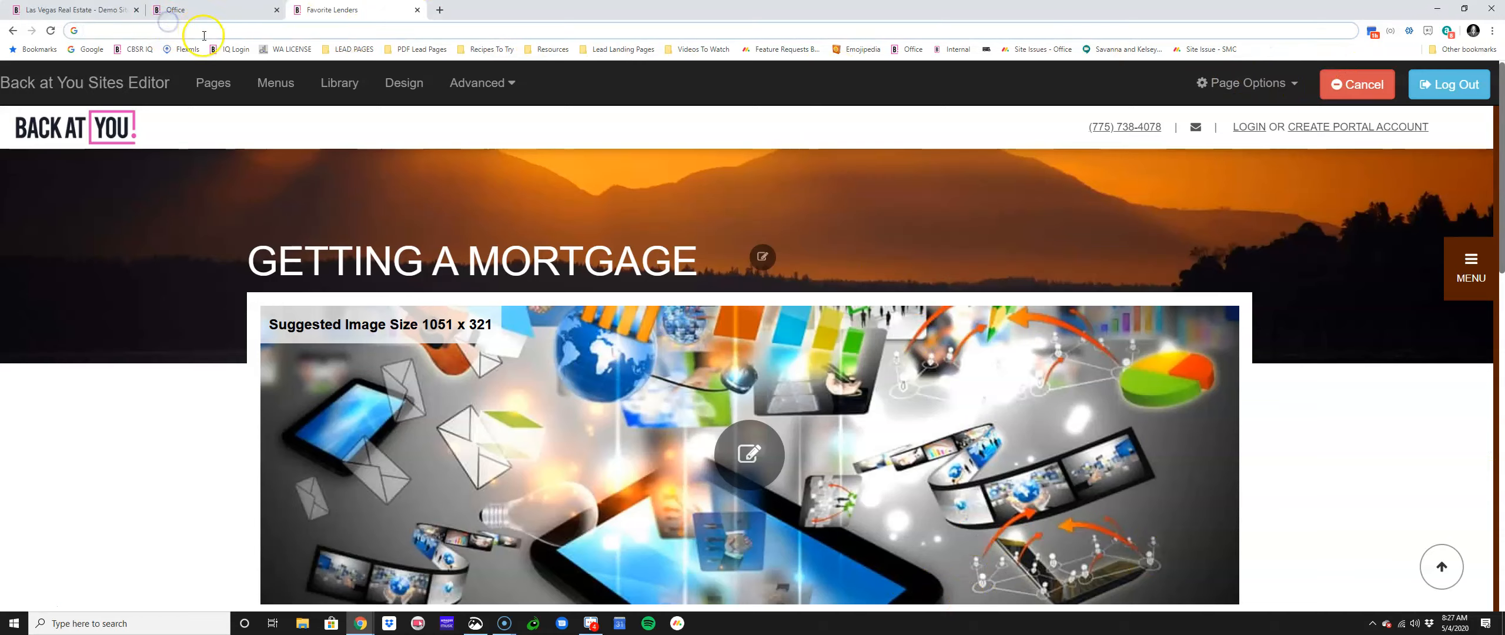
Step: Load the lender-recommendations URL and bookmark it as Favorite Lenders in Lead Landing Pages
key(ctrl+v)
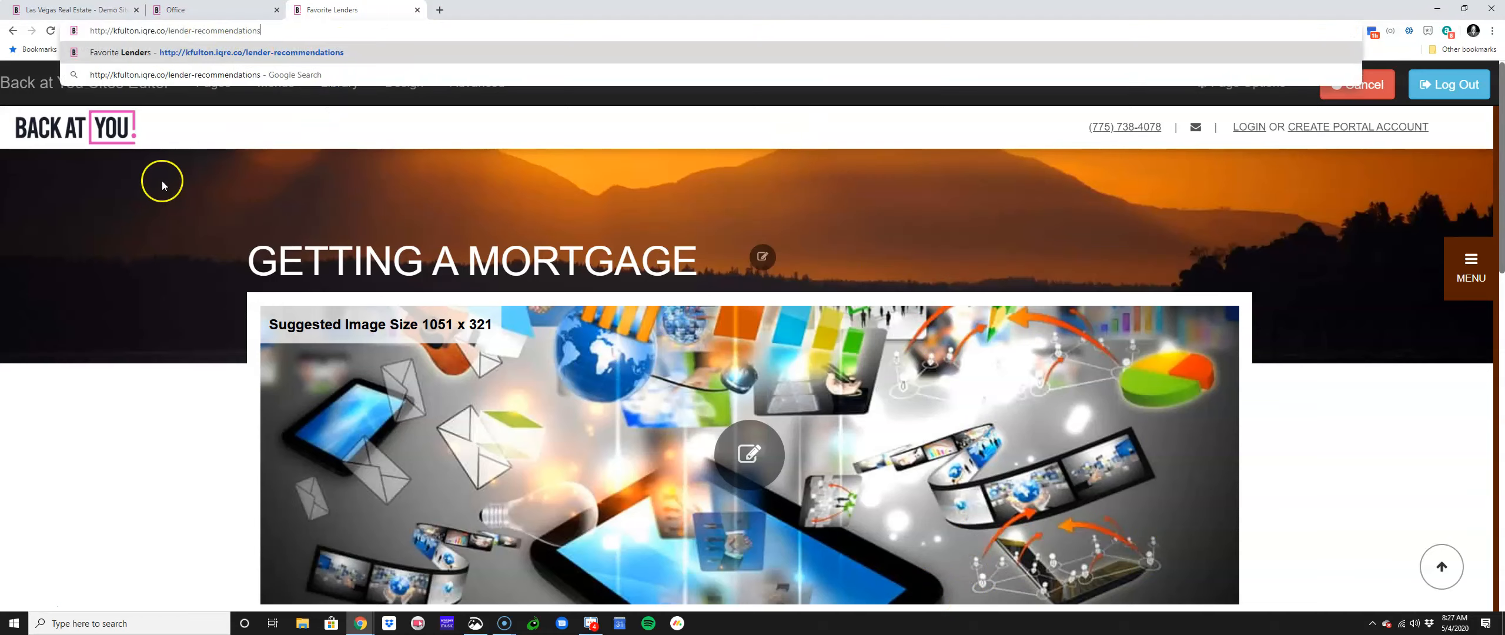
click(209, 118)
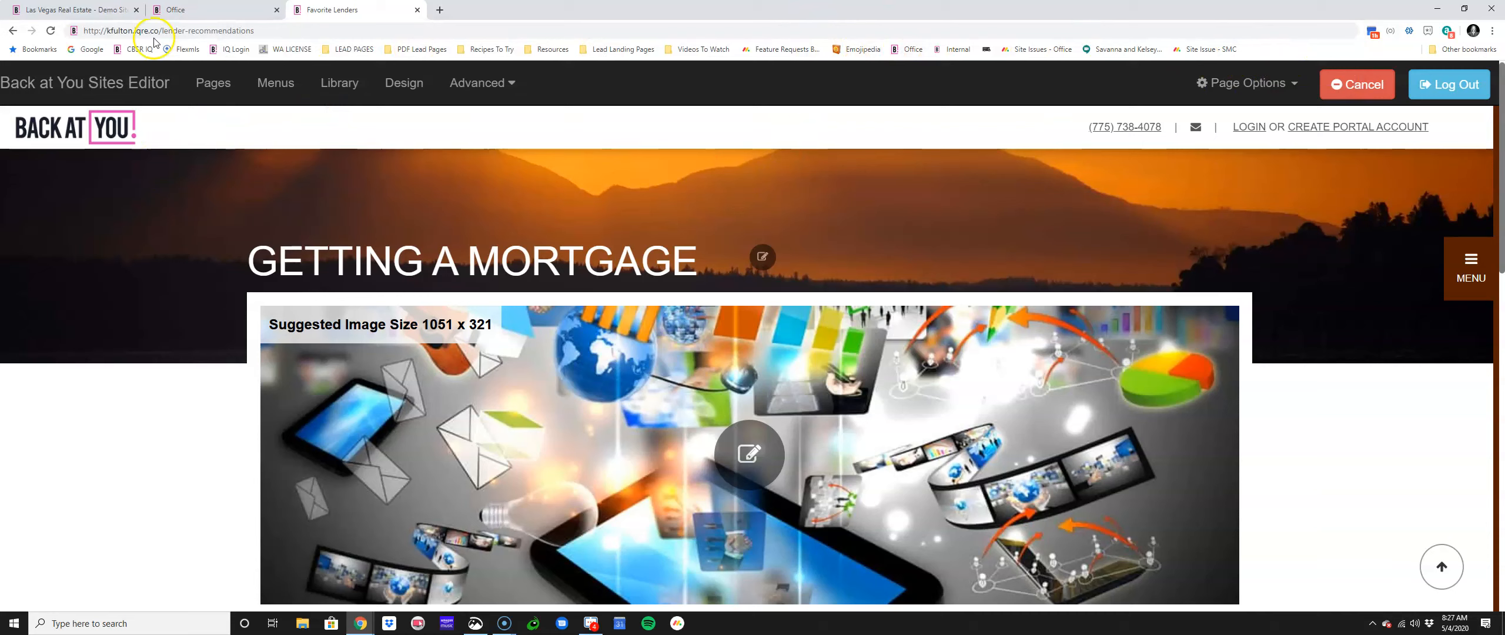
click(53, 32)
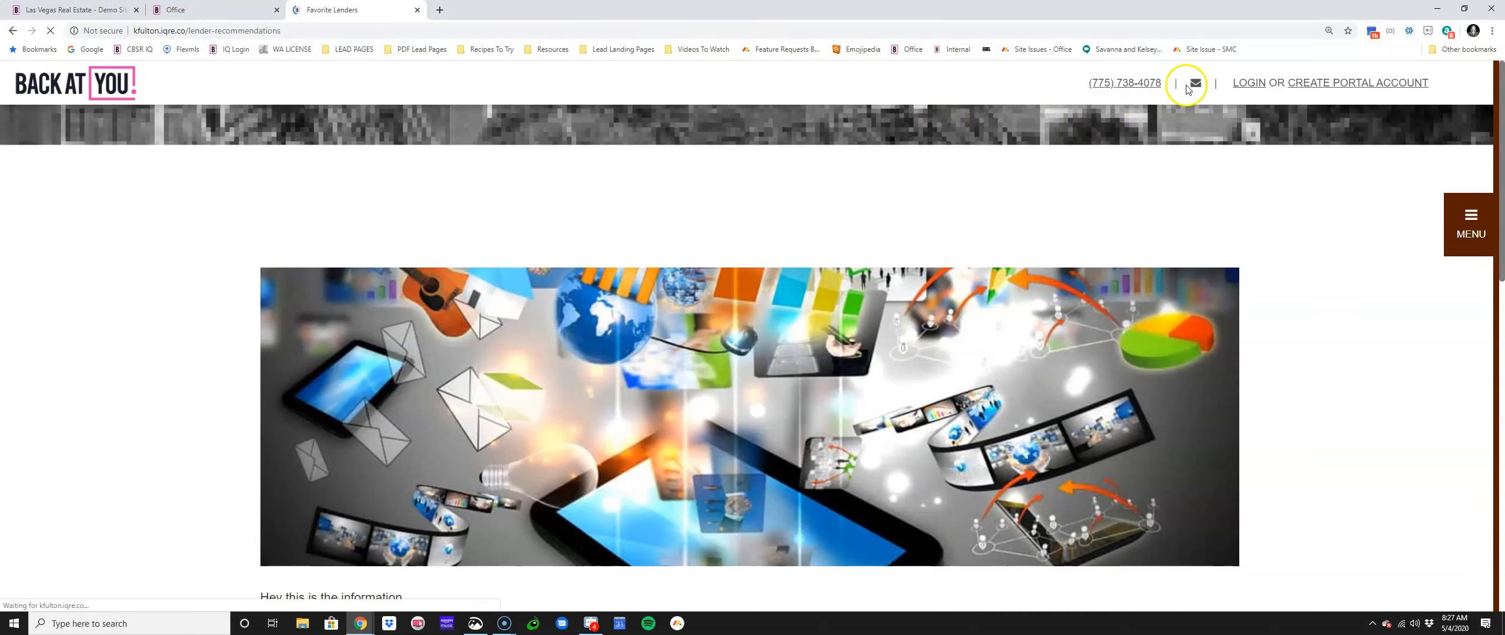
click(1348, 31)
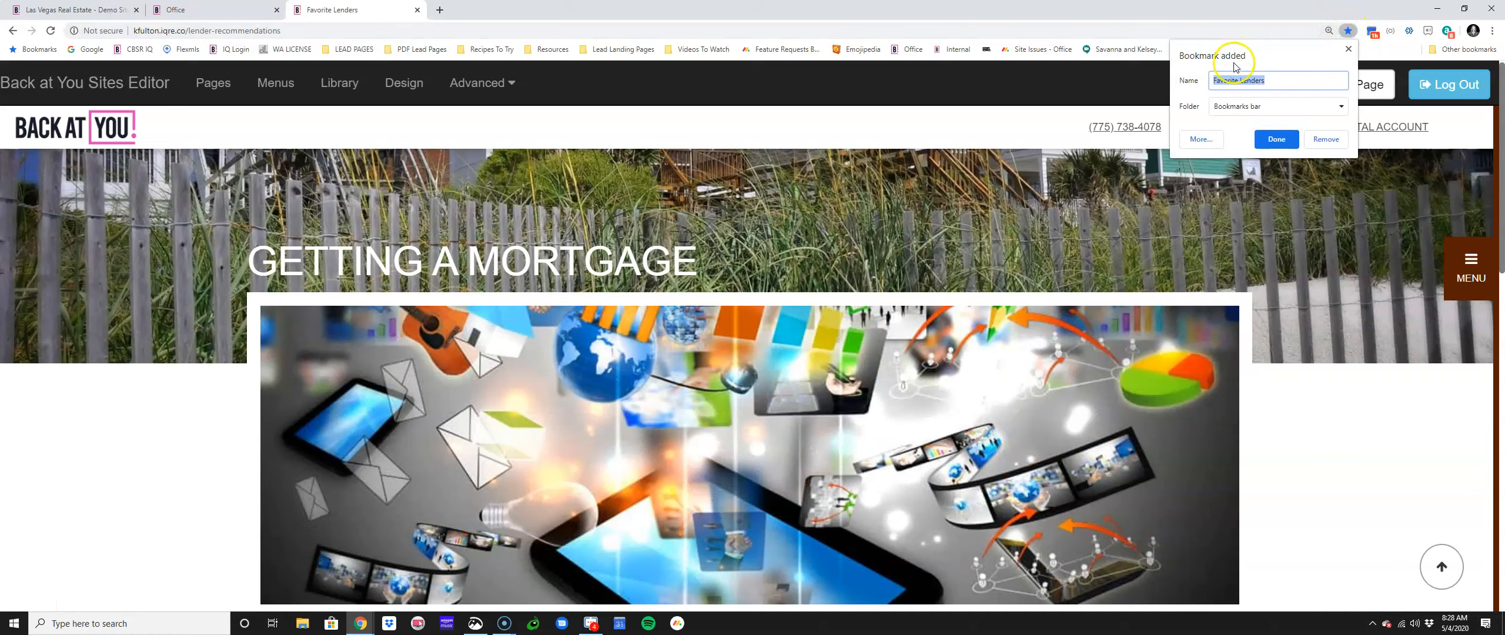
click(1341, 106)
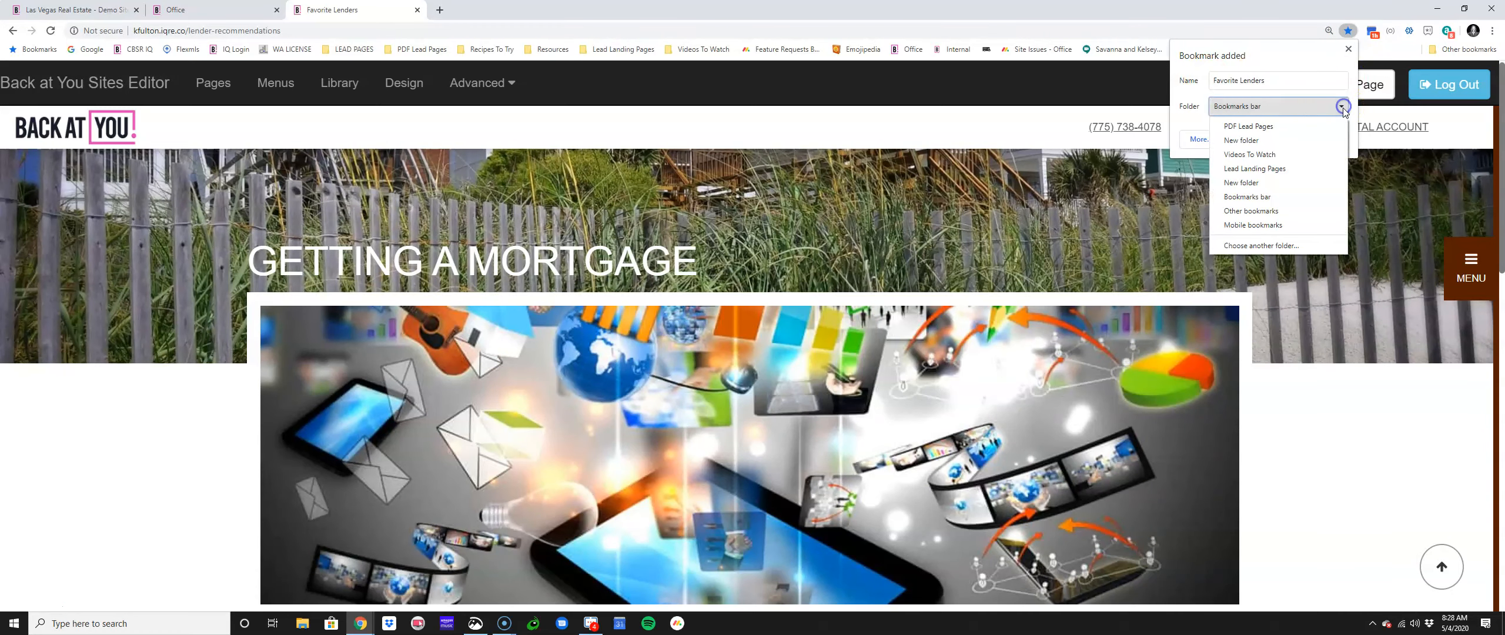
click(1314, 169)
click(1276, 139)
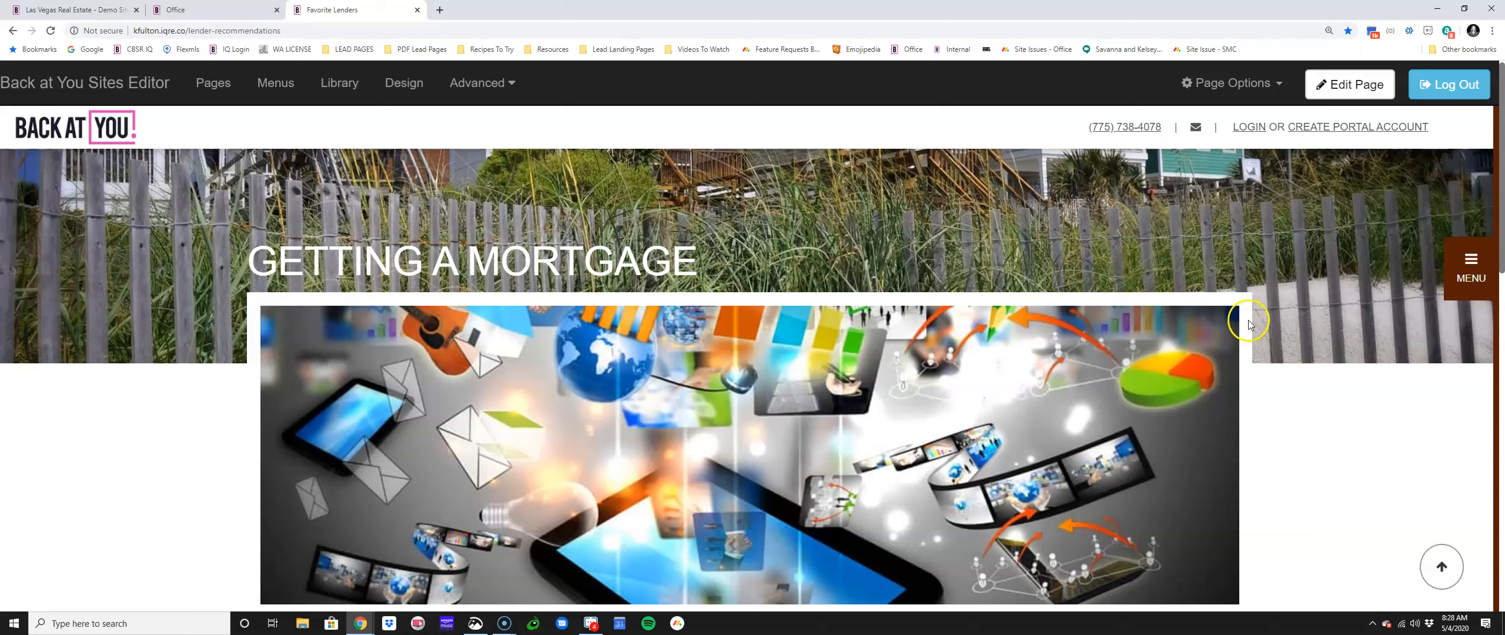
Step: Check the site's MENU panel, then open Site Menus showing Custom Page Menu and sitemenu
click(1469, 268)
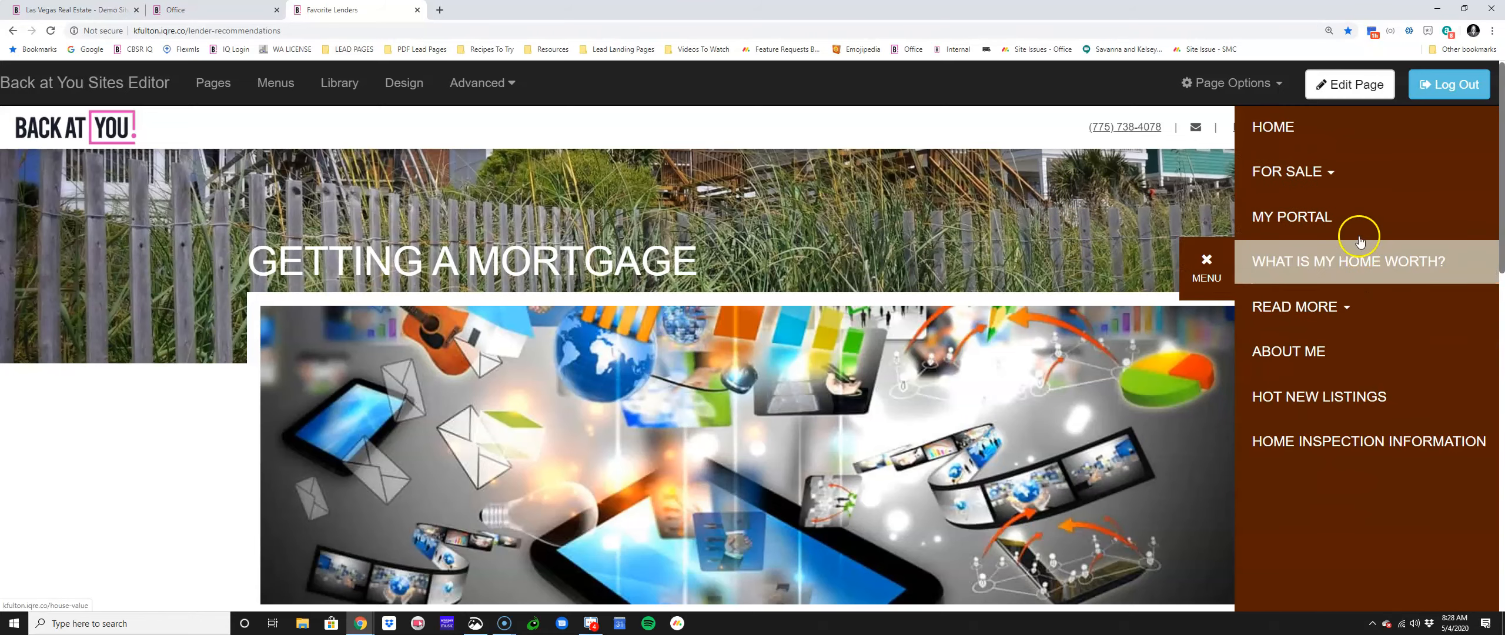
click(1206, 264)
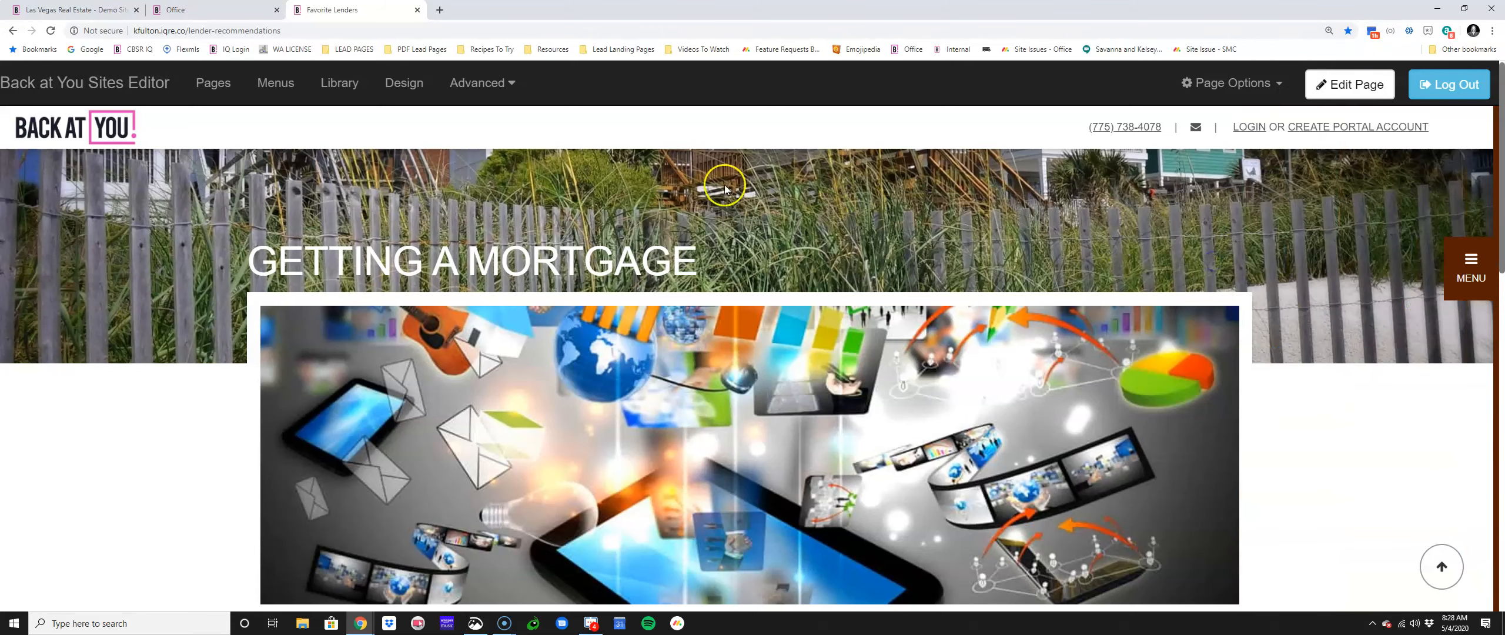
click(280, 86)
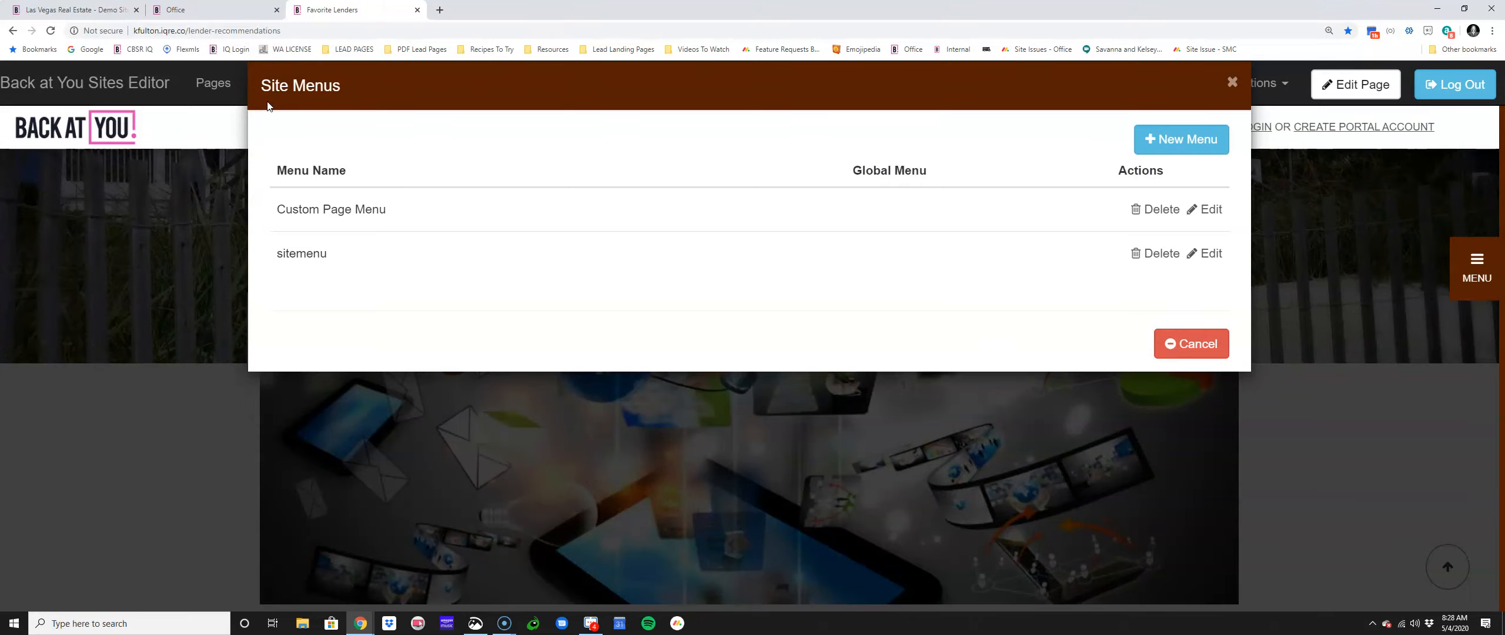
Step: Back out of a new-menu form and open sitemenu's items for editing
click(1212, 141)
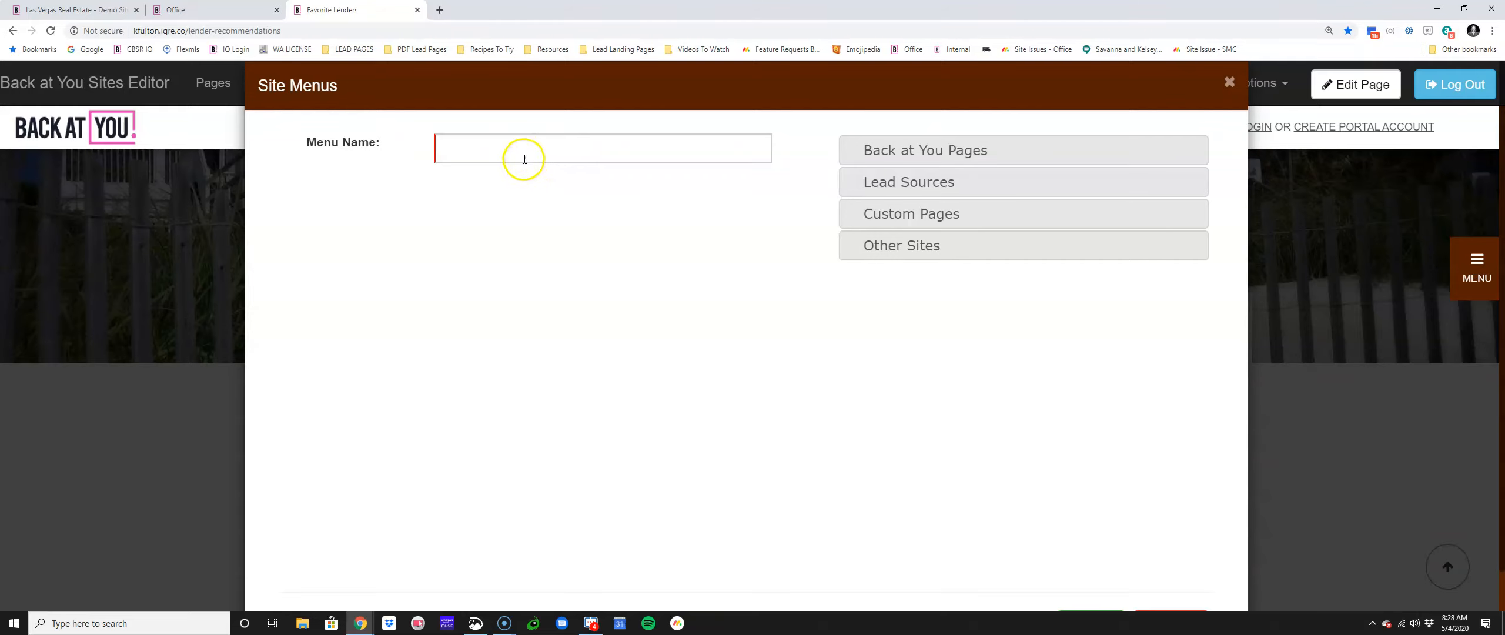
click(1229, 88)
click(288, 84)
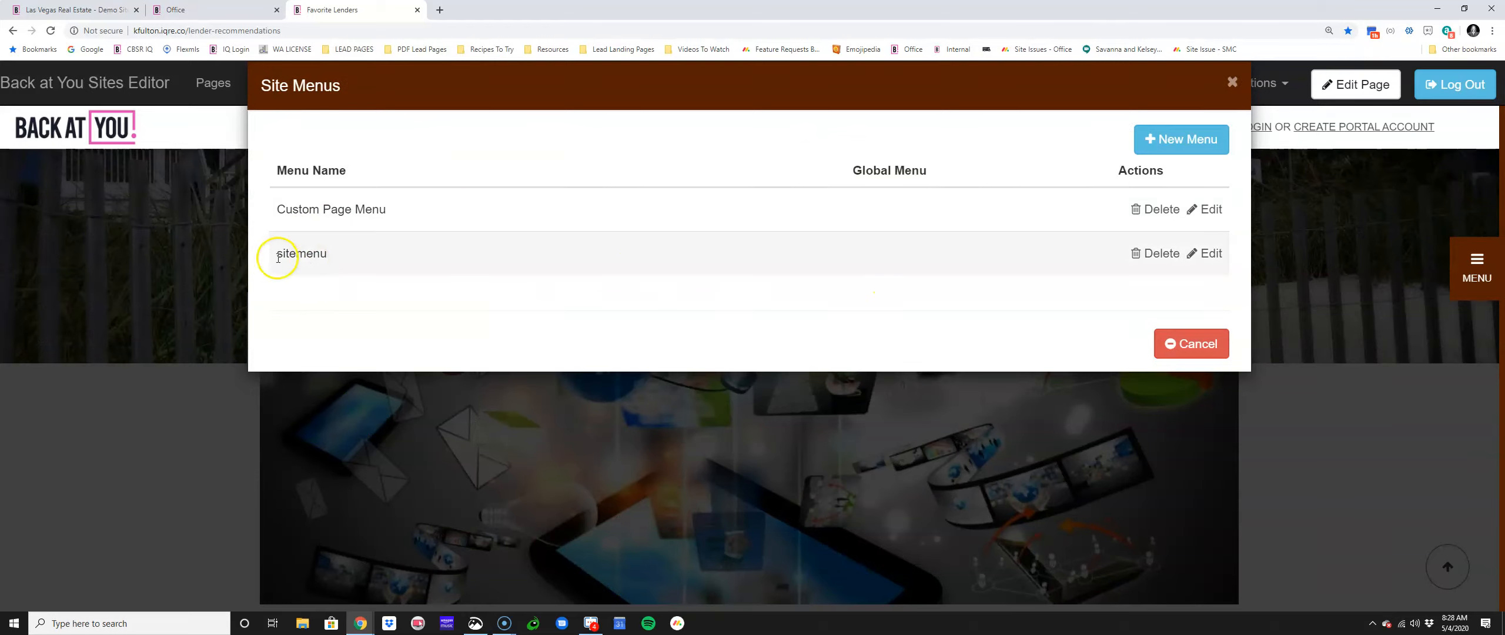
click(1209, 256)
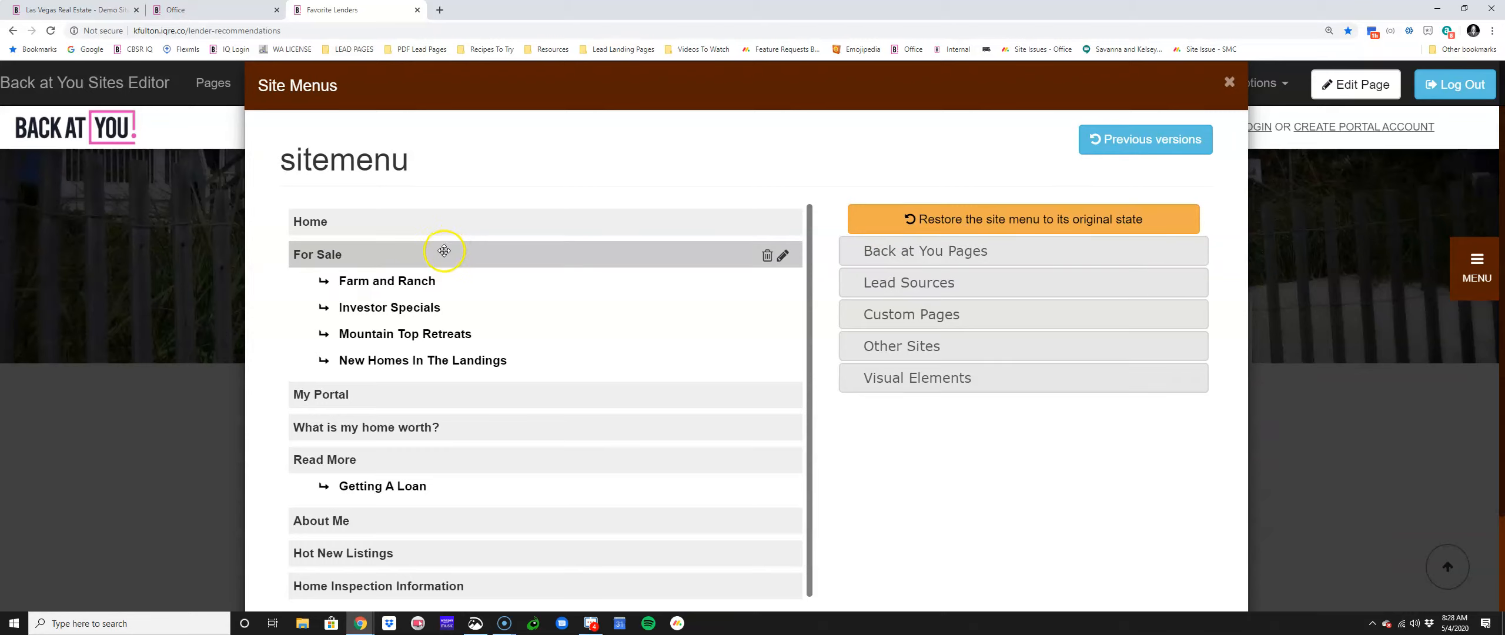
scroll(461, 288, down, 1)
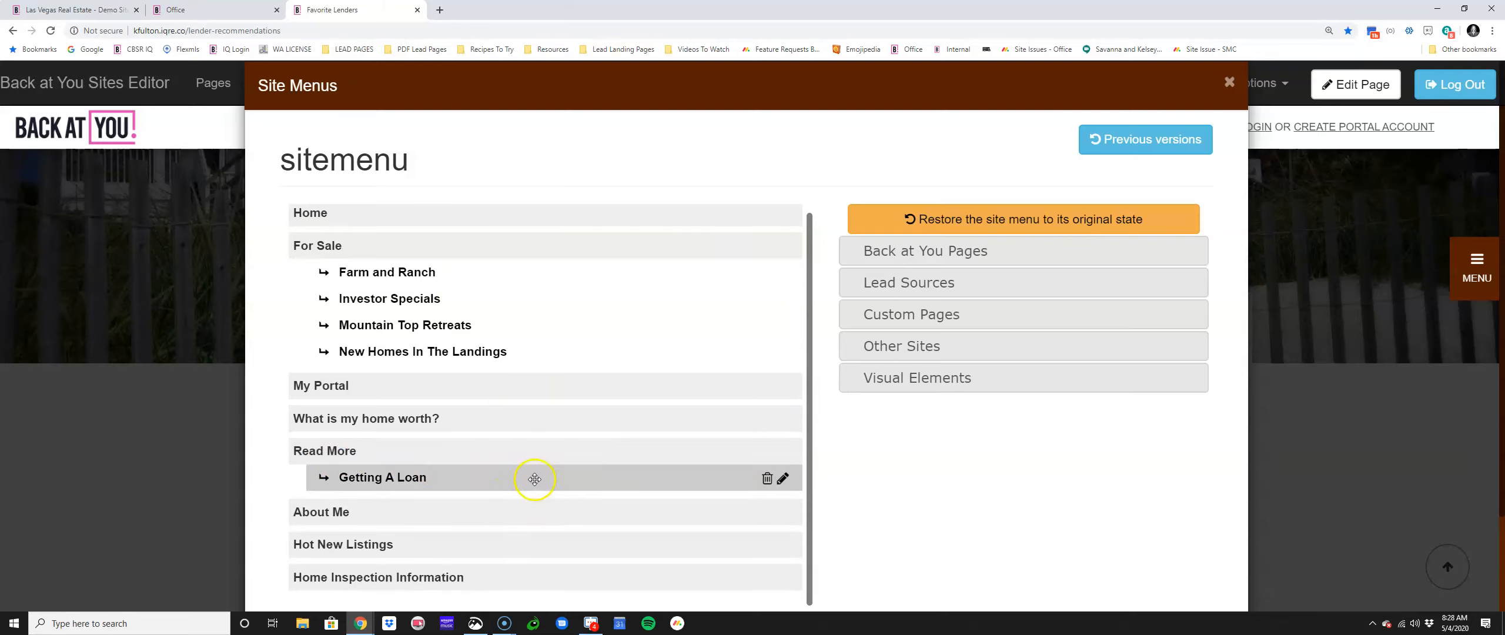
Step: Add a Finding A Lender item linking lender recommendations under Read More and save sitemenu
click(957, 334)
click(1004, 360)
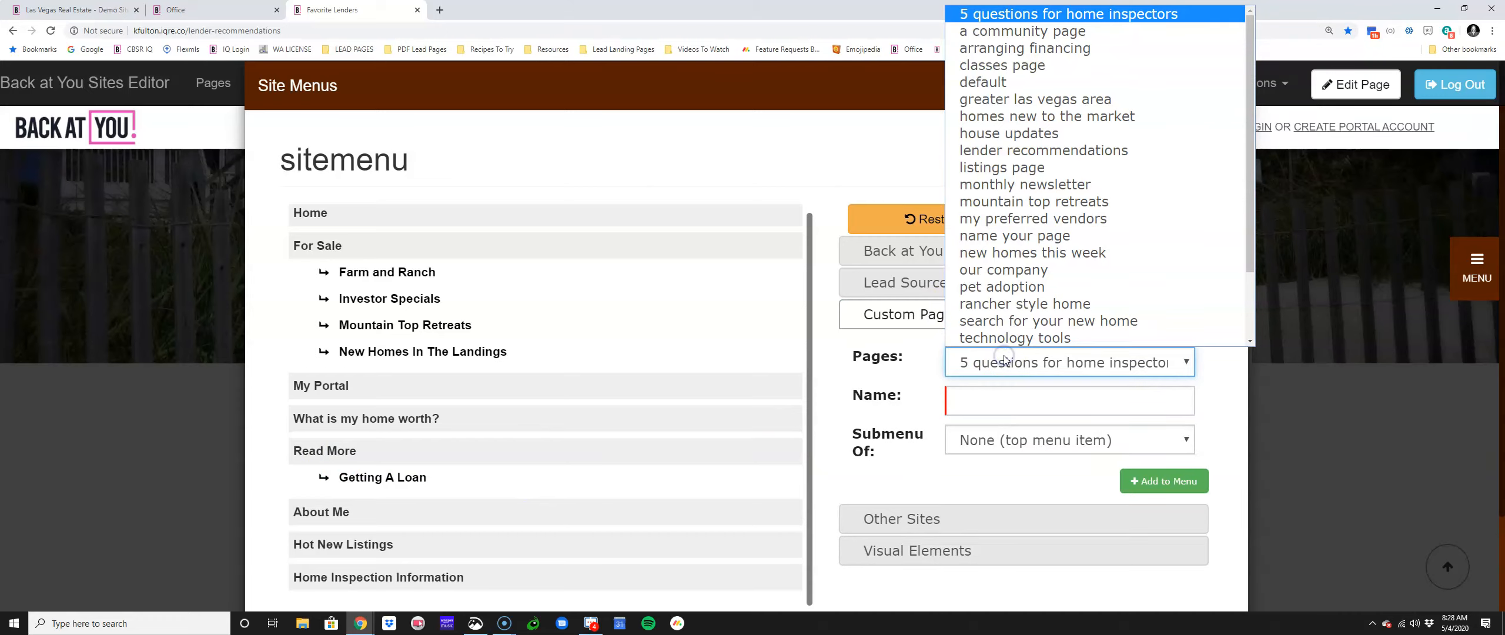
scroll(1034, 329, down, 2)
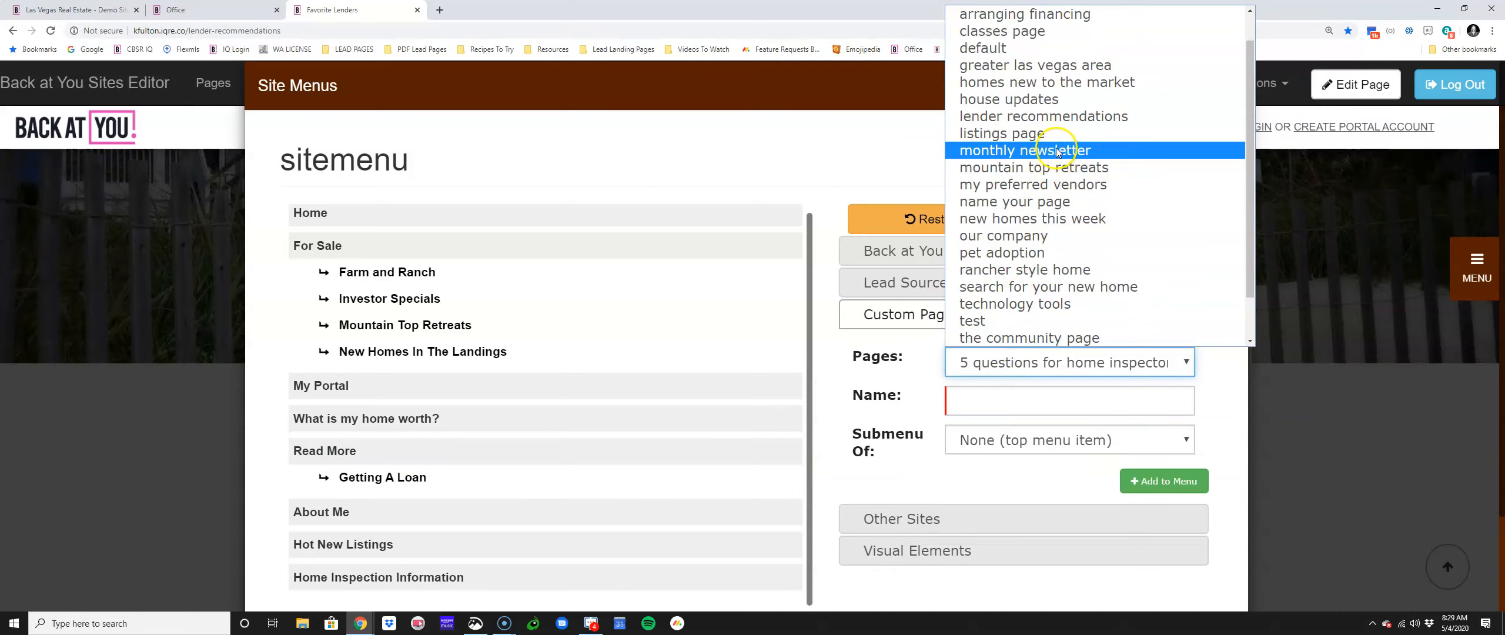
click(1060, 116)
click(981, 394)
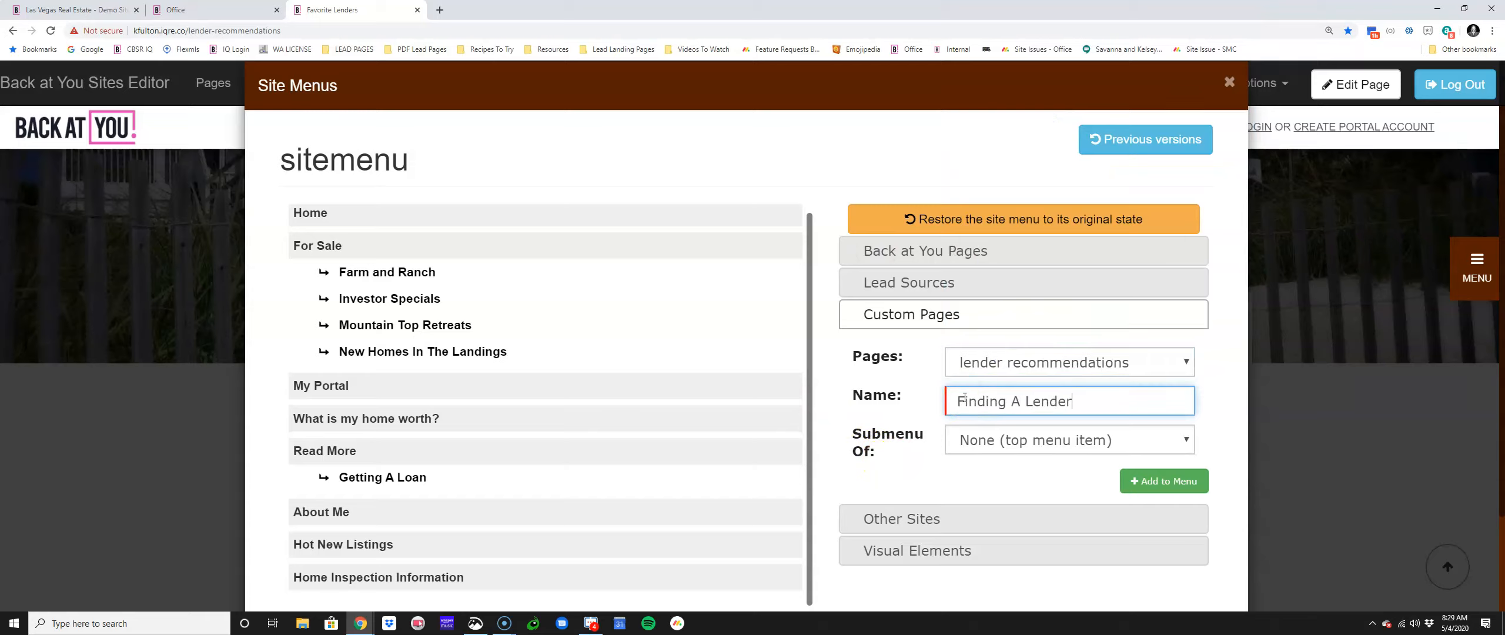
click(993, 448)
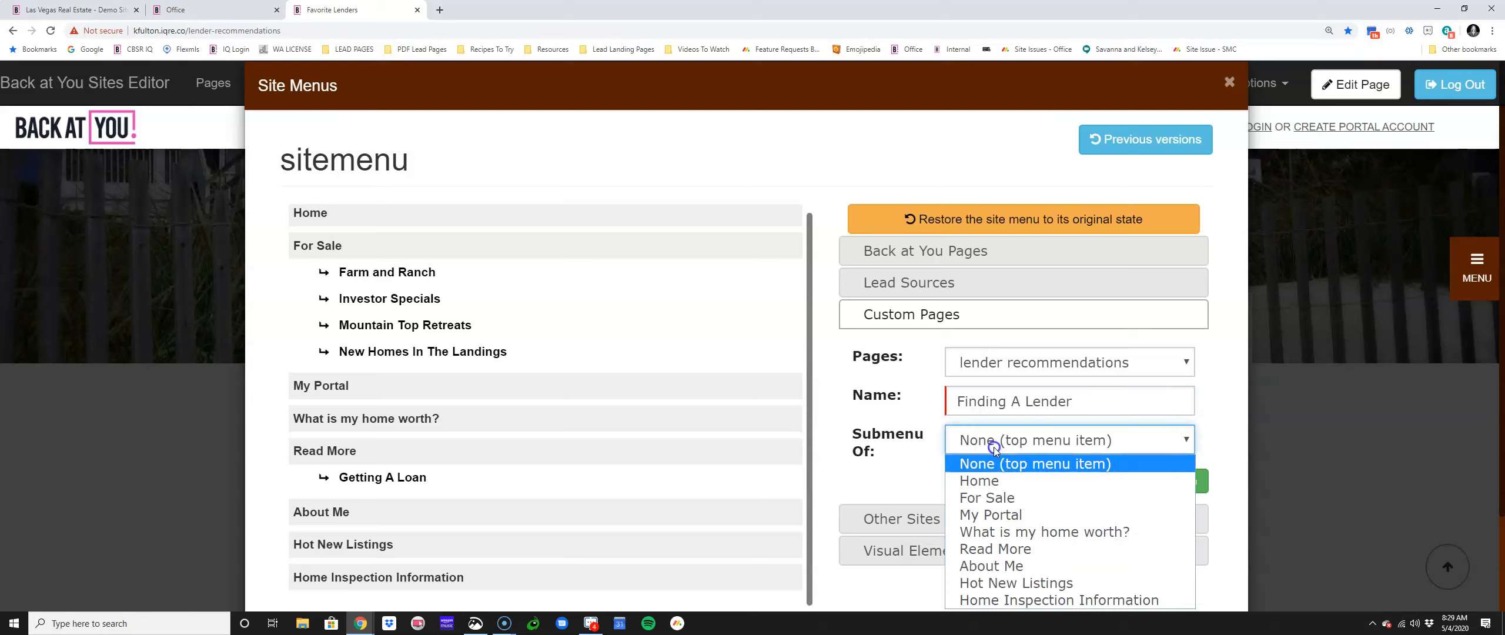
click(999, 549)
click(1160, 481)
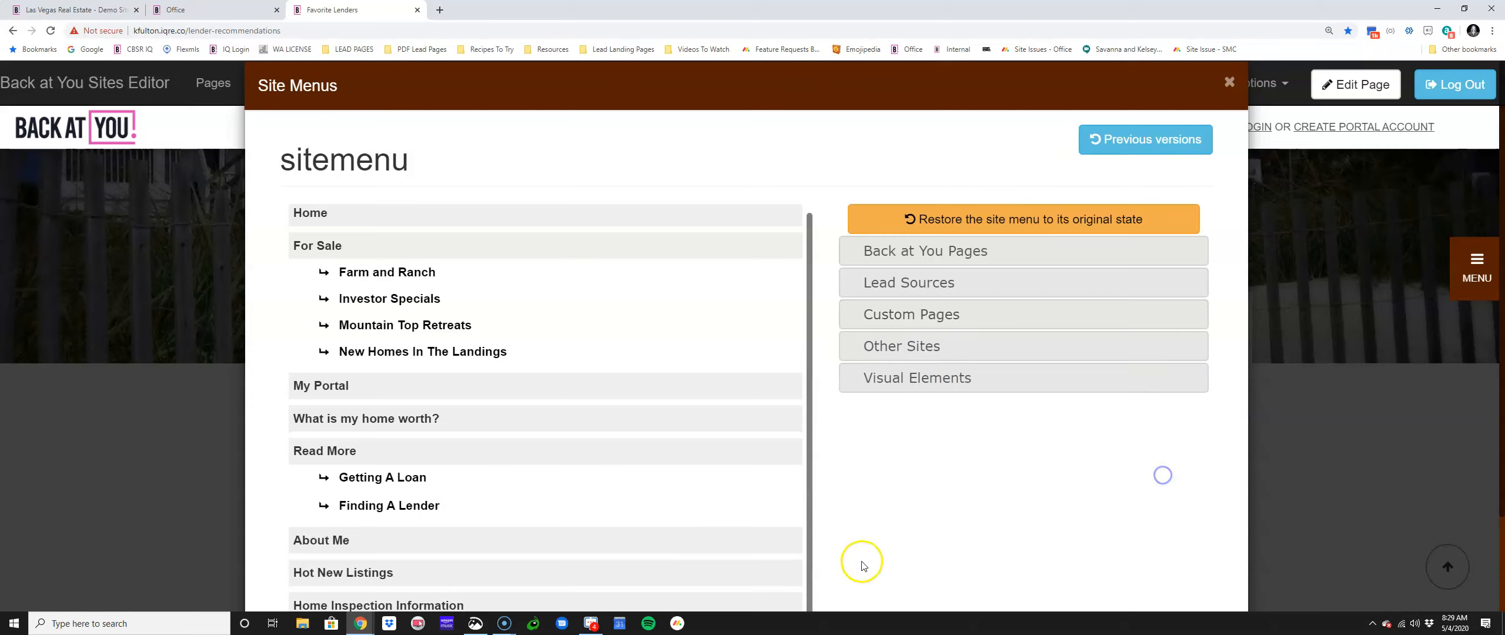
scroll(947, 532, down, 2)
click(1087, 581)
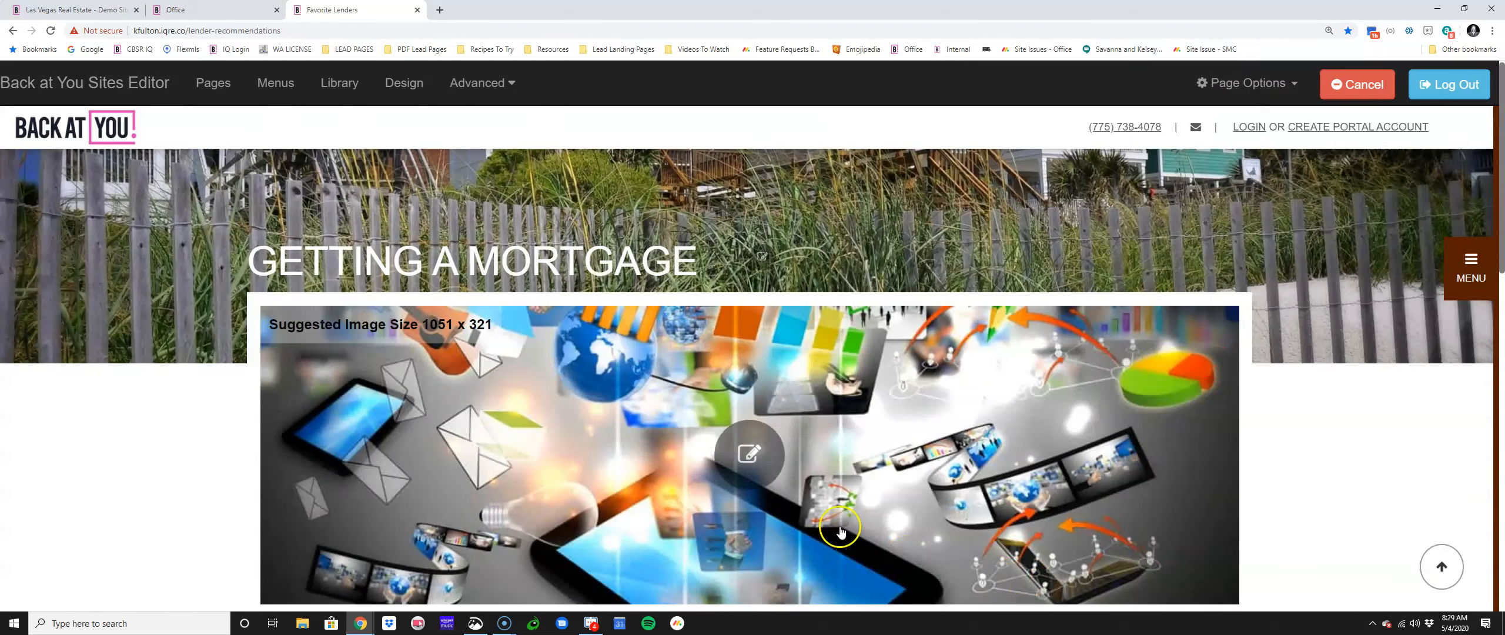
Step: Reload the site, confirm Finding A Lender sits under Read More, then reopen Site Menus
click(51, 30)
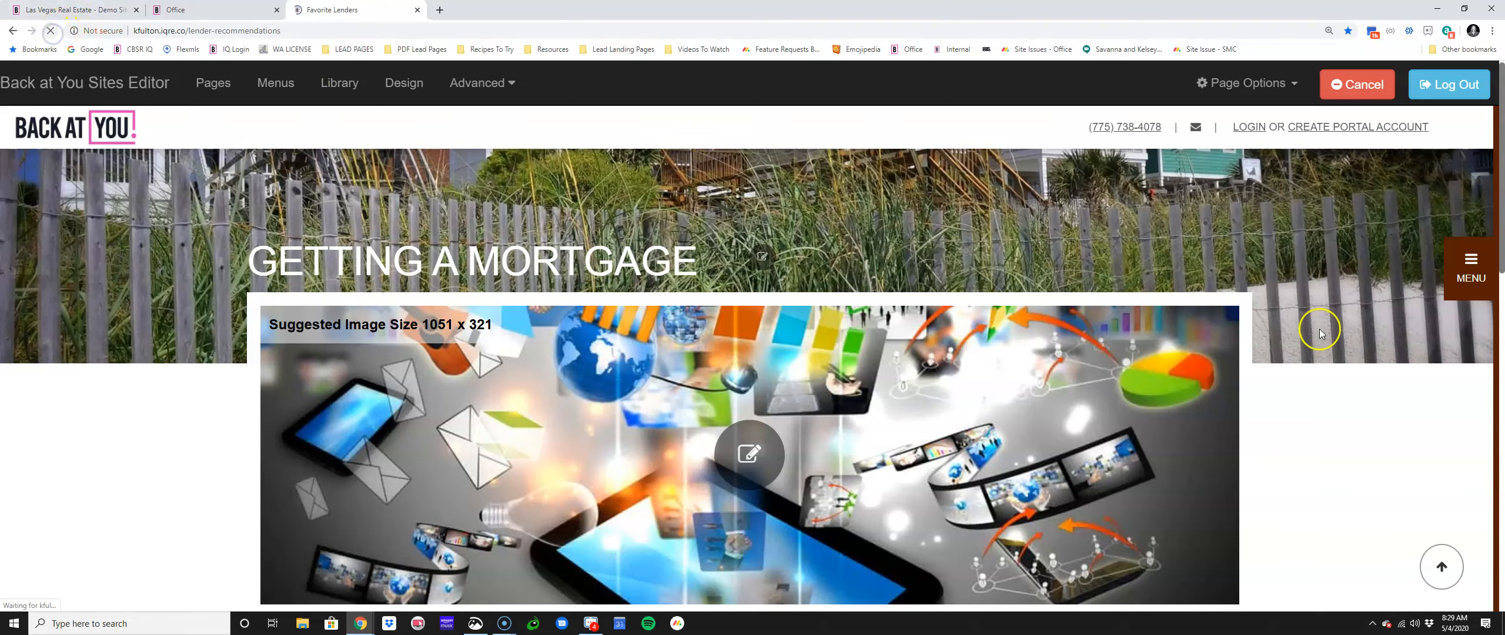
click(1470, 223)
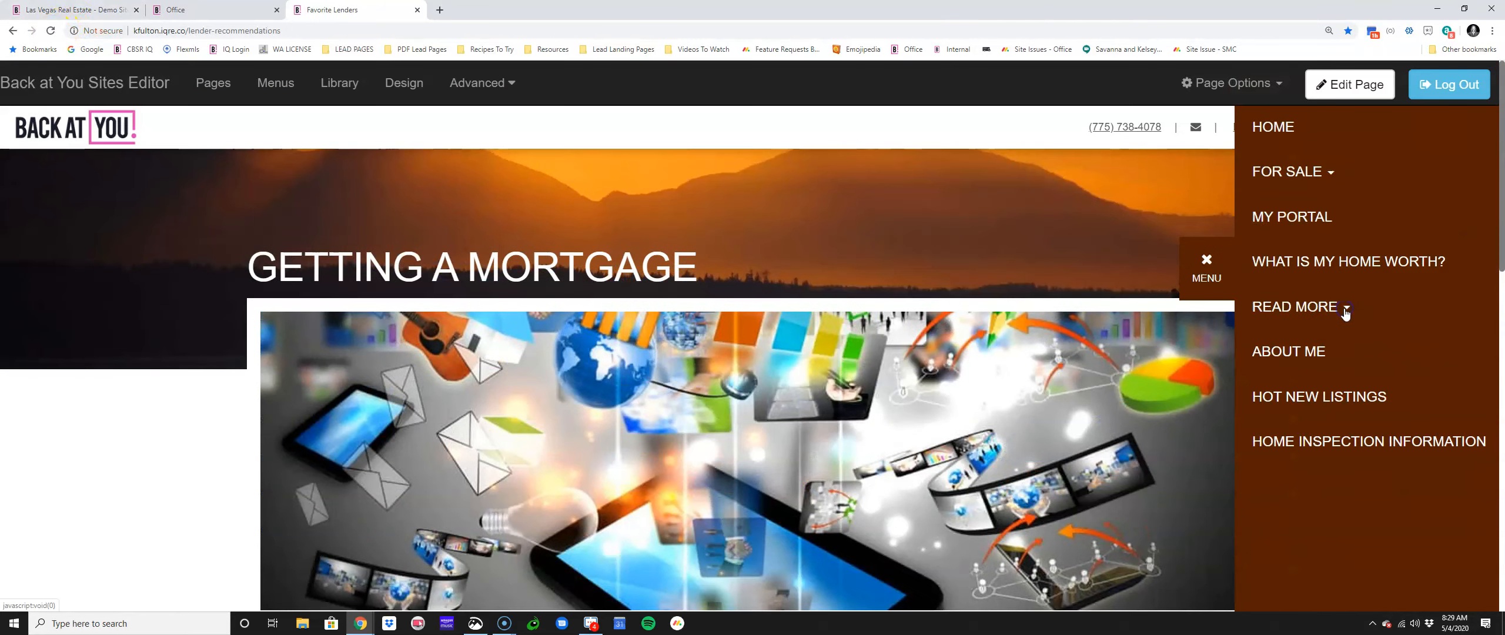
click(1346, 307)
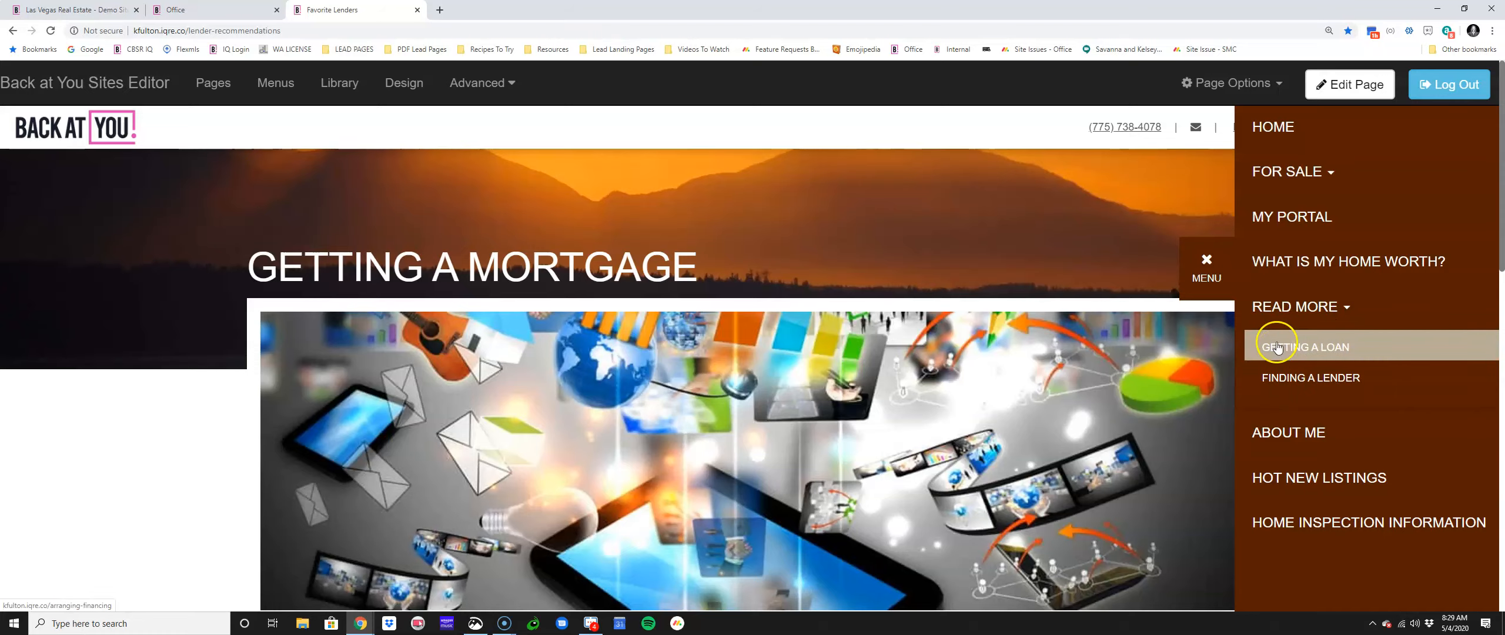
click(1349, 308)
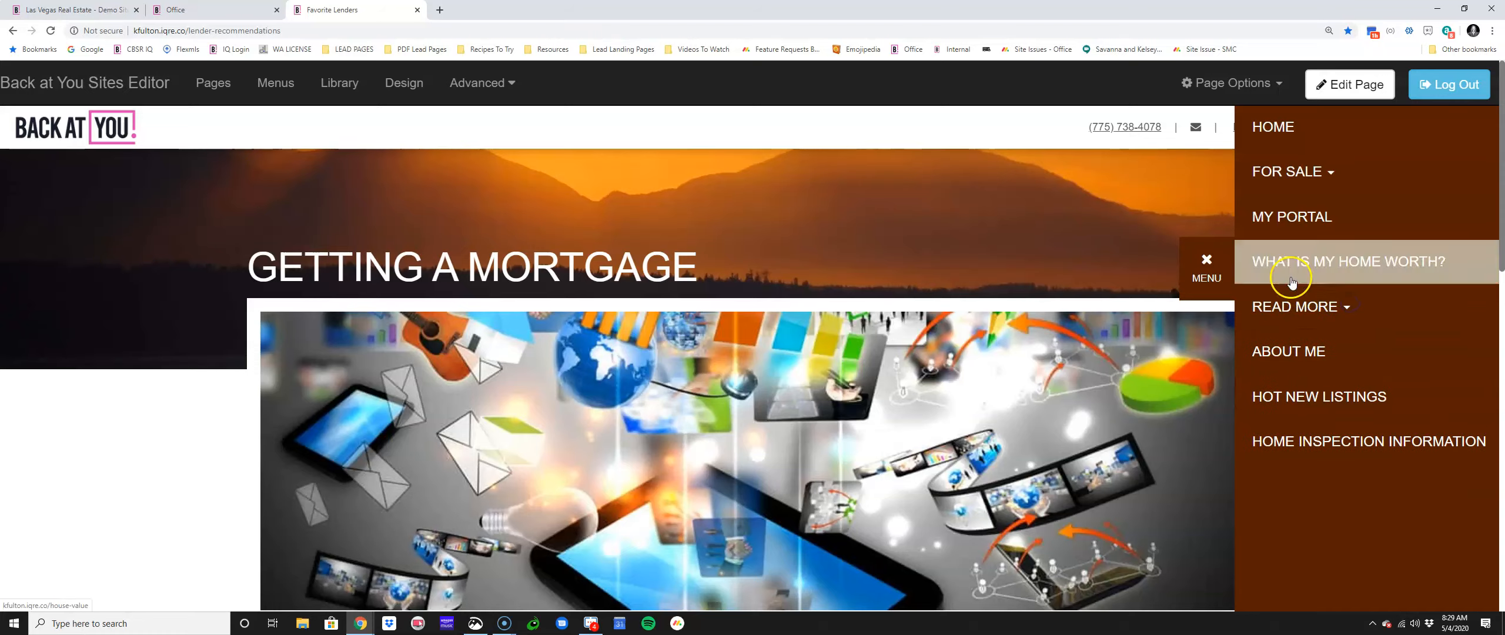
click(1212, 264)
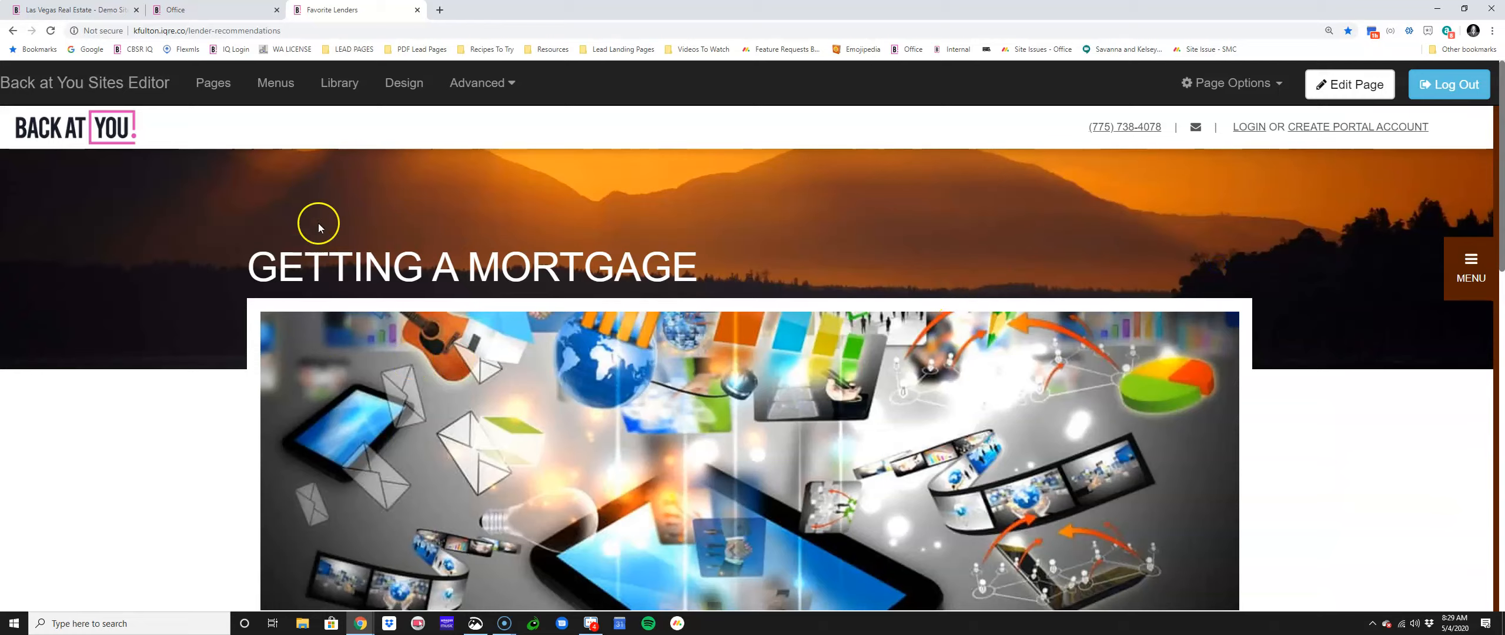
click(276, 82)
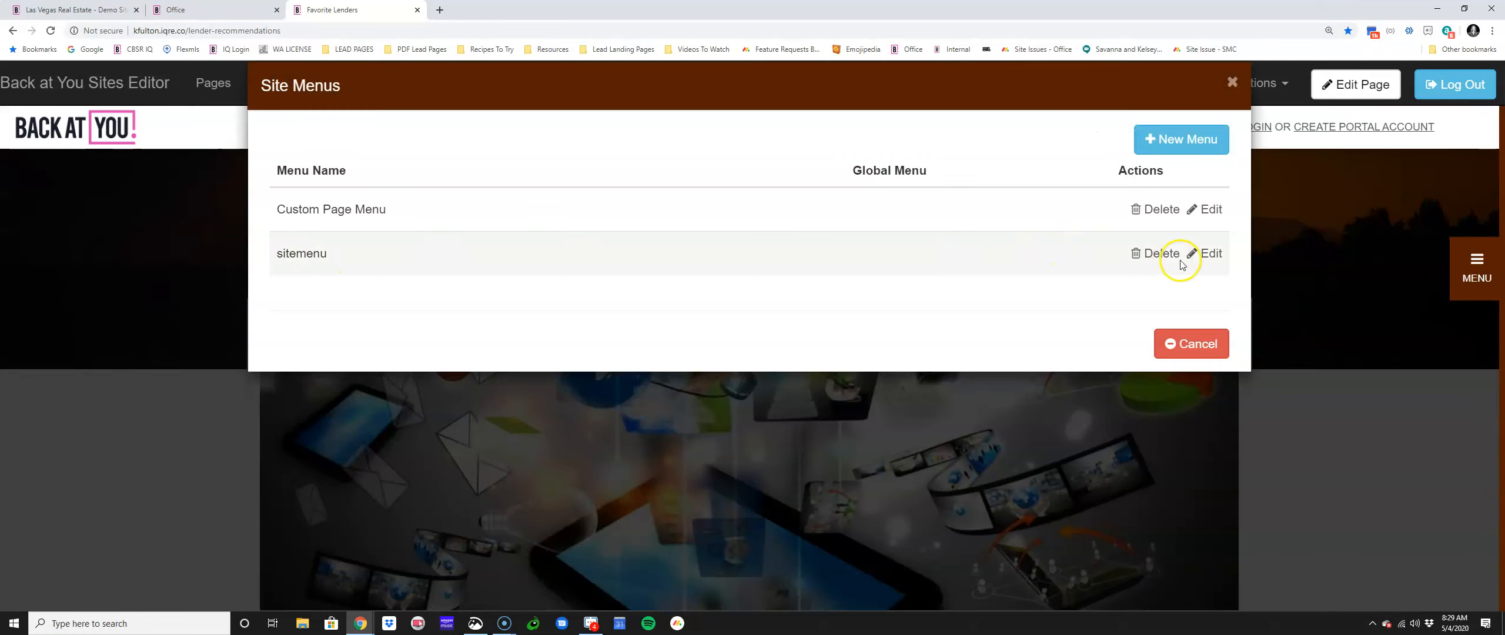
Step: Add a Preferred Vendors item linking my preferred vendors under Read More and save sitemenu
click(1206, 253)
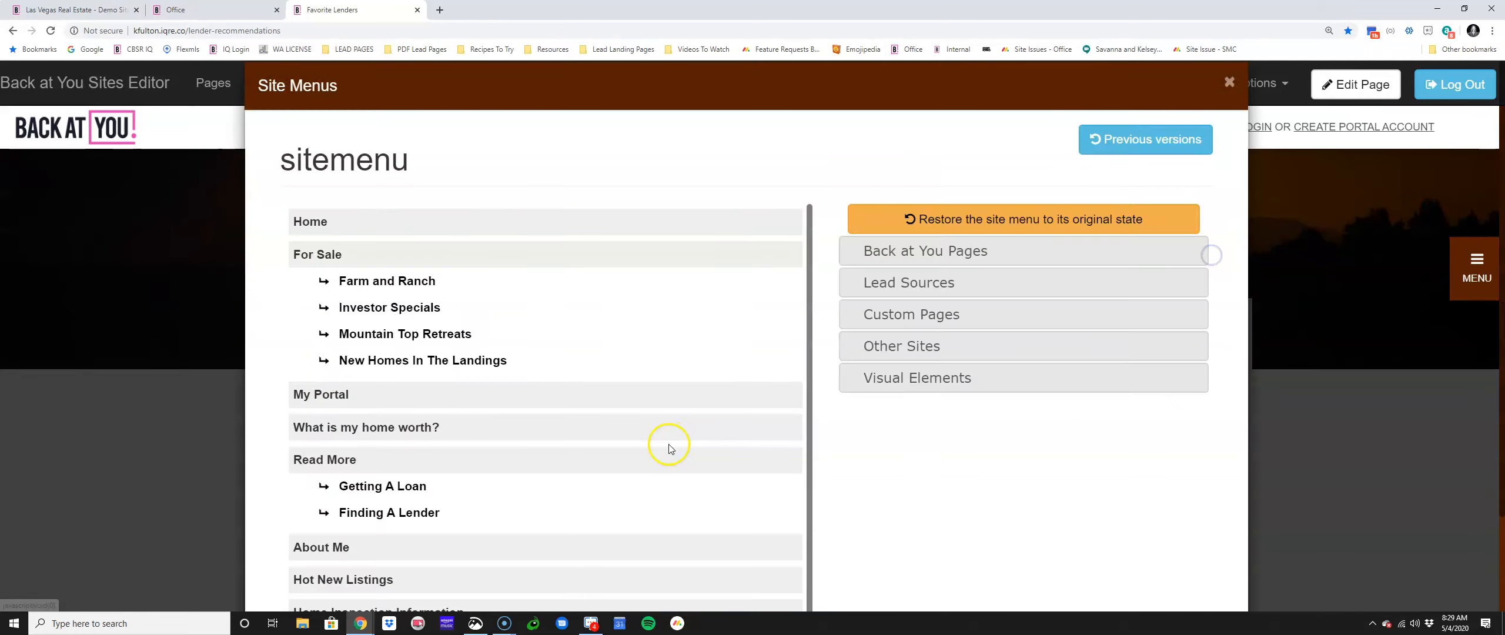
click(882, 313)
click(1044, 363)
scroll(1035, 236, down, 1)
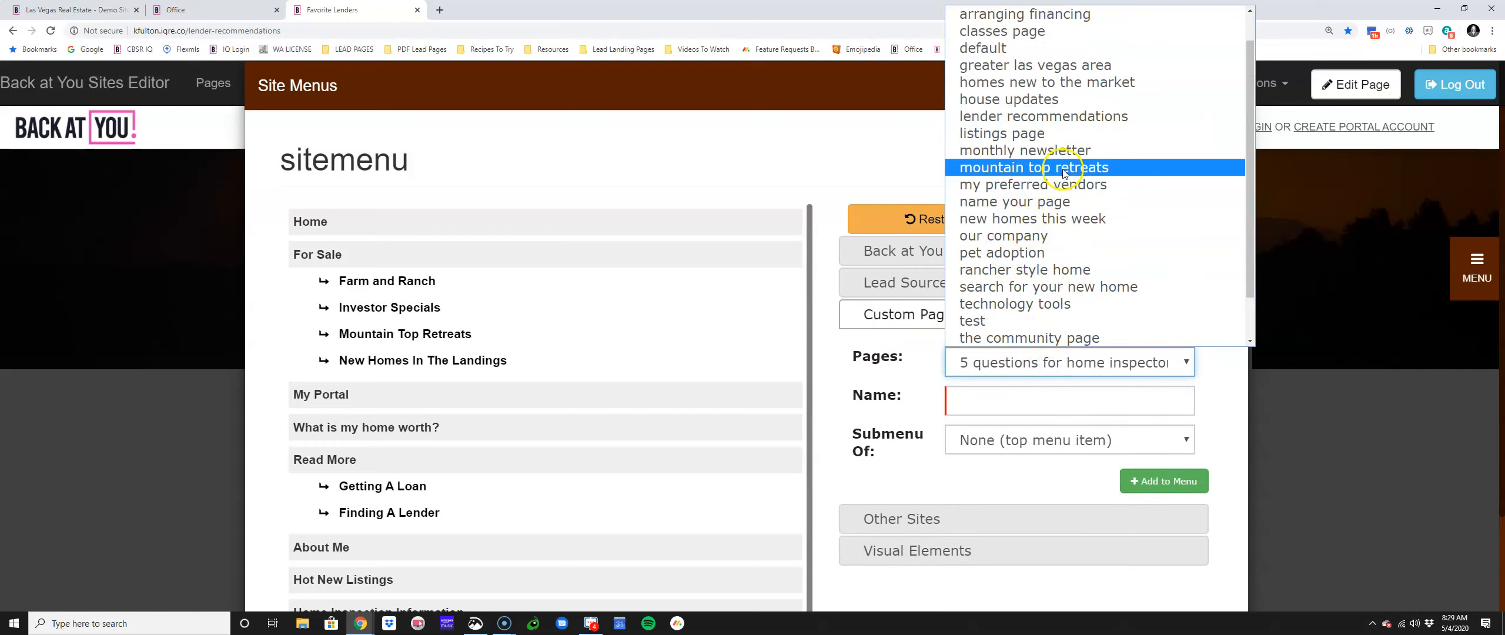
click(1033, 183)
click(991, 396)
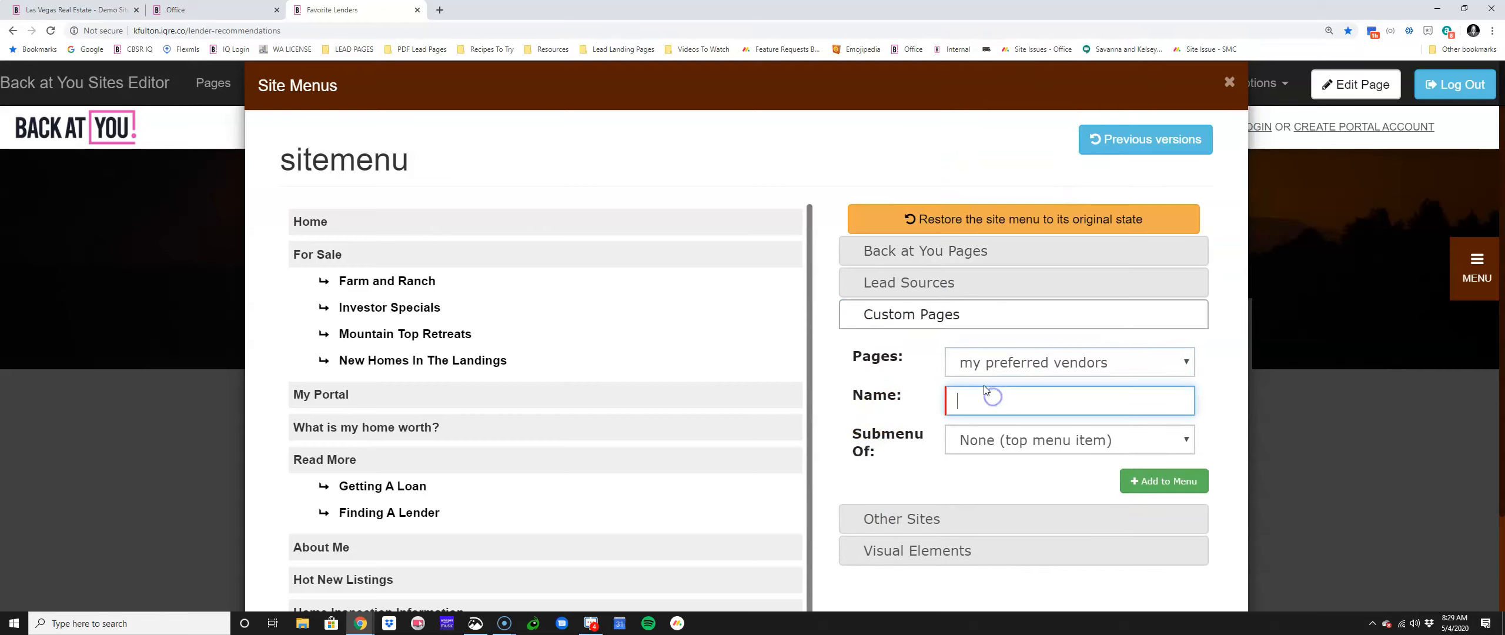
text(Preferred Vendors)
click(987, 438)
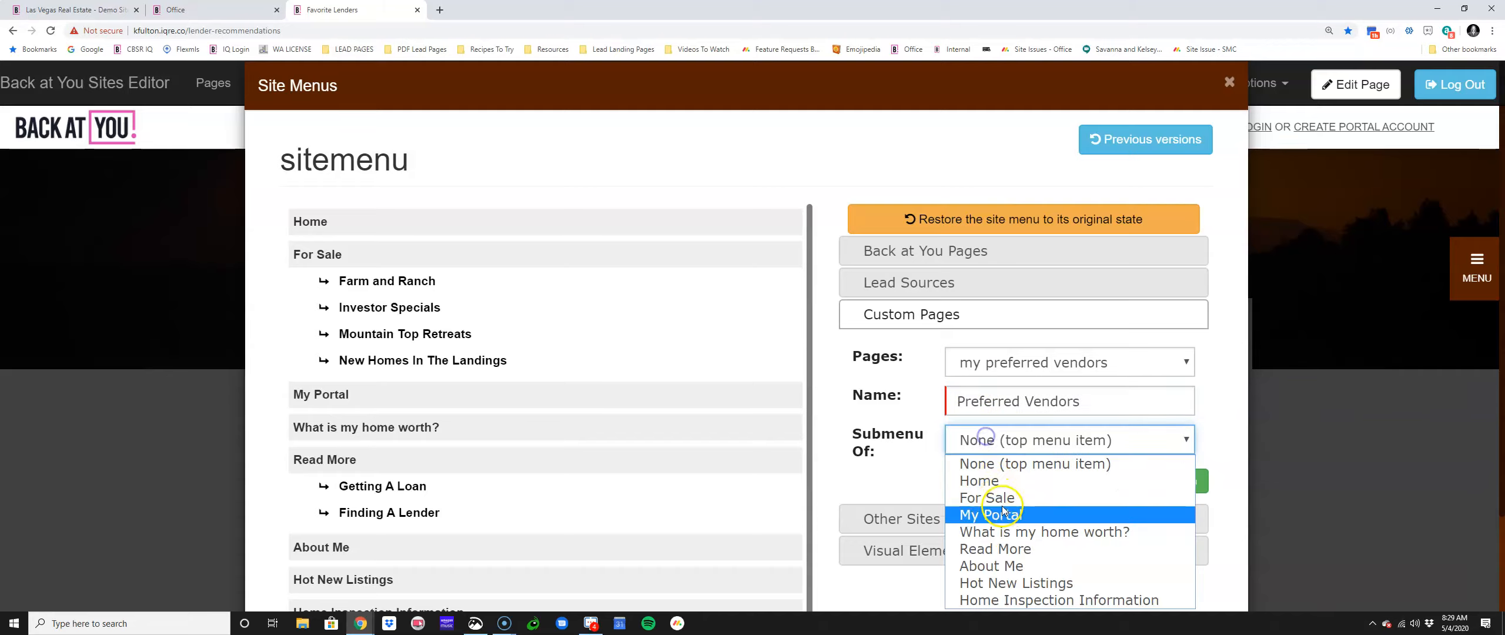
click(1067, 529)
click(1164, 481)
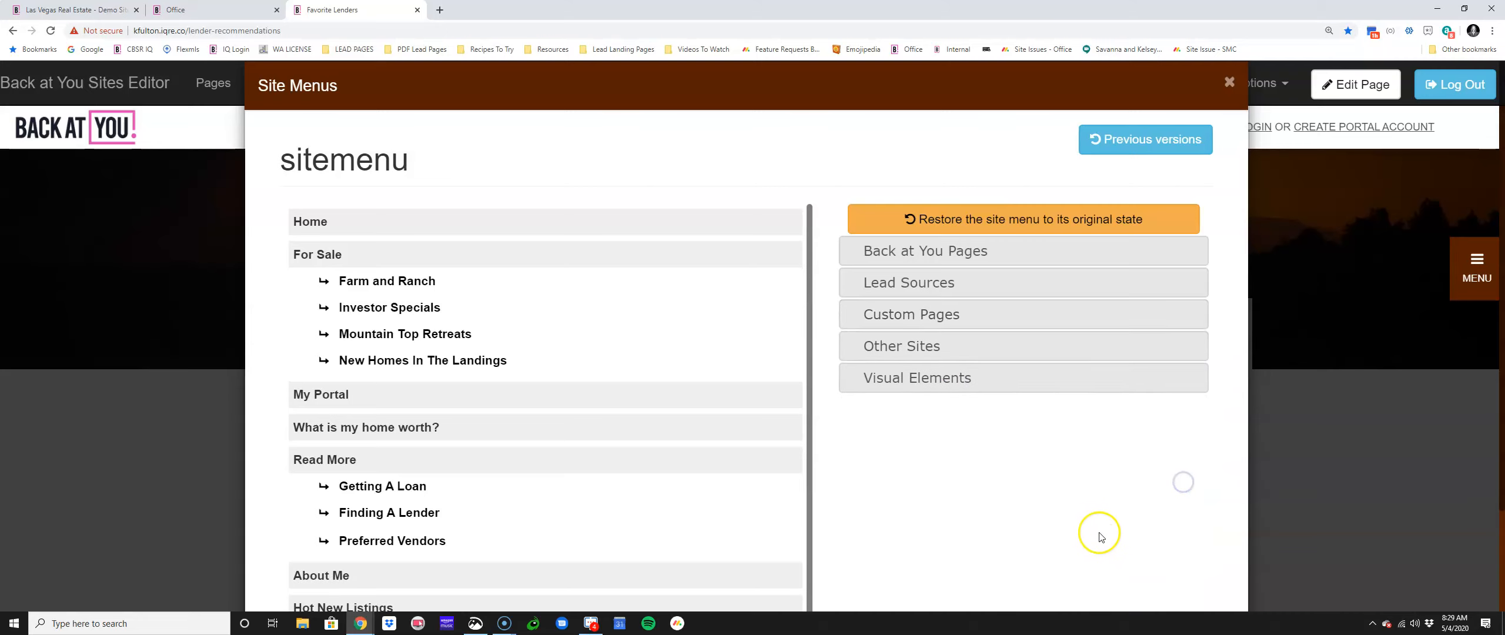
scroll(1117, 512, down, 2)
click(1102, 574)
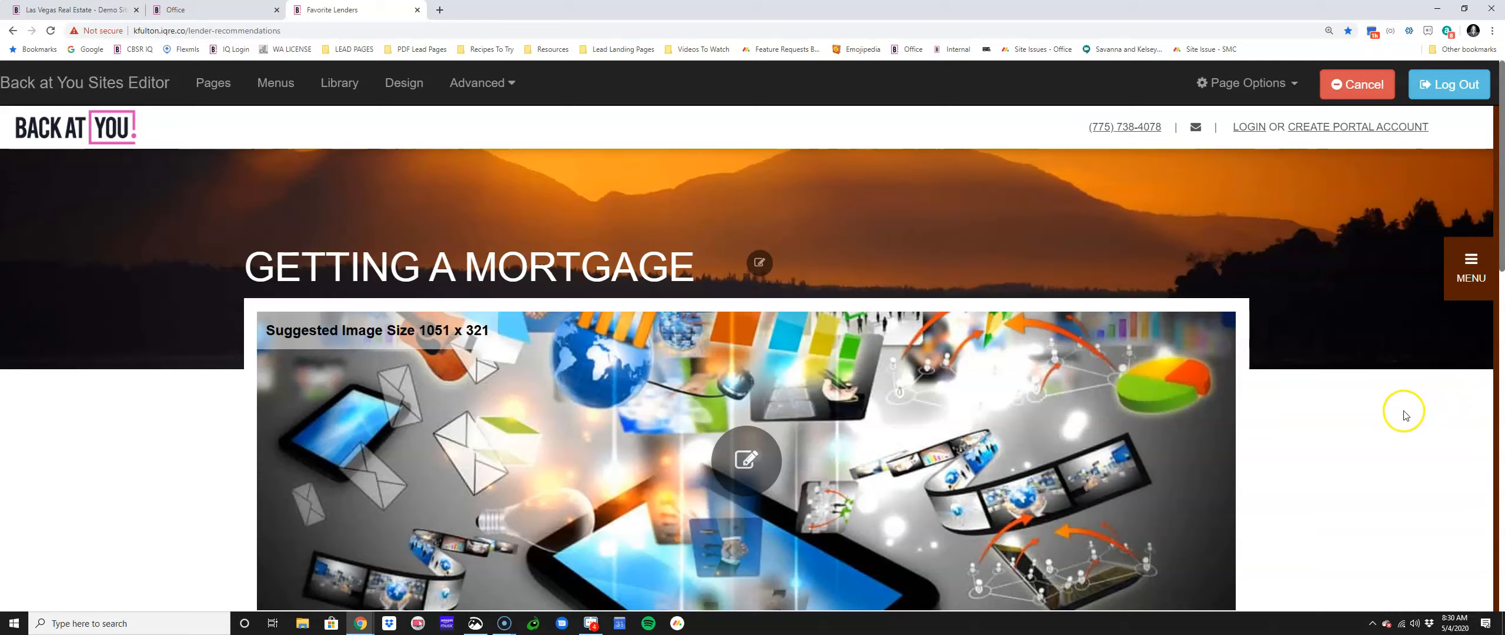
Step: Delete Getting A Loan, Finding A Lender, Preferred Vendors and the Read More header from the sitemenu
click(276, 82)
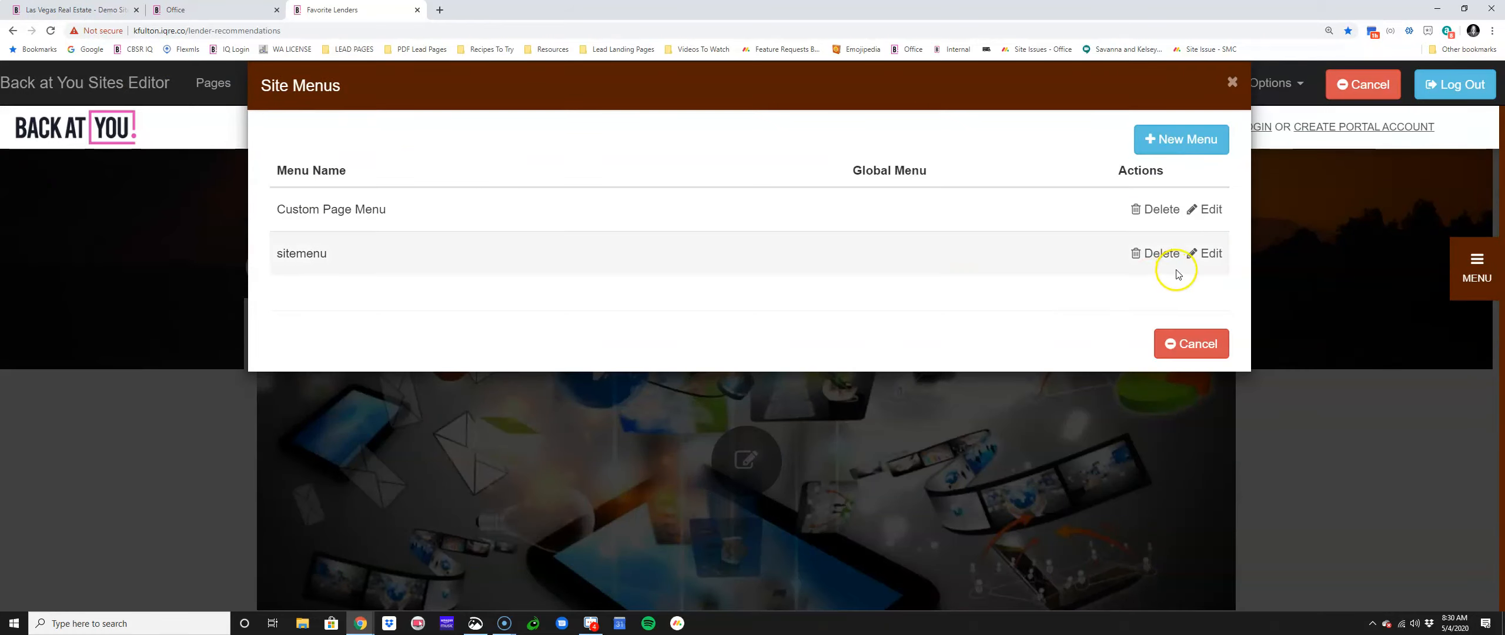
click(1207, 254)
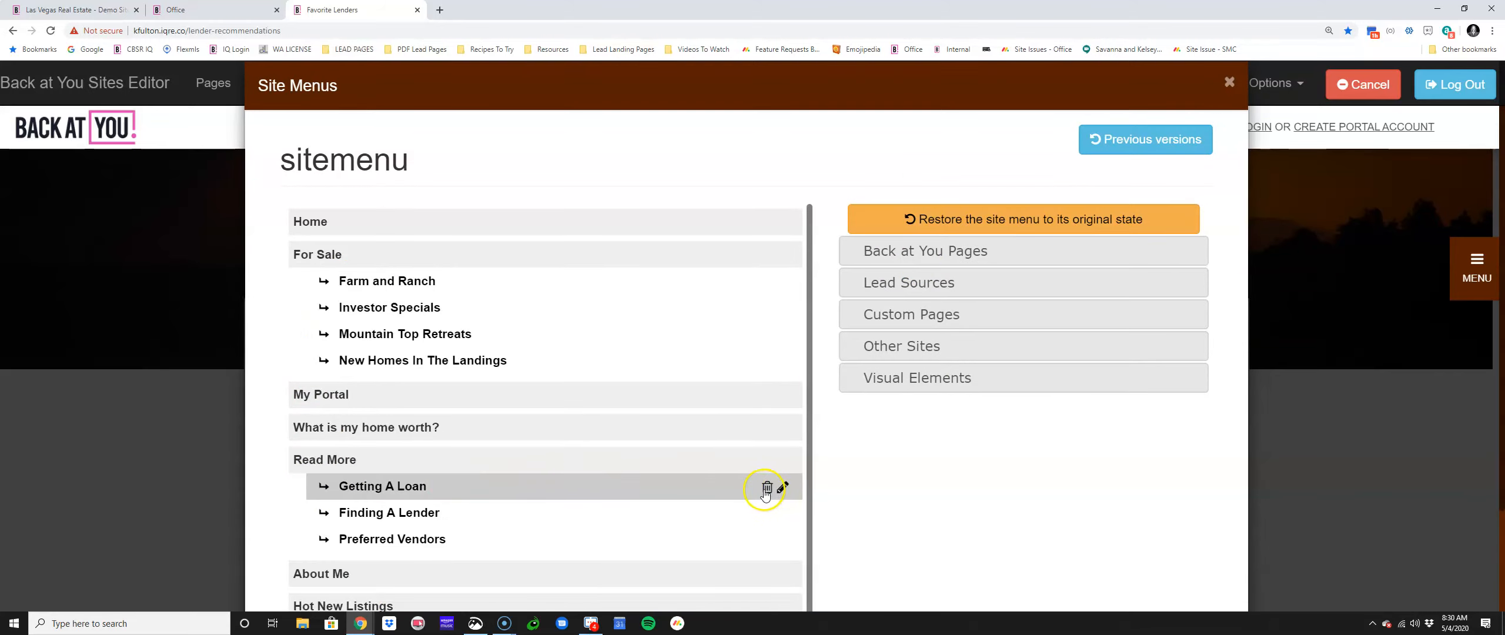
click(767, 488)
click(811, 100)
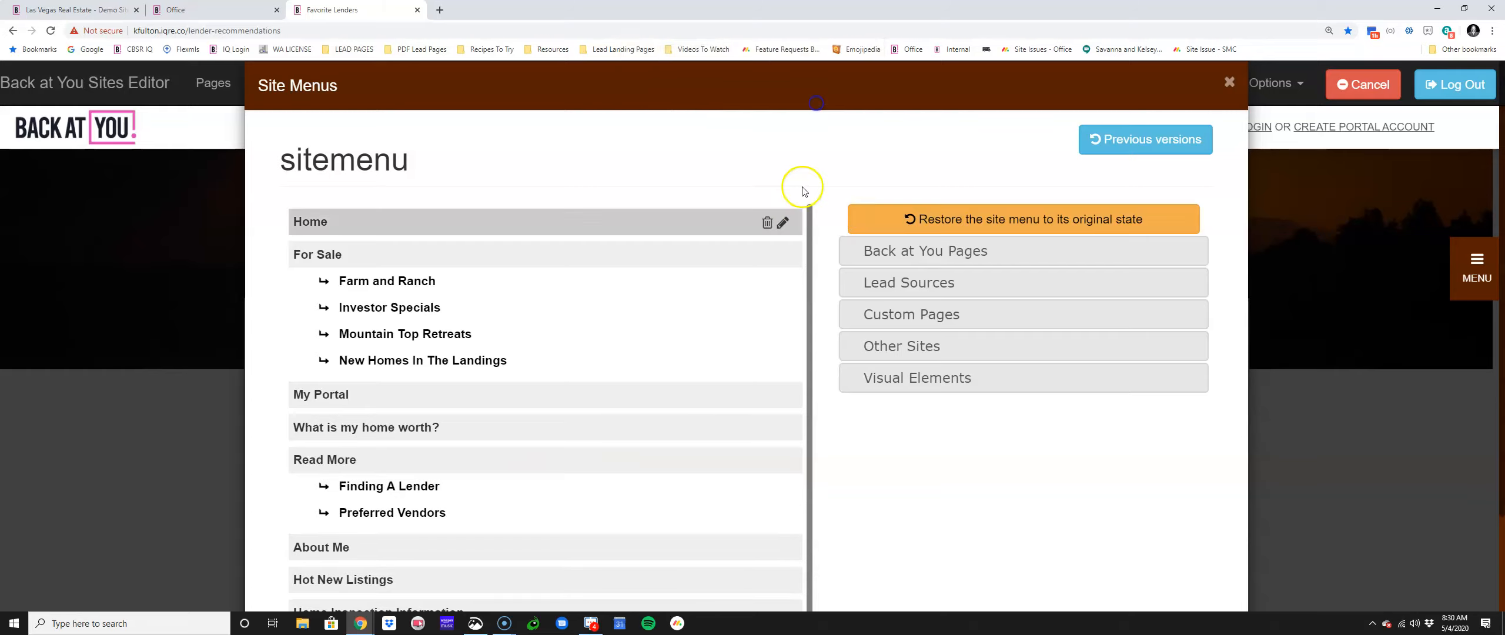
click(767, 490)
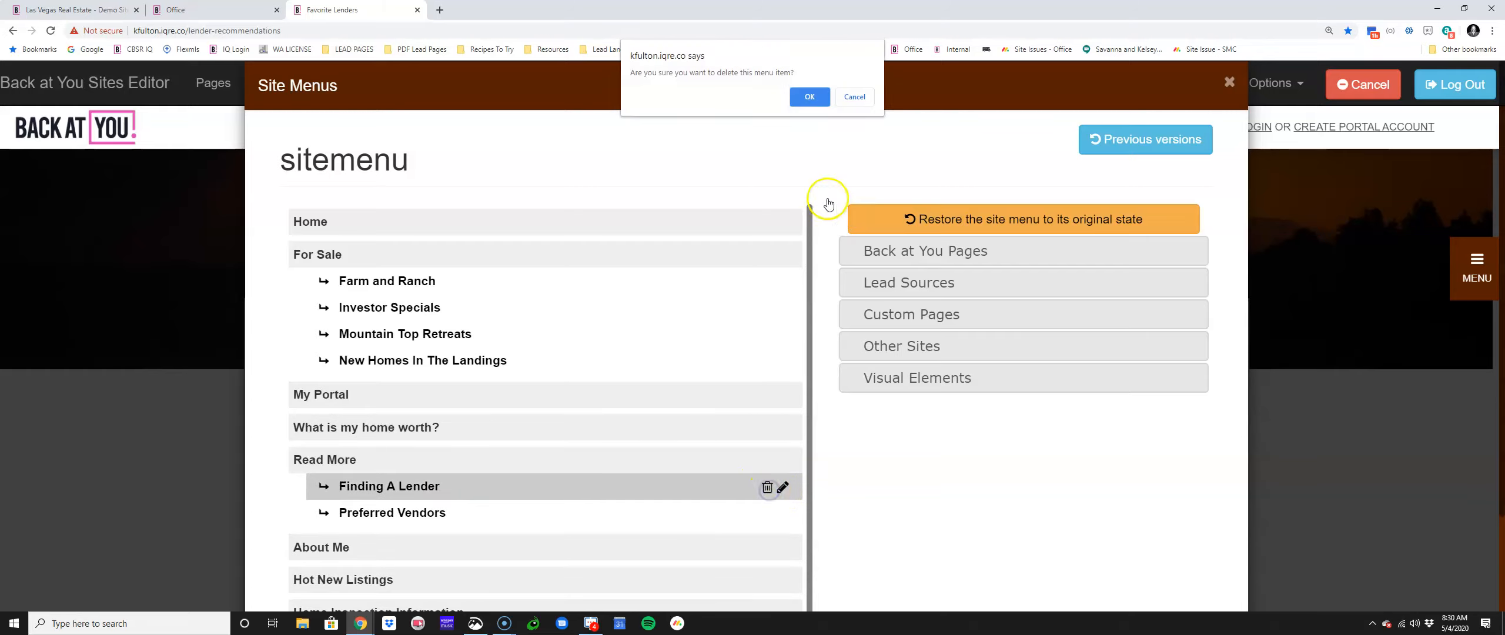
click(808, 99)
click(767, 487)
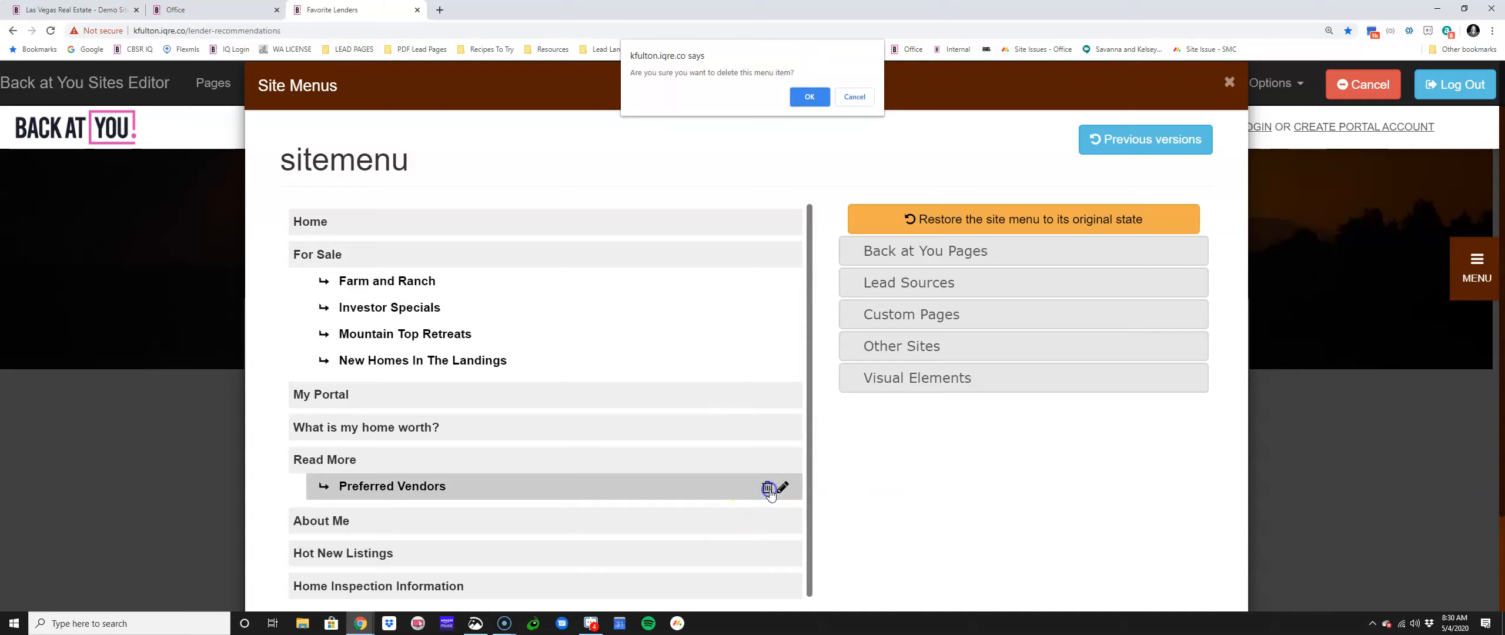
click(811, 99)
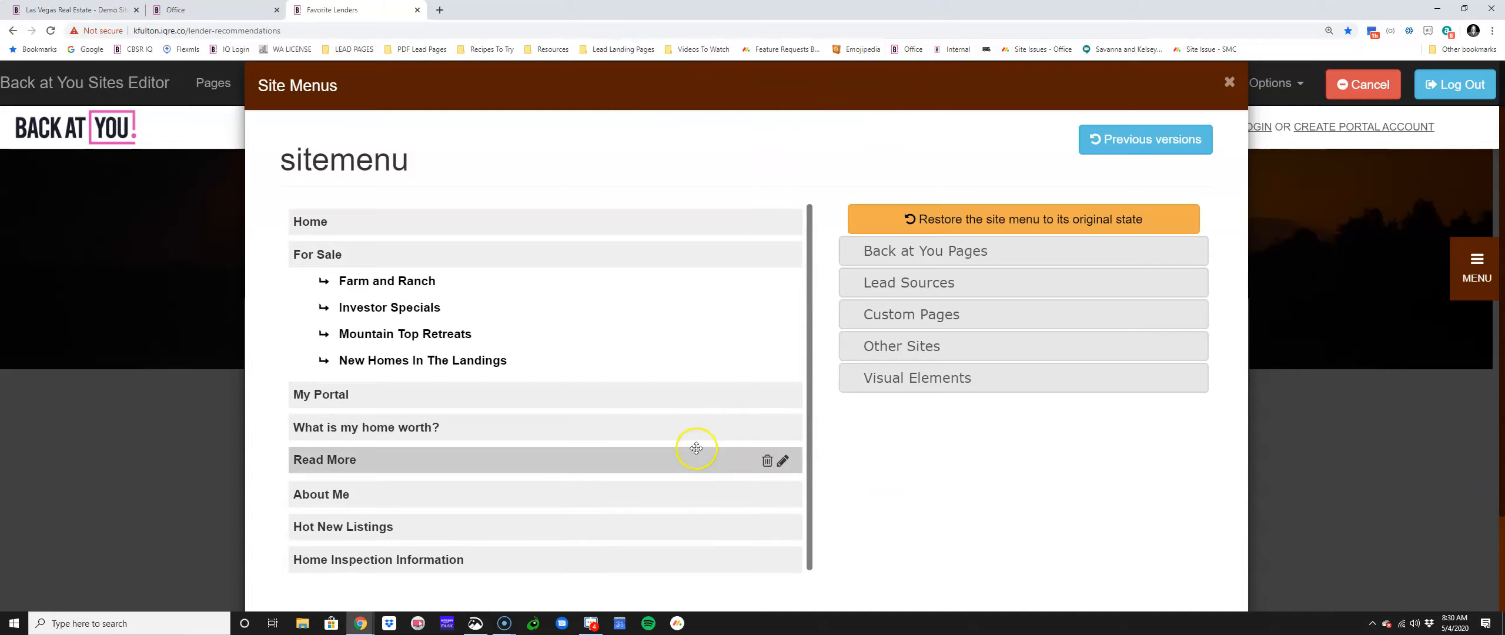
click(783, 461)
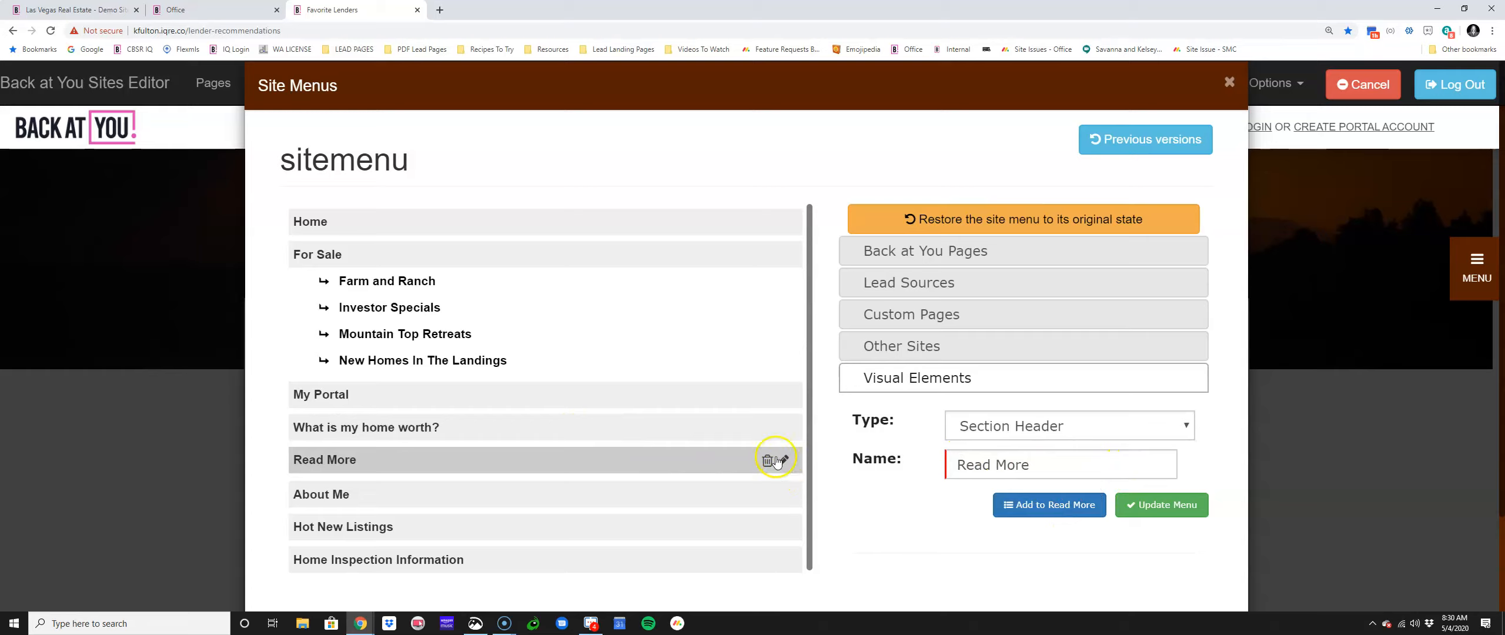
click(767, 460)
click(793, 95)
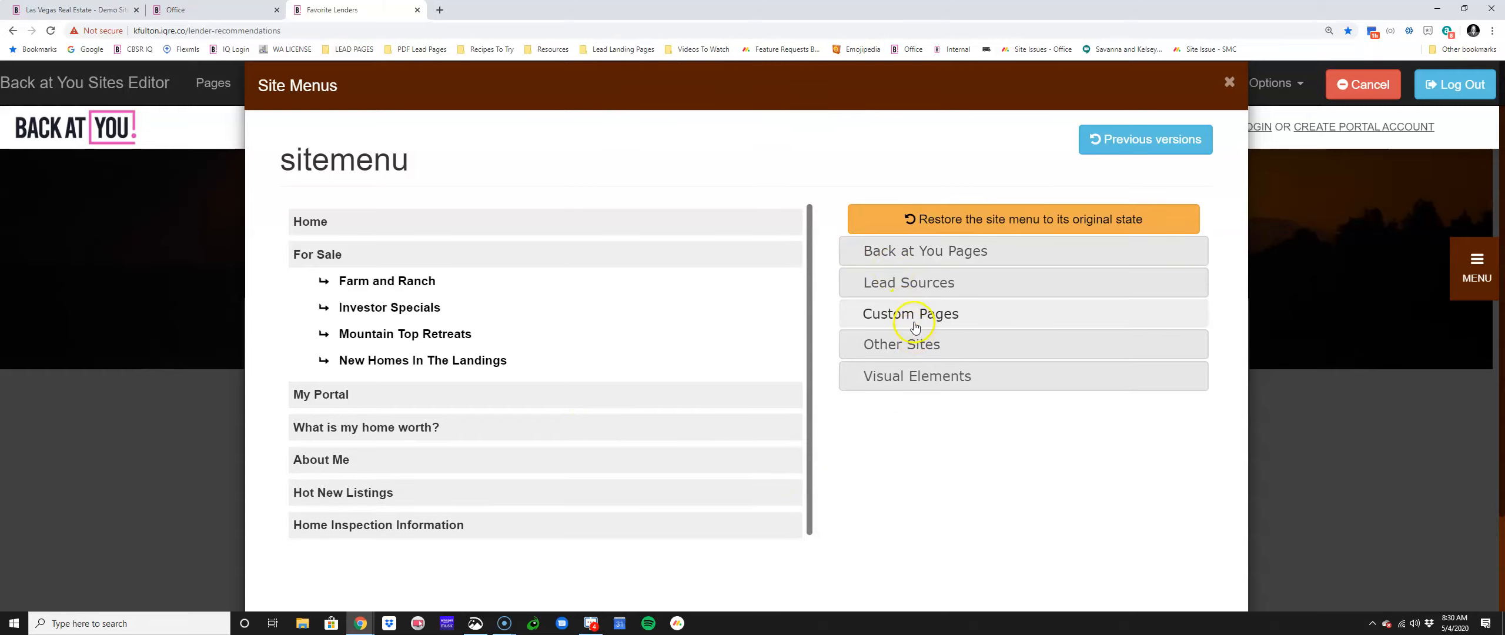
Step: Add a top-level Read More item linking to lender recommendations, save the menu and reload
click(864, 320)
click(1006, 361)
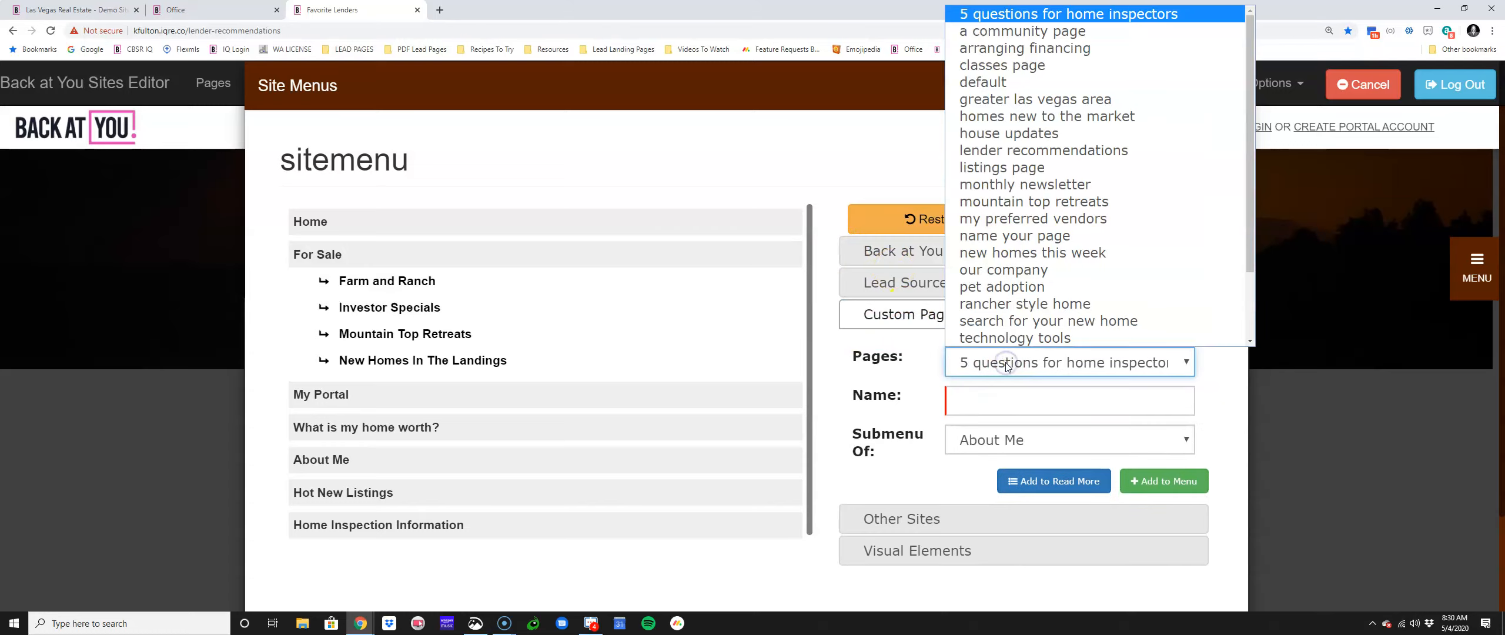
click(1015, 152)
click(1025, 405)
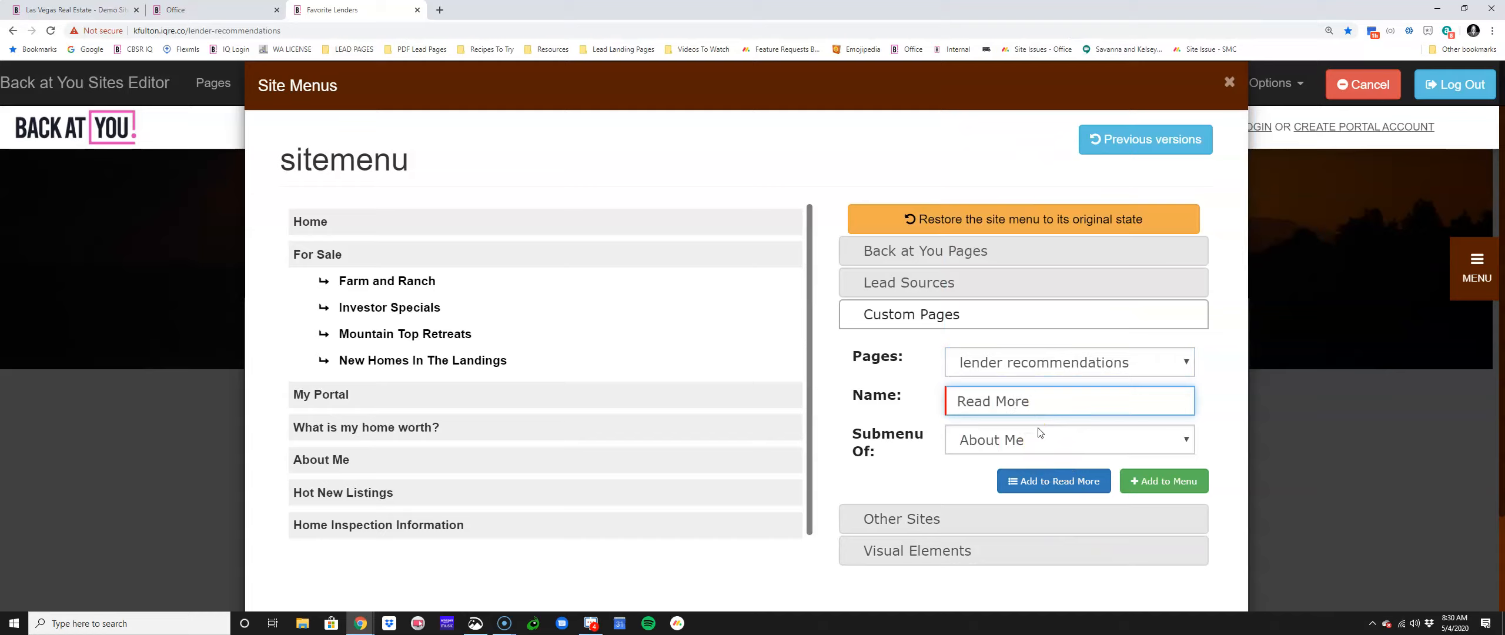
click(1039, 436)
click(1000, 466)
click(1163, 481)
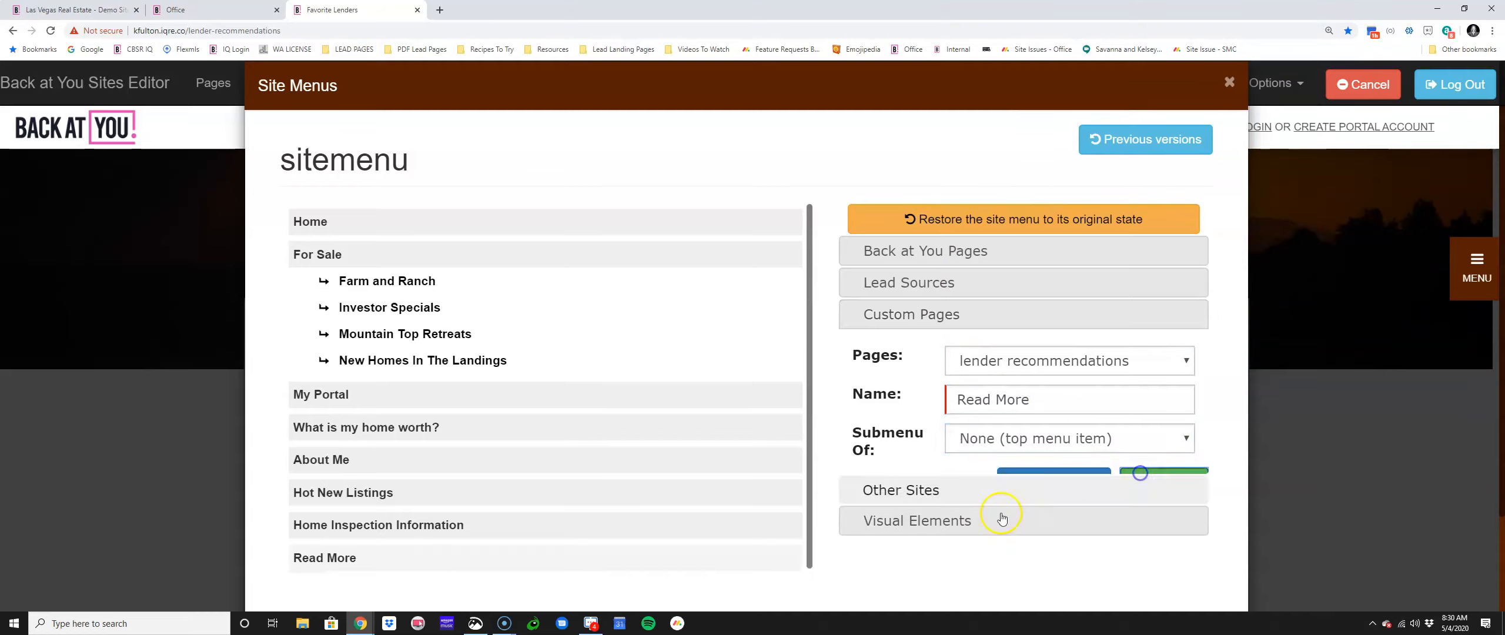
scroll(987, 532, down, 2)
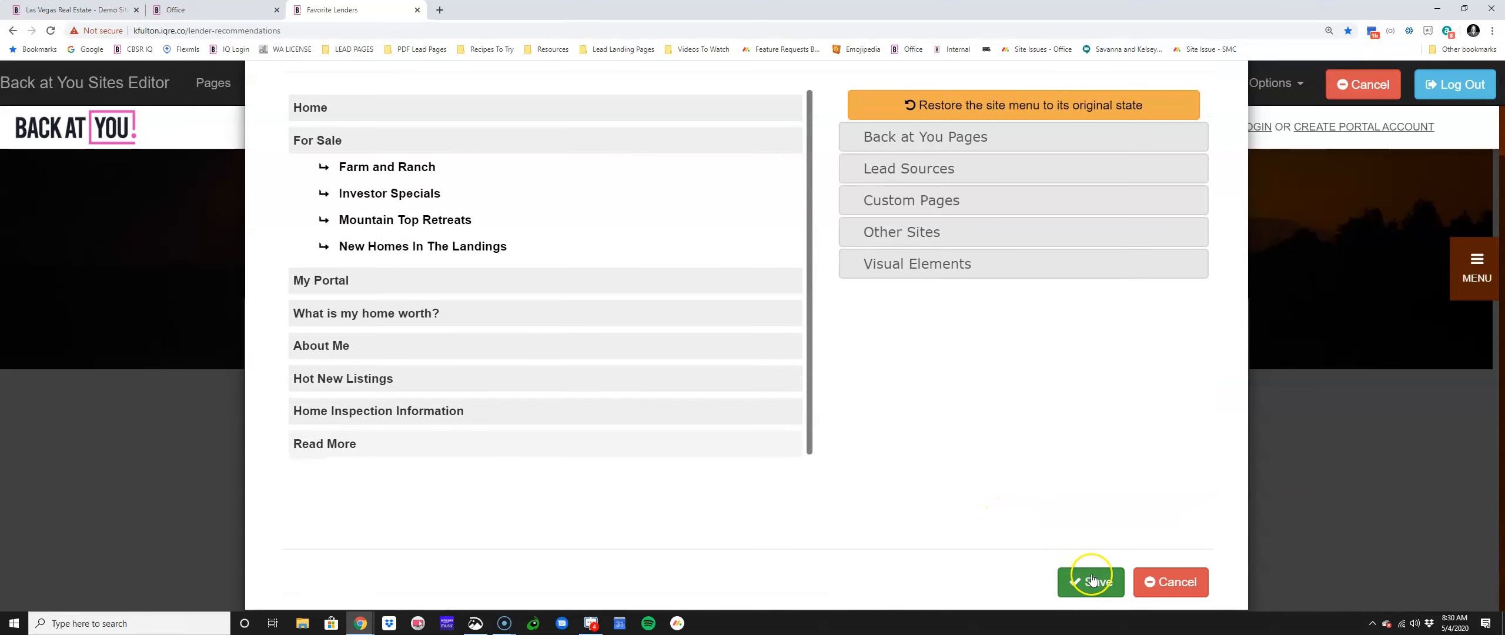
click(1091, 580)
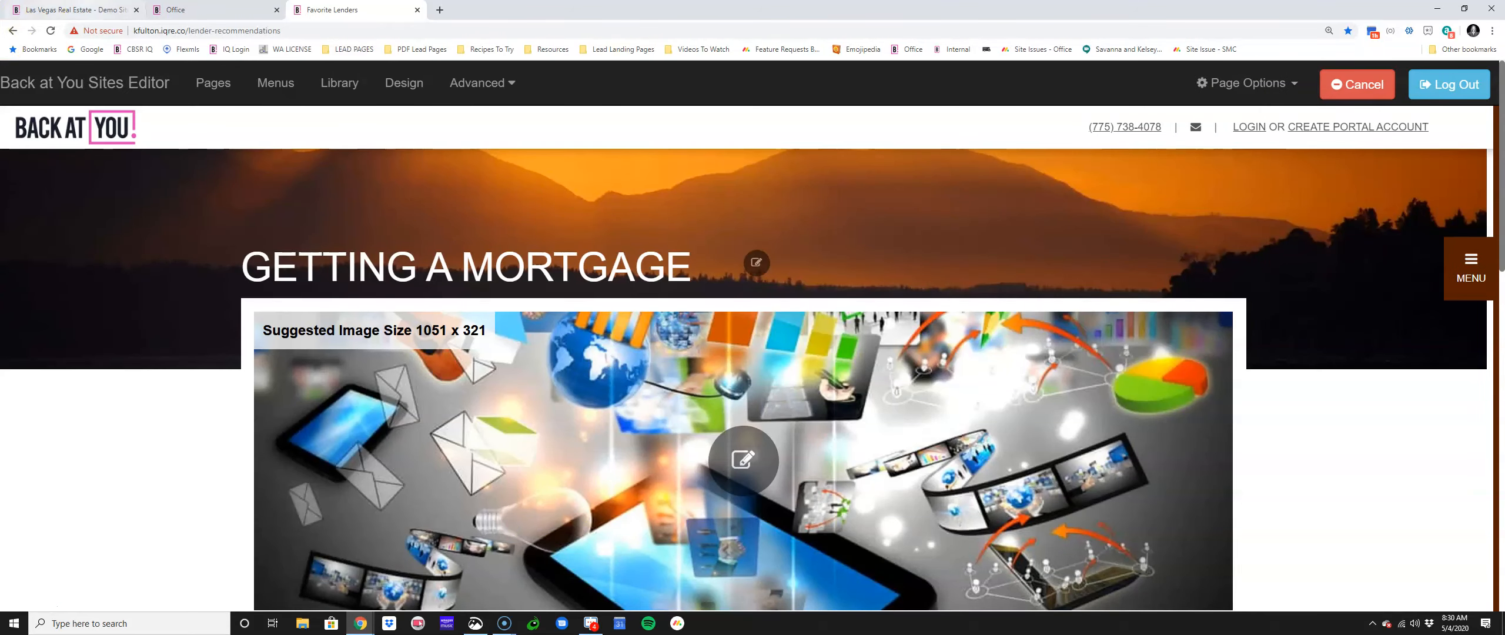
click(57, 30)
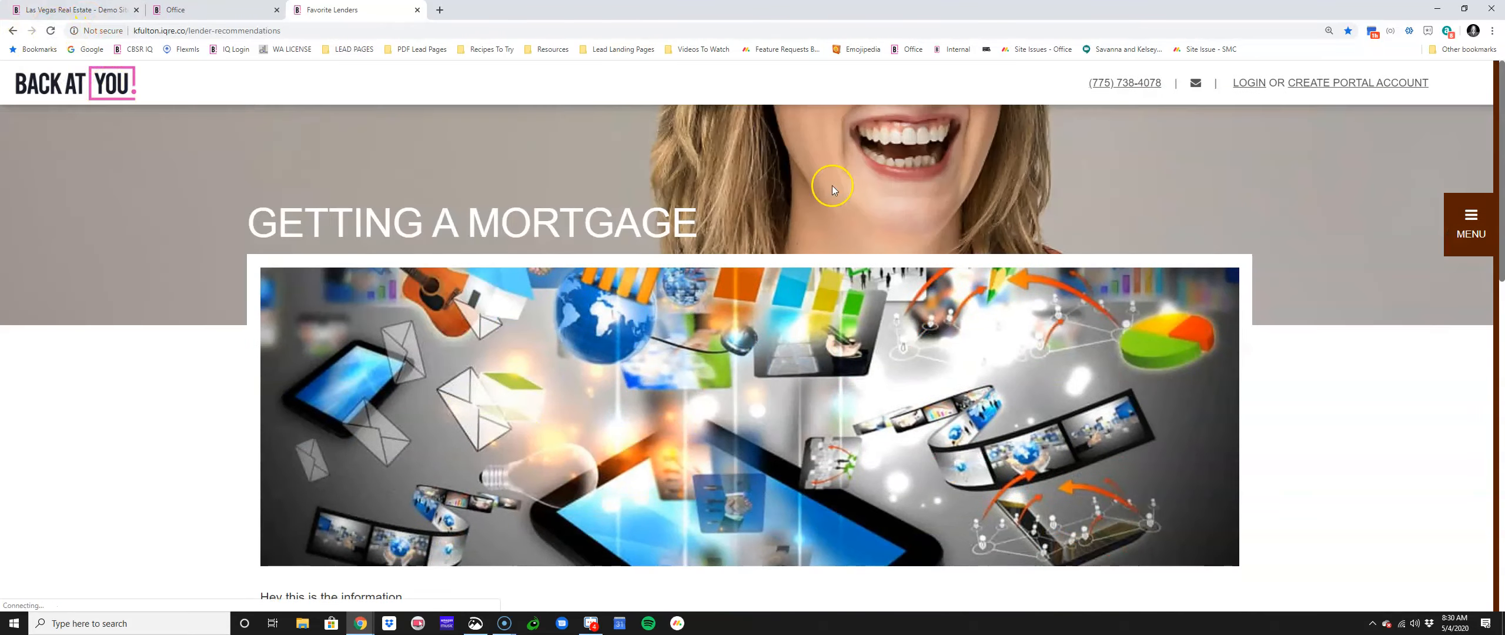
Step: Visit the home page, then open the Getting a Mortgage lender page through the site menu's Read More
click(1471, 223)
click(1265, 145)
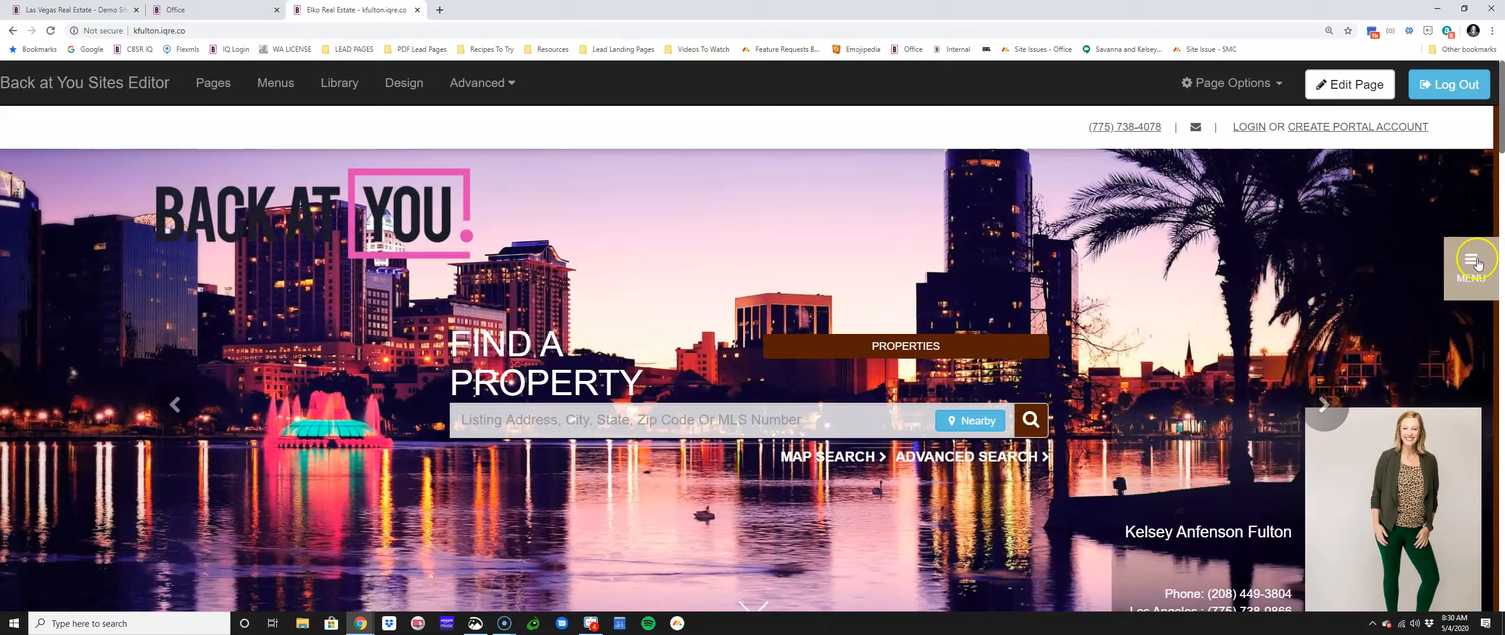
click(1471, 262)
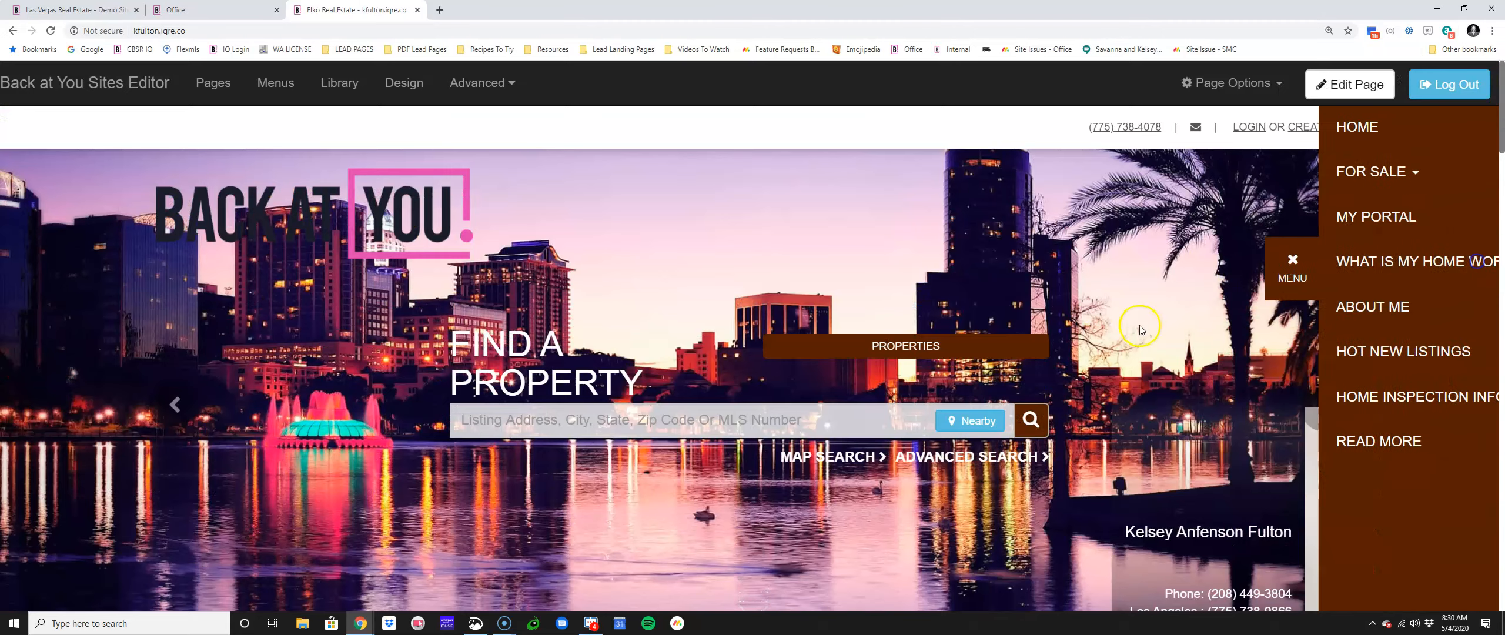
click(1287, 441)
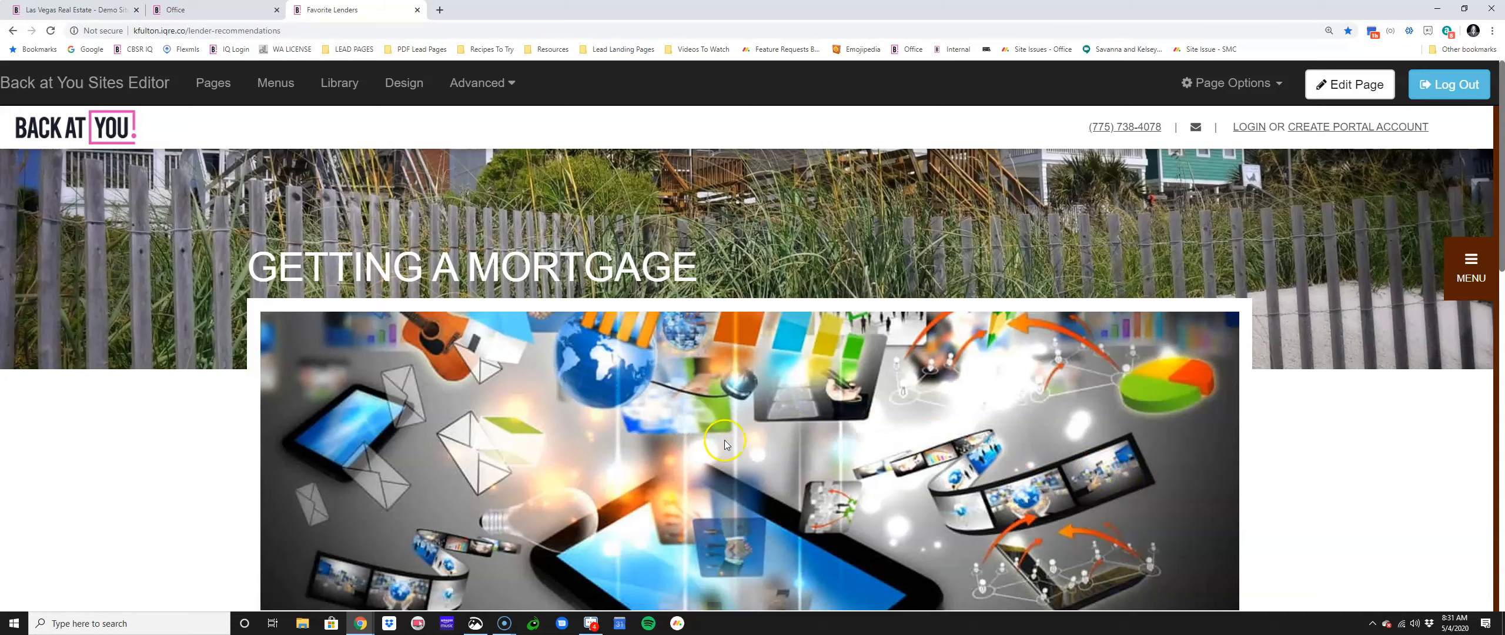
Step: Open facebook.com in a new tab and go to the MoveHere business page
click(435, 10)
text(facebook.com)
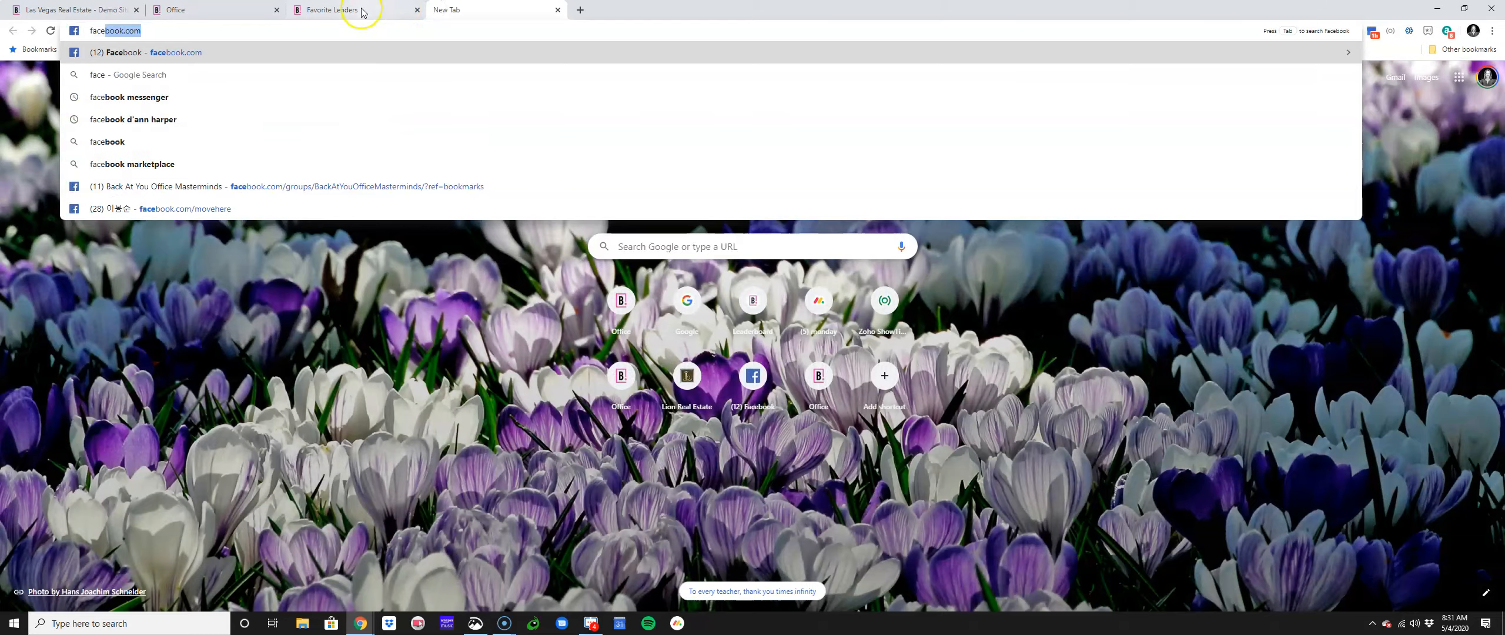
key(Return)
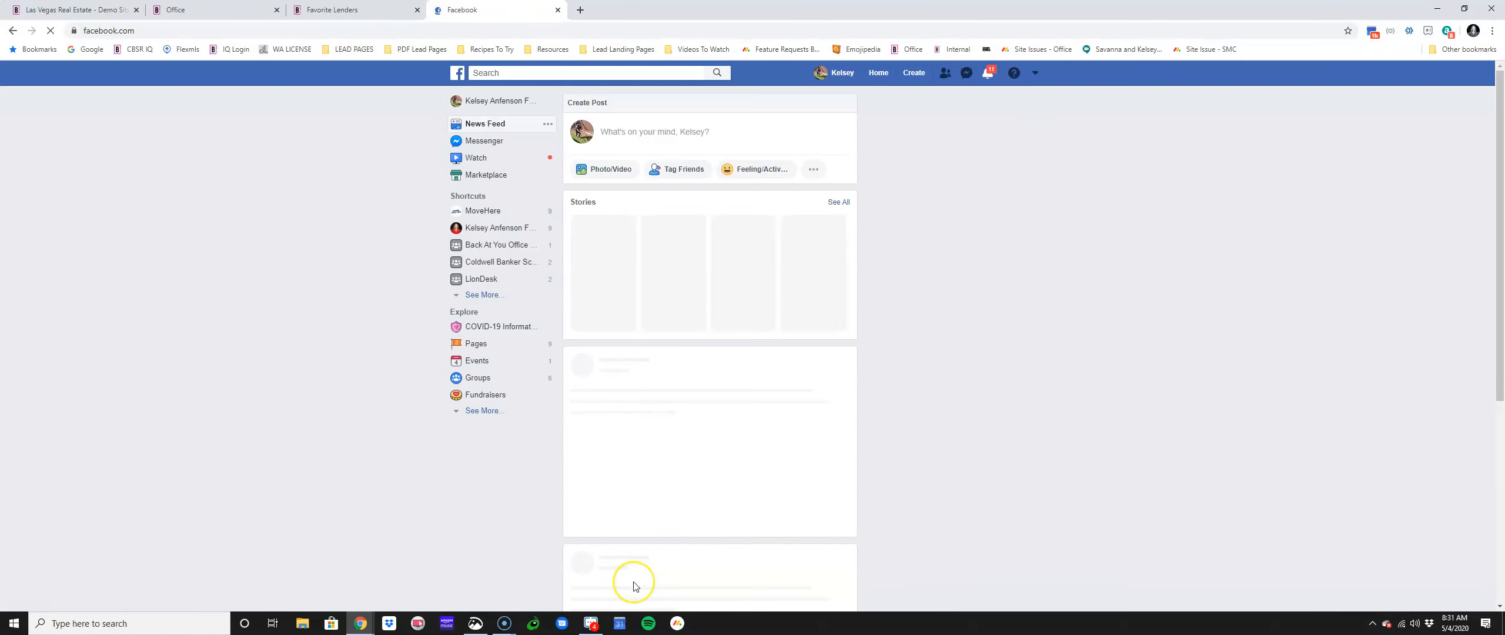
click(939, 159)
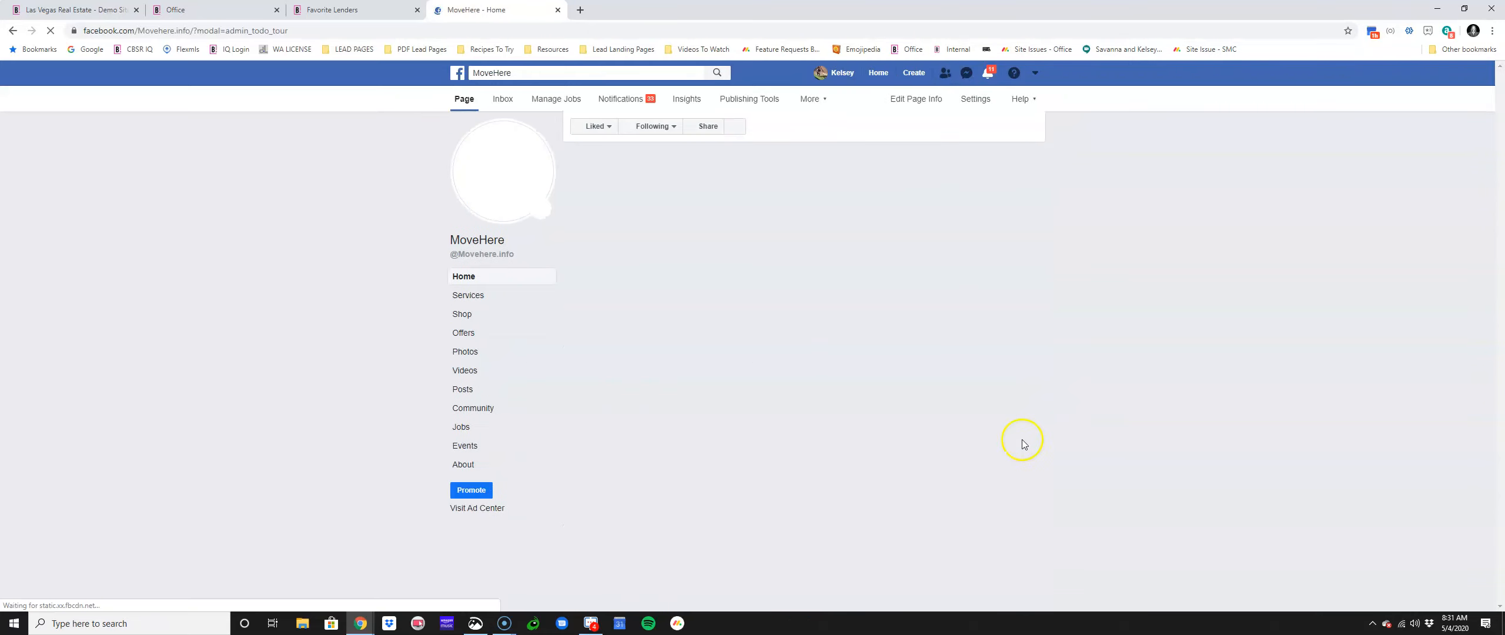
Step: Go to the MoveHere Ad Center, then return to the Getting a Mortgage page tab
click(1032, 77)
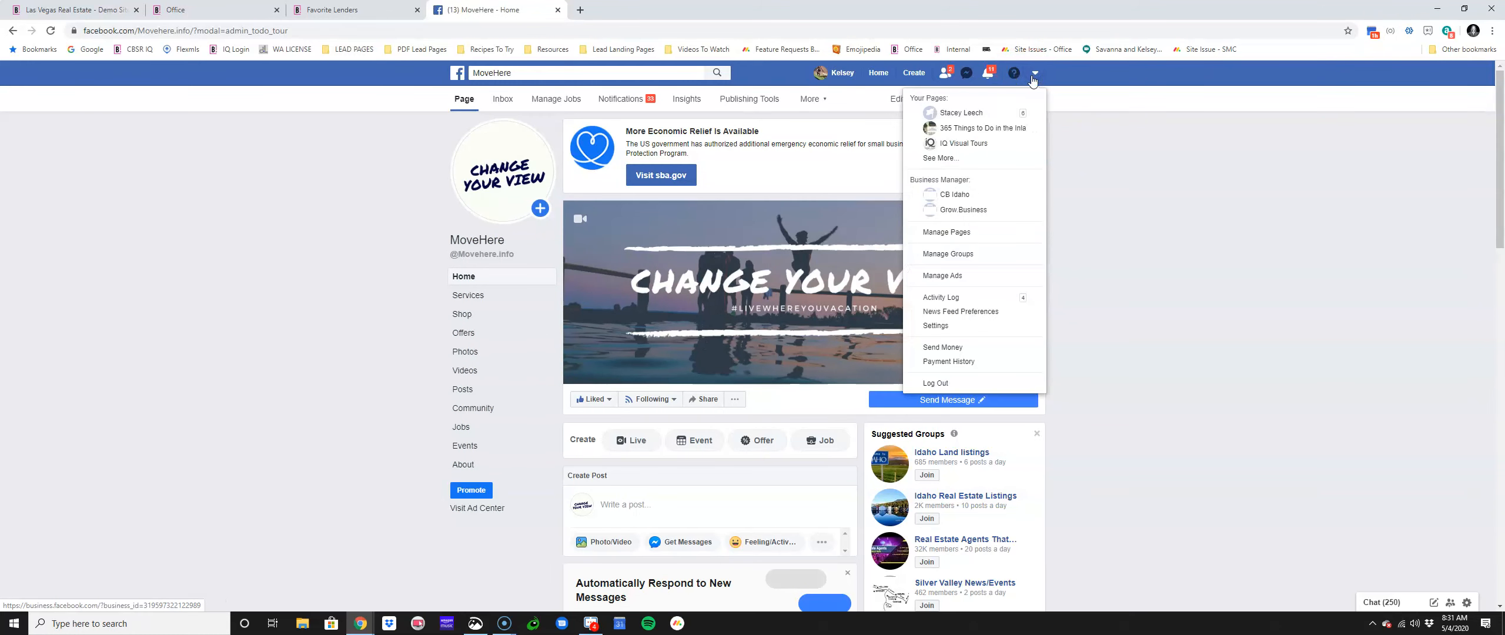
click(1032, 76)
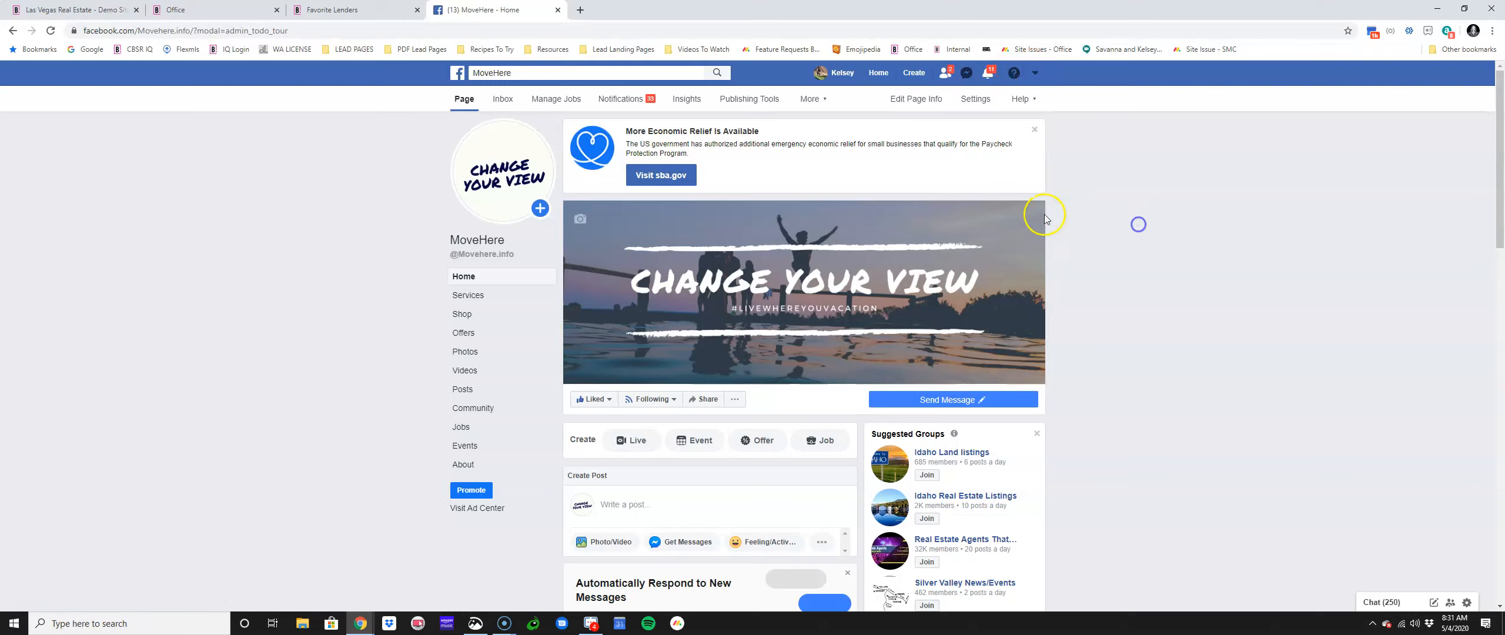
click(471, 491)
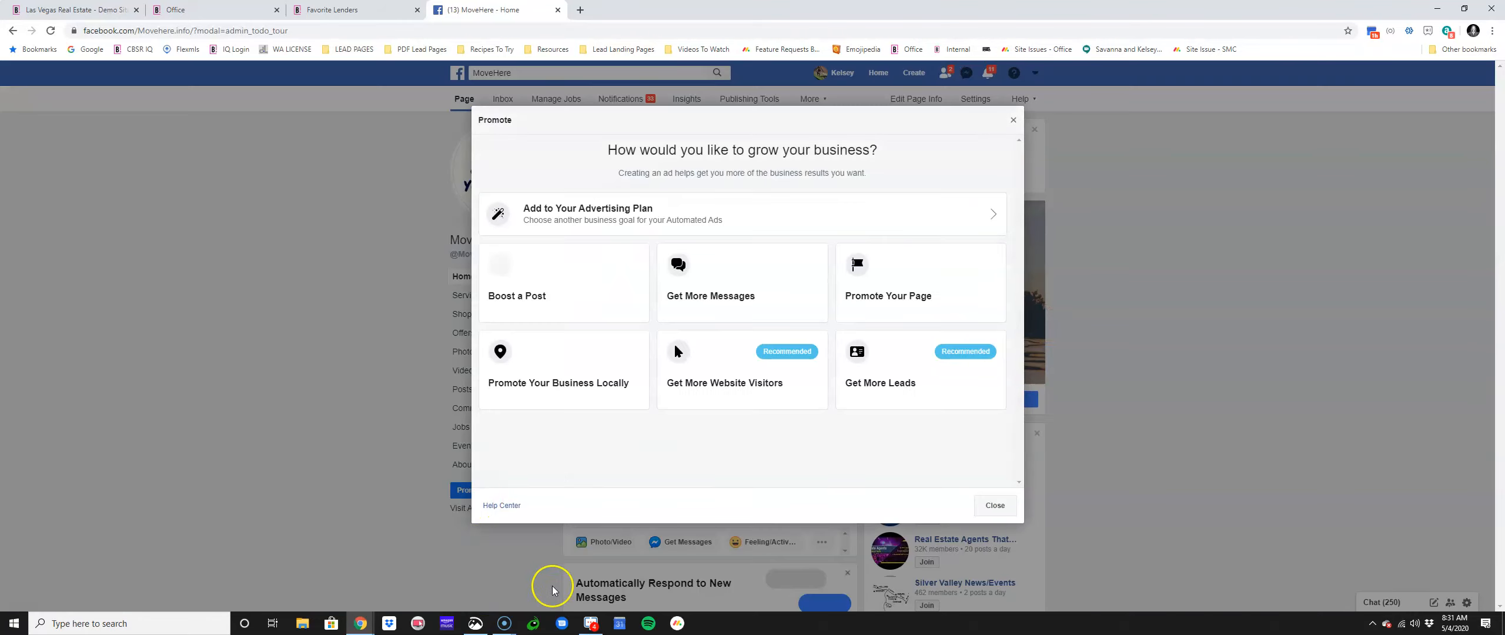
click(1012, 120)
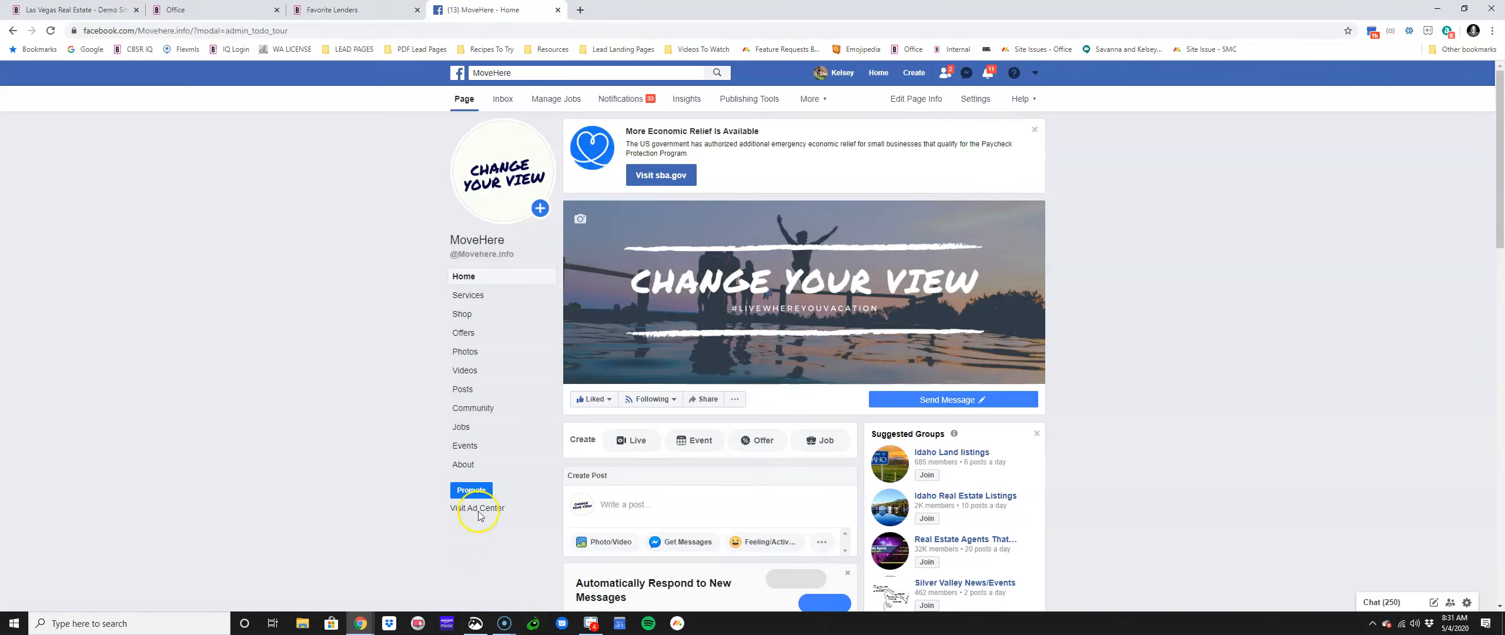
click(478, 509)
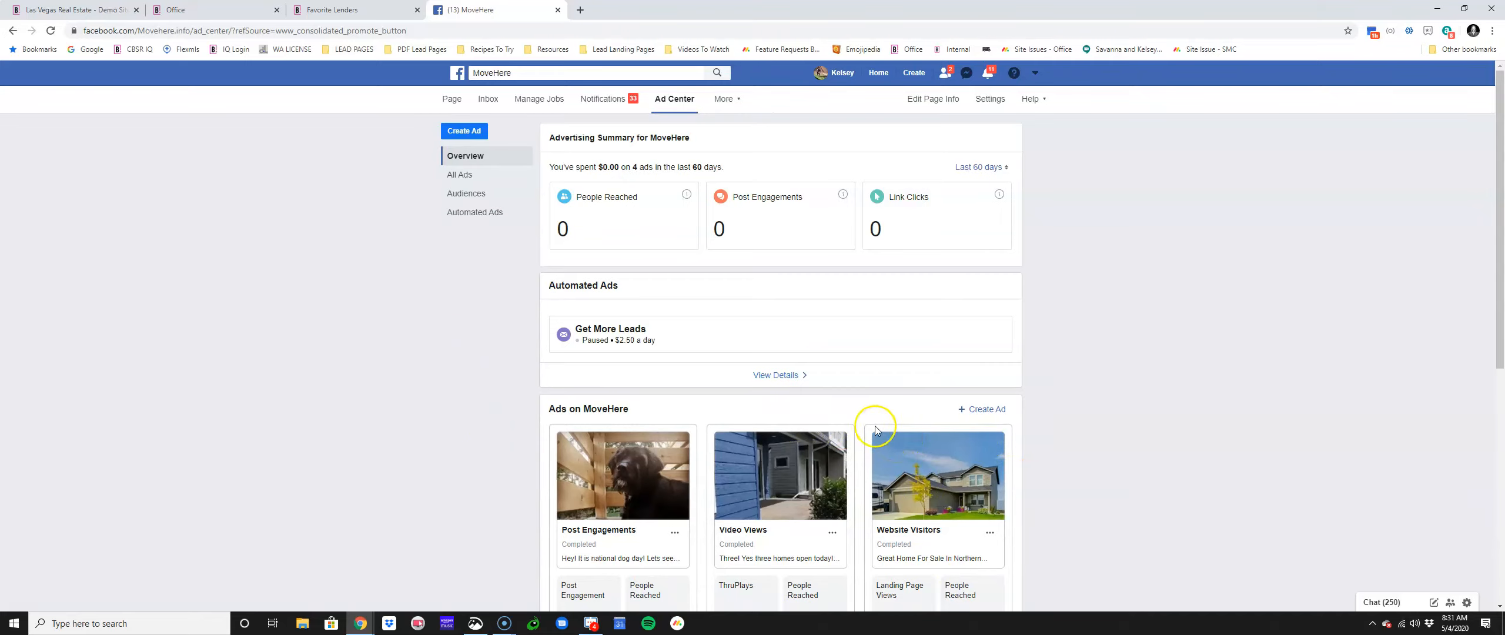
click(212, 9)
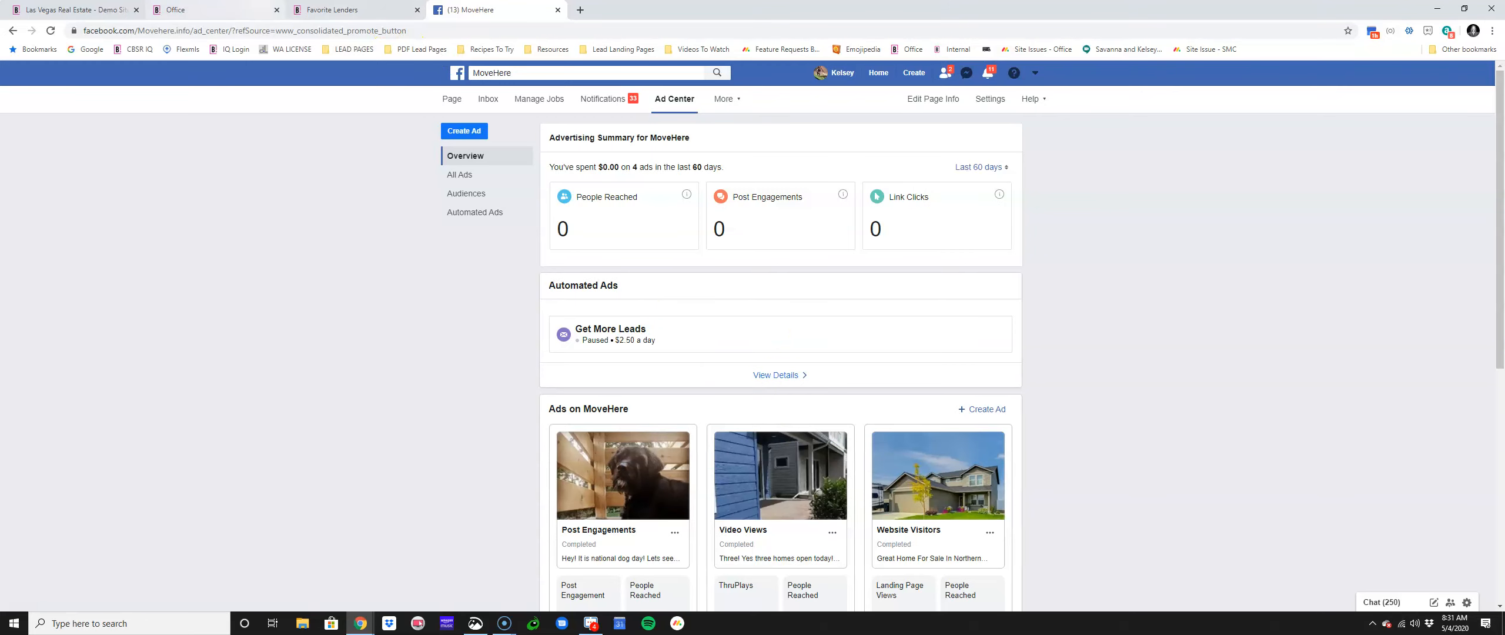
click(322, 11)
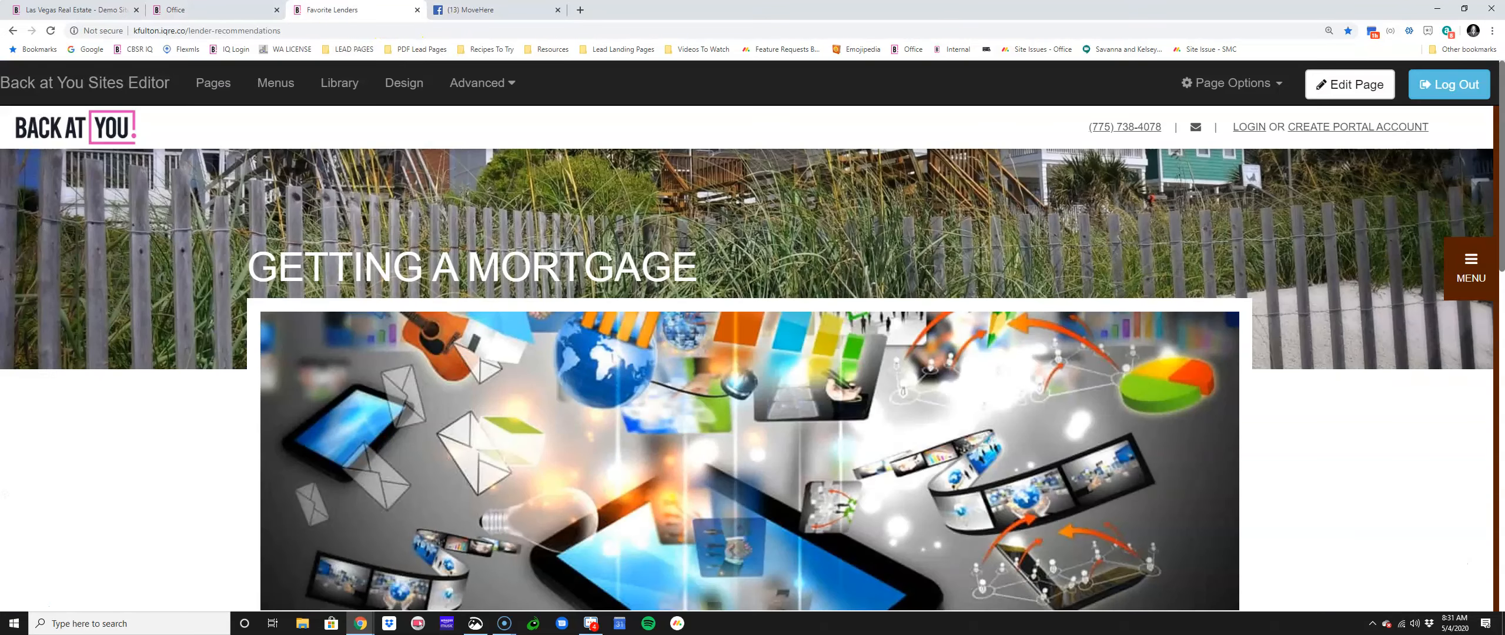
Step: Select the lender page's web address, then switch back to the MoveHere Ad Center tab
click(301, 29)
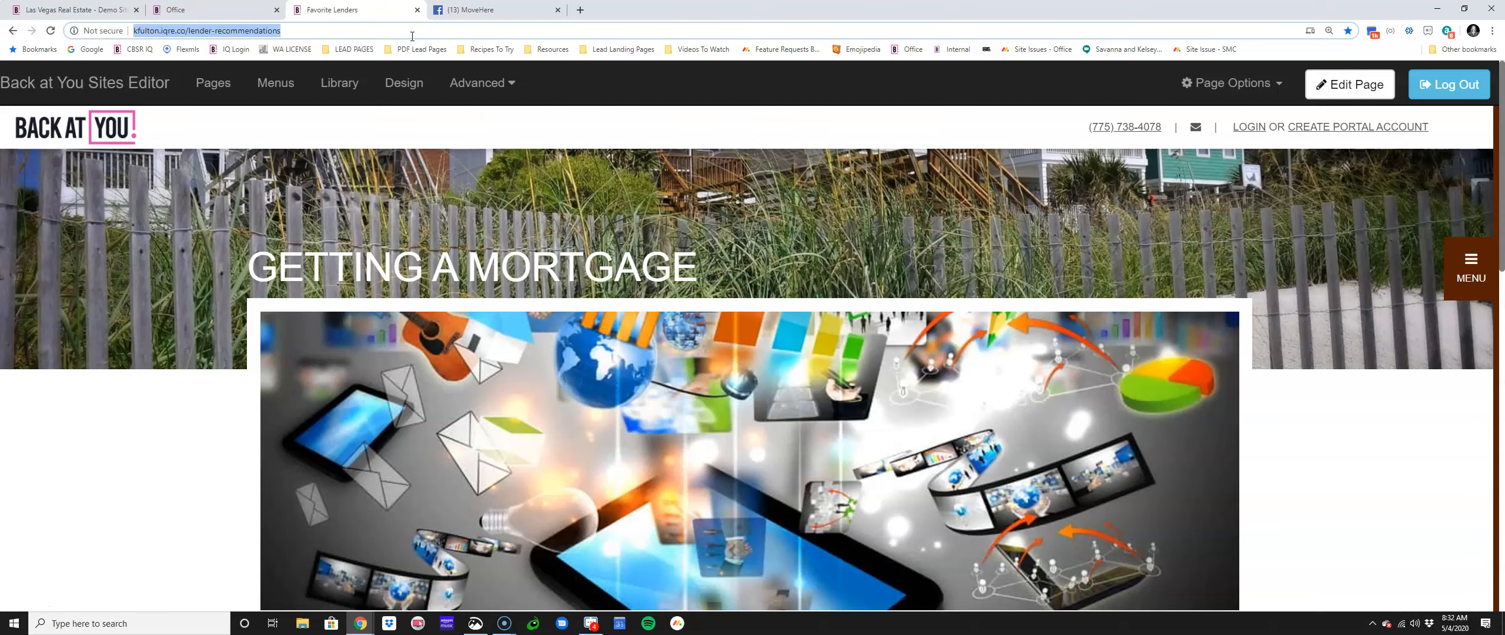
click(499, 10)
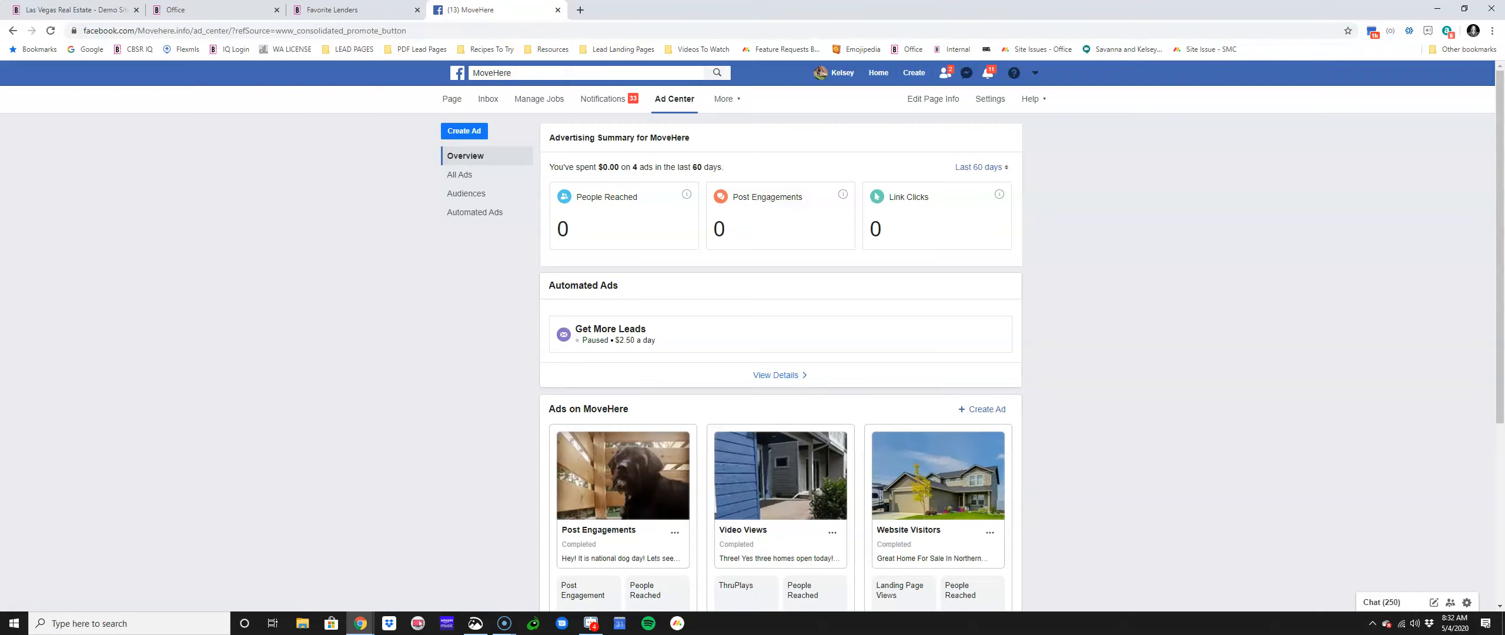
click(459, 131)
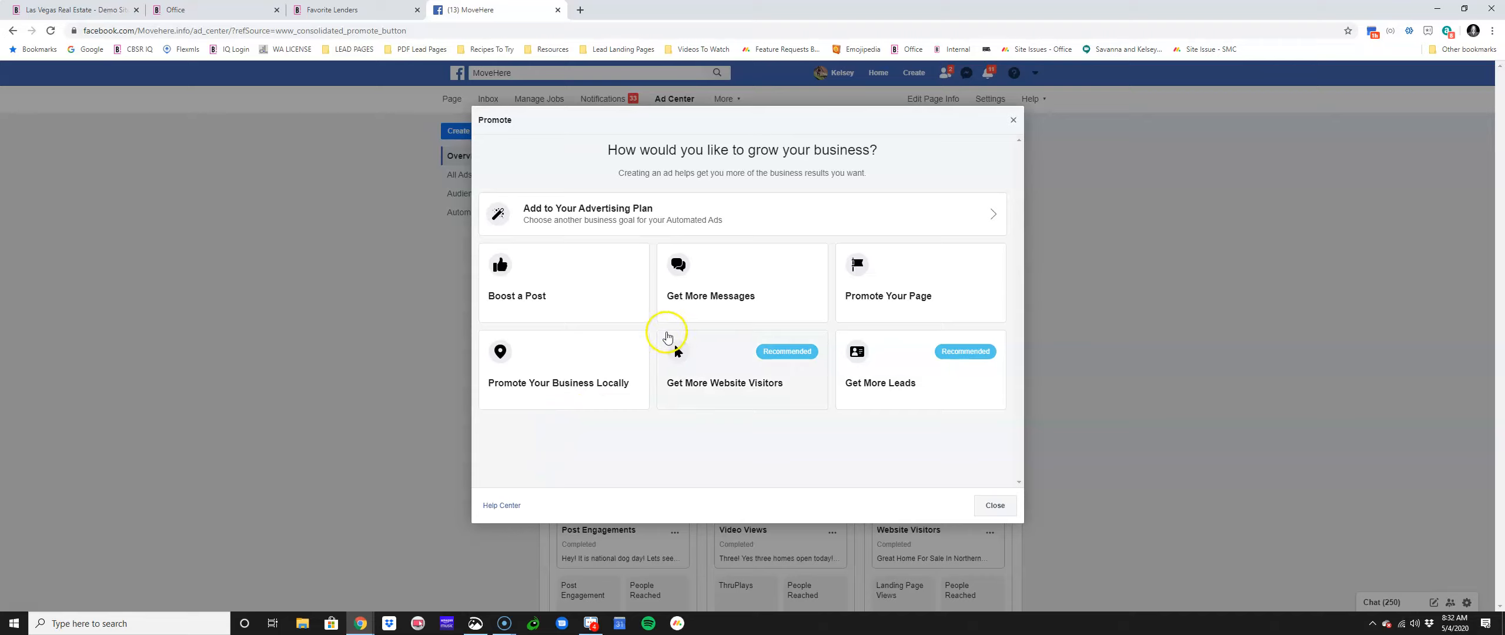
click(666, 339)
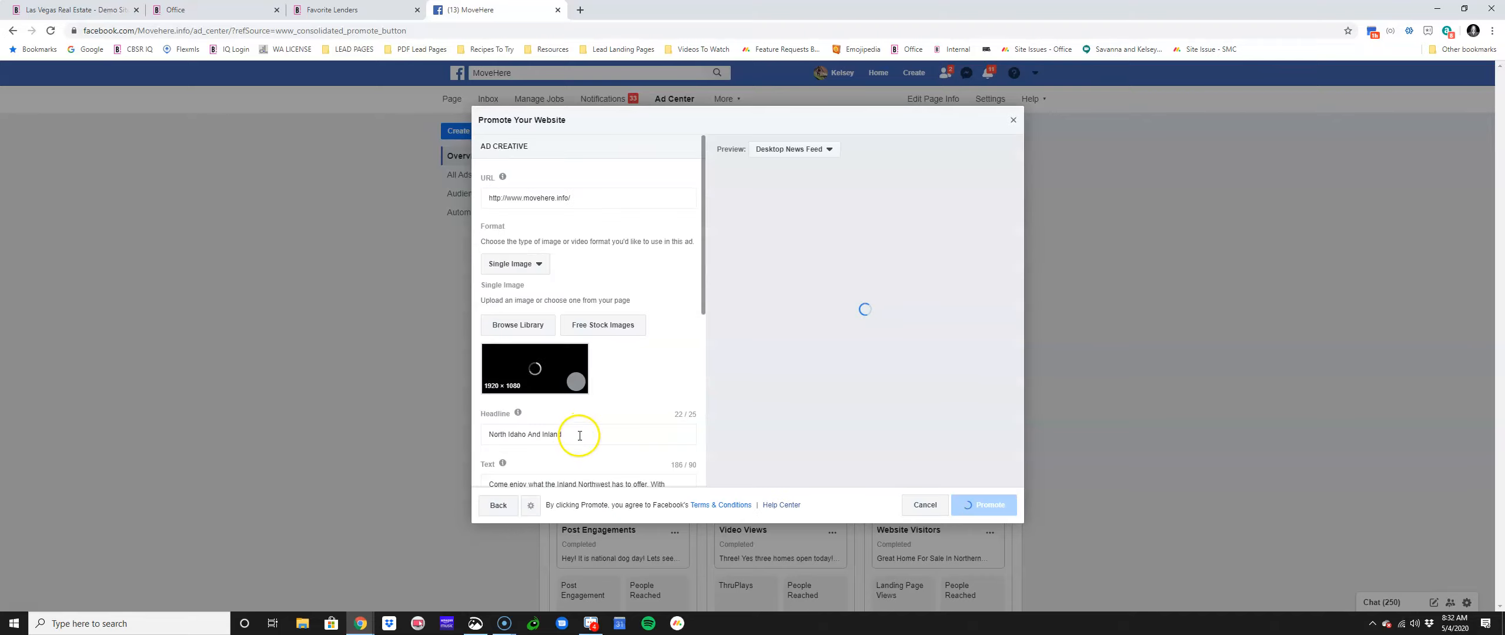
scroll(578, 431, down, 2)
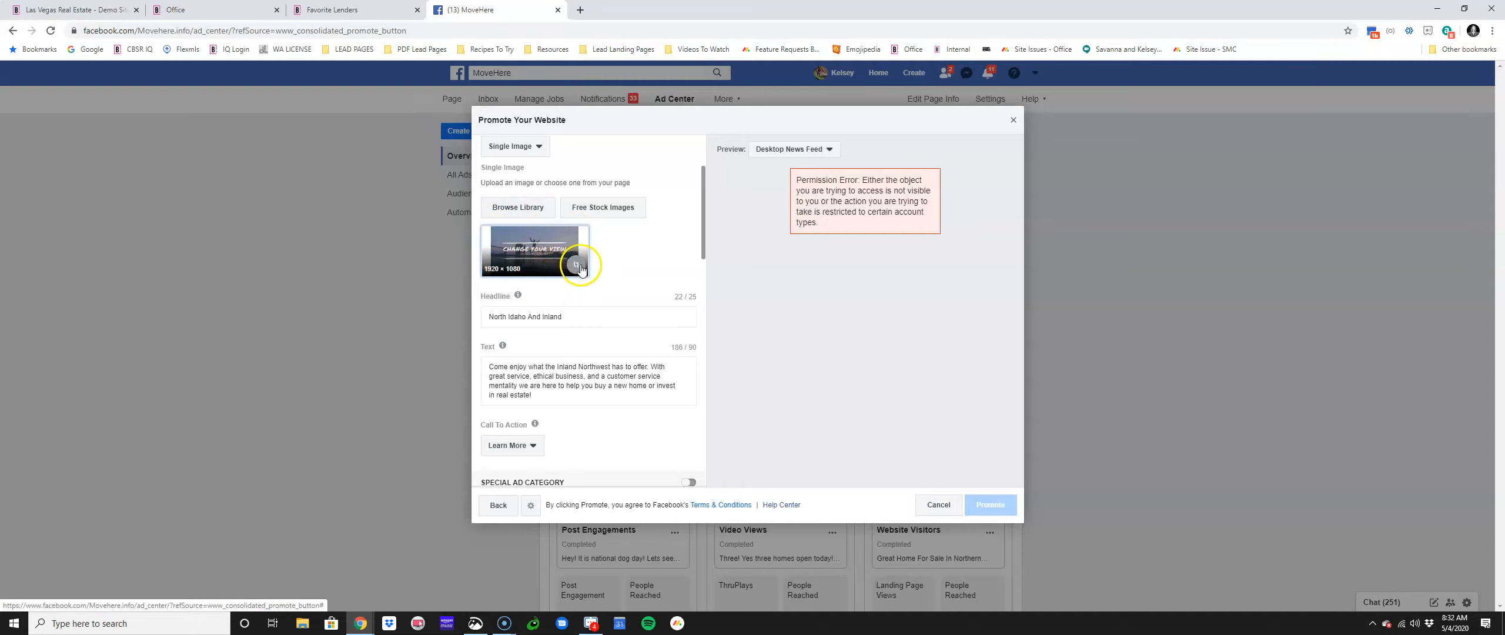
click(578, 268)
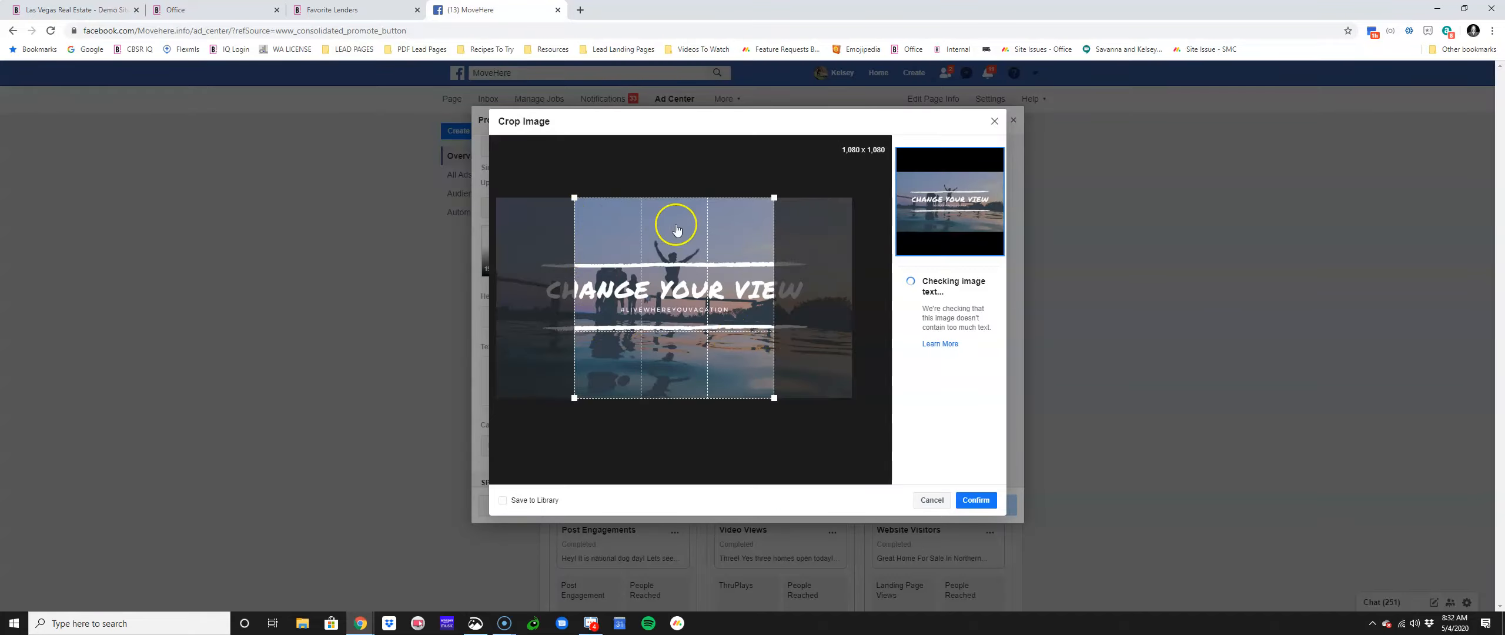
click(992, 122)
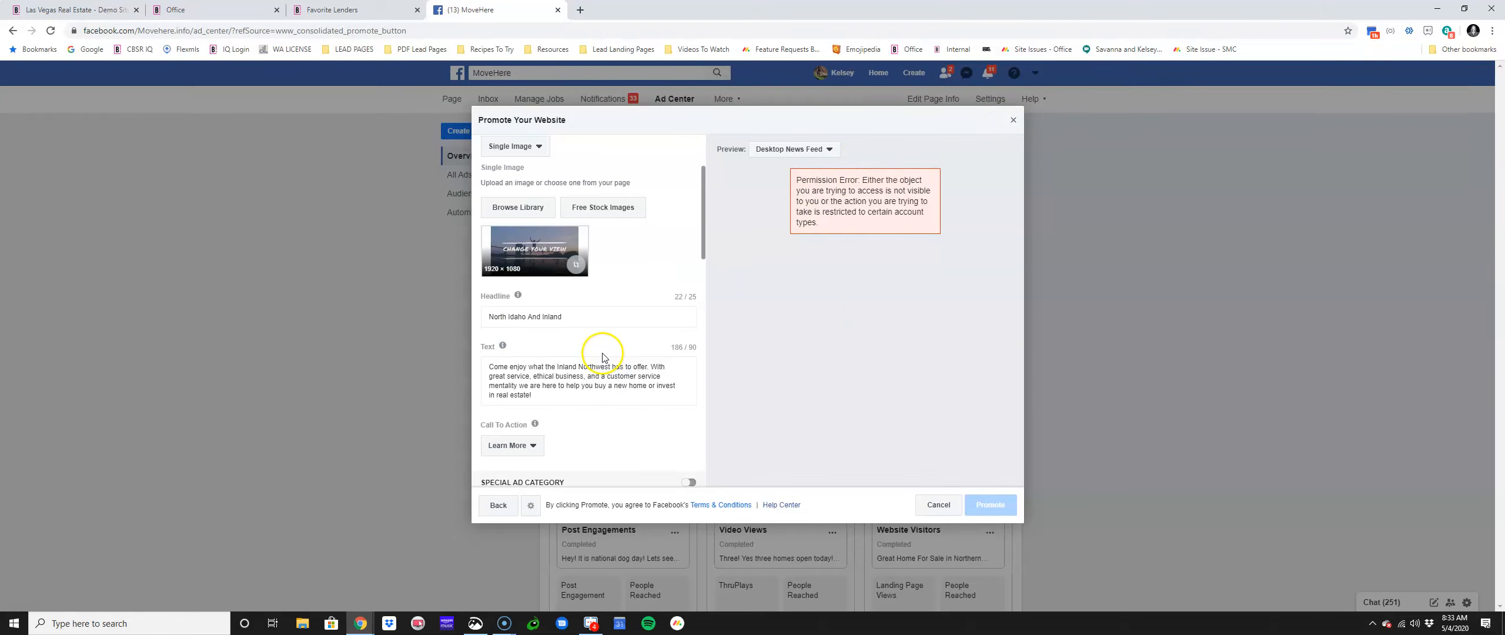
scroll(566, 433, down, 4)
click(532, 212)
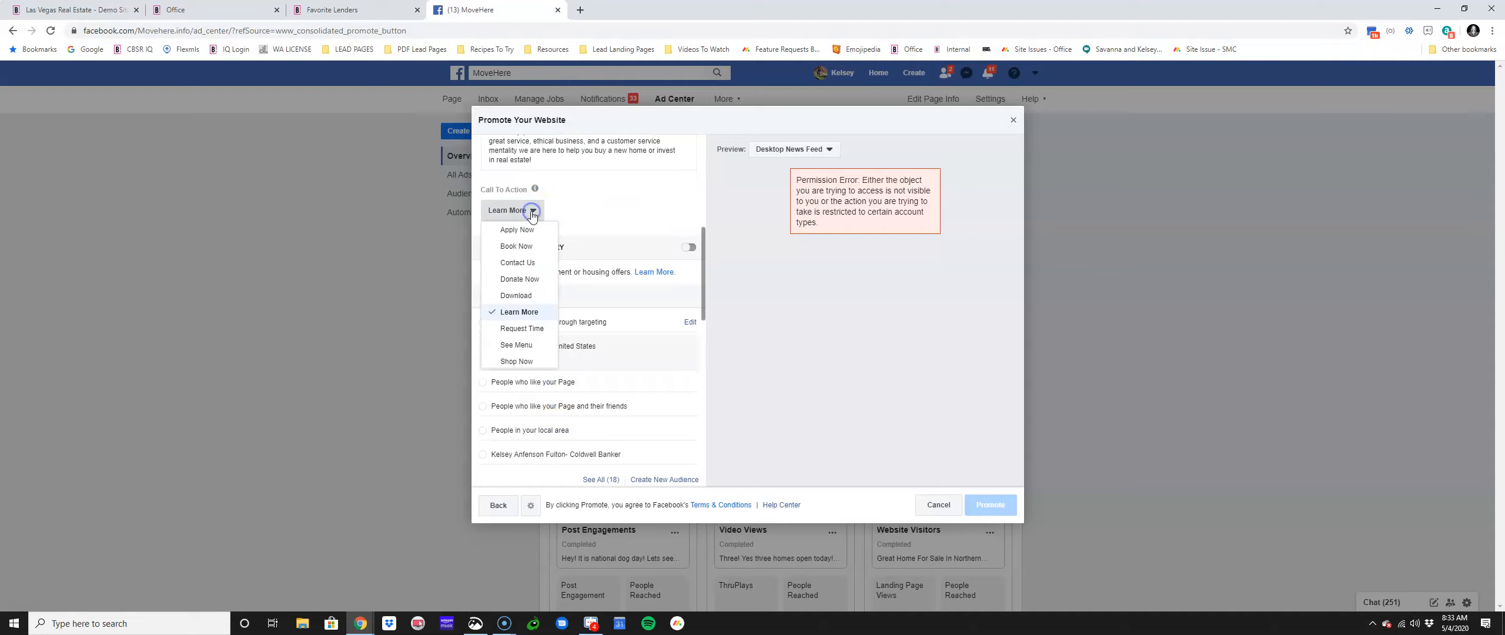
click(532, 212)
scroll(544, 233, down, 3)
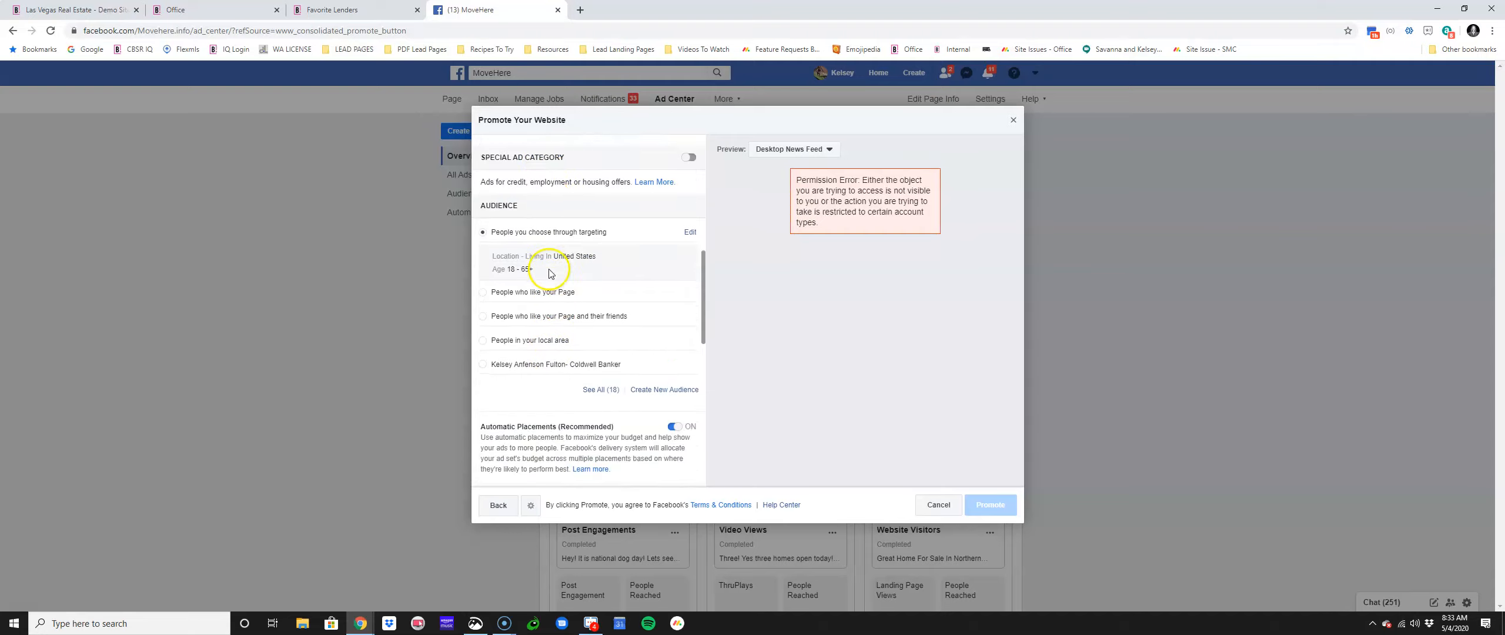
scroll(552, 334, down, 4)
scroll(552, 334, down, 4)
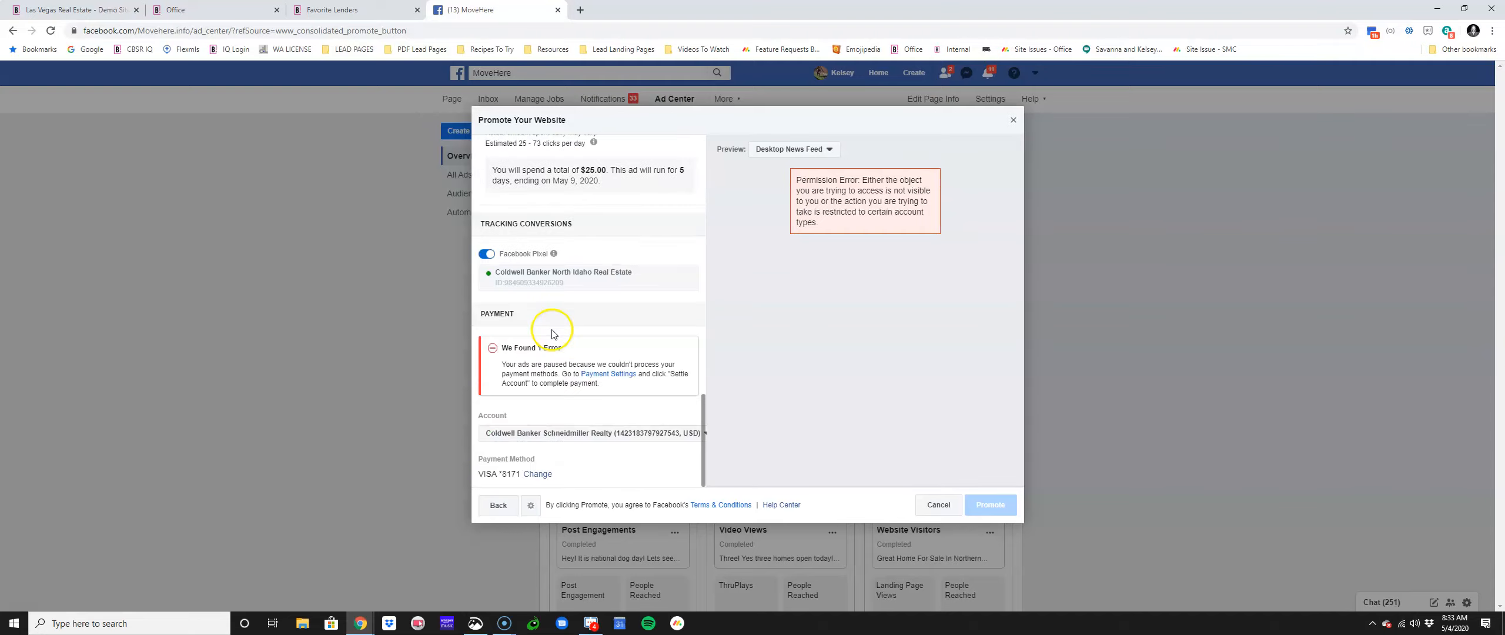
click(578, 425)
scroll(582, 420, up, 10)
click(1013, 120)
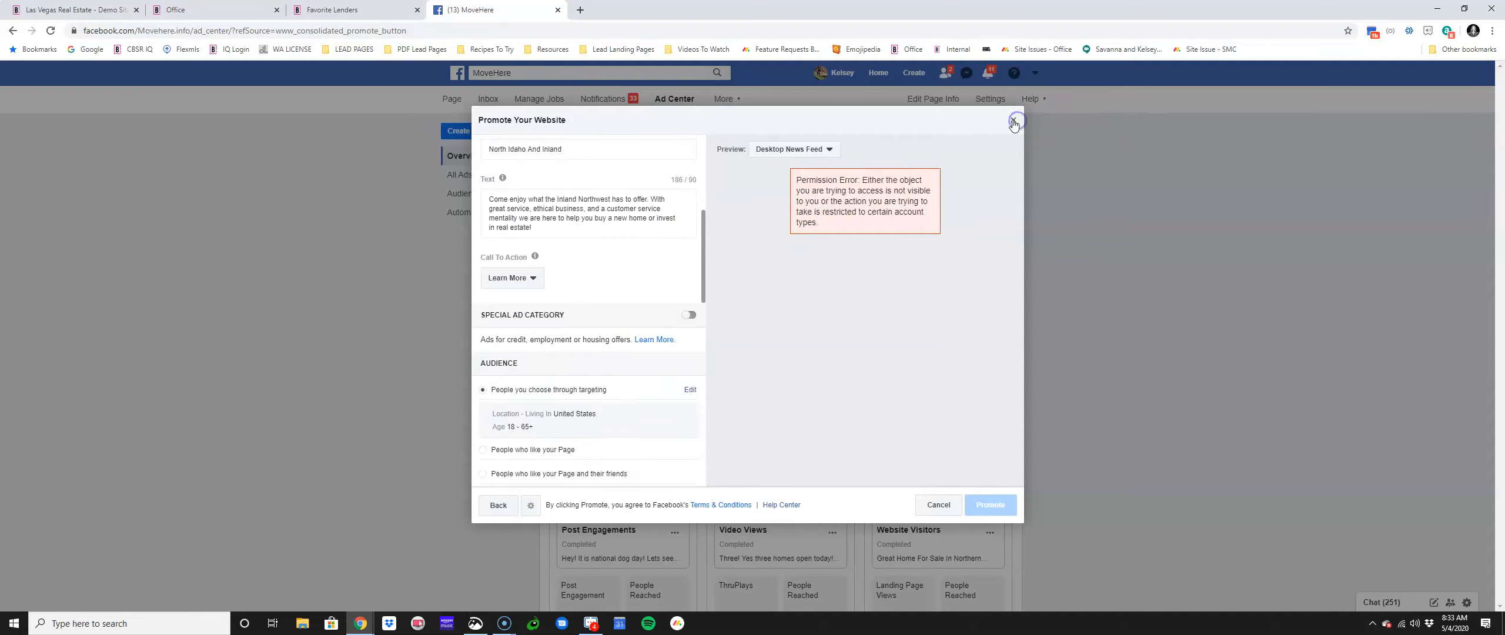
click(804, 292)
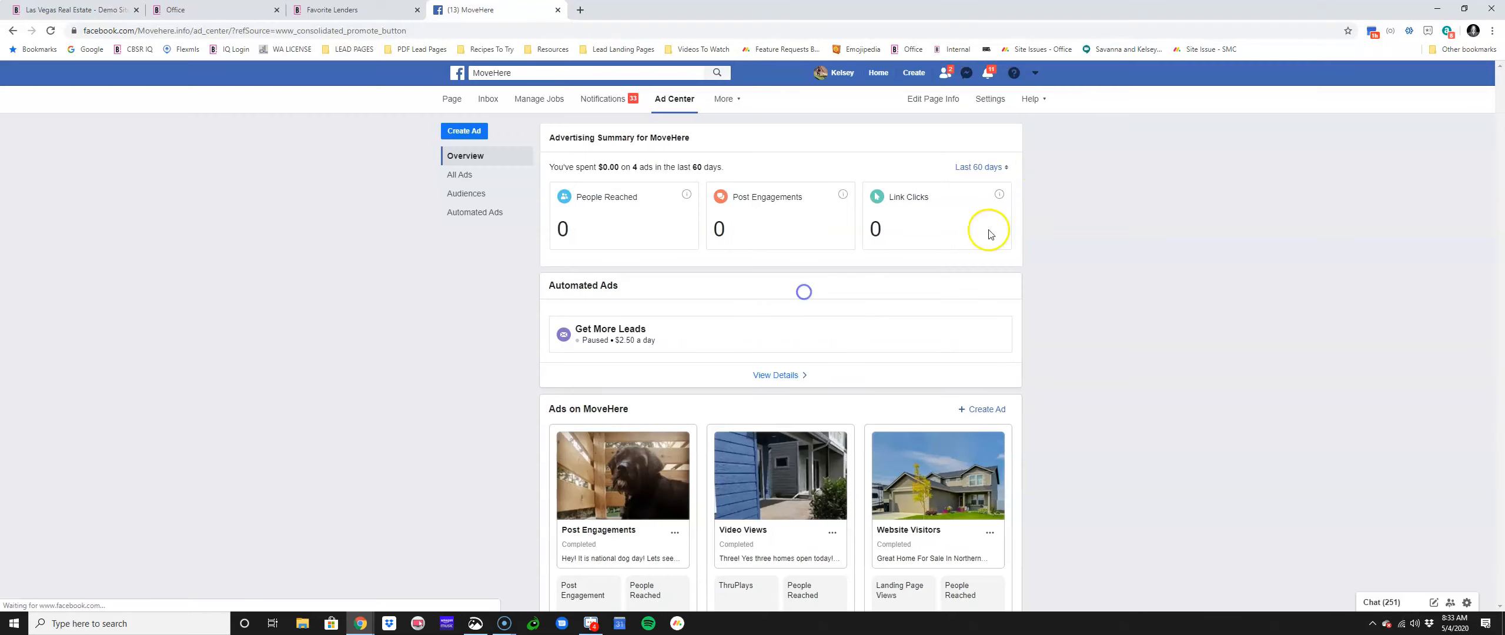
Step: Via Business Manager's Grow.Business account, open Move Here's ads and start a new campaign
click(1034, 72)
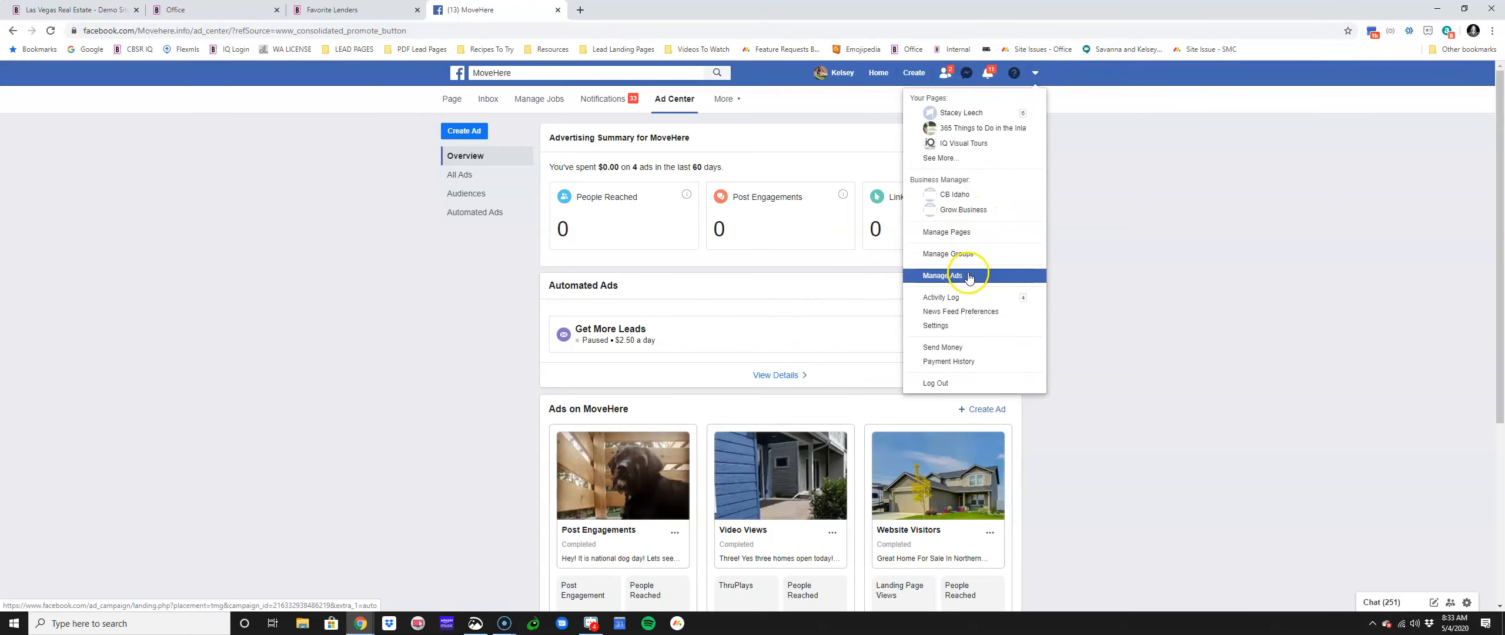
click(968, 278)
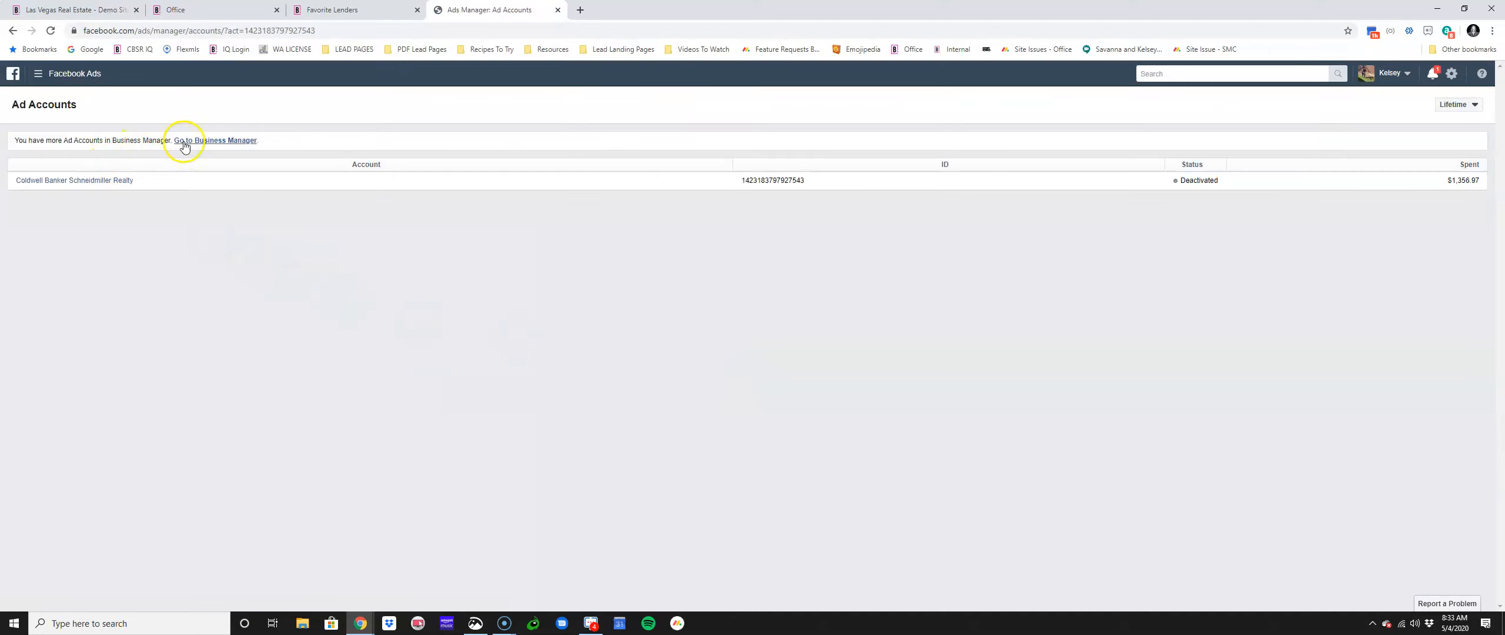
click(184, 144)
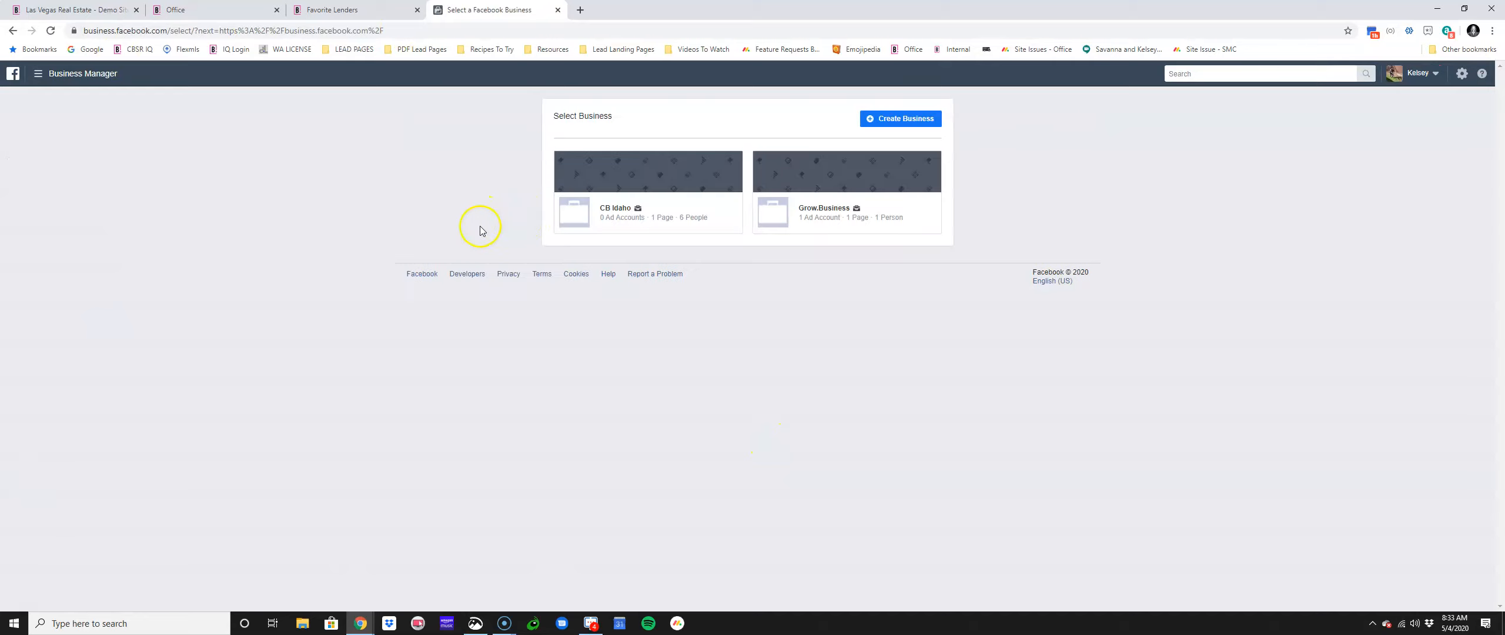
click(807, 185)
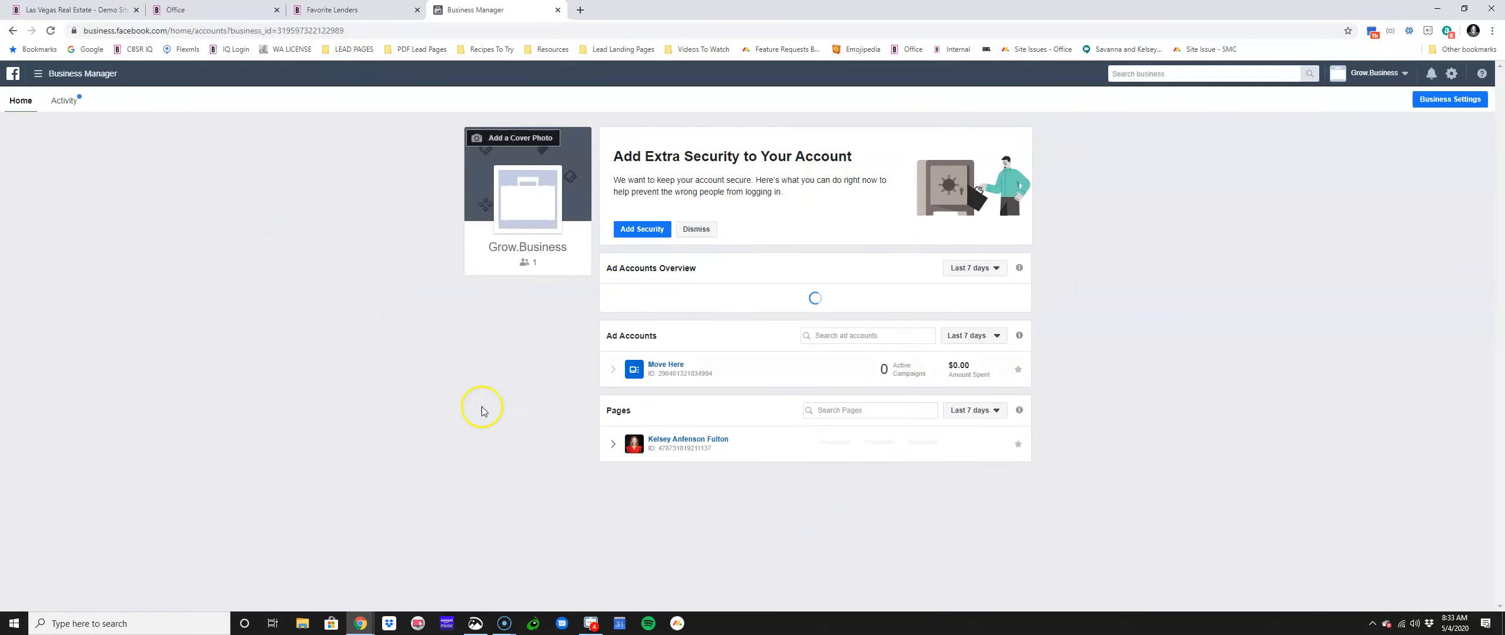
click(652, 376)
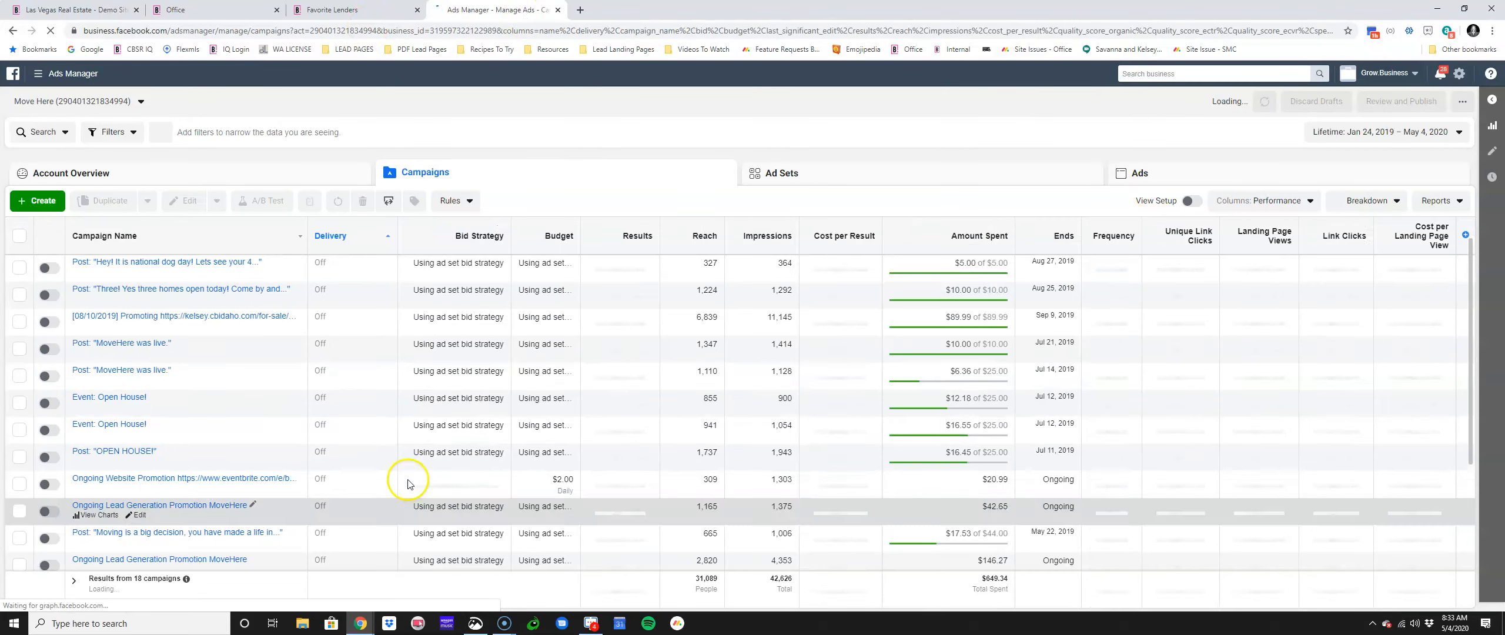
click(294, 376)
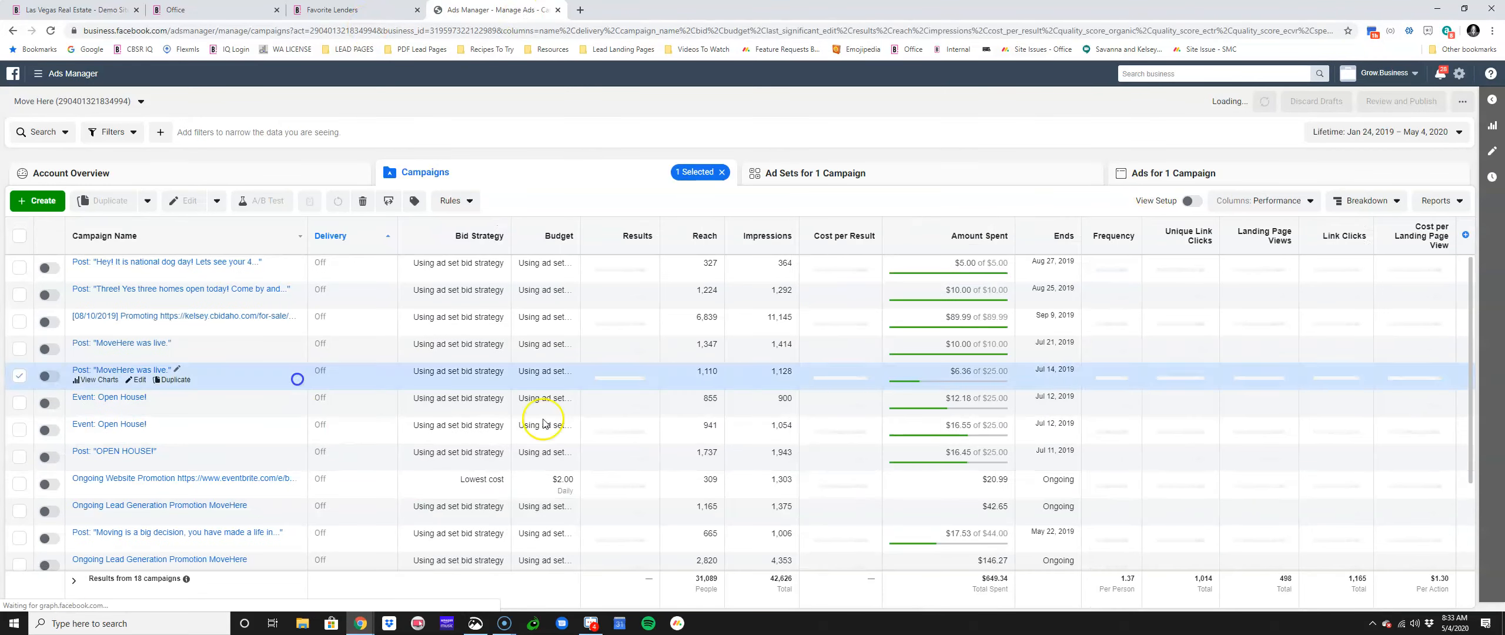
click(13, 201)
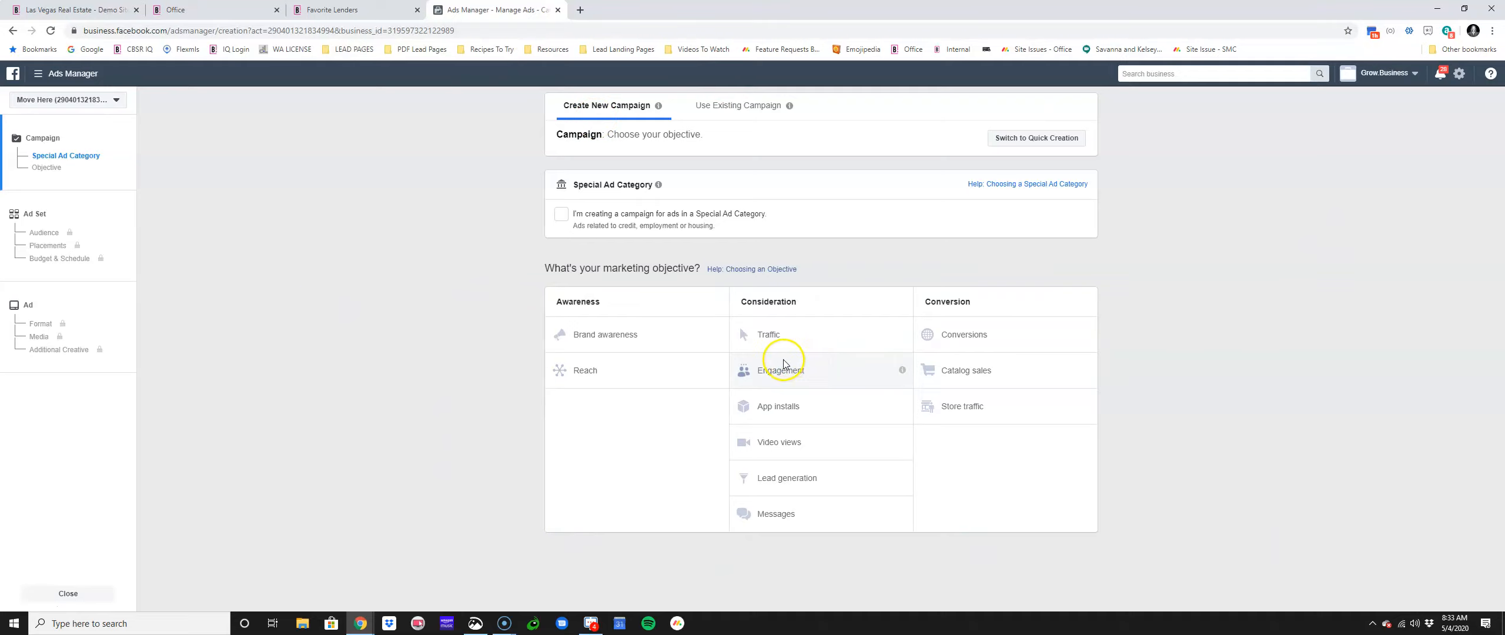
click(41, 9)
Step: Switch to the Getting a Mortgage page tab and scroll down to its three placeholder columns
click(263, 7)
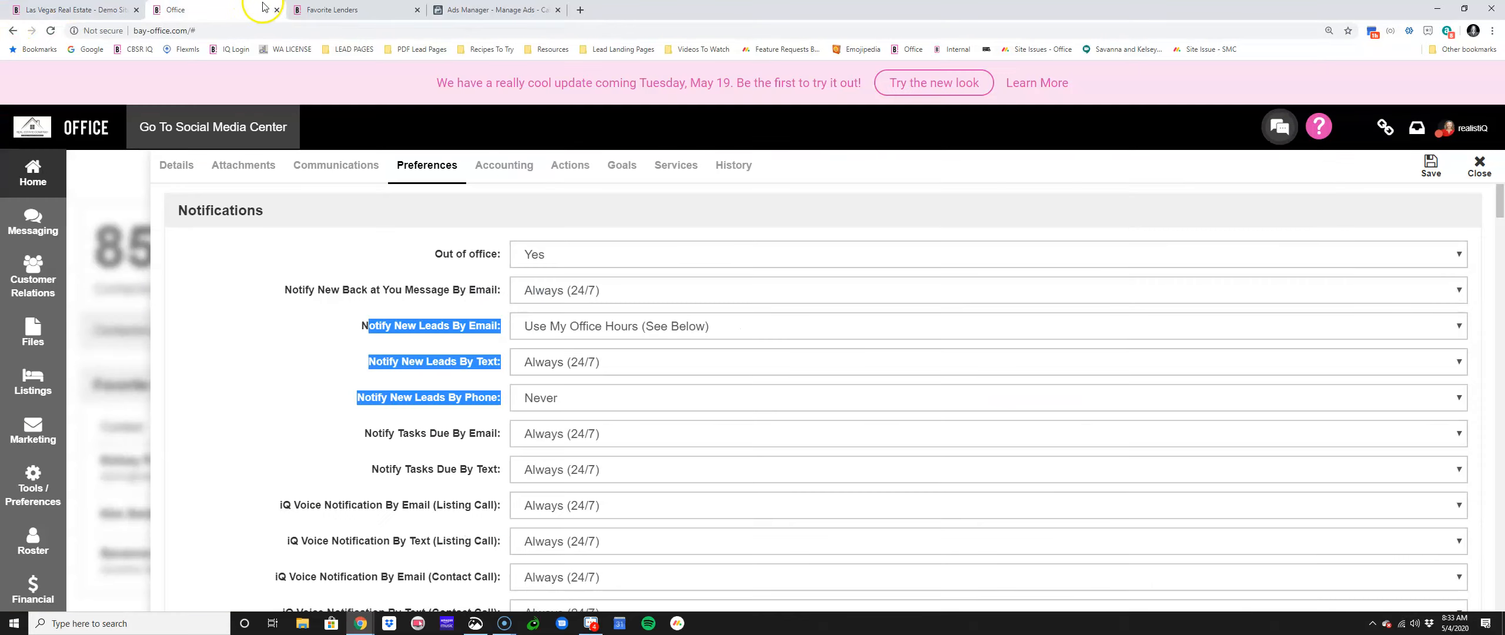
click(318, 10)
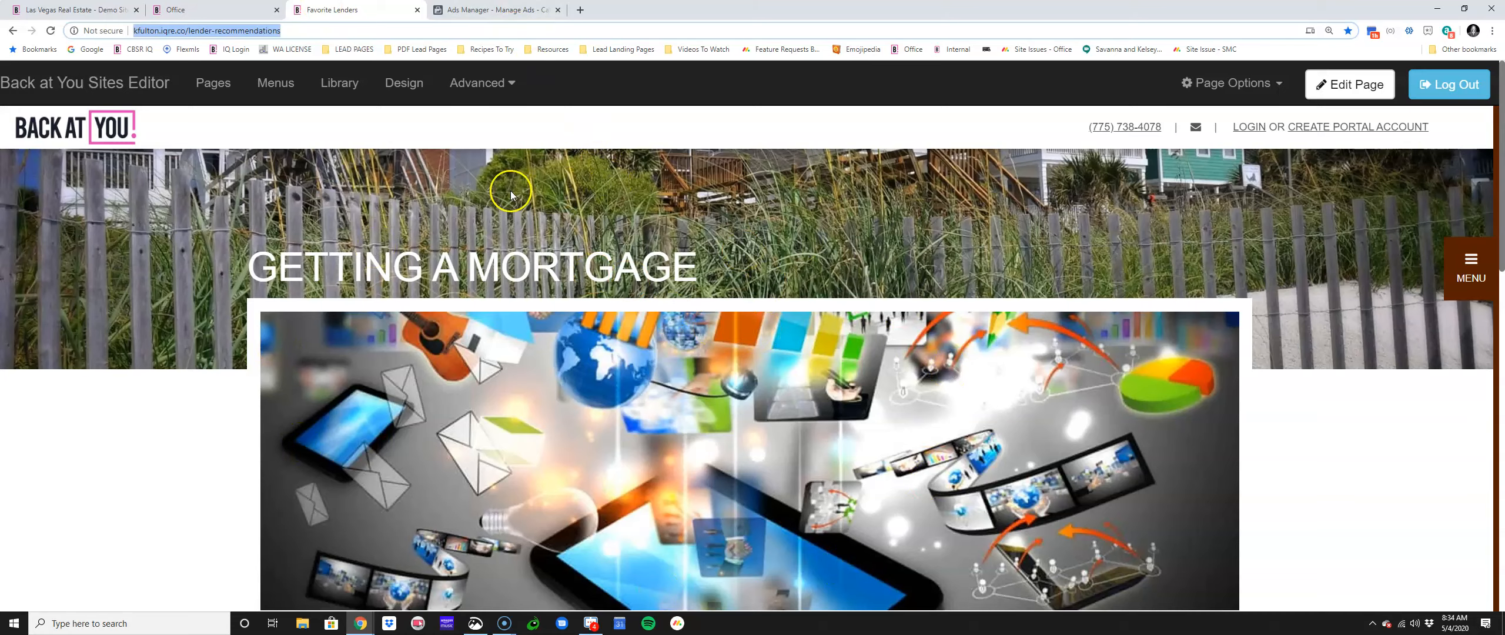
scroll(751, 274, down, 6)
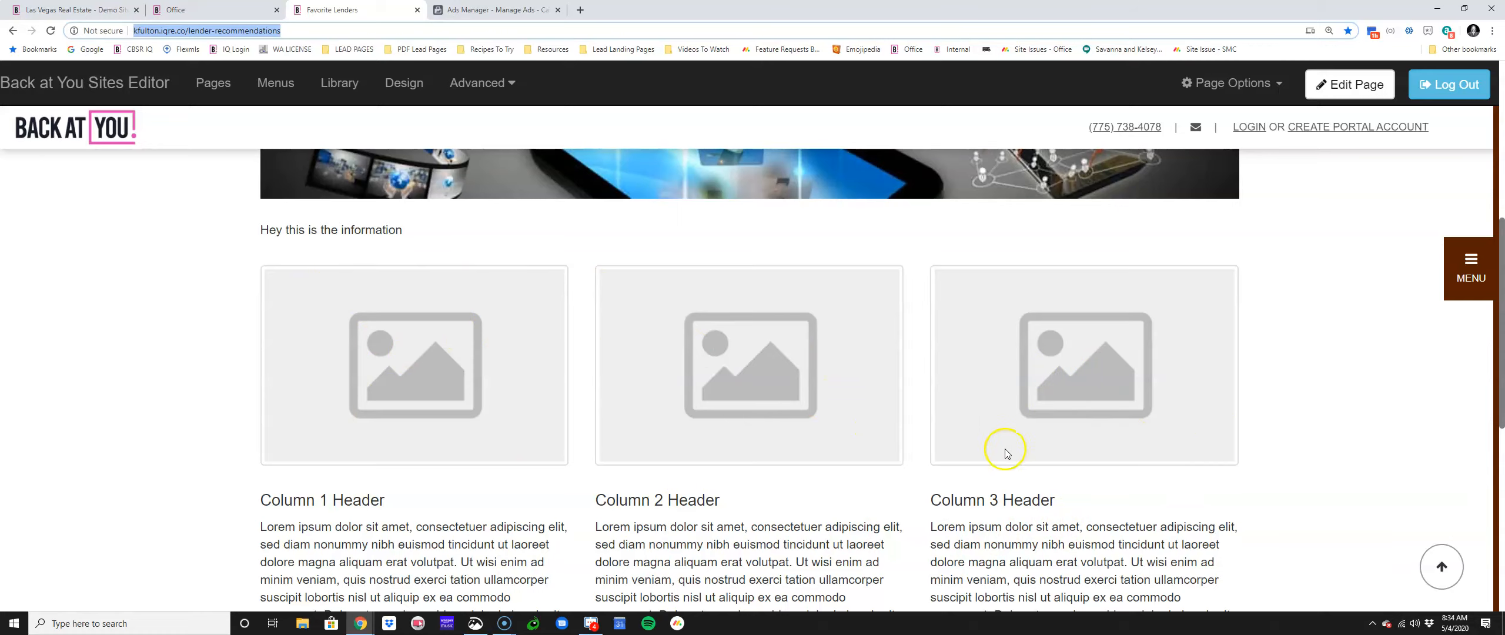
Step: Start a new page based on Areas Template 1
click(228, 85)
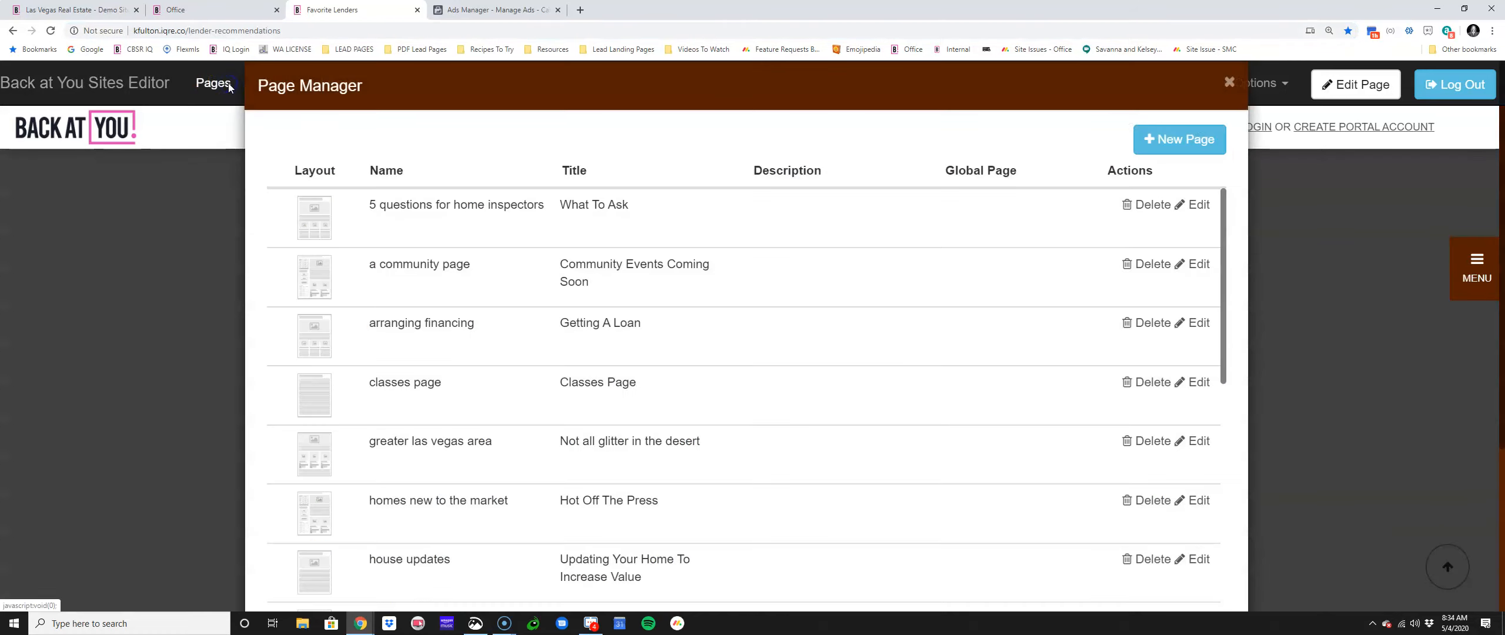
click(1175, 152)
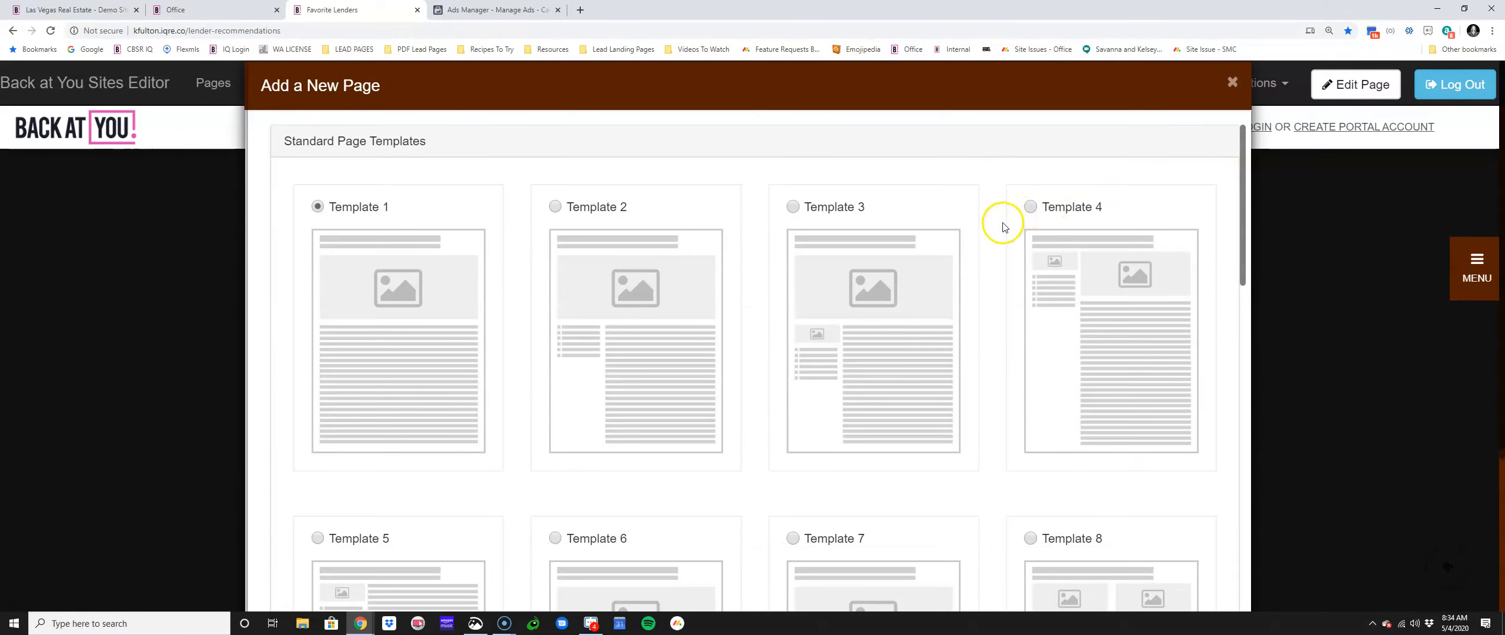
scroll(994, 302, down, 15)
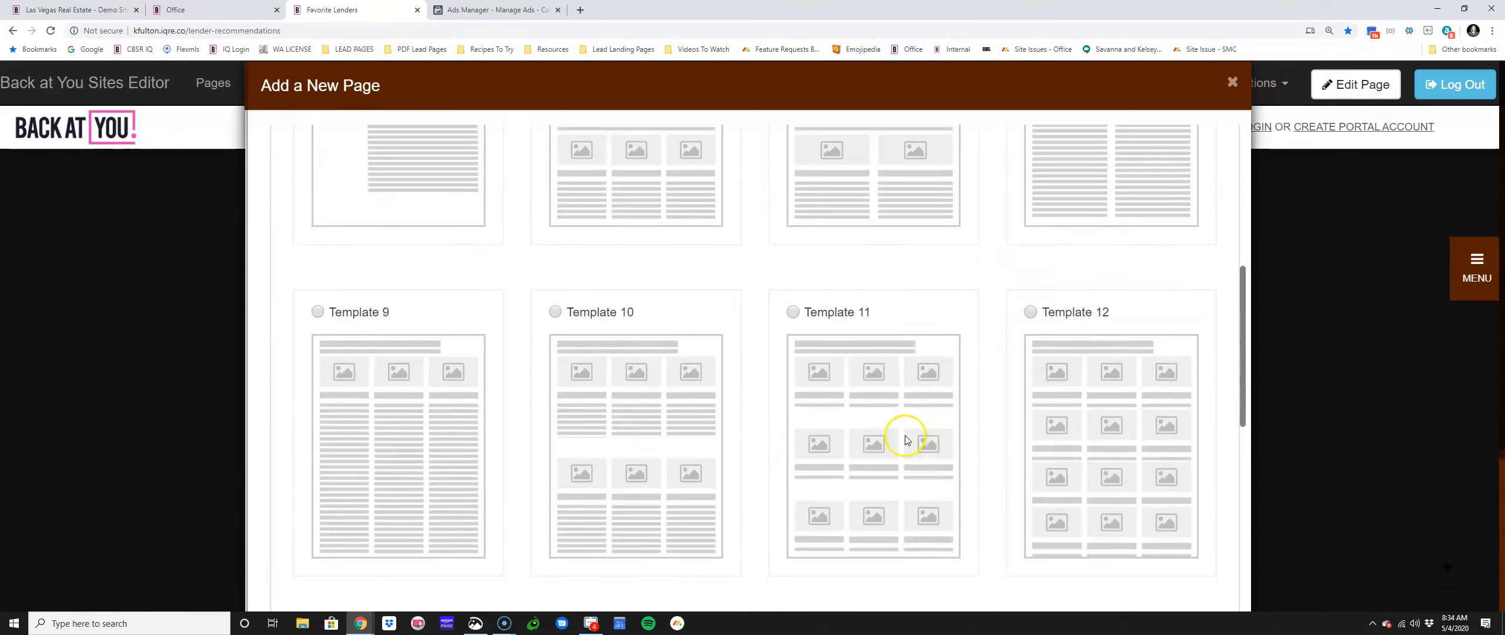
scroll(823, 437, down, 2)
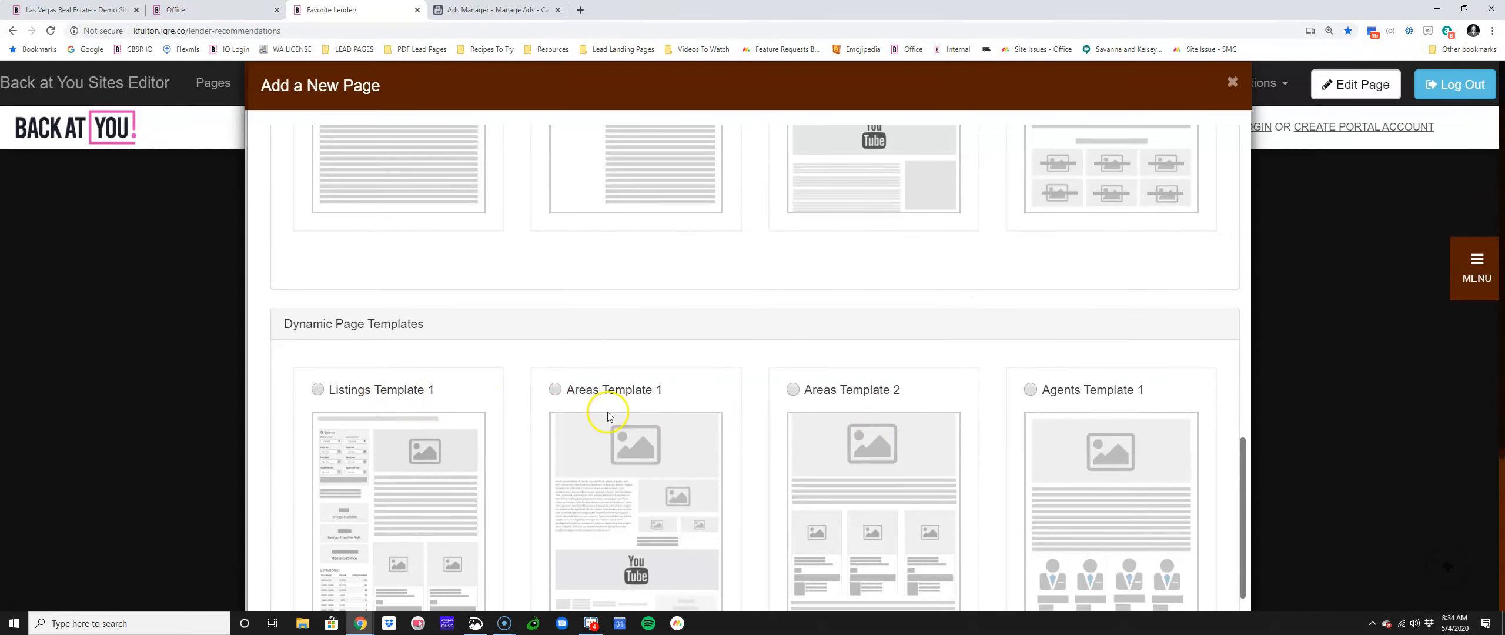
scroll(868, 417, down, 4)
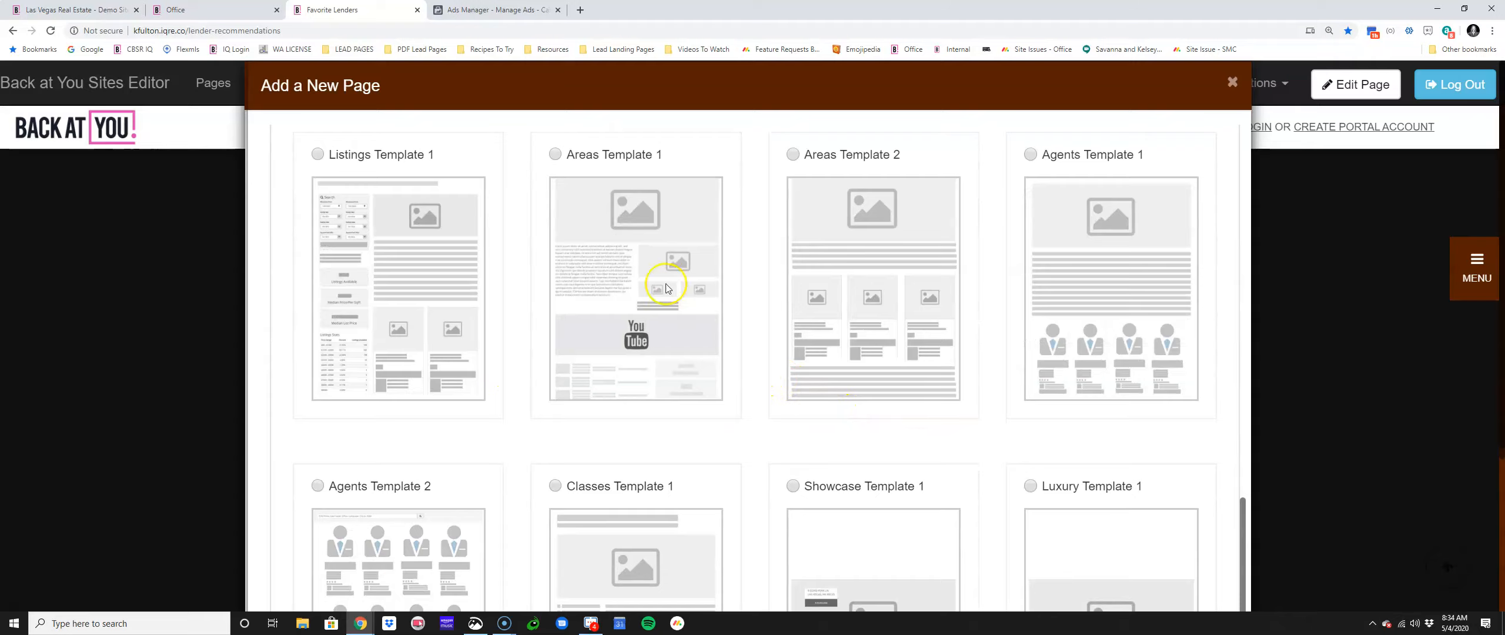
click(559, 158)
scroll(826, 376, down, 10)
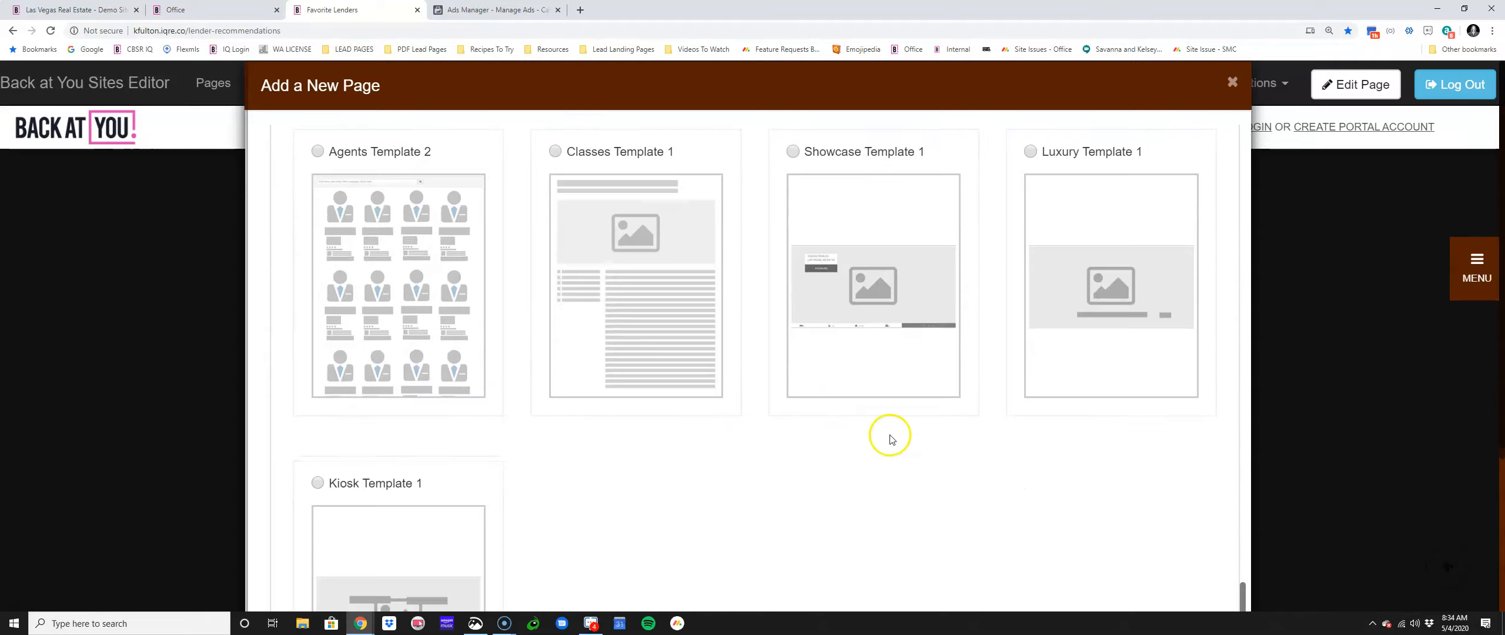
click(1105, 581)
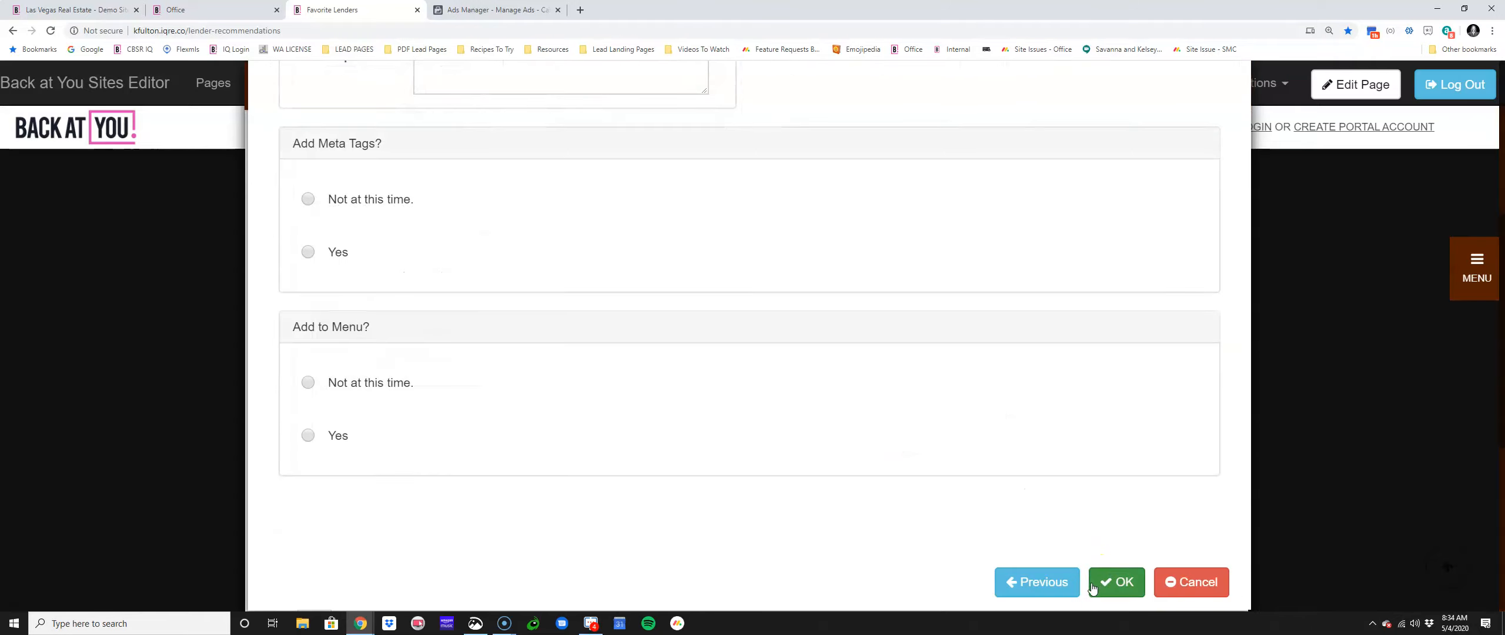
Step: Name the page Ponderosa Heights and paste the same text as its title
scroll(495, 210, up, 3)
click(510, 202)
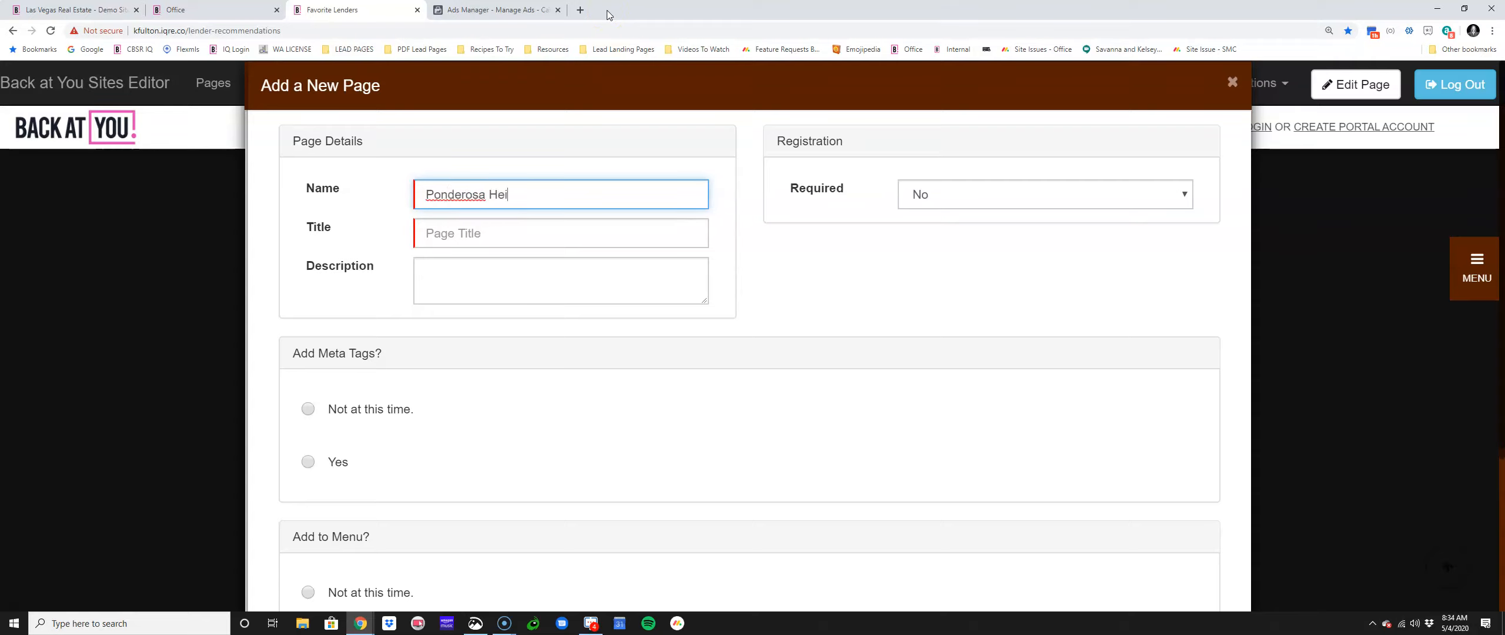
right_click(440, 195)
click(470, 200)
click(460, 238)
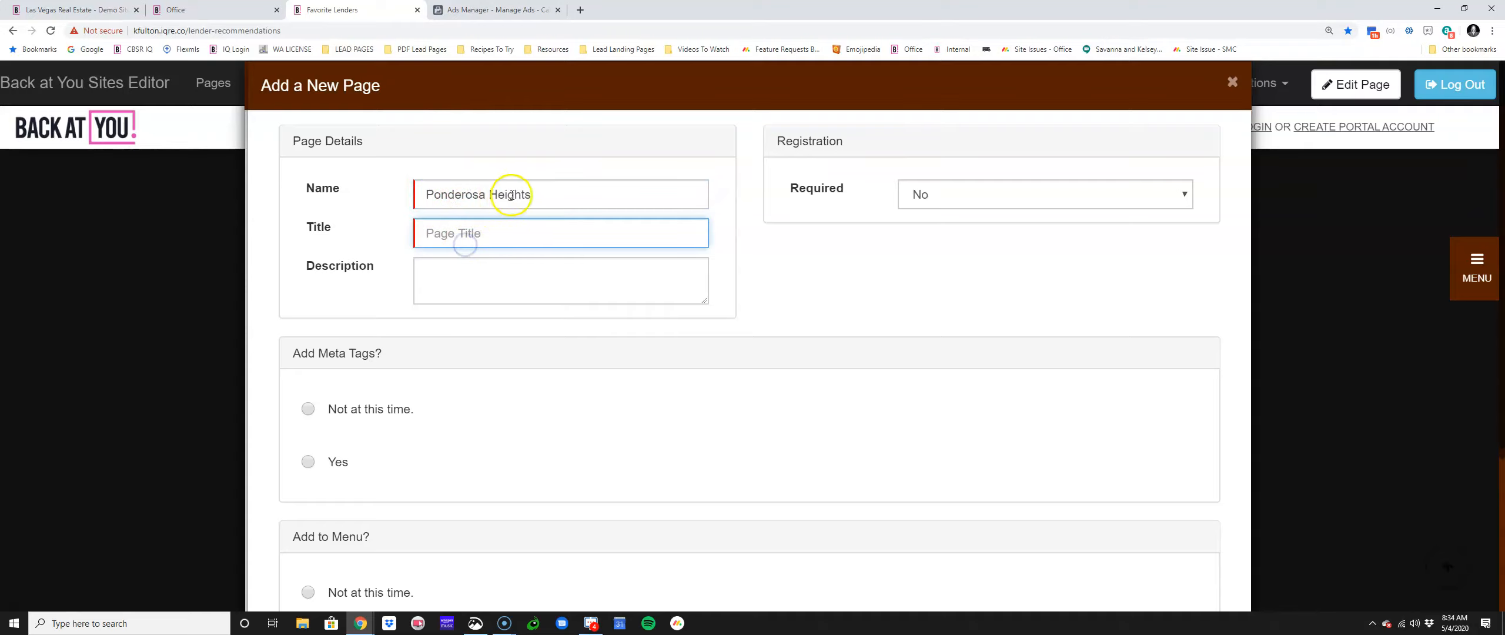
drag(531, 194, 413, 191)
key(ctrl+c)
click(483, 231)
key(ctrl+v)
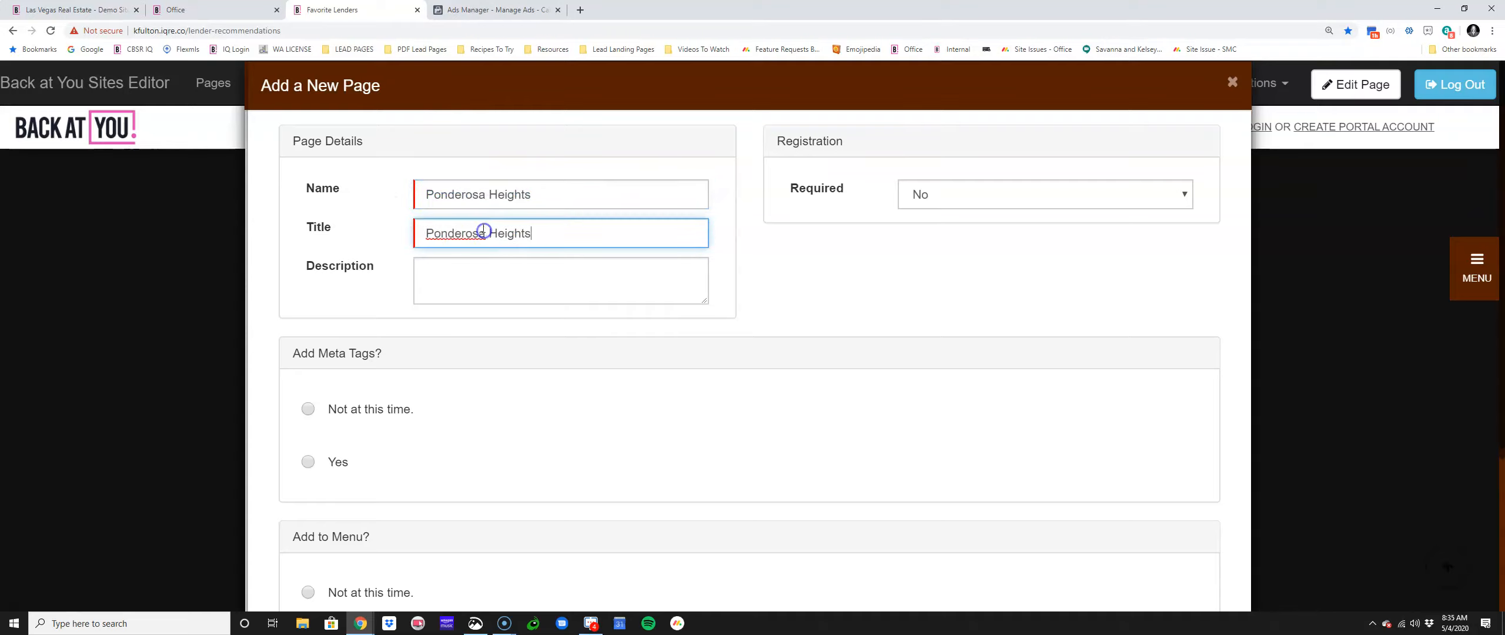
right_click(470, 234)
click(470, 173)
click(420, 279)
Step: Require registration as an Offer on visit 1 with lead source Open House Sign In, and create the page
click(914, 195)
click(935, 231)
click(949, 231)
click(942, 290)
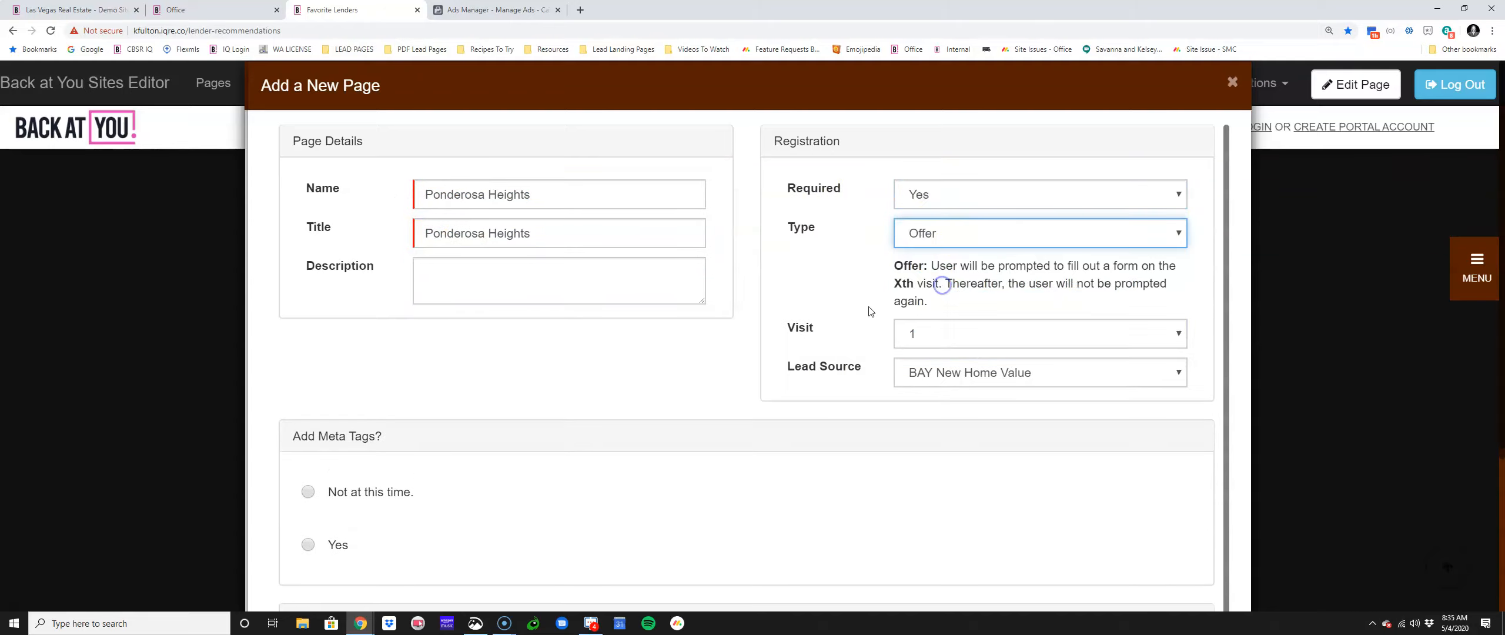
click(950, 333)
click(950, 333)
click(1027, 364)
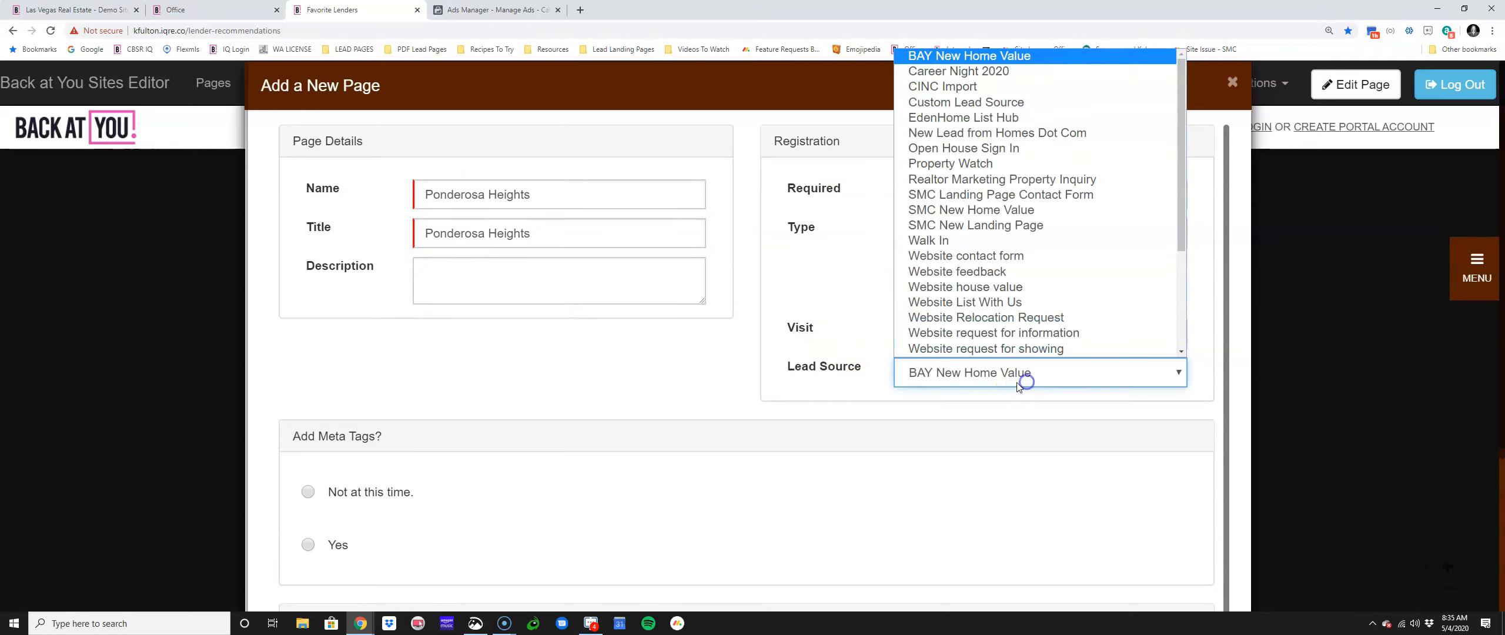
click(1007, 148)
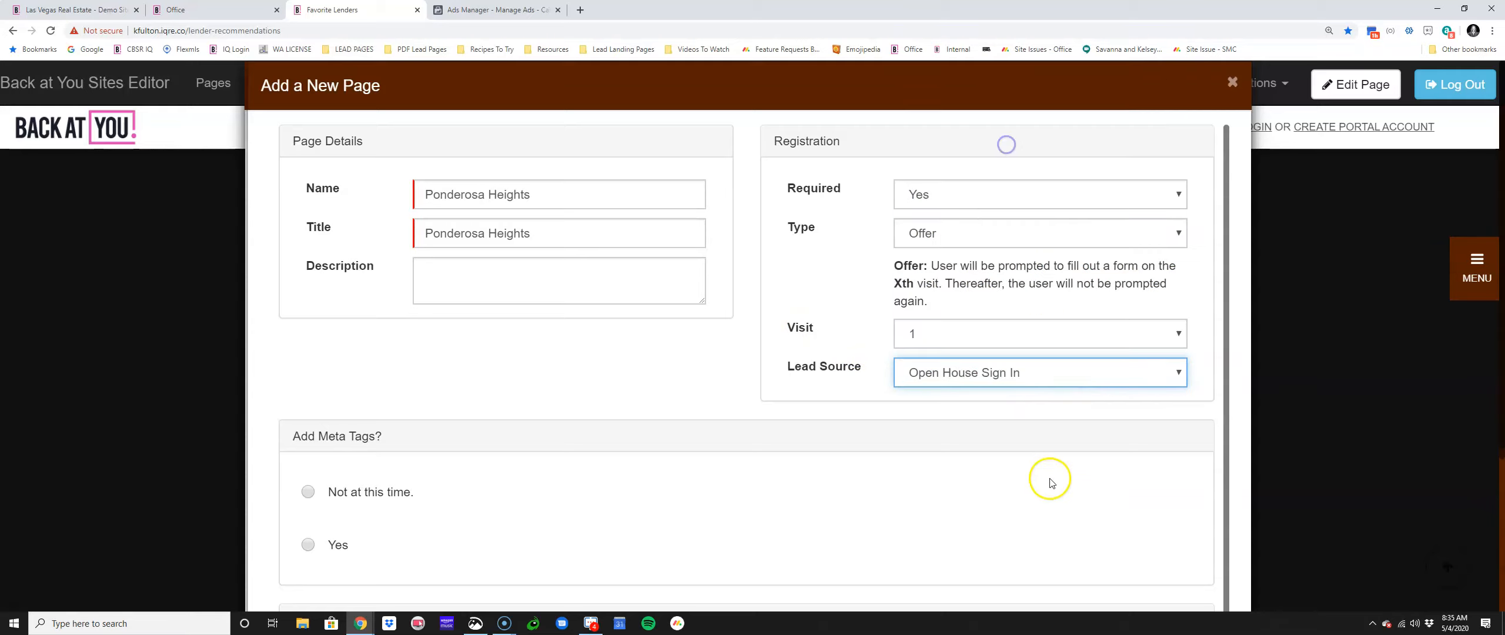
scroll(1099, 499, down, 4)
click(1117, 582)
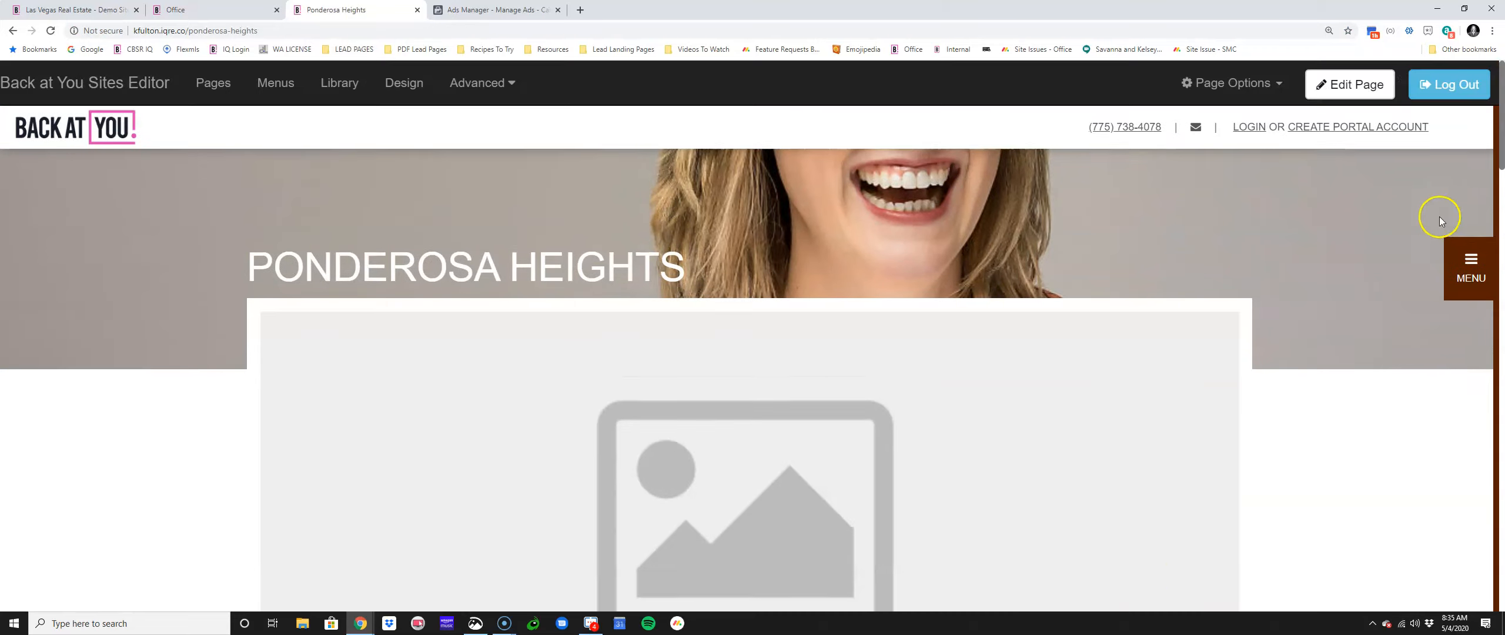
Step: Set the garden photo from the Landscape stock images as header, save, and open map settings
click(1376, 95)
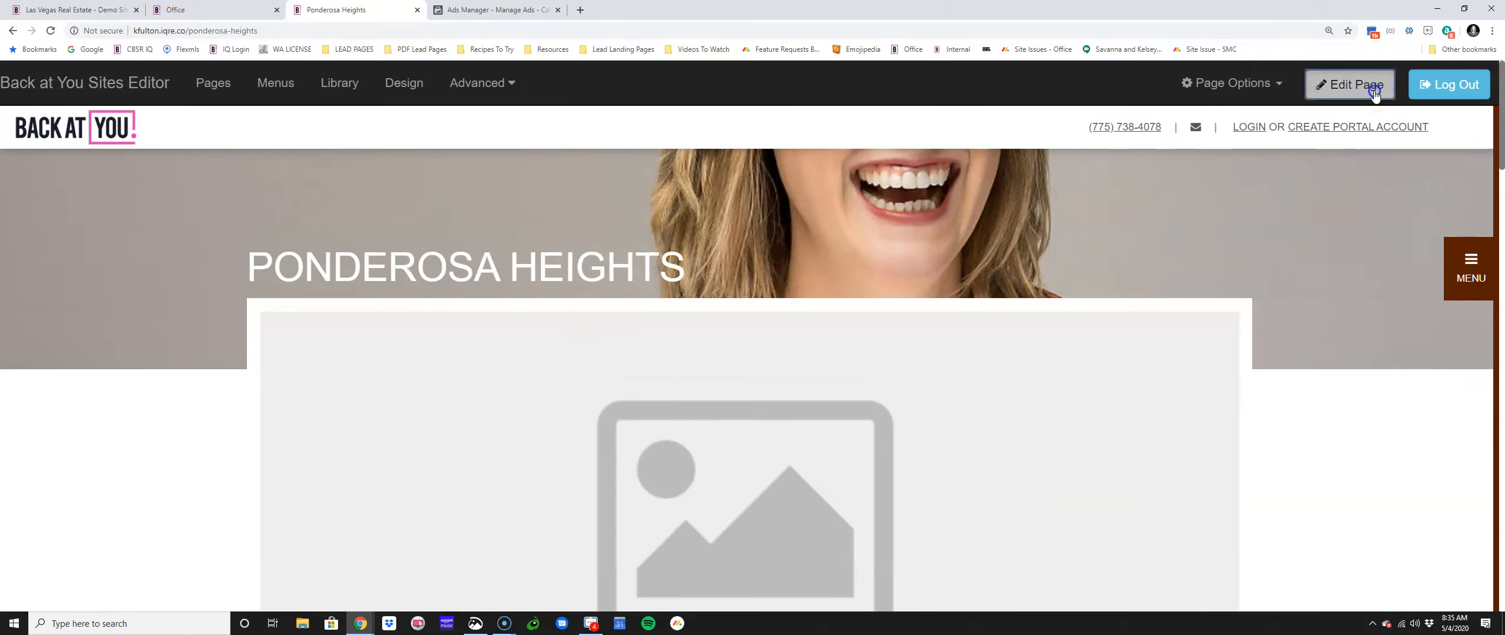
click(771, 276)
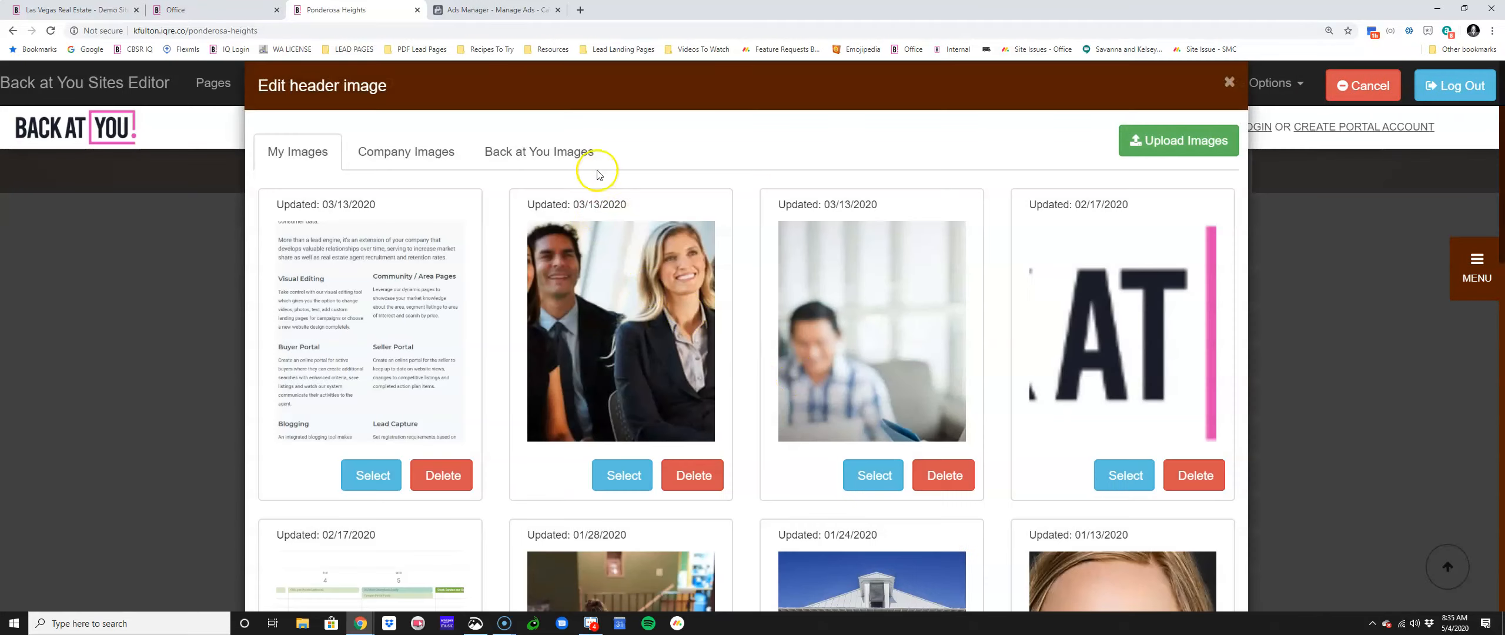
click(597, 172)
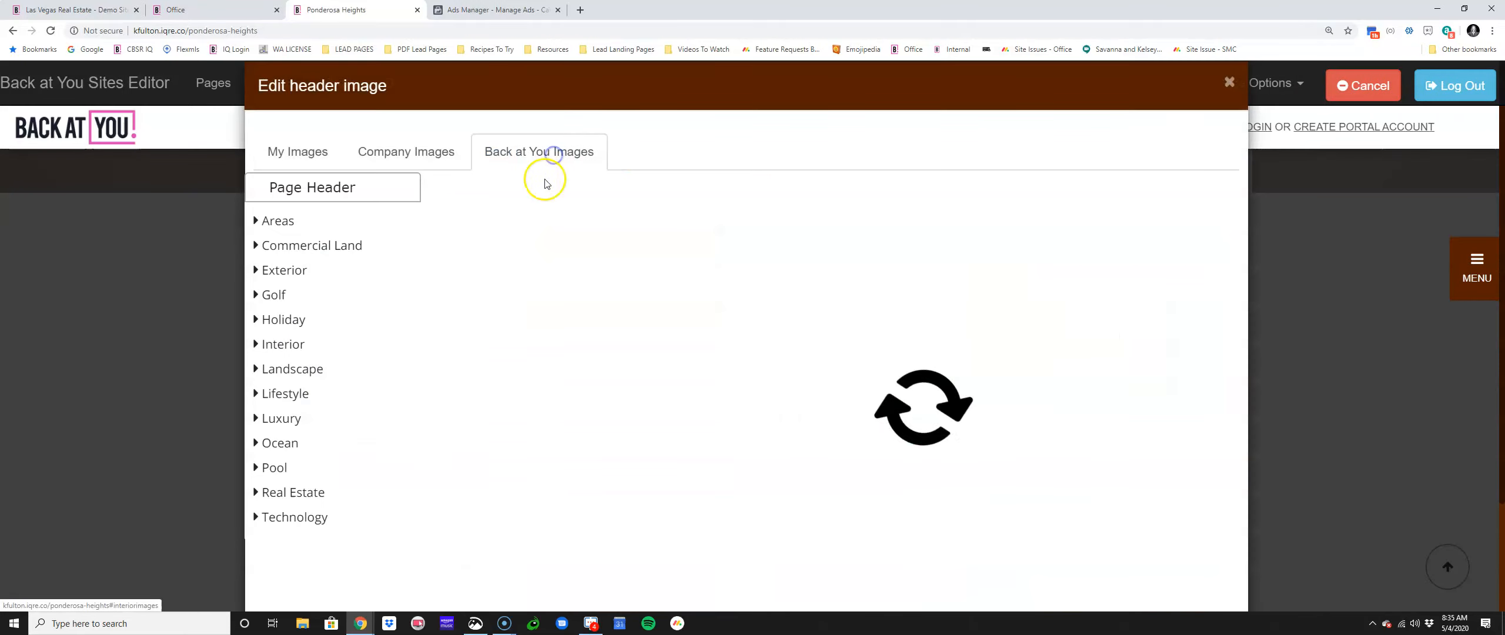
click(279, 372)
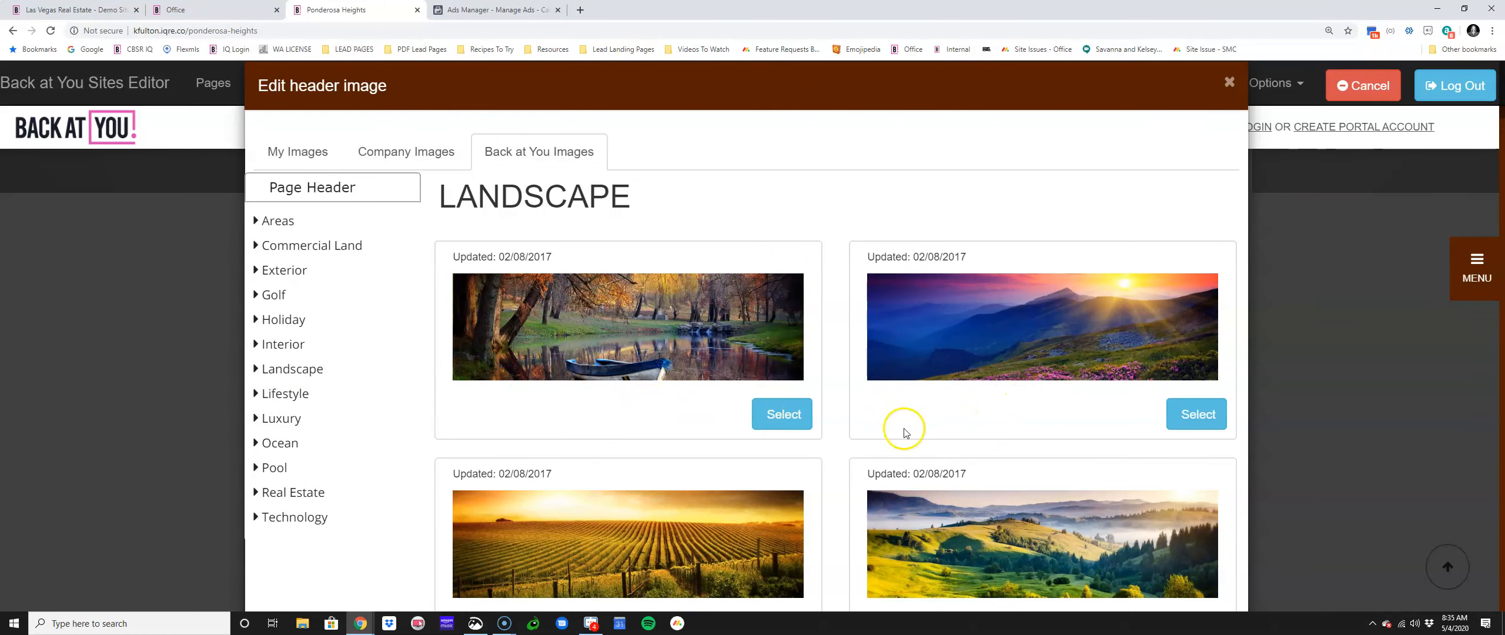
scroll(900, 426, down, 3)
scroll(800, 497, down, 4)
scroll(934, 482, down, 3)
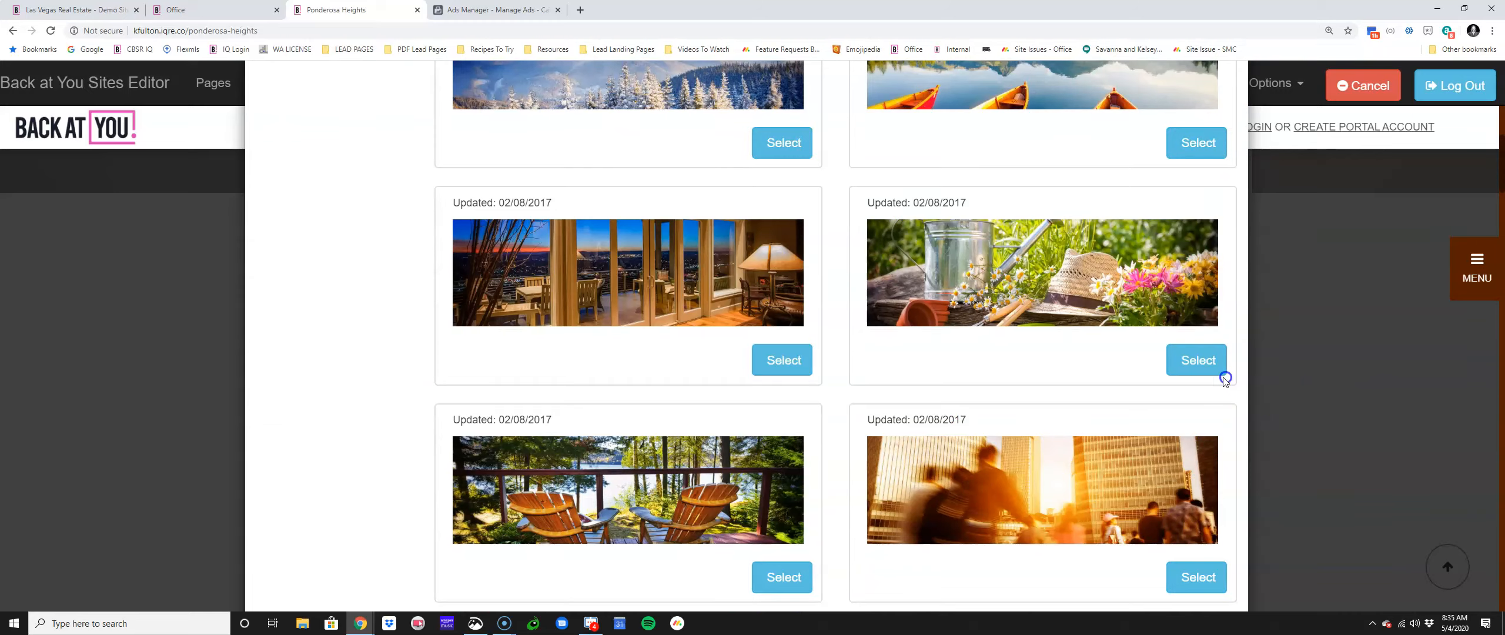
click(1204, 370)
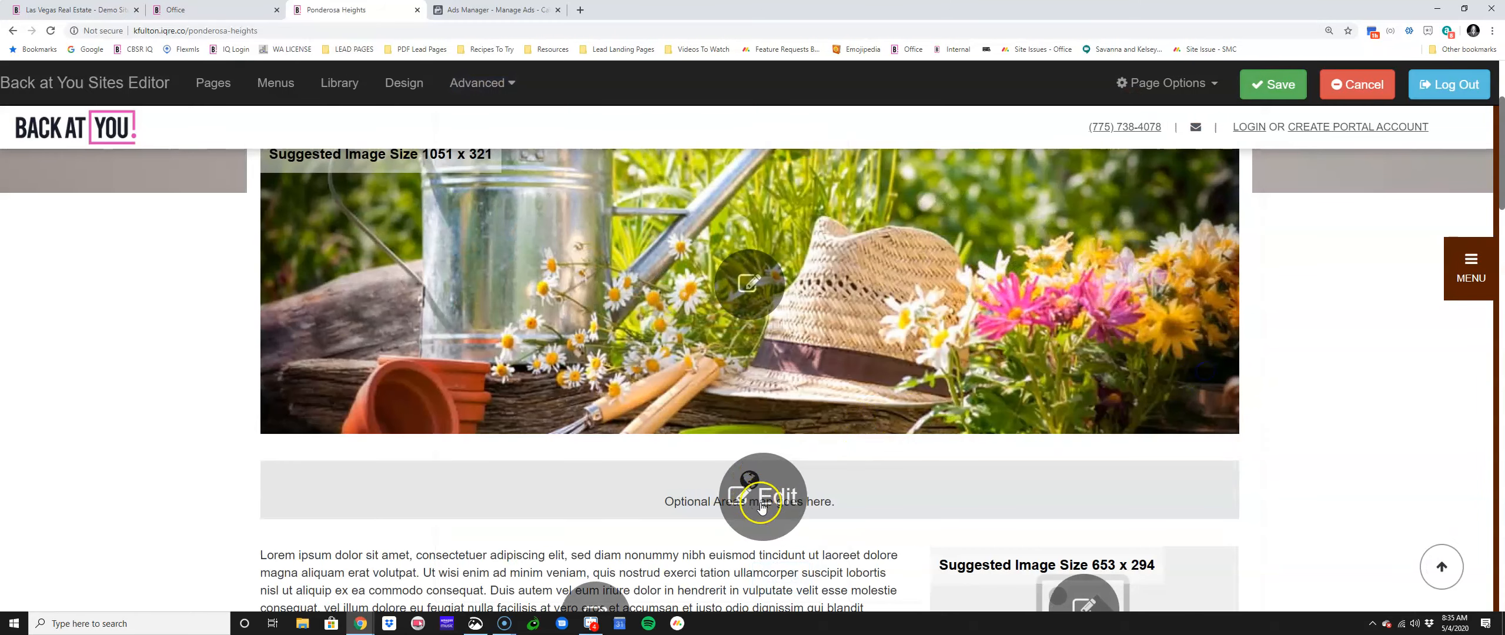
click(1276, 89)
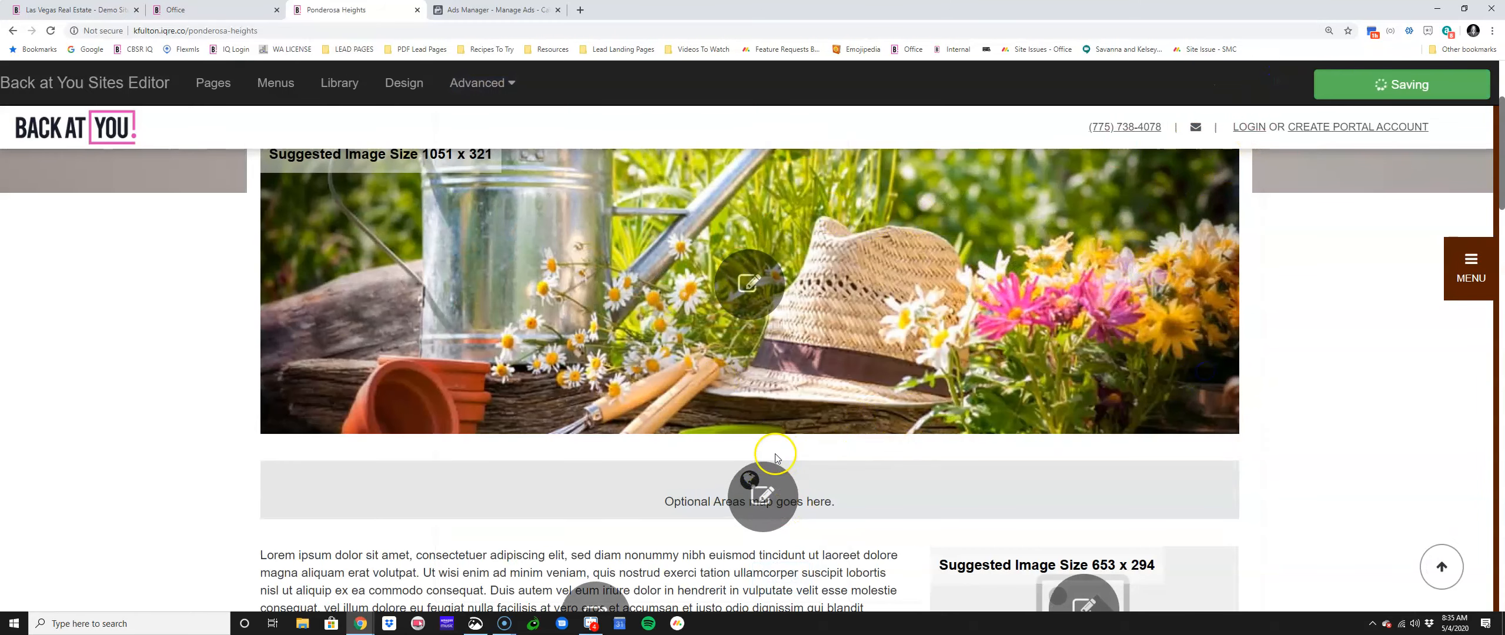
scroll(853, 513, down, 3)
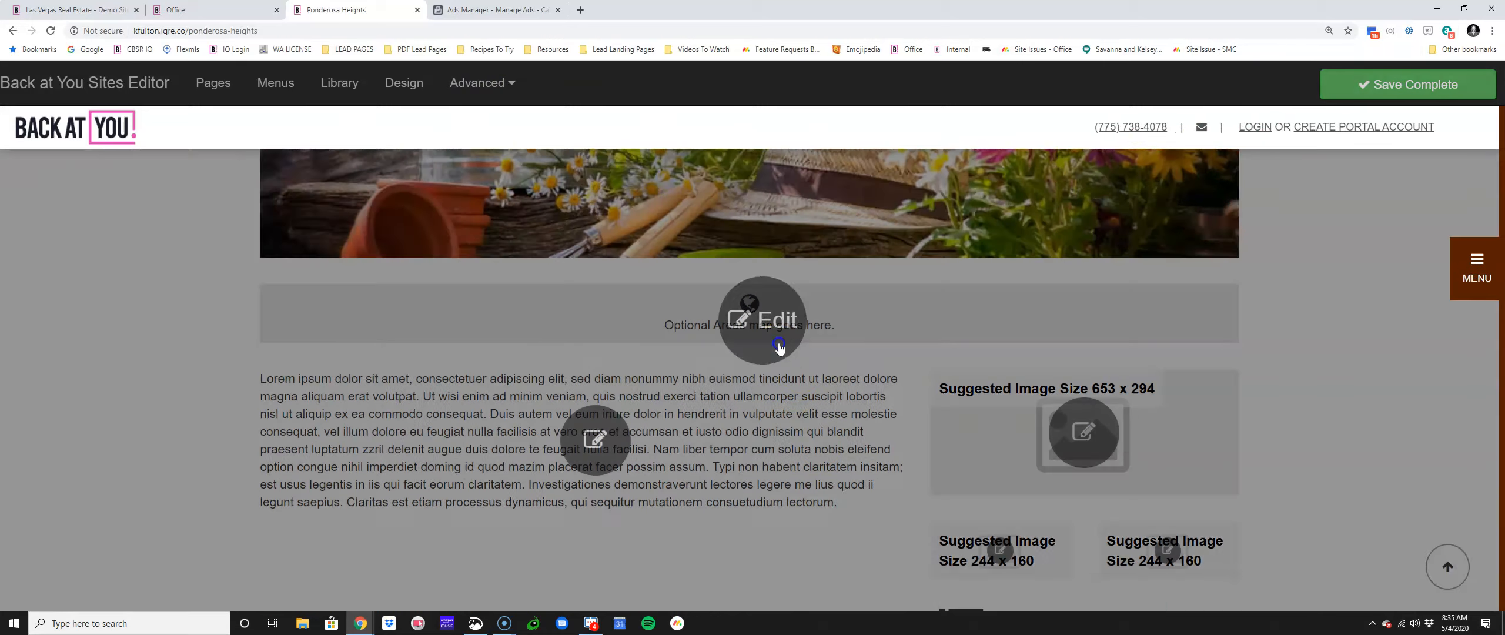
click(764, 347)
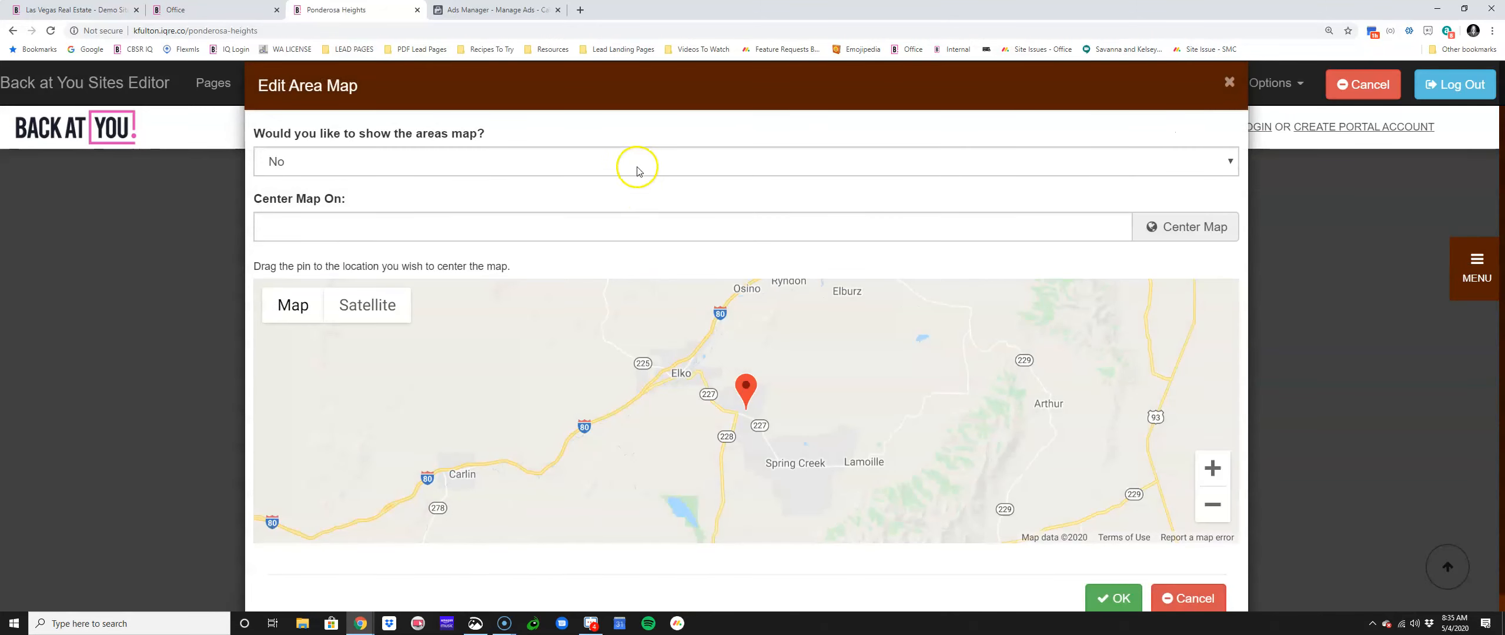
Step: Turn on the areas map, then zoom out and pan north toward southern Canada
click(637, 161)
click(629, 183)
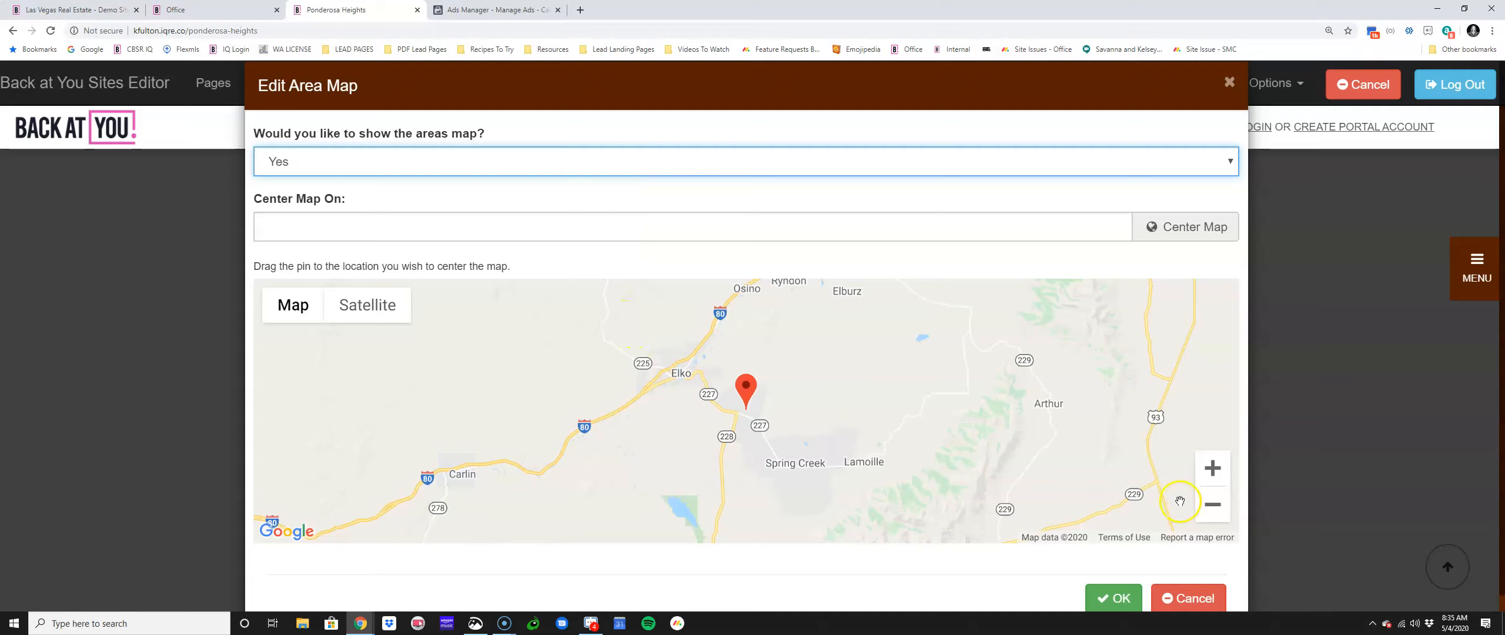
click(1214, 511)
click(1214, 512)
click(1216, 511)
click(1216, 511)
drag(855, 420, 858, 533)
drag(772, 331, 774, 398)
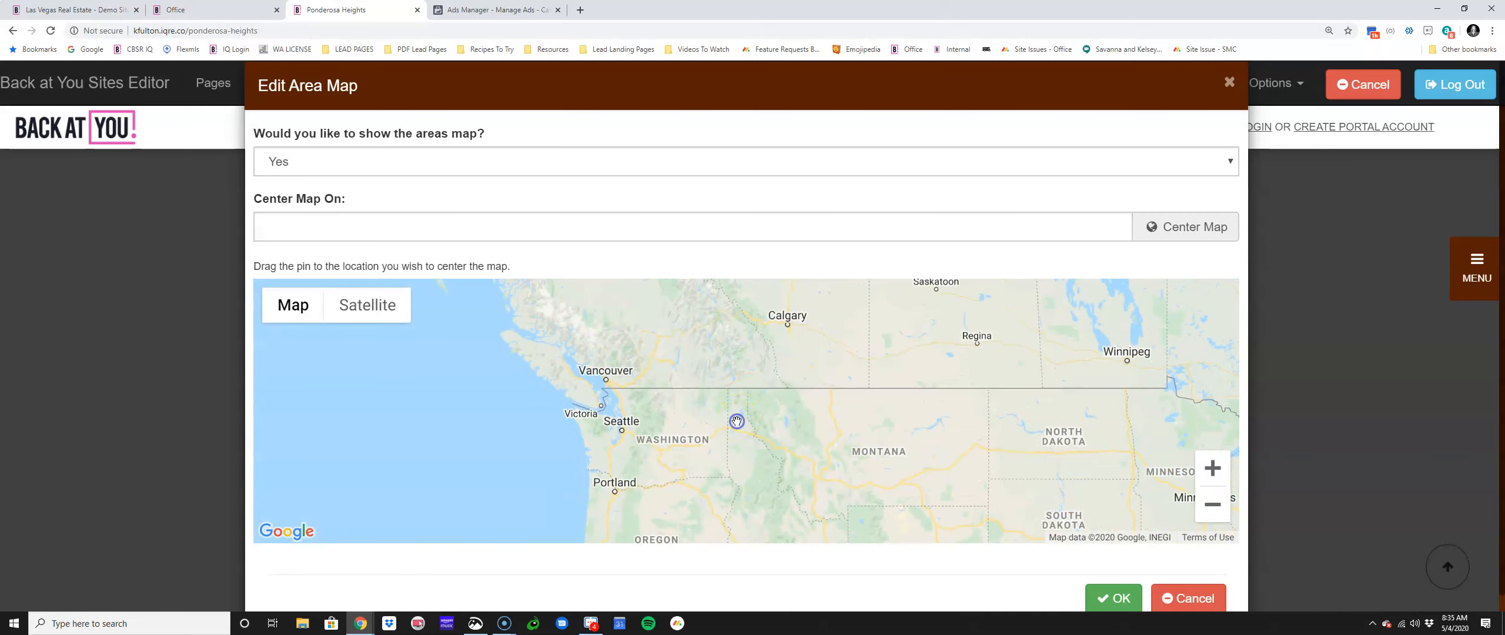
scroll(736, 421, up, 2)
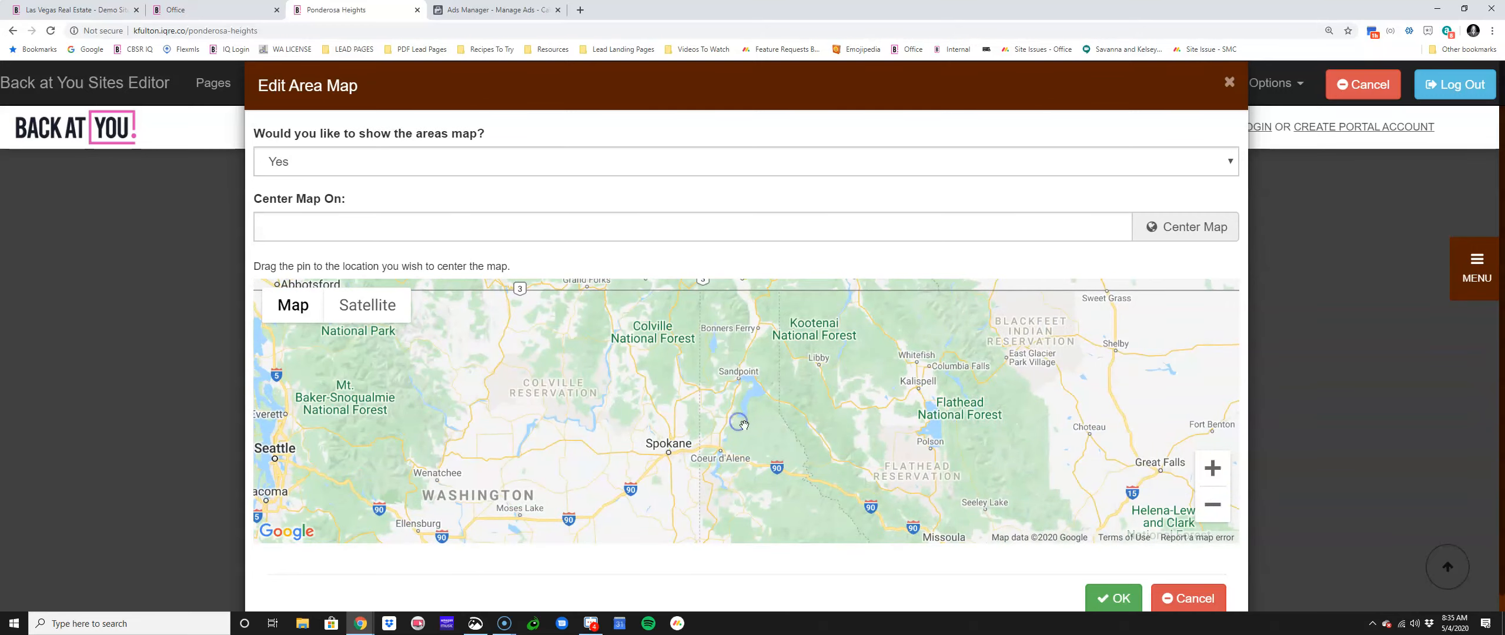
scroll(747, 449, up, 1)
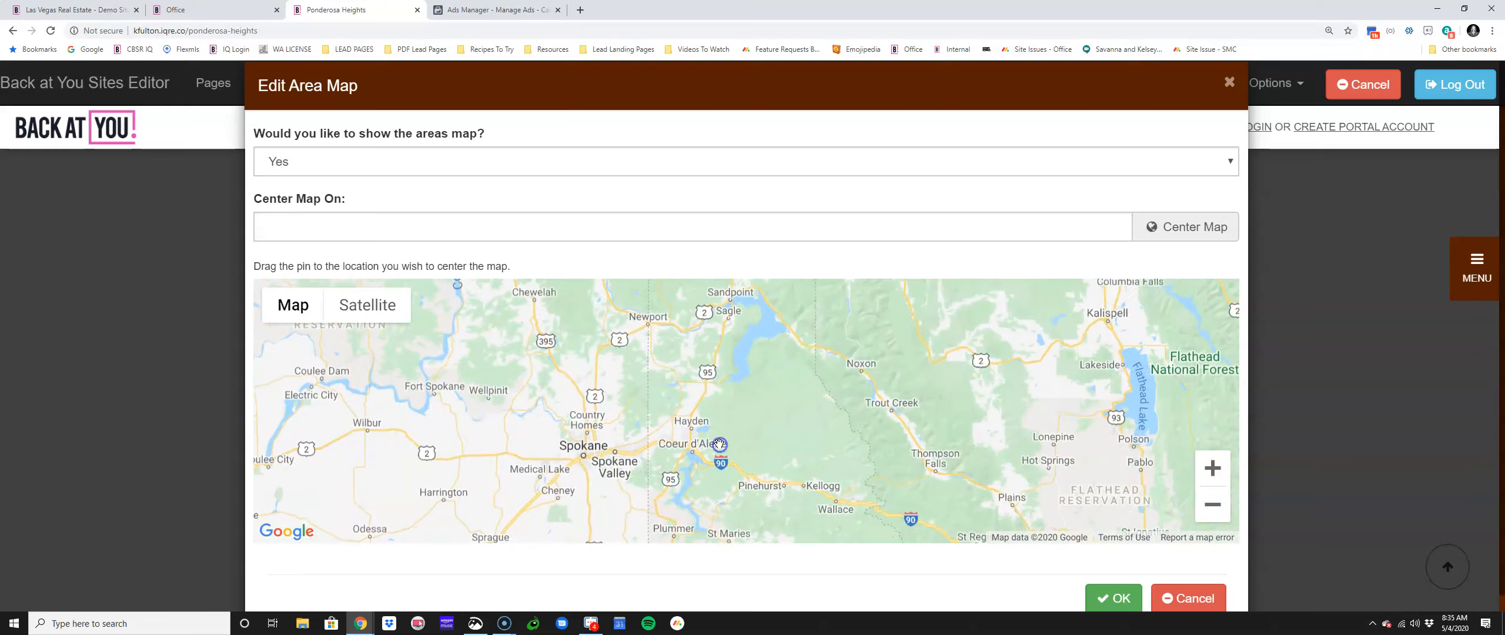
scroll(720, 440, up, 2)
scroll(720, 438, down, 2)
scroll(720, 438, down, 2)
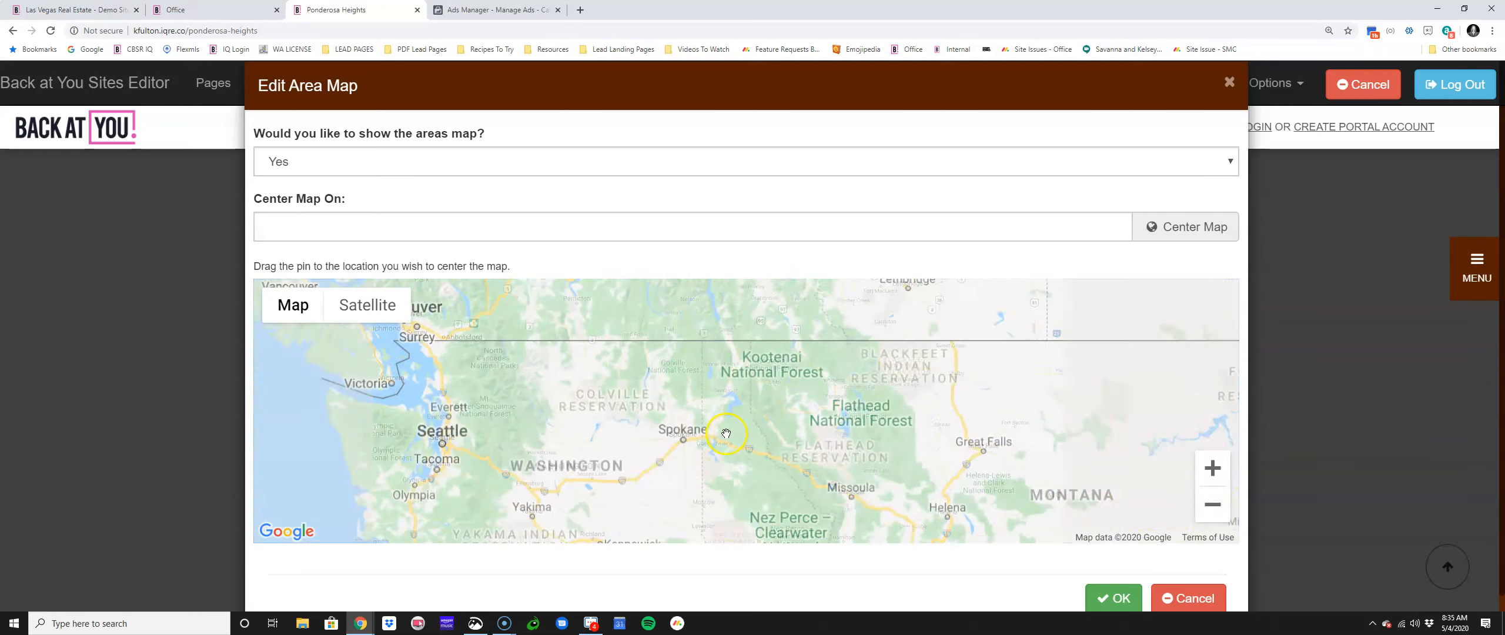
scroll(749, 472, down, 1)
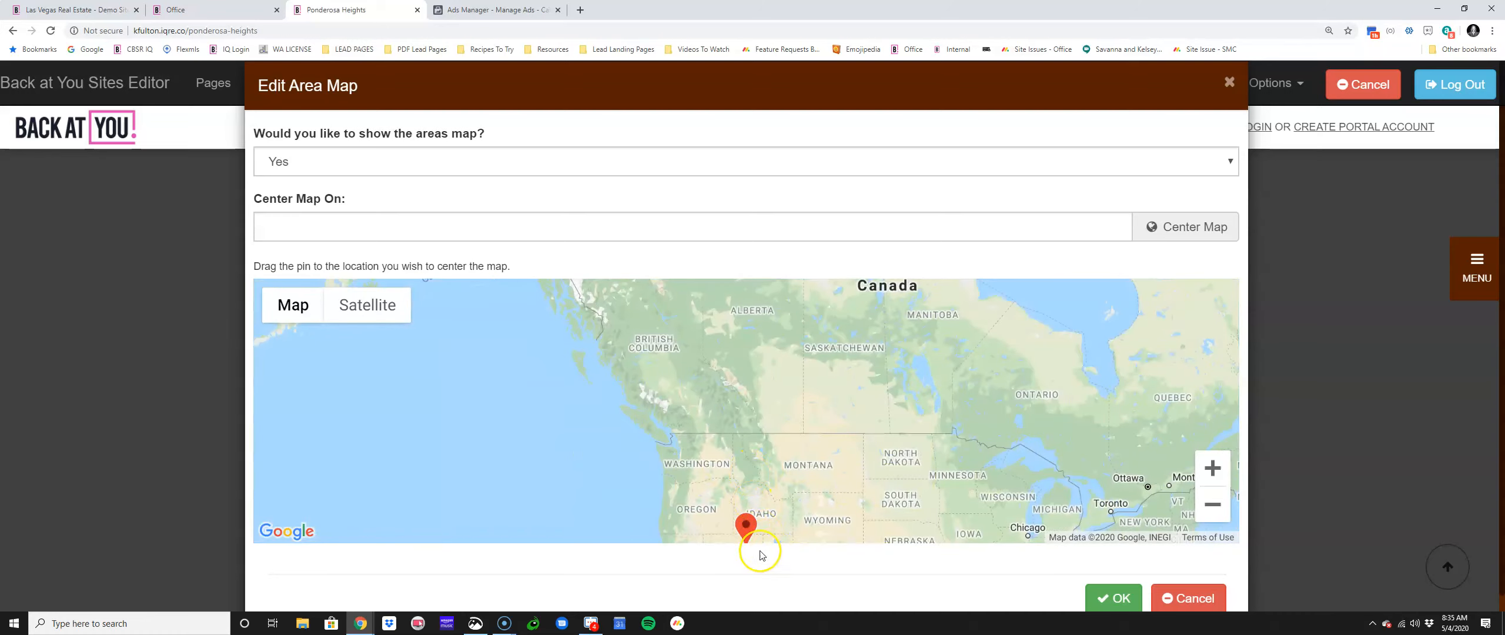
Step: Move the map pin to Coeur d'Alene beside Fernan Lake
drag(744, 426, 744, 425)
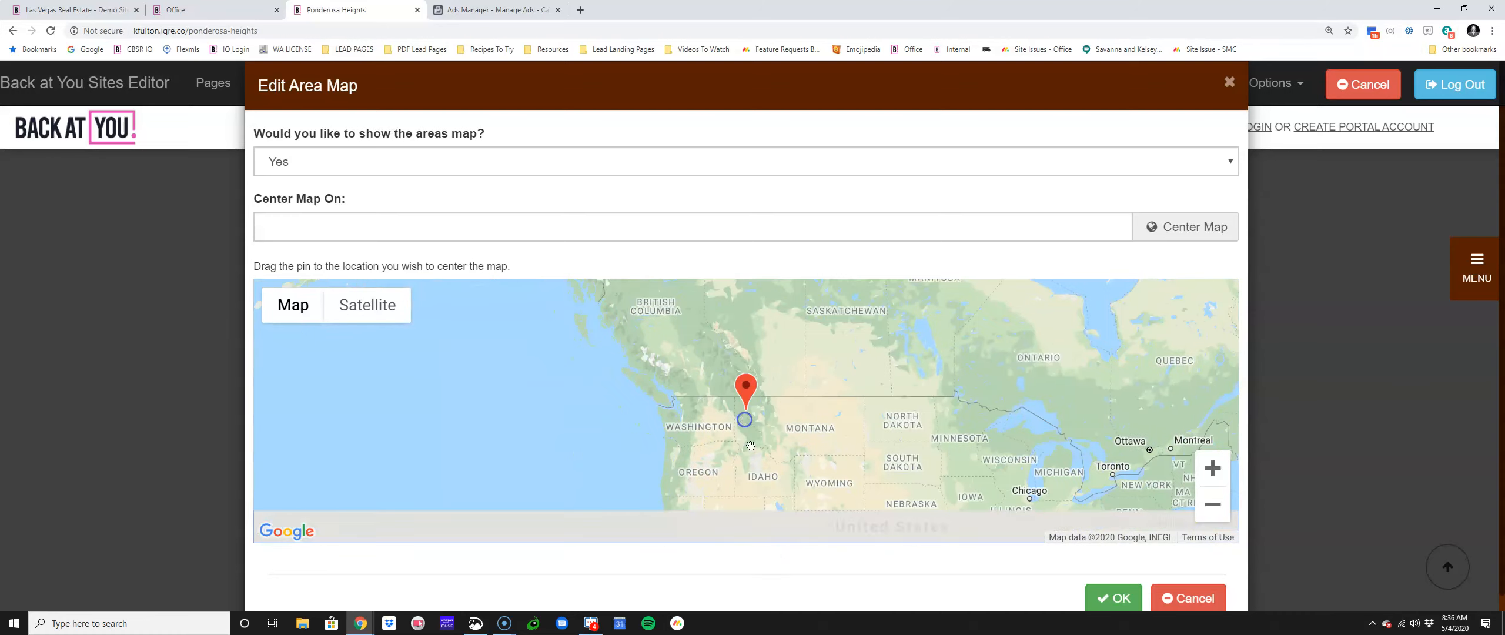
scroll(747, 440, up, 3)
drag(756, 374, 806, 591)
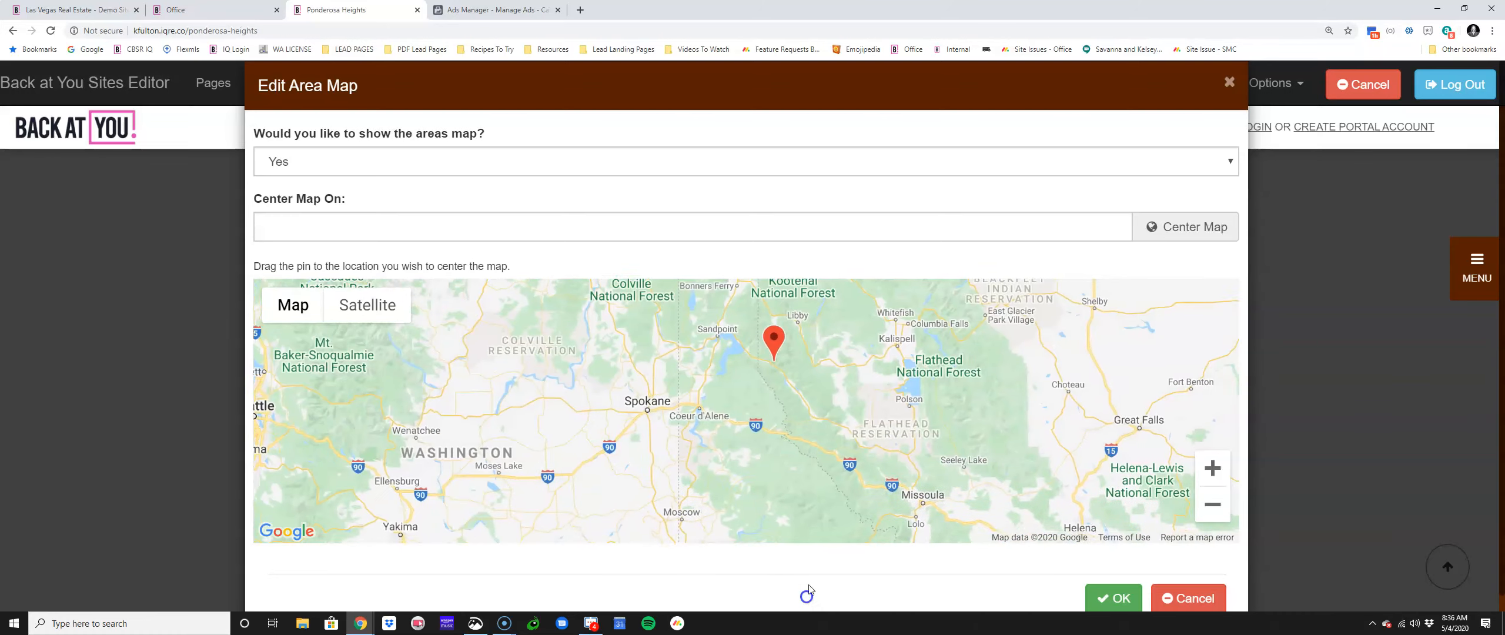
scroll(739, 421, up, 1)
drag(745, 439, 794, 547)
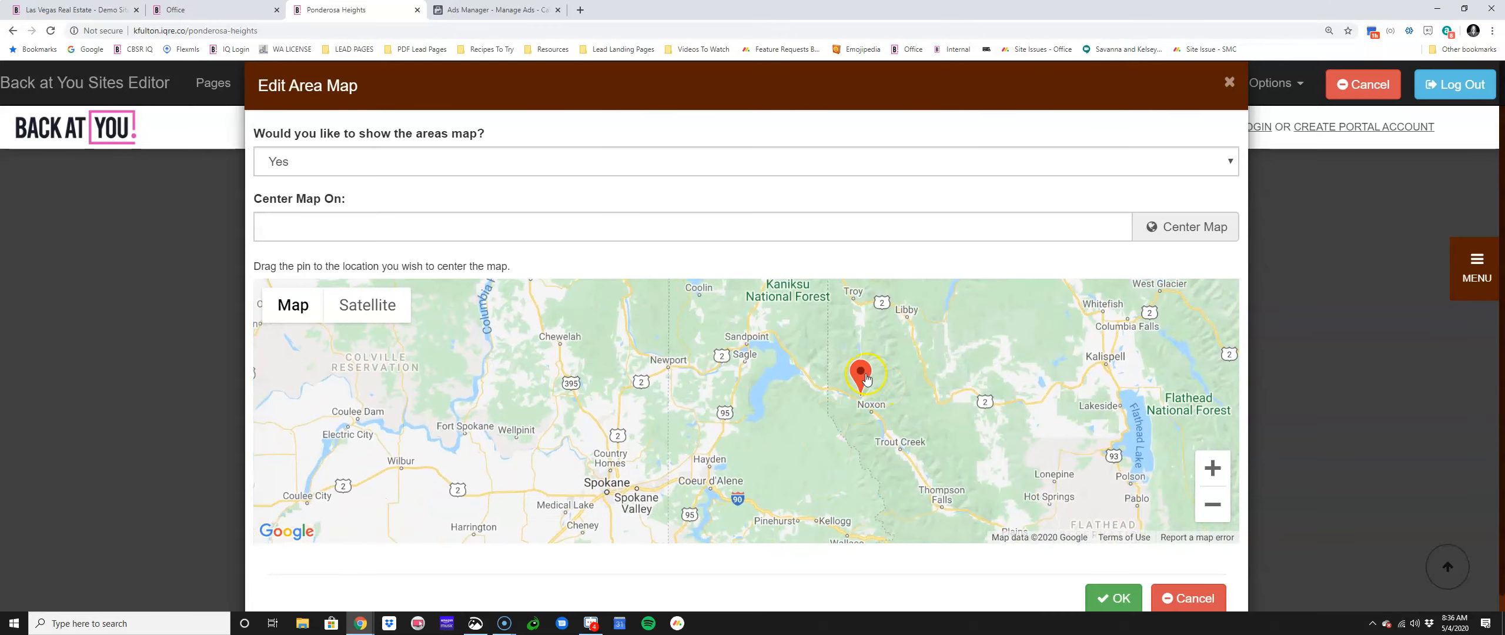
drag(727, 462, 727, 468)
scroll(747, 470, up, 2)
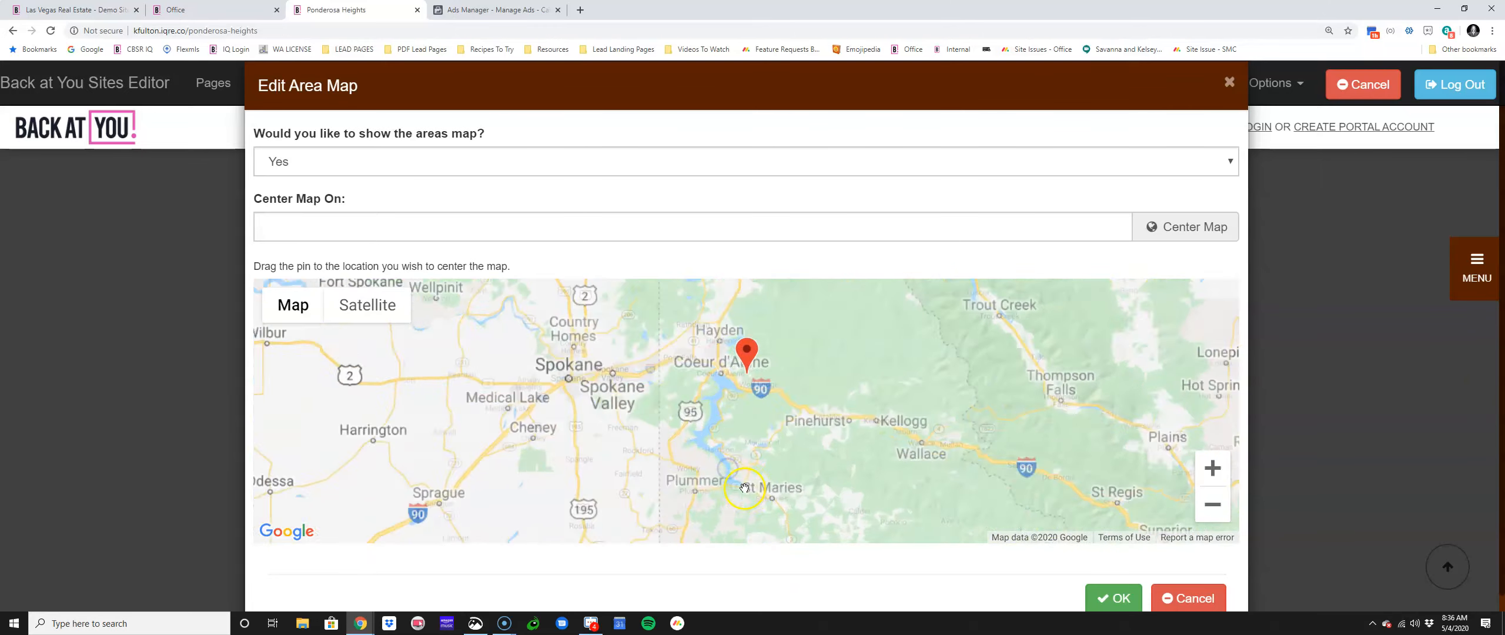
drag(747, 376, 795, 629)
drag(797, 435, 818, 629)
scroll(755, 462, up, 2)
mouse_move(803, 465)
mouse_down()
mouse_move(772, 461)
mouse_move(784, 455)
mouse_up()
Step: Confirm the new map center and save the Ponderosa Heights page
click(1110, 596)
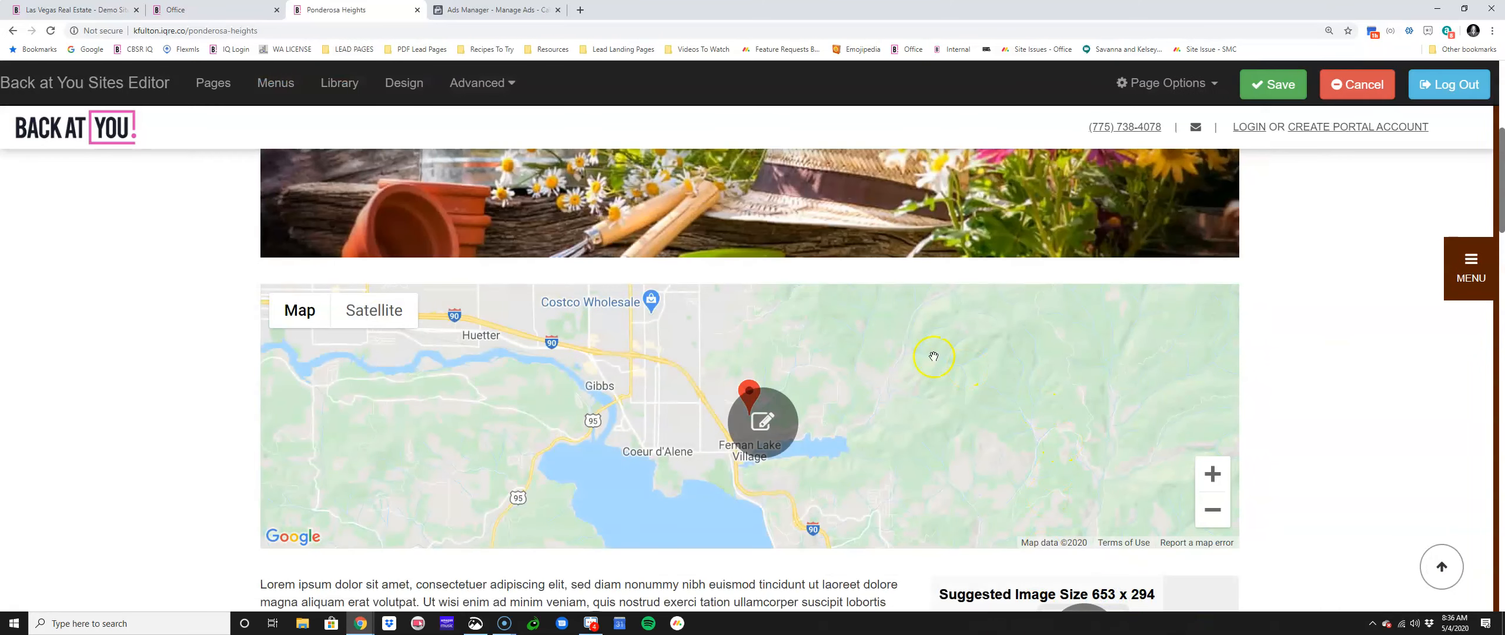
click(1268, 87)
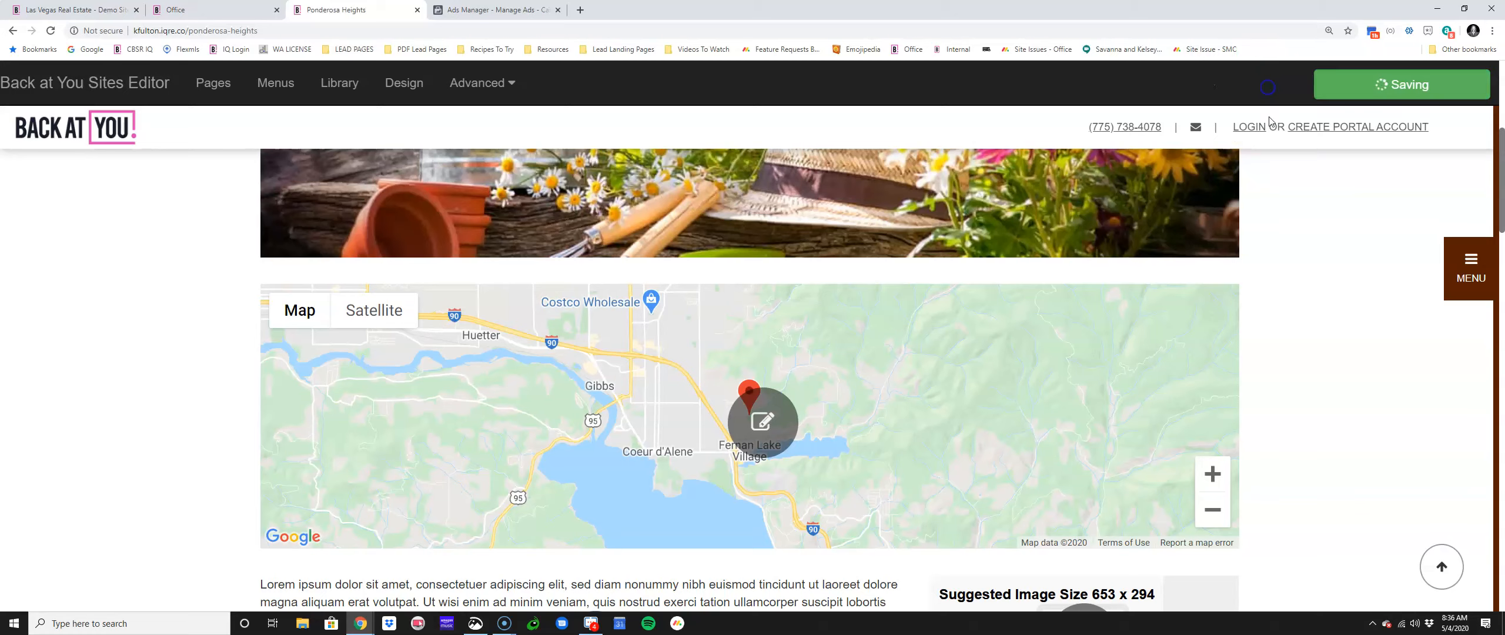
scroll(1087, 348, down, 1)
scroll(1233, 392, up, 1)
scroll(1333, 359, down, 1)
scroll(1332, 359, down, 4)
Step: Delete the lorem ipsum paragraph from the page body
click(573, 407)
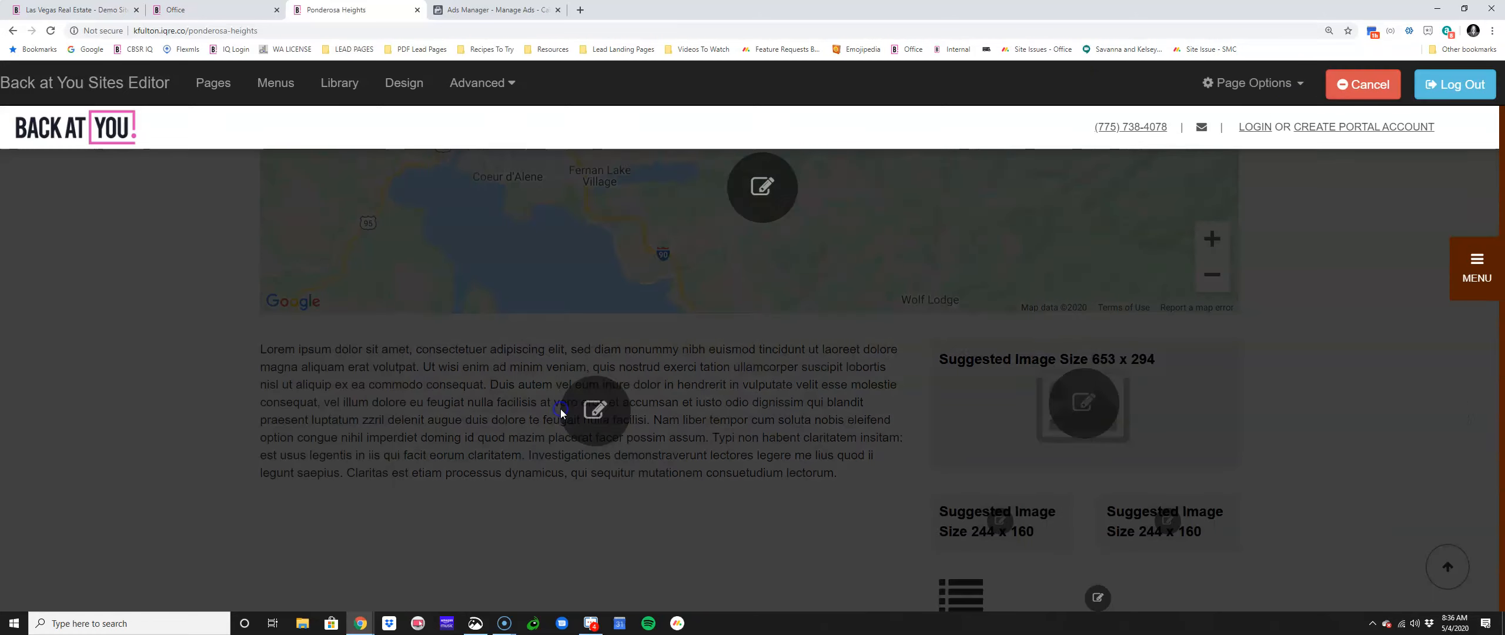
drag(997, 378, 398, 238)
key(BackSpace)
key(BackSpace)
right_click(733, 373)
scroll(733, 364, down, 2)
click(617, 298)
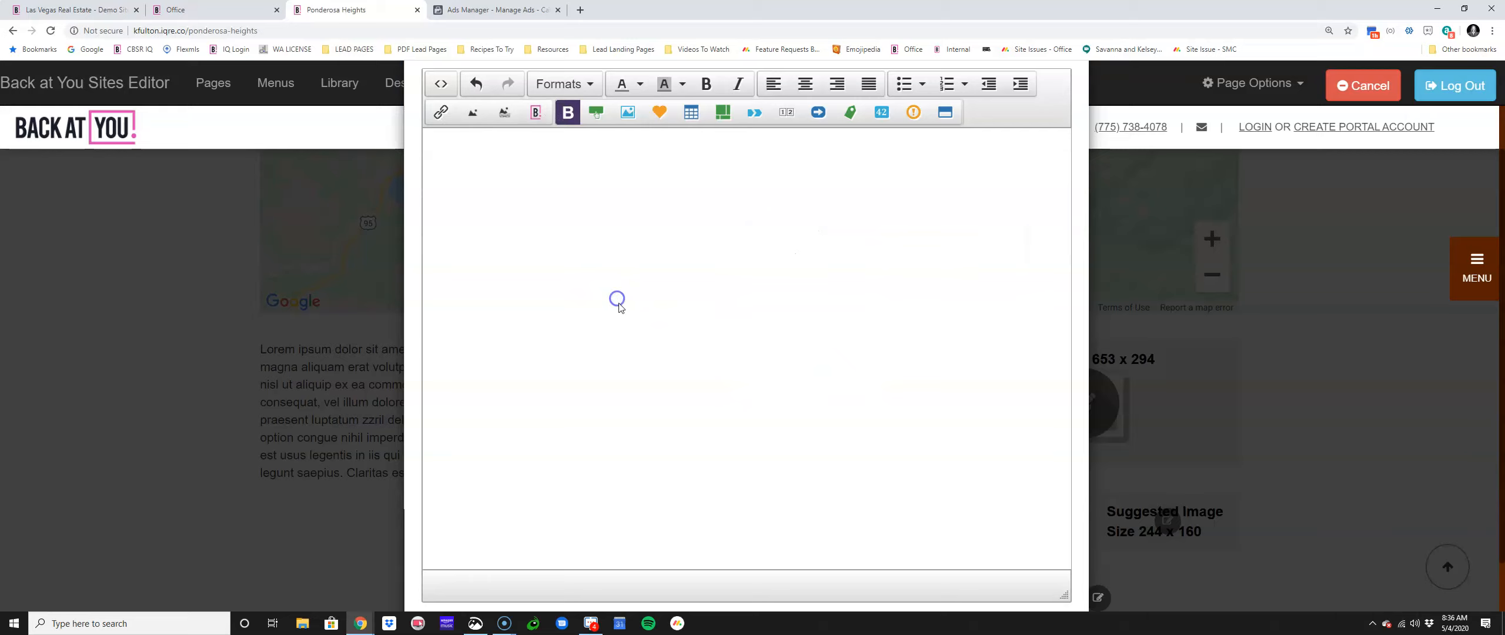
scroll(617, 303, down, 1)
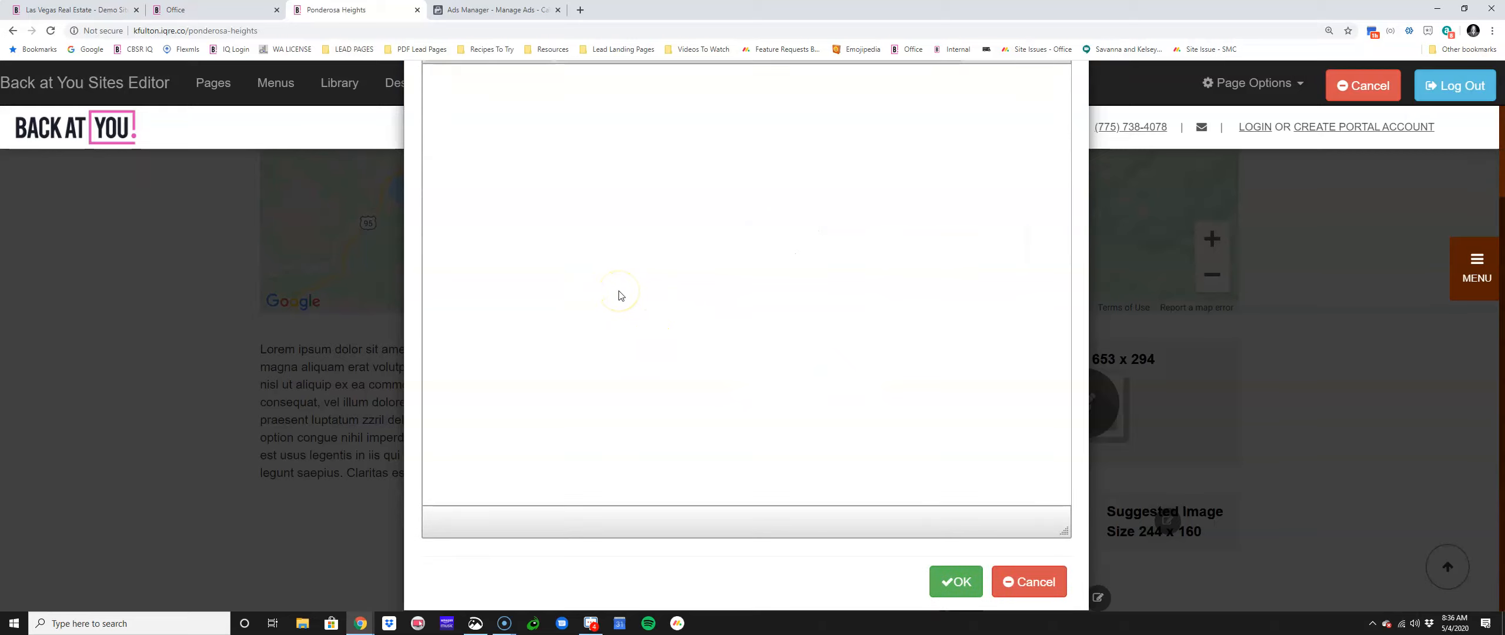
scroll(619, 295, up, 3)
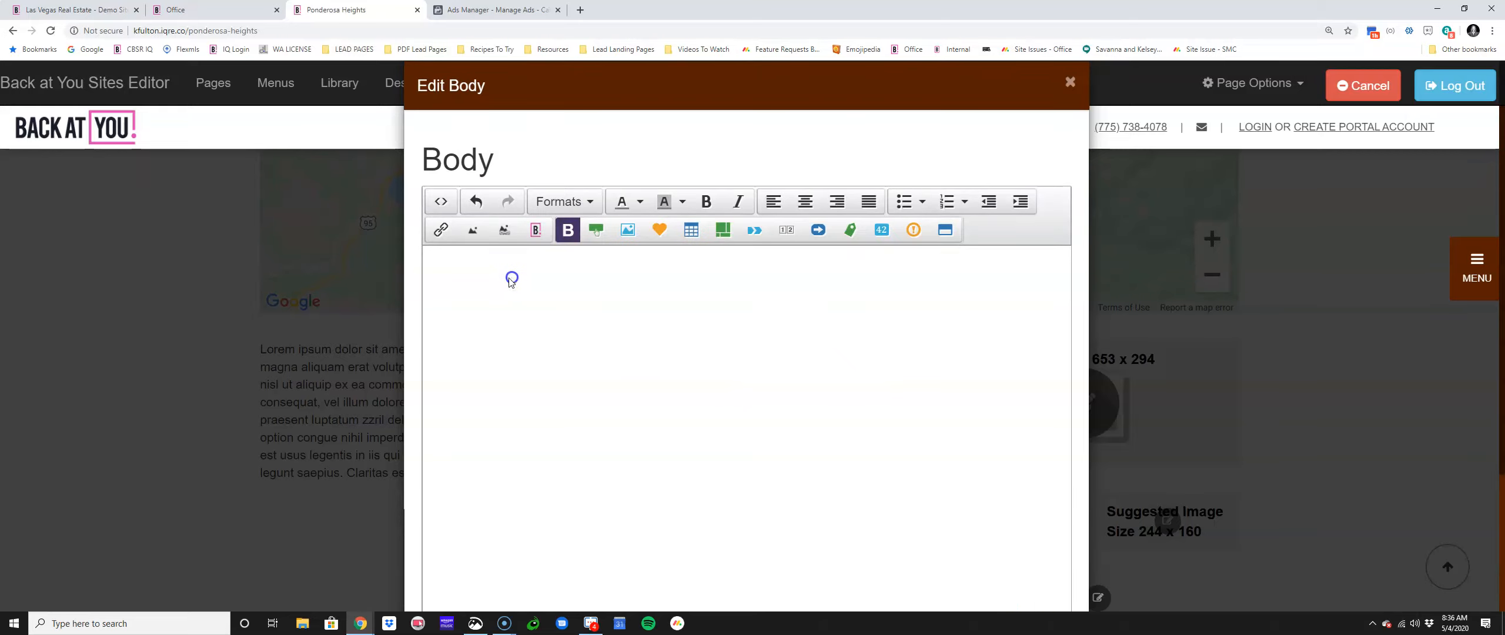
Step: Type TYPE YOUR INFORMATION HERE as the body text, confirm it and save the page
click(525, 303)
text(TYPE YOUR INFORMATION HER)
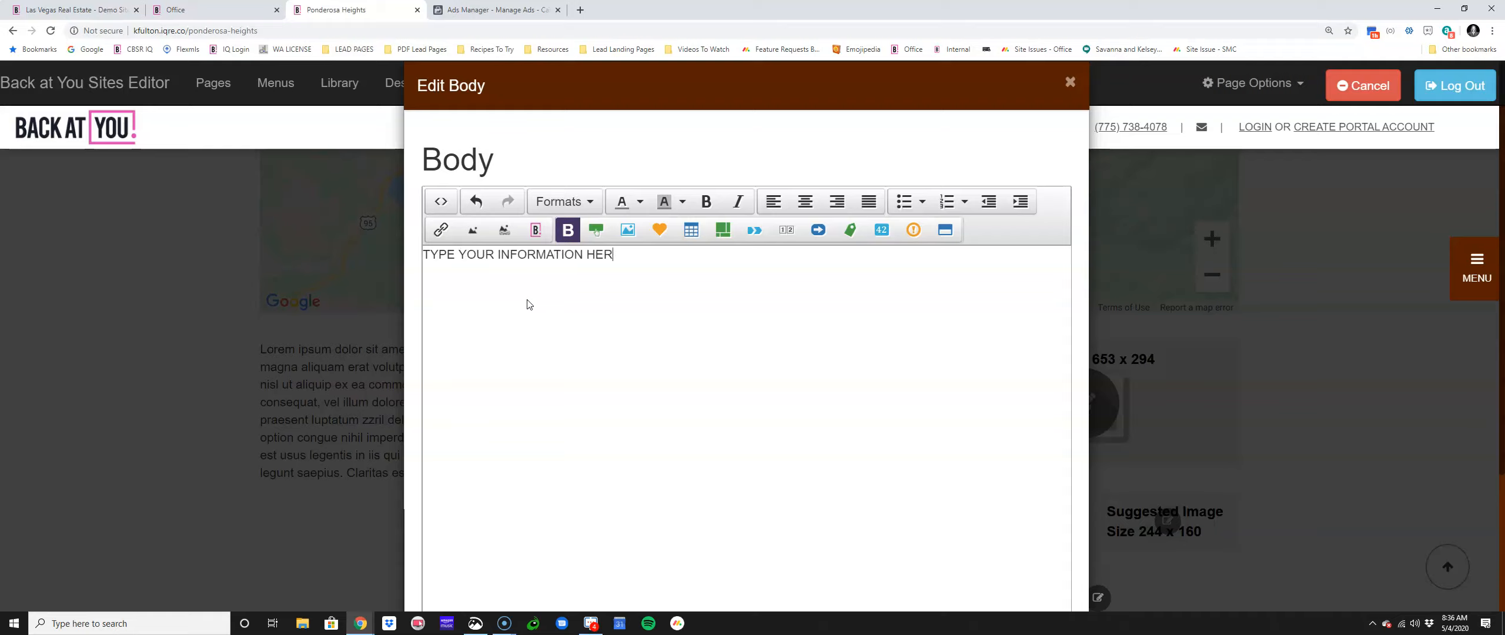
scroll(970, 411, down, 3)
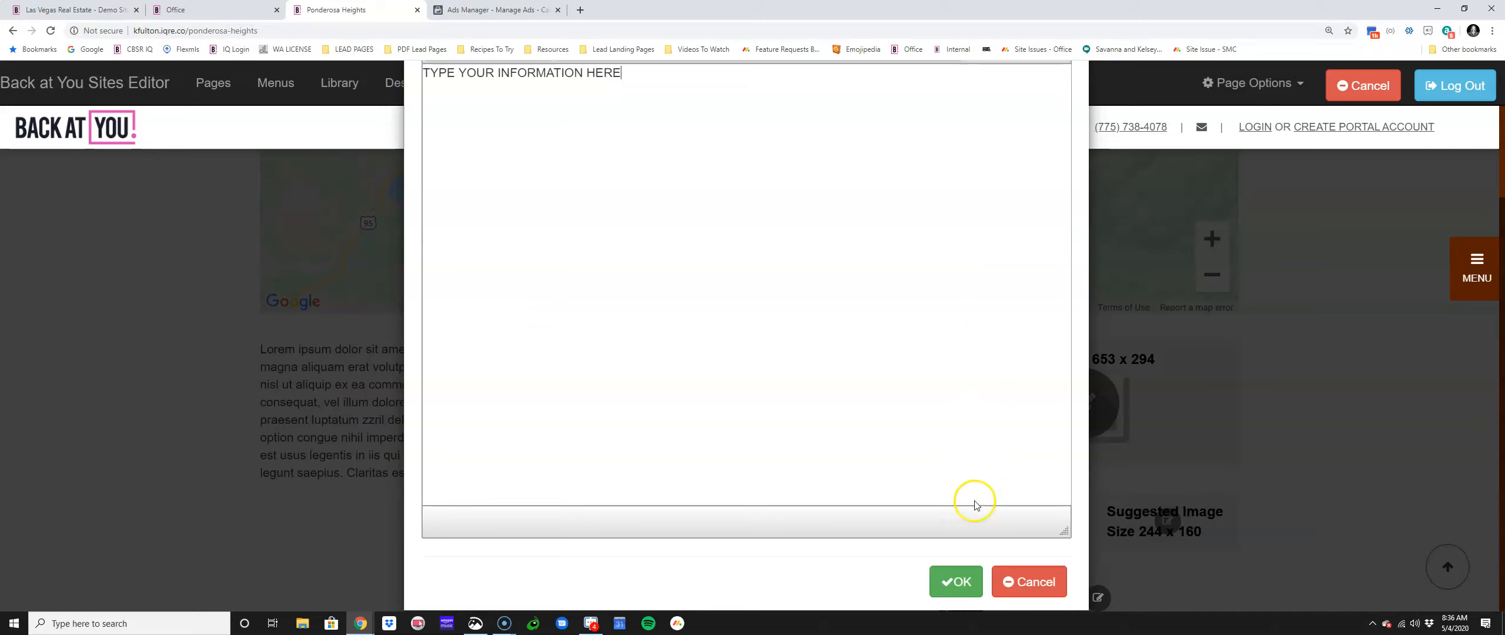
click(969, 579)
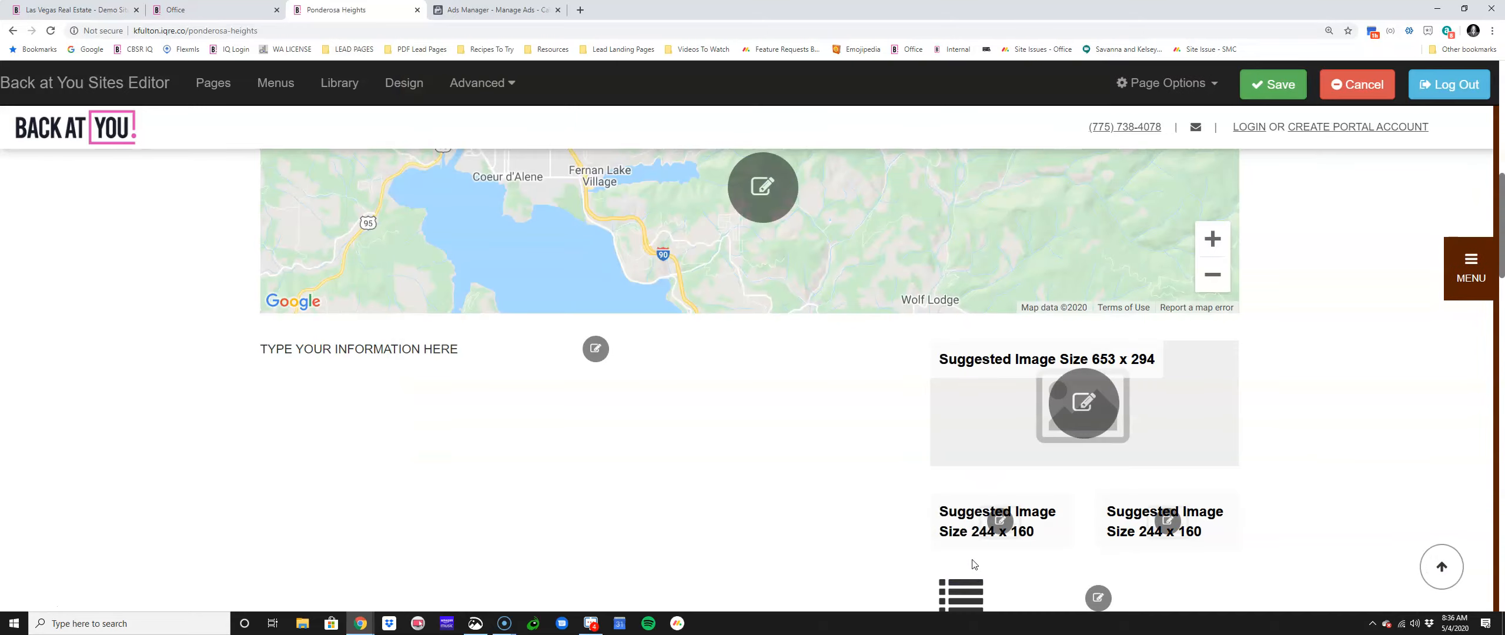
scroll(954, 559, down, 5)
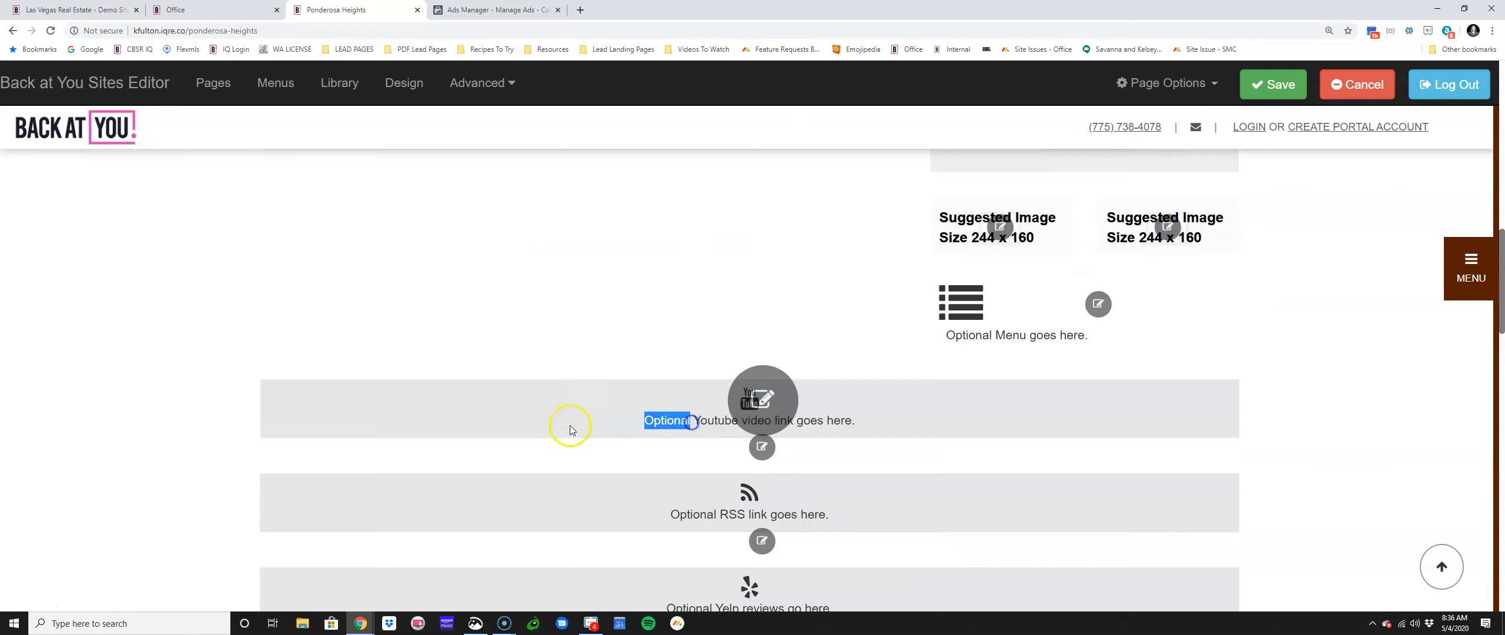
click(1254, 89)
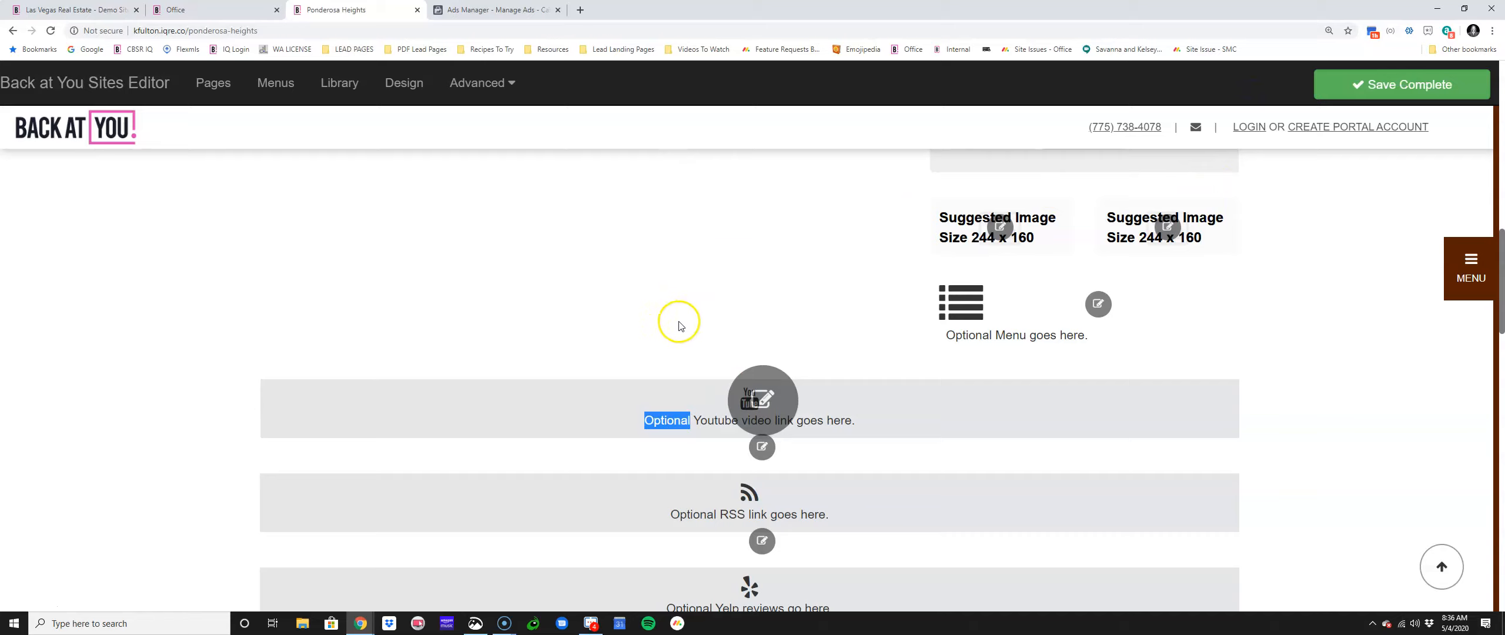
scroll(675, 344, down, 4)
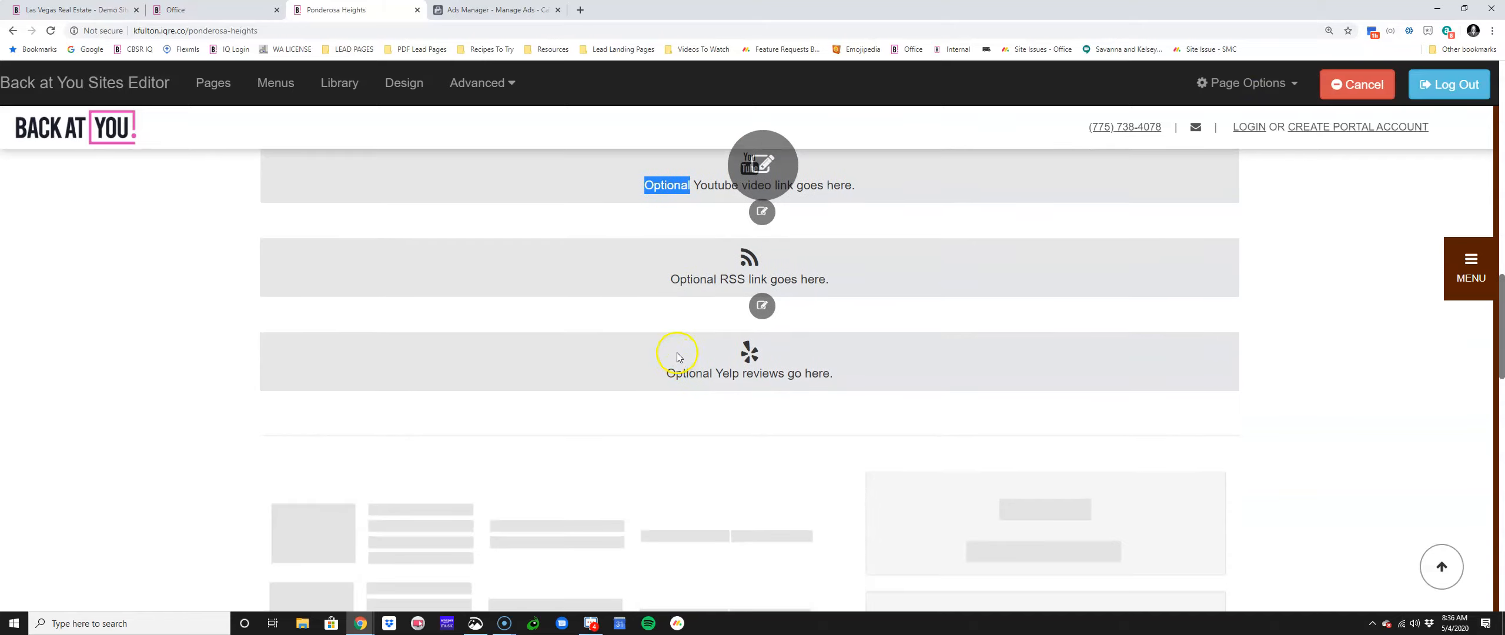
scroll(679, 356, up, 7)
click(944, 241)
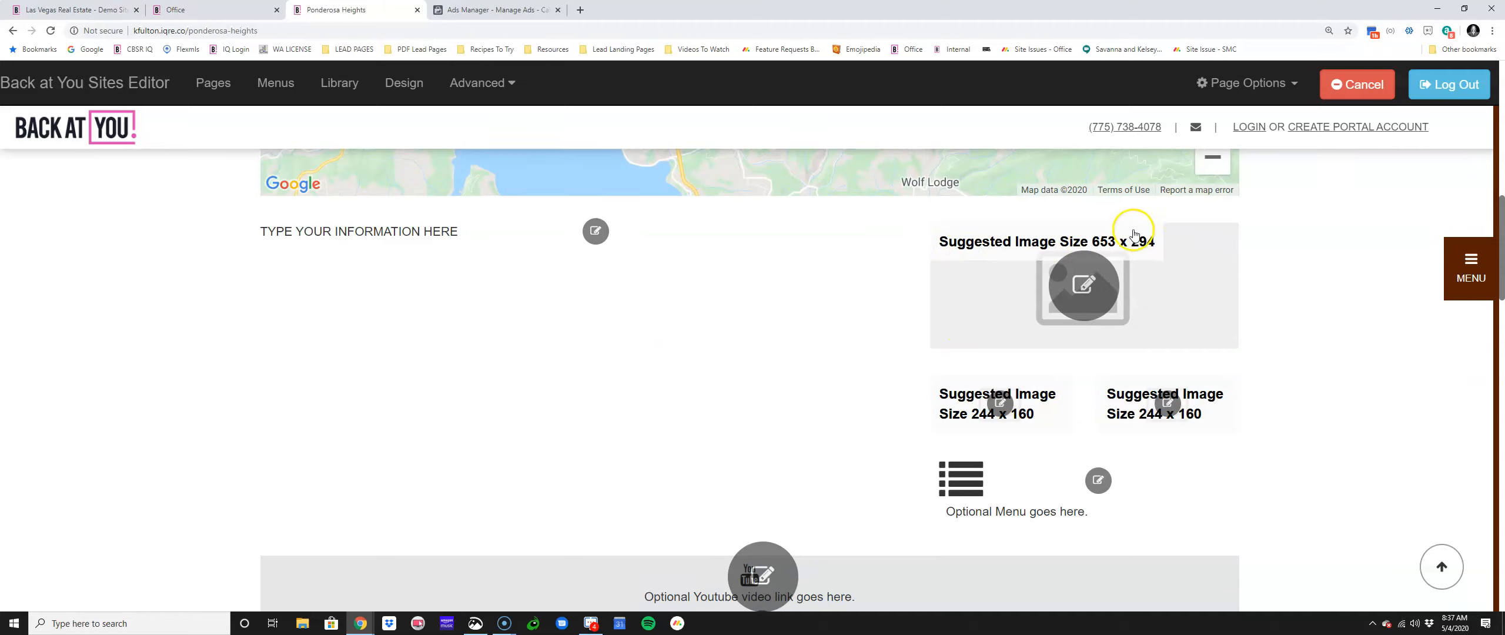
Step: Set the first body image to the golf ball on the green from the Golf stock category
click(1086, 286)
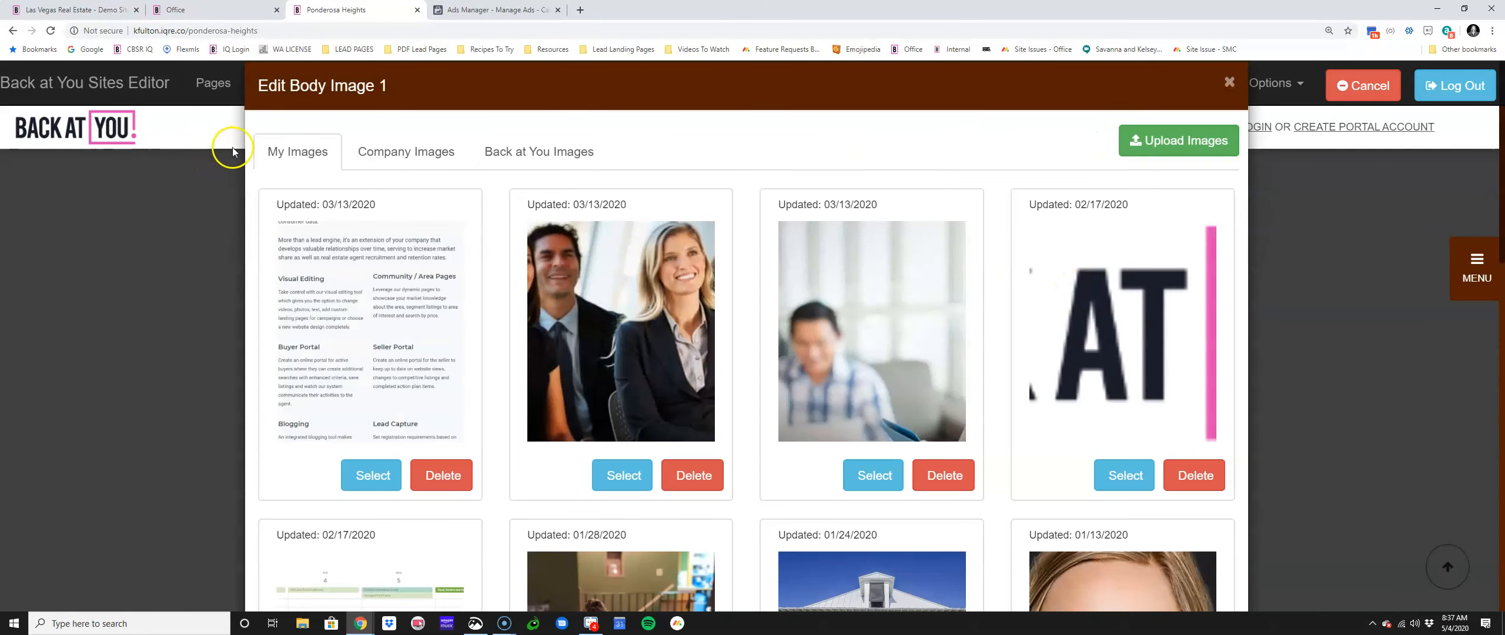
click(501, 157)
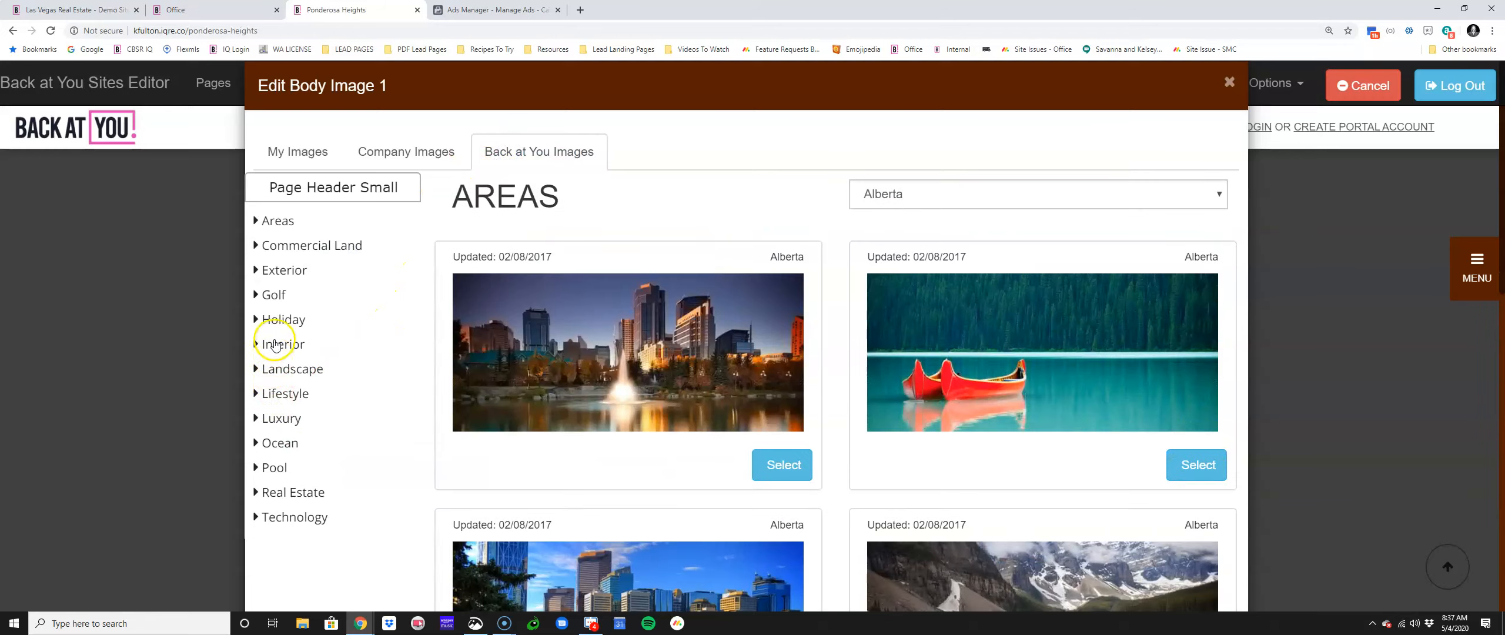
click(275, 300)
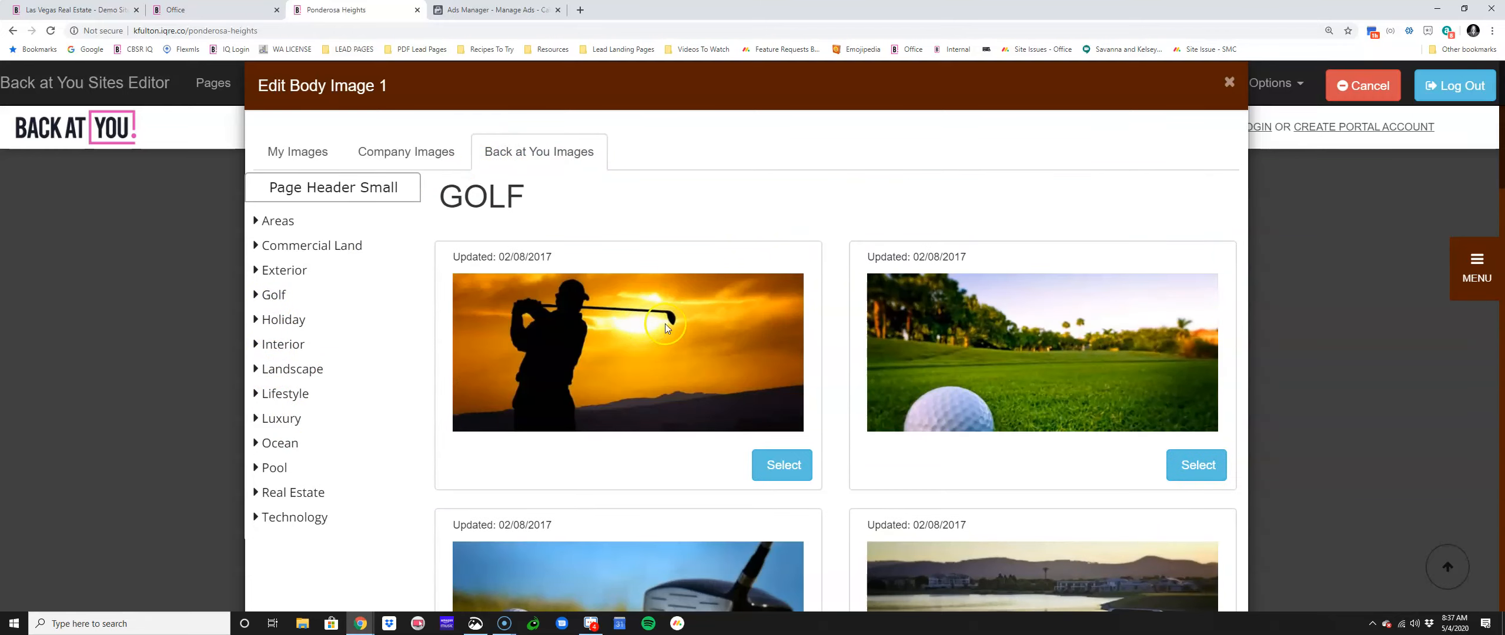
click(1175, 464)
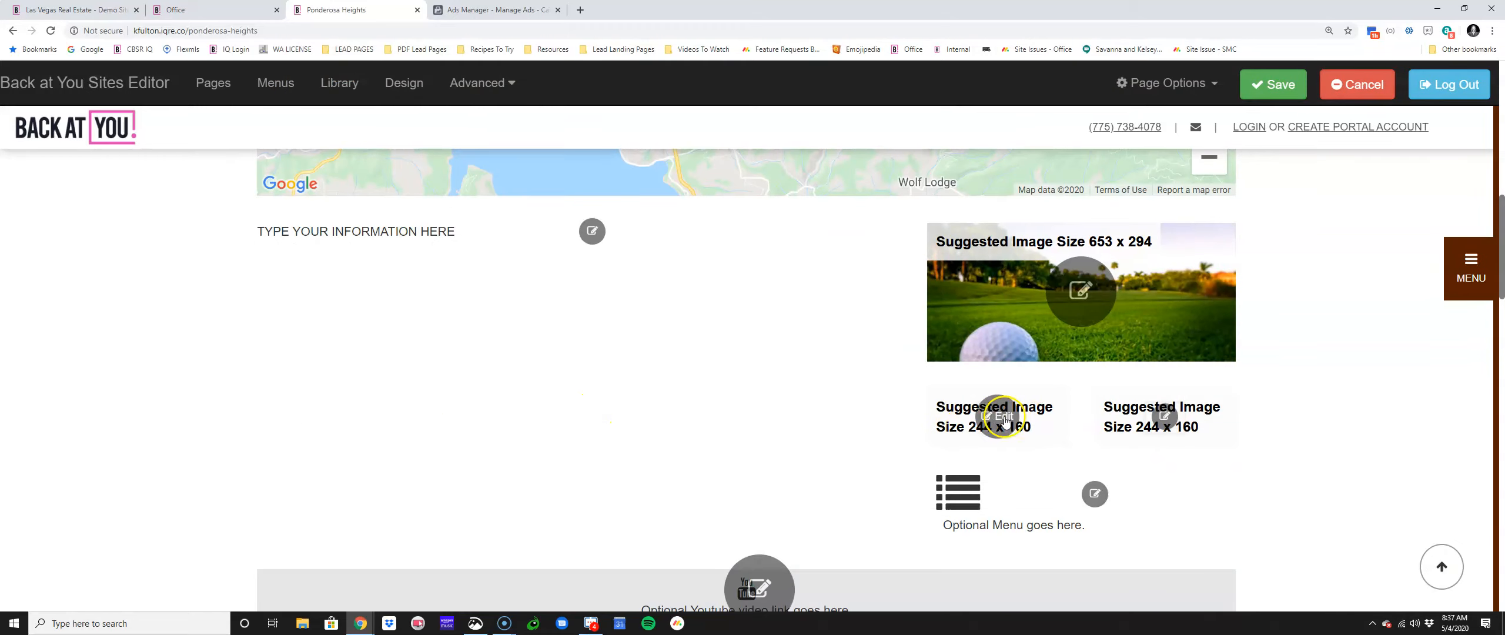
Step: Set the second body image to the Lifestyle girl-and-dog stock photo and save the page
click(1003, 417)
click(515, 152)
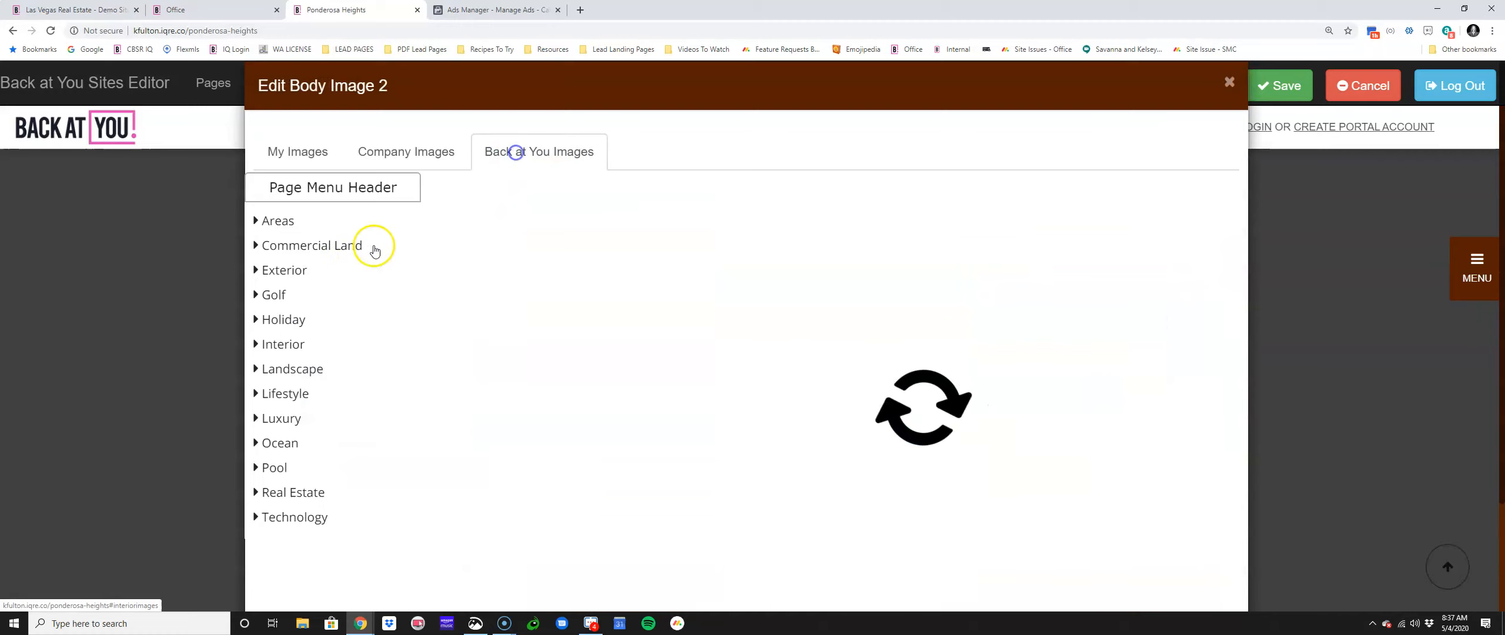
click(288, 394)
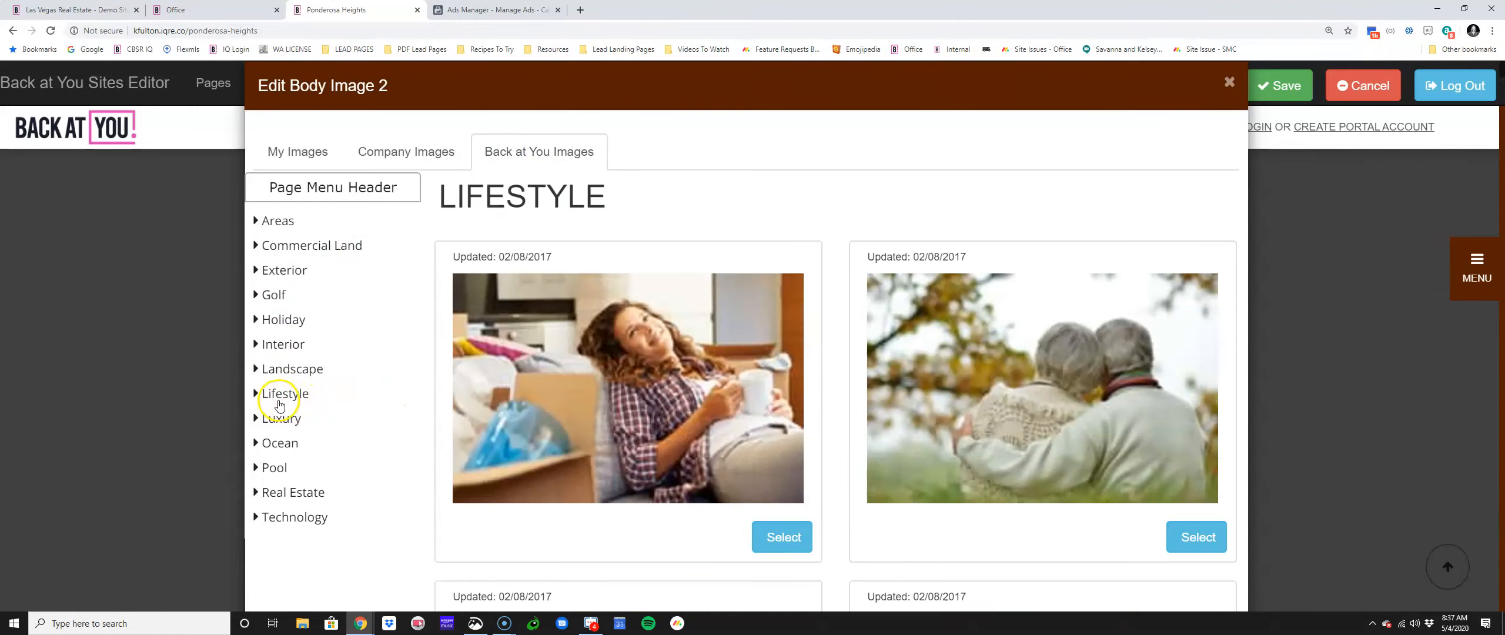
click(279, 403)
scroll(559, 402, down, 5)
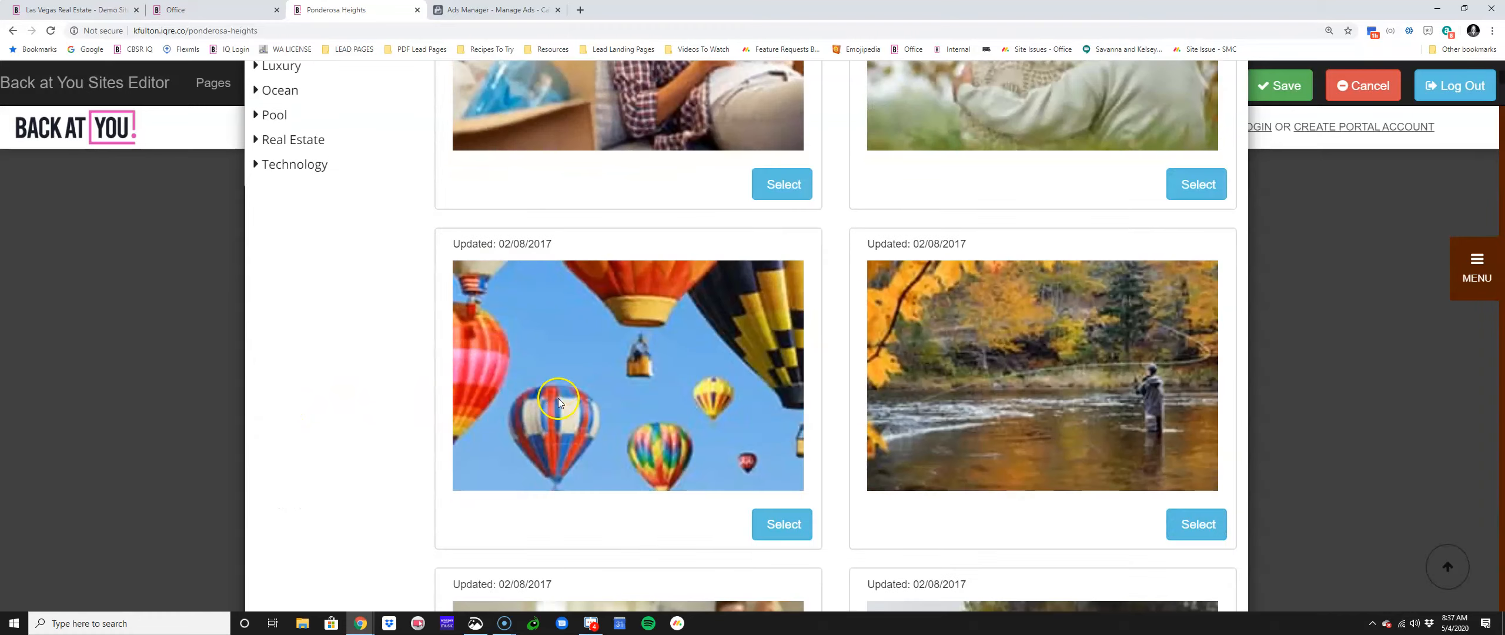
scroll(557, 397, down, 15)
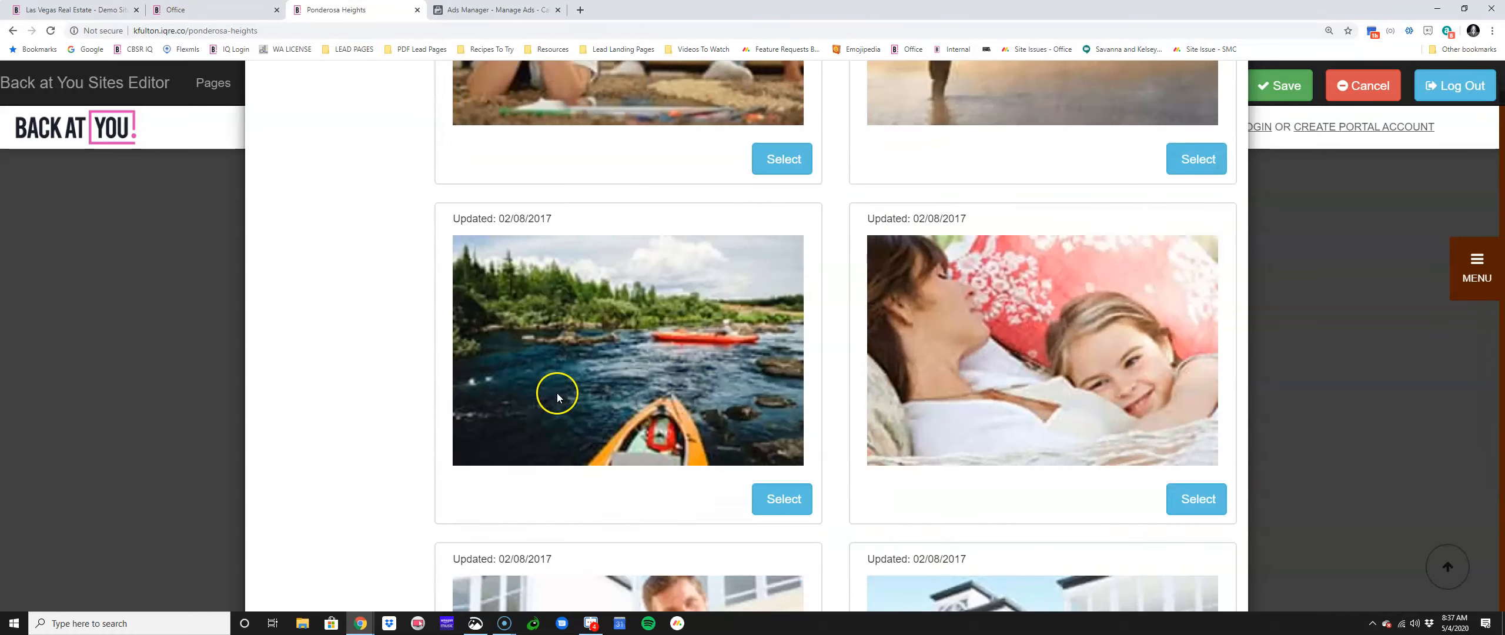
scroll(556, 394, down, 20)
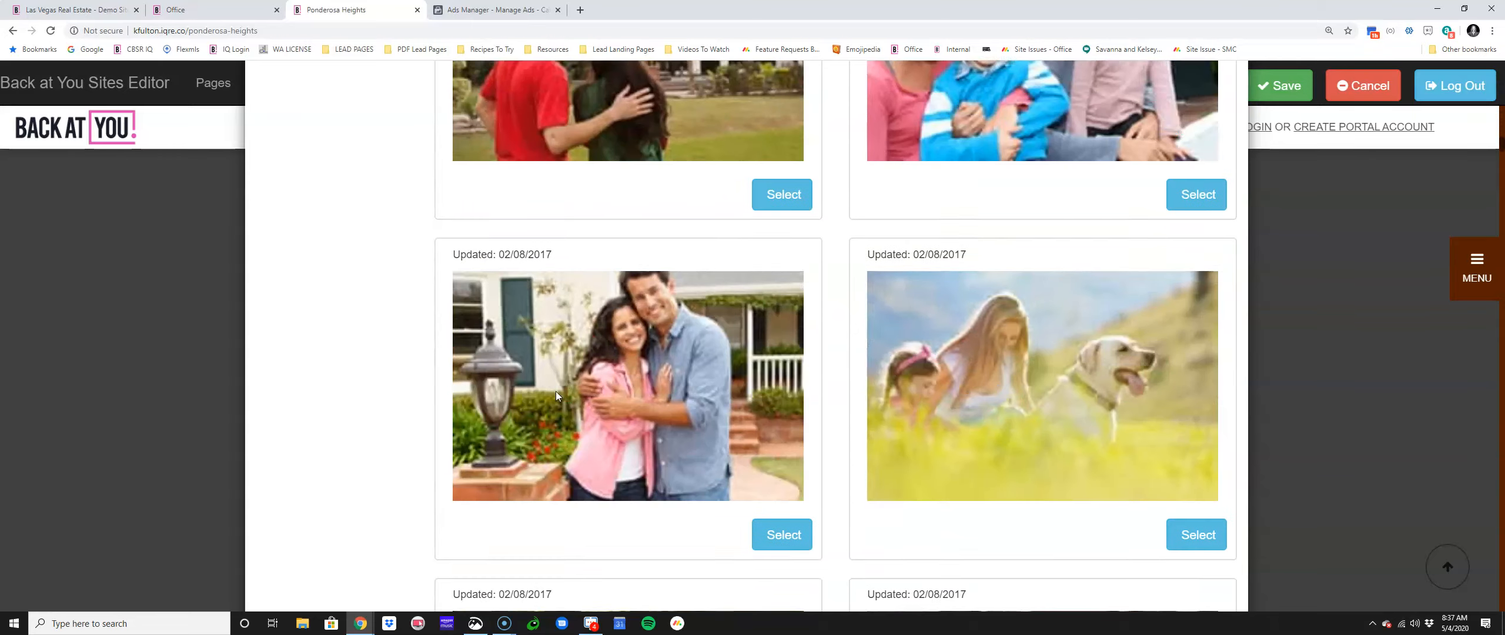
scroll(556, 392, down, 7)
scroll(881, 399, up, 5)
click(1196, 435)
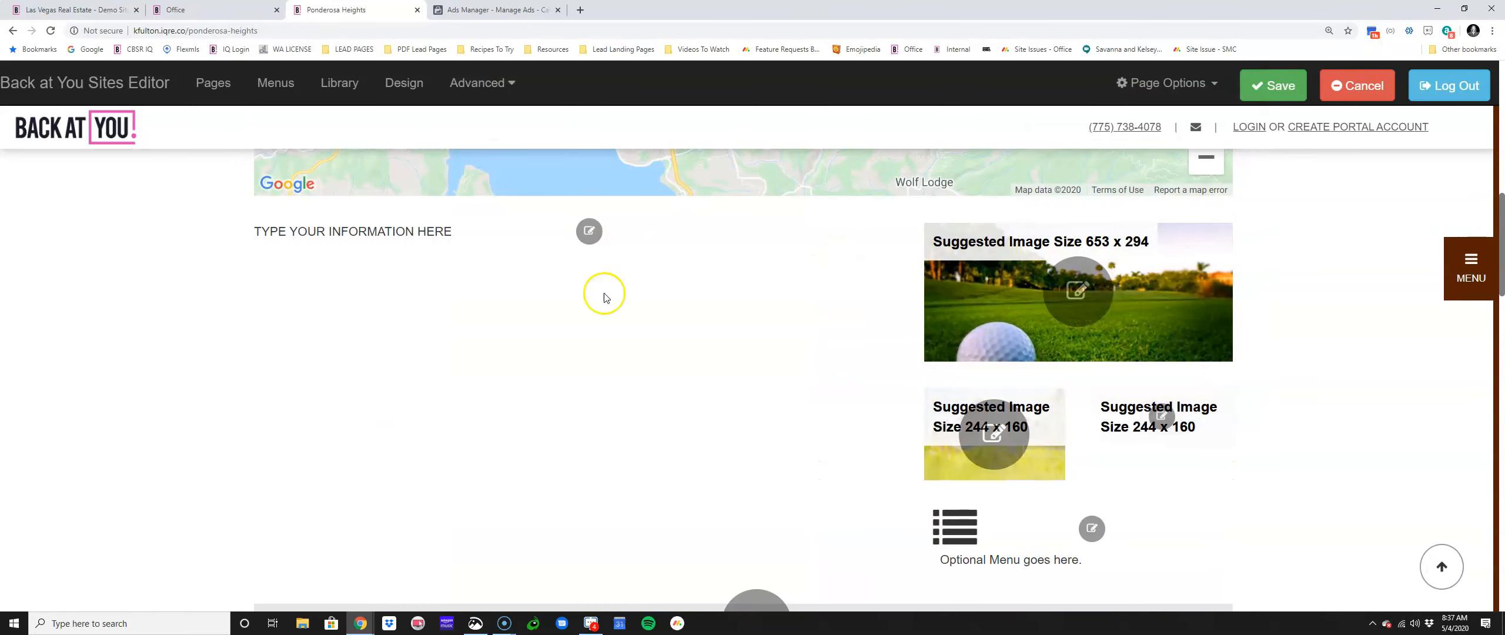
click(1276, 85)
scroll(764, 276, down, 7)
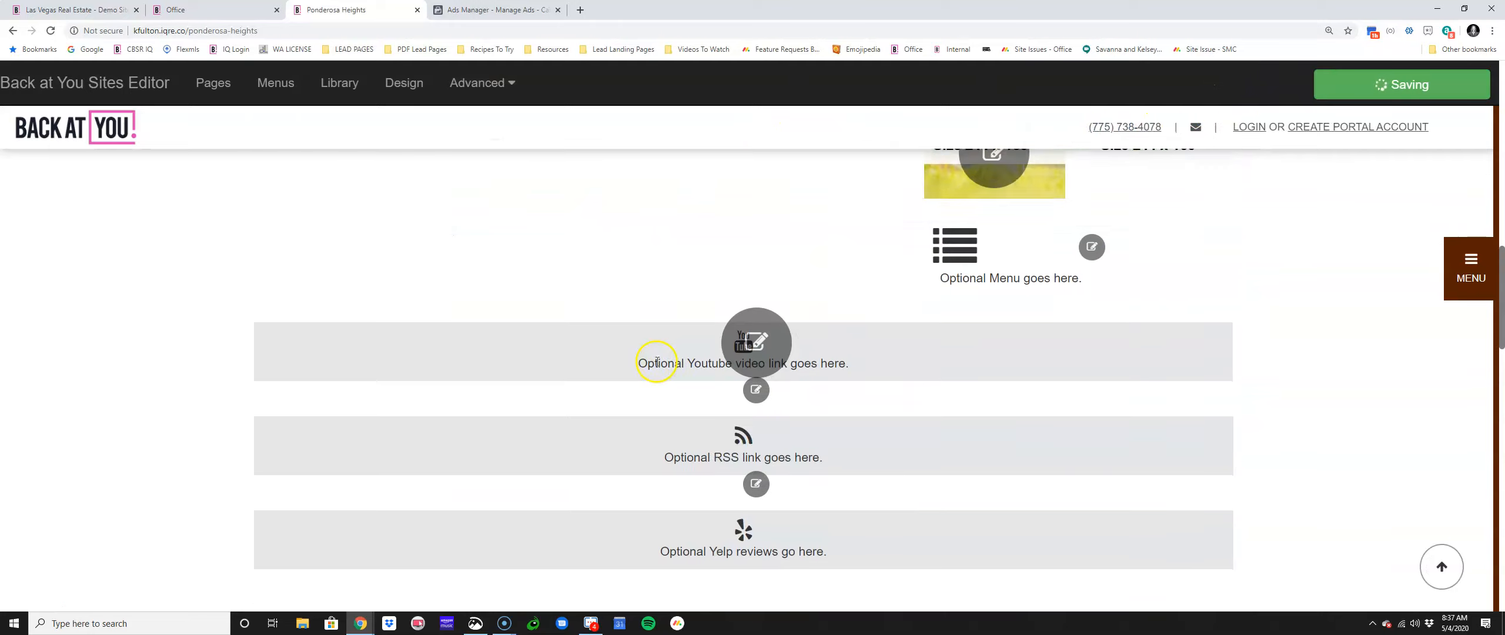
scroll(648, 377, up, 3)
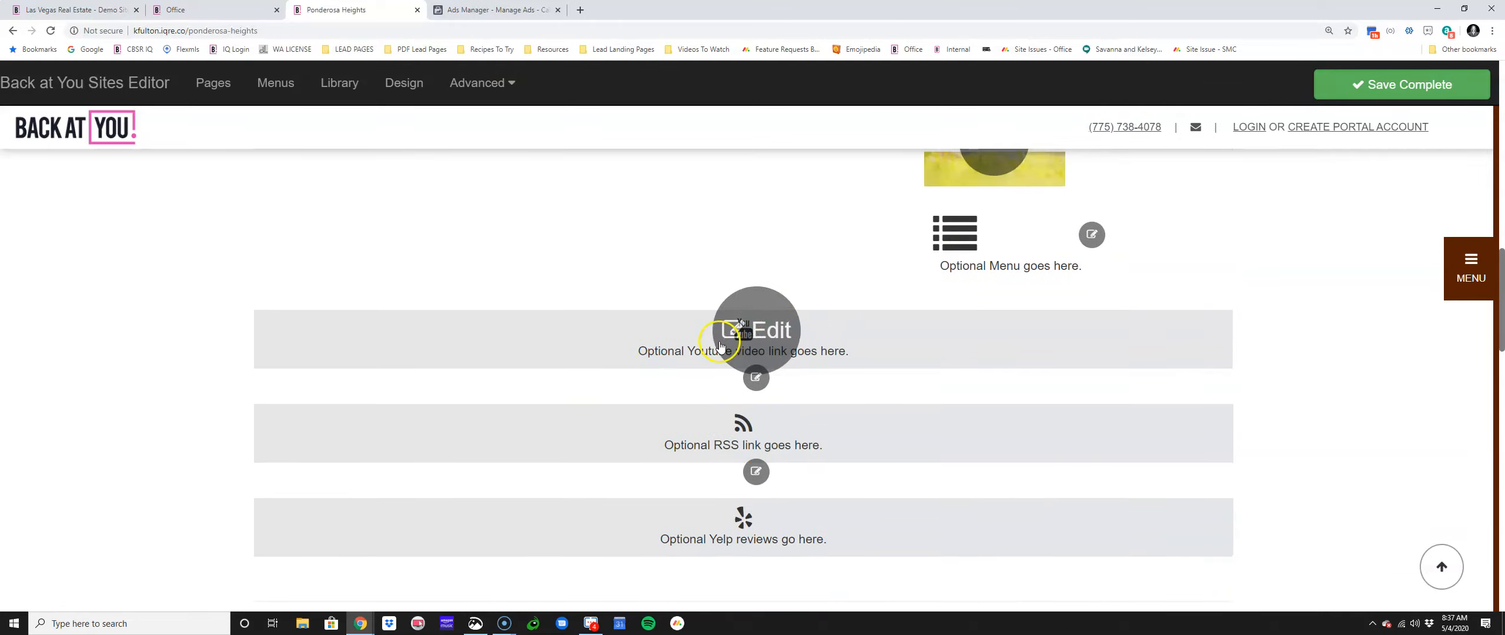
Step: Set Show Yelp to Yes and add the Local Services and Health & Medical categories
click(745, 324)
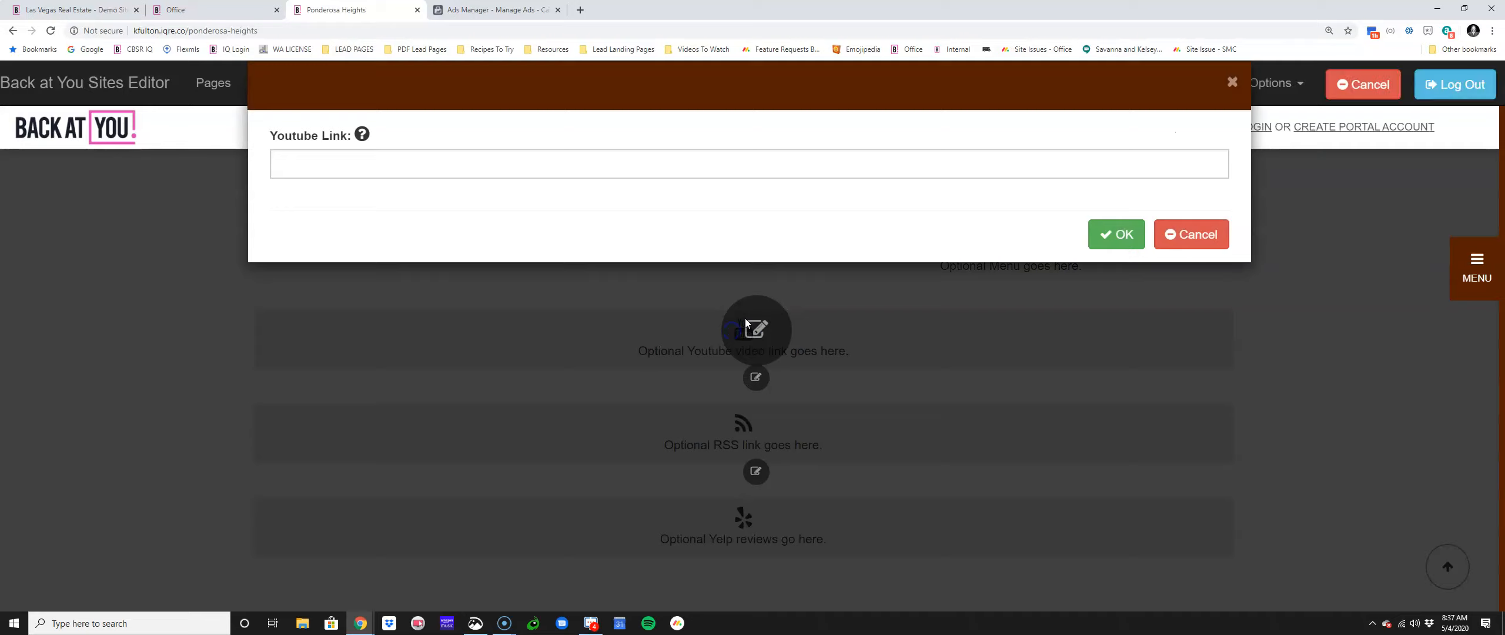
click(1196, 235)
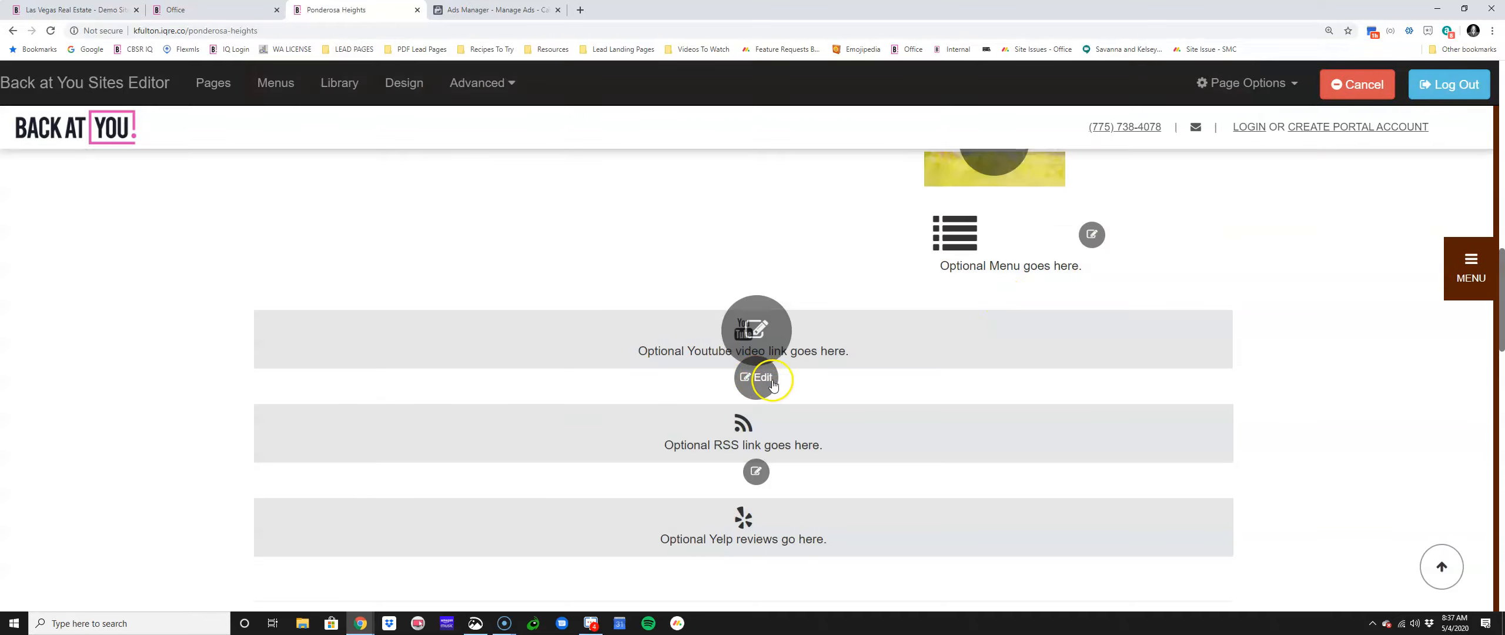
click(745, 474)
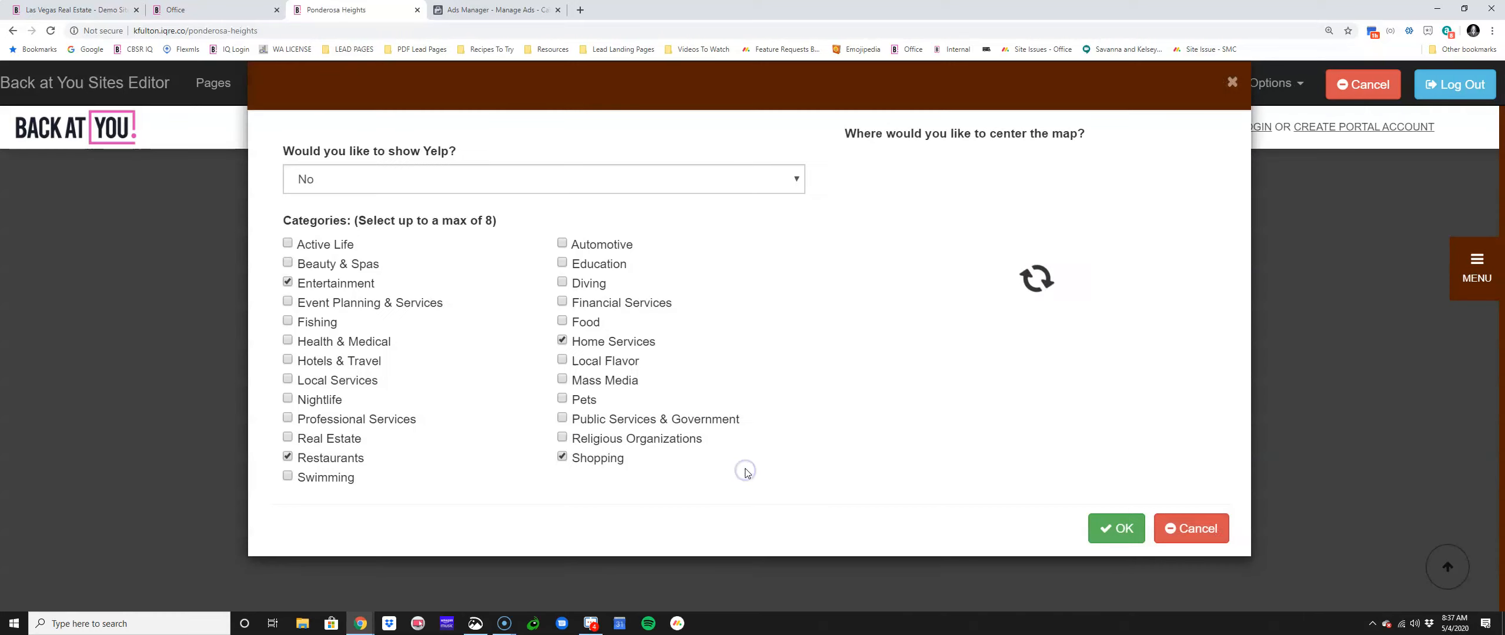
click(421, 180)
click(419, 203)
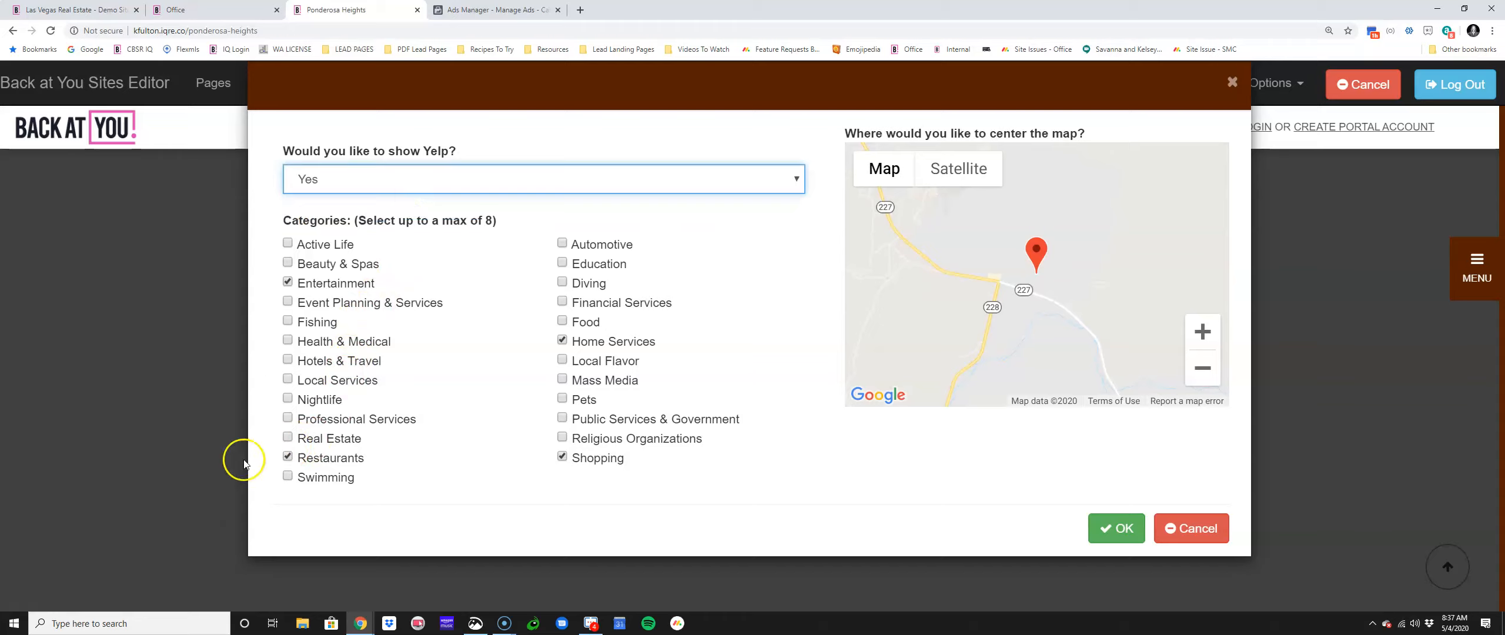
click(288, 380)
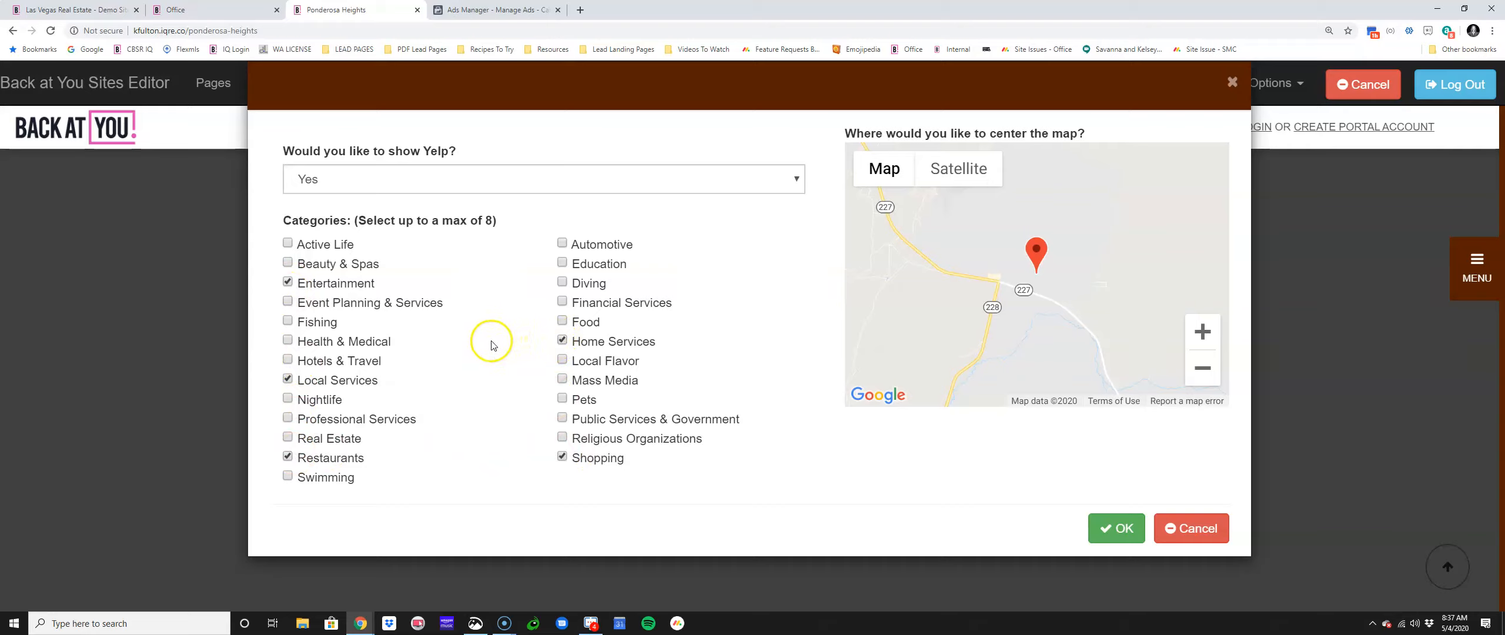
click(288, 342)
Step: Centre the Yelp map on the Coeur d'Alene and Hayden area and confirm the settings
scroll(1014, 340, down, 4)
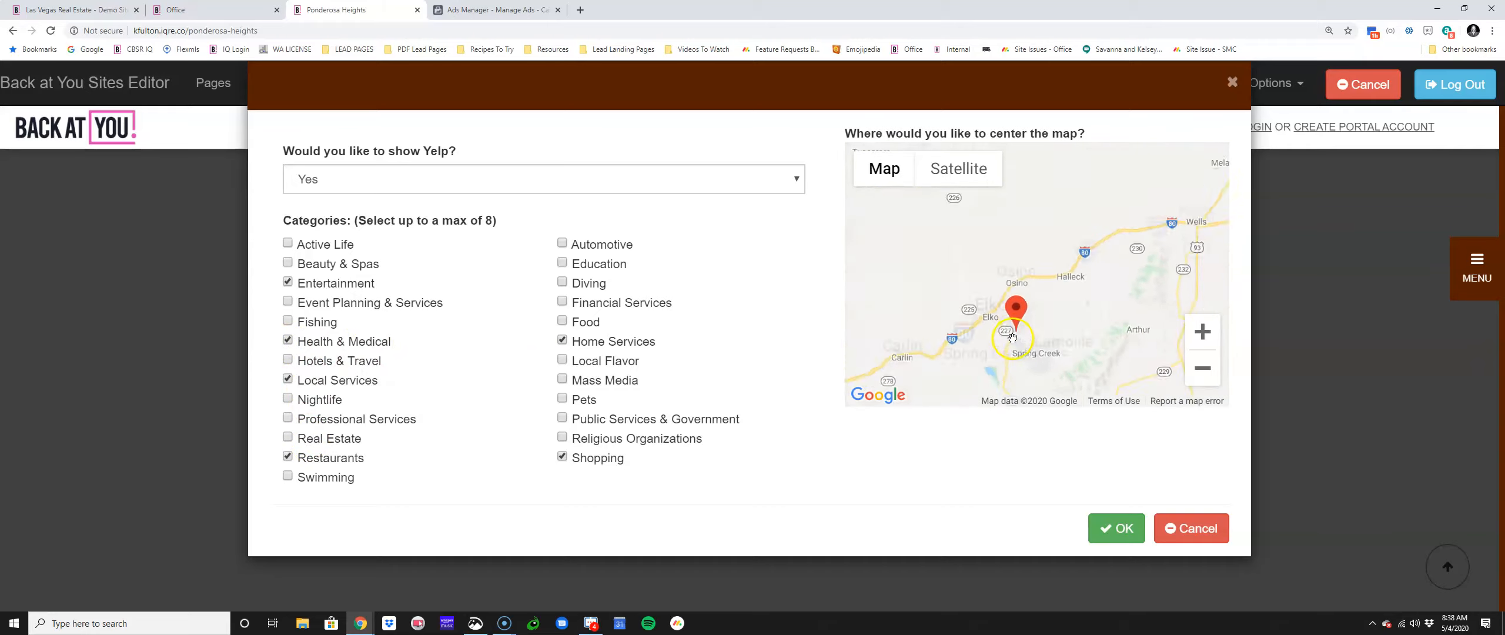
scroll(1046, 303, down, 4)
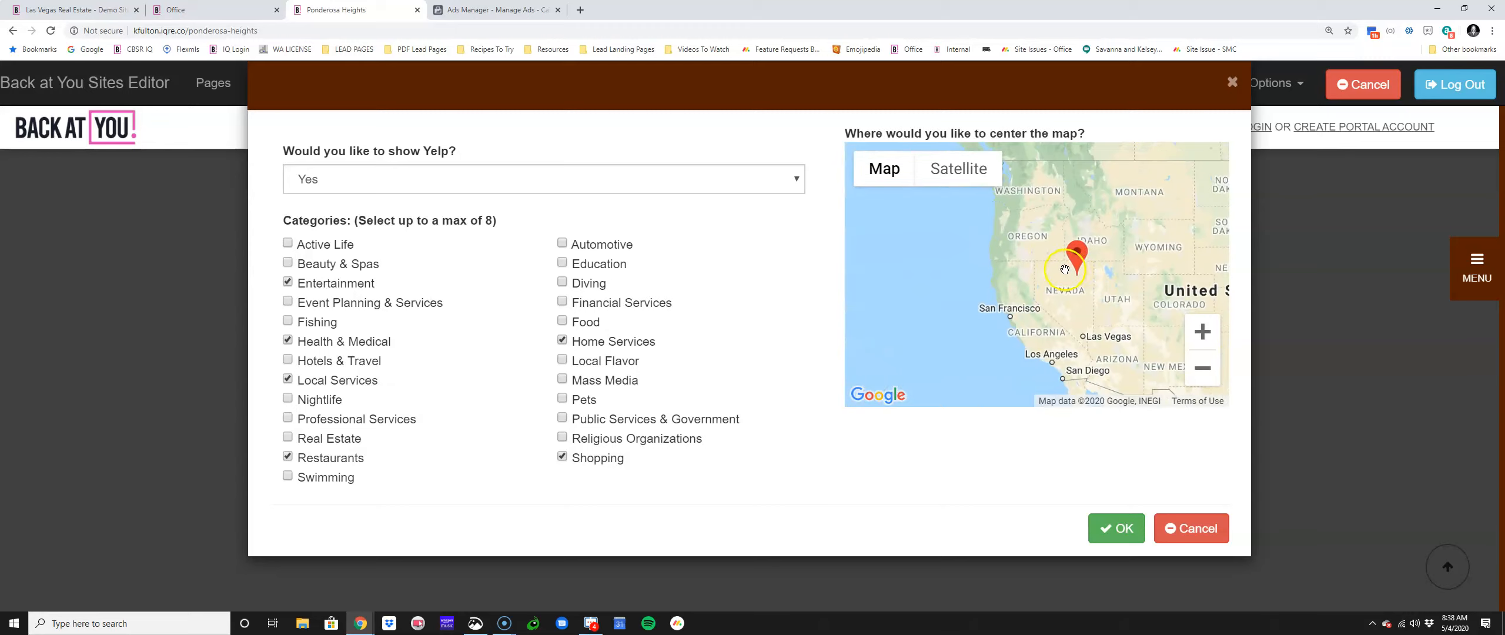
drag(1064, 289, 1029, 387)
double_click(998, 297)
scroll(1030, 318, up, 3)
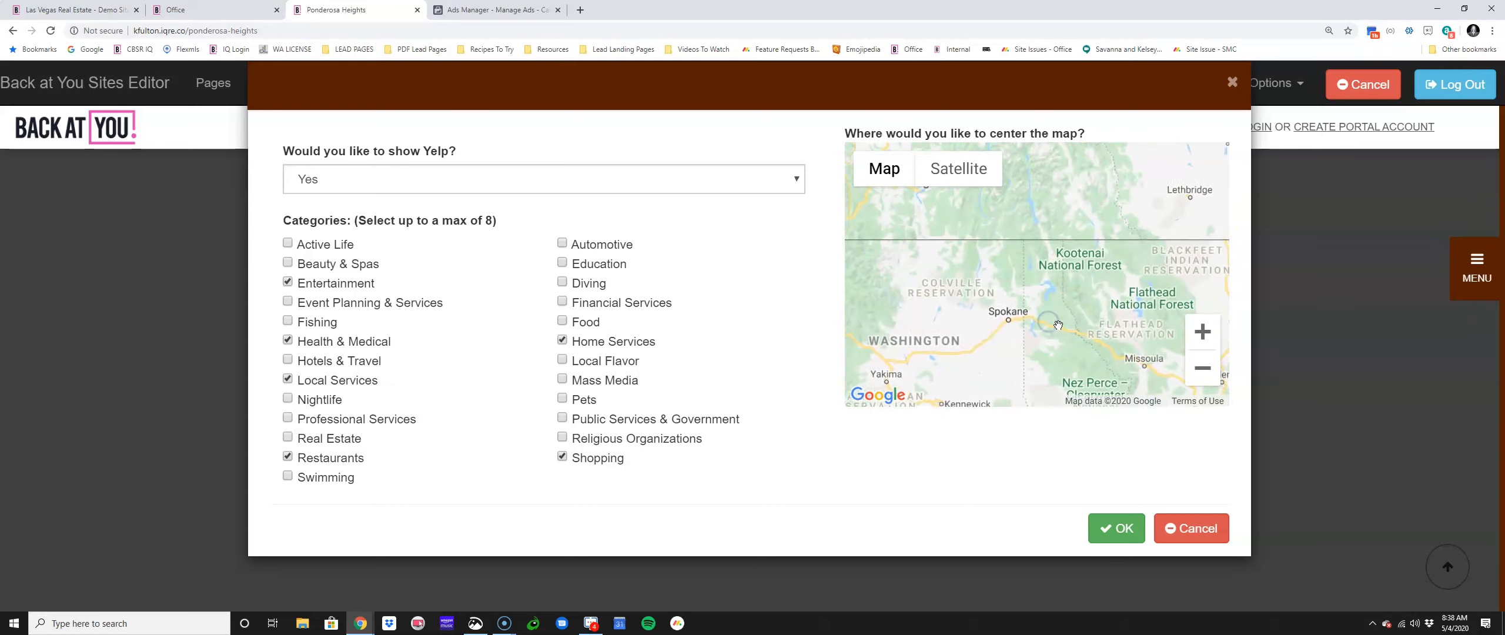
scroll(1030, 318, up, 3)
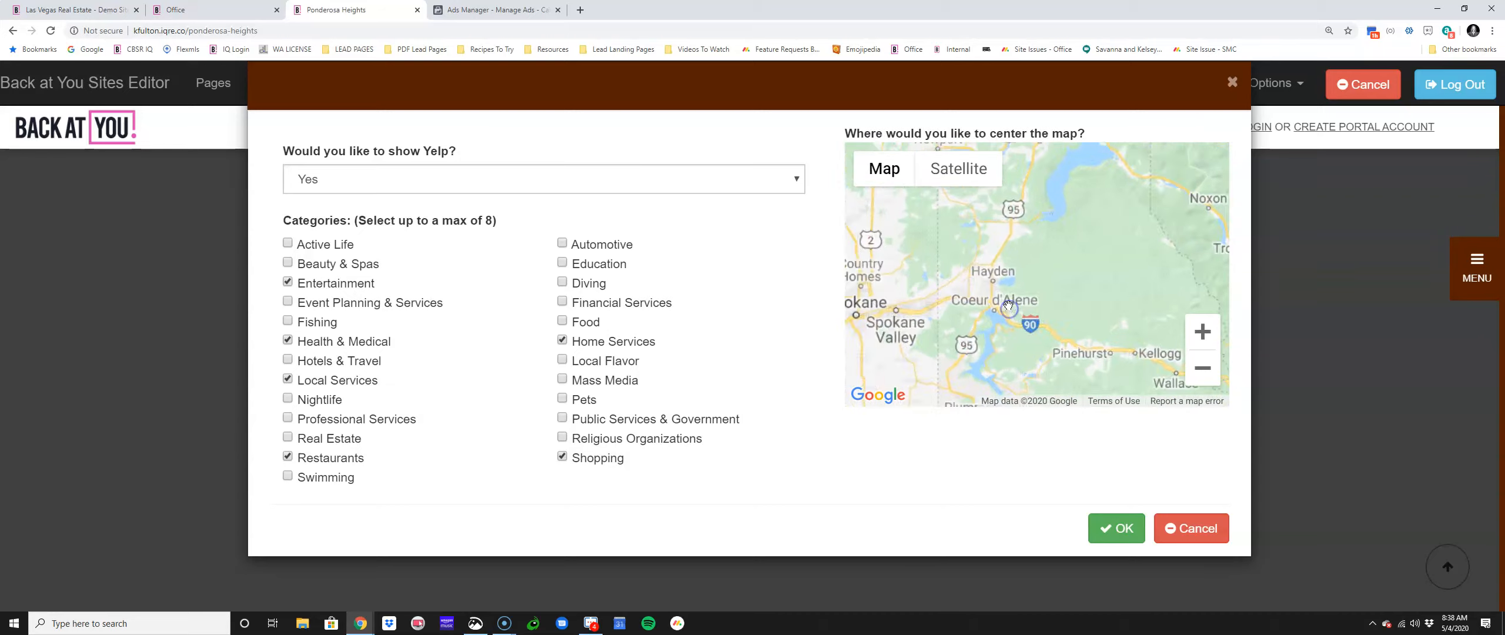
double_click(1005, 290)
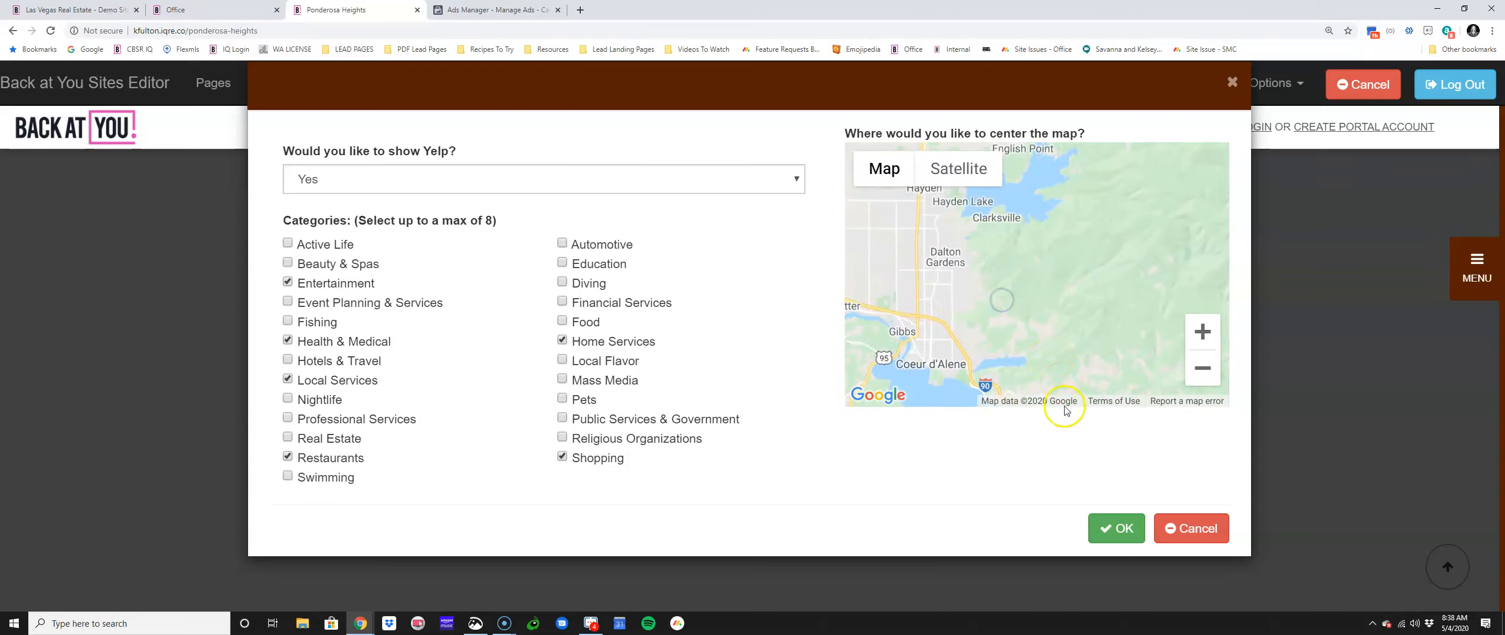
click(1108, 527)
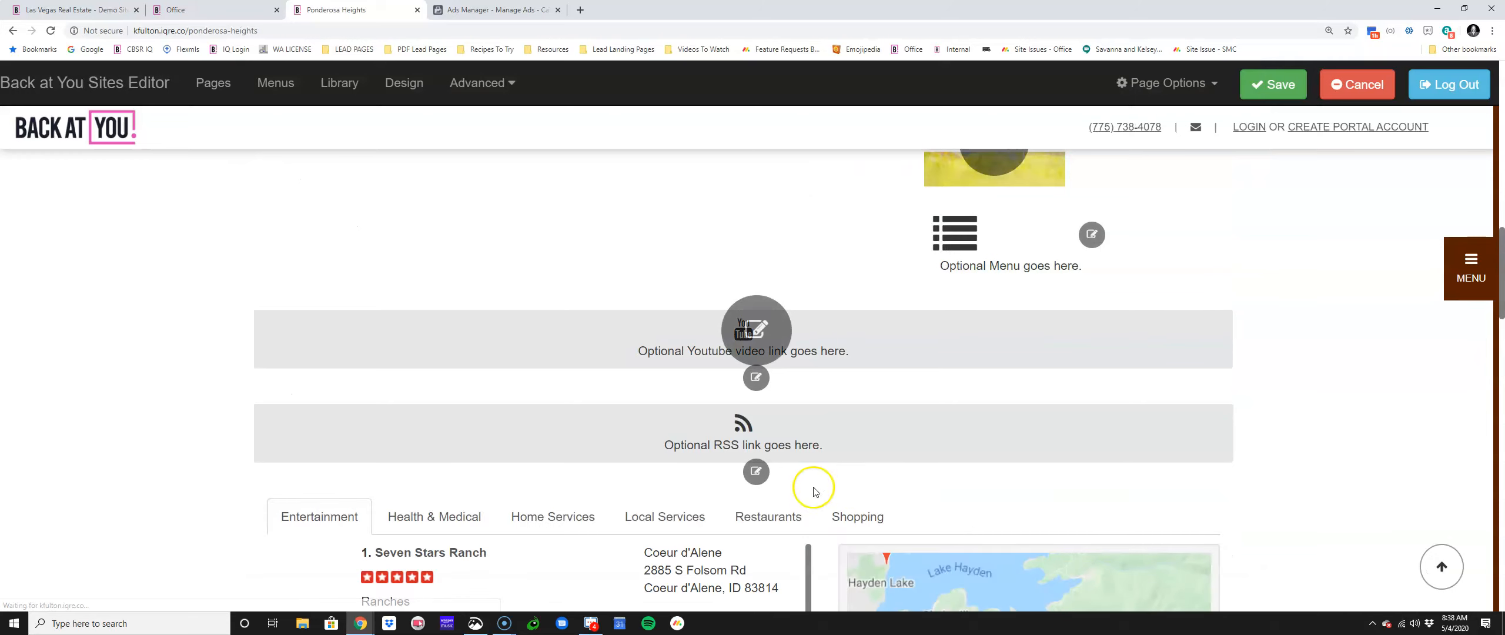
Step: Save the page and preview the Health & Medical, Home Services, Local Services and Restaurants Yelp results
scroll(1395, 430, down, 4)
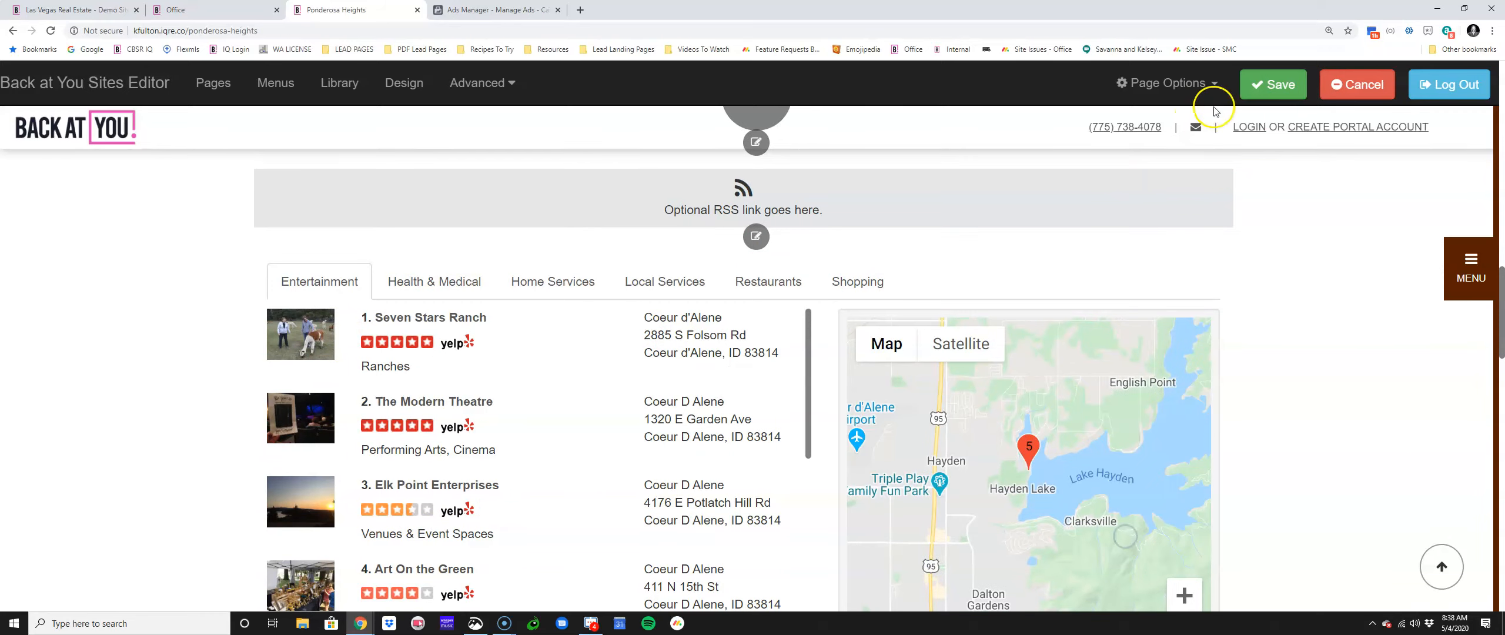
click(1264, 87)
click(450, 284)
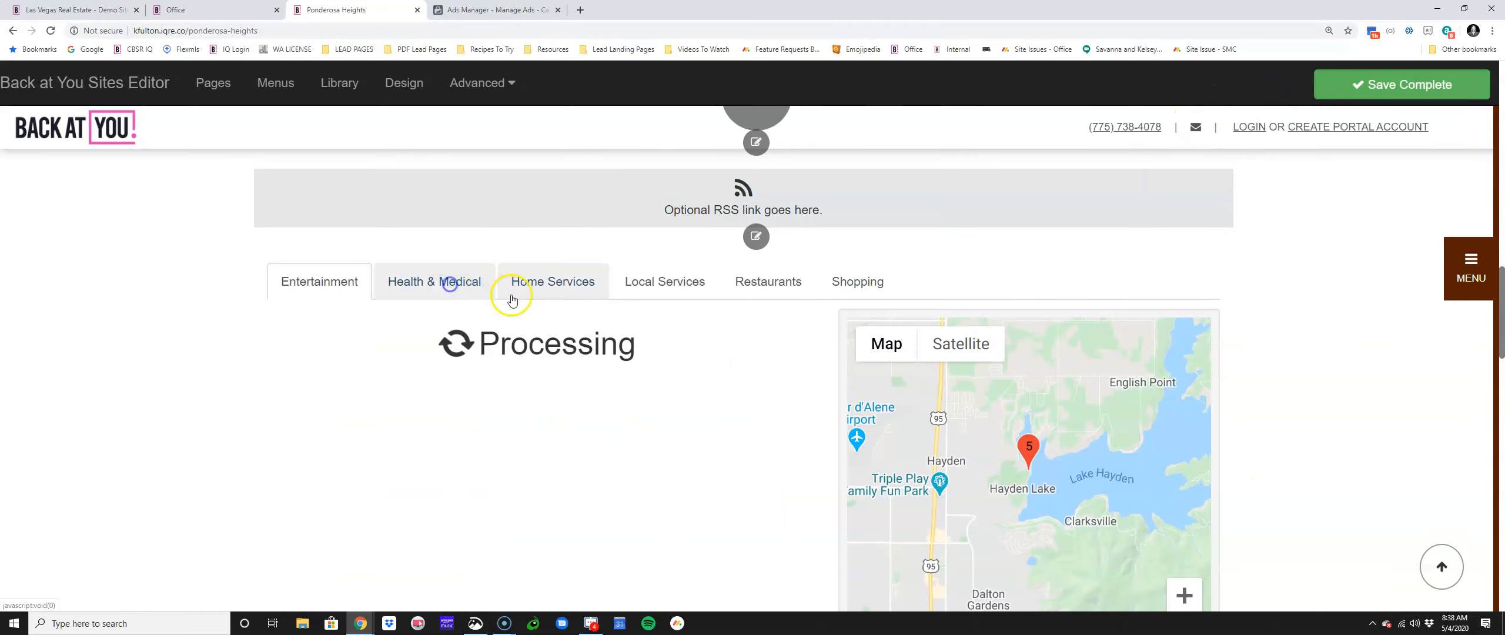
click(527, 286)
click(633, 289)
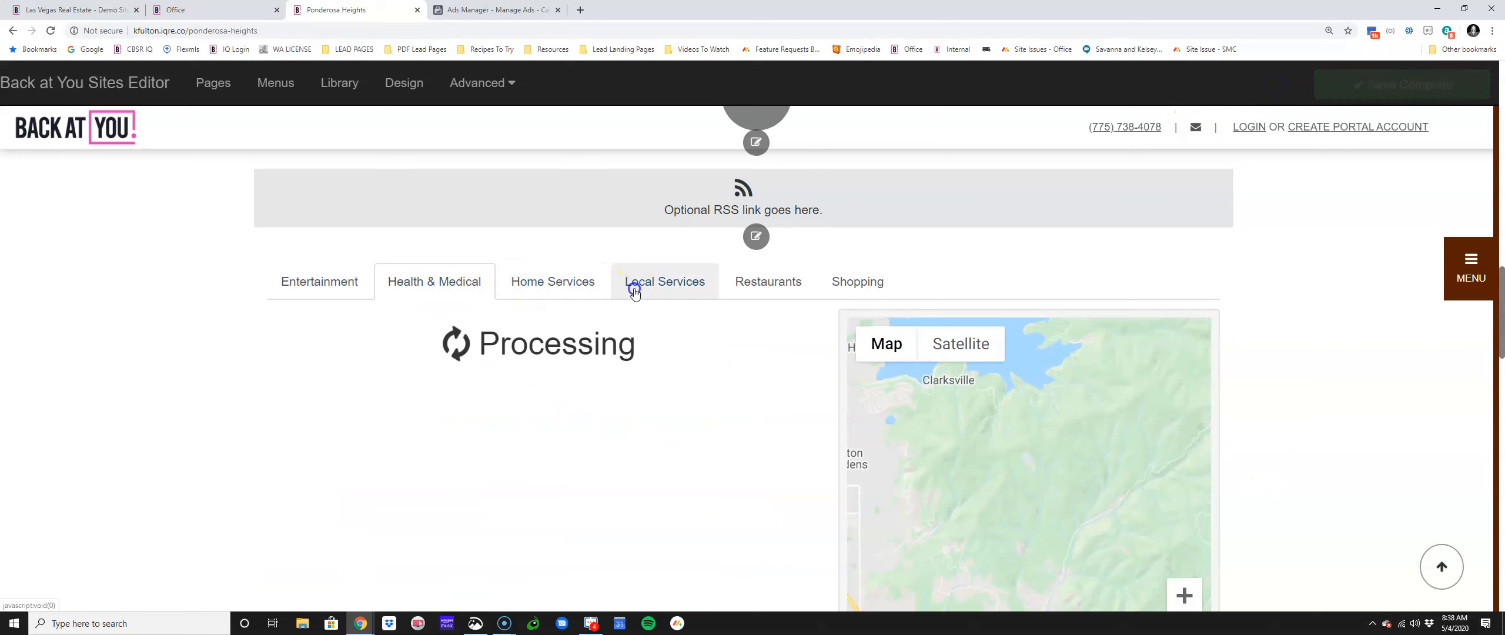
click(755, 288)
click(876, 284)
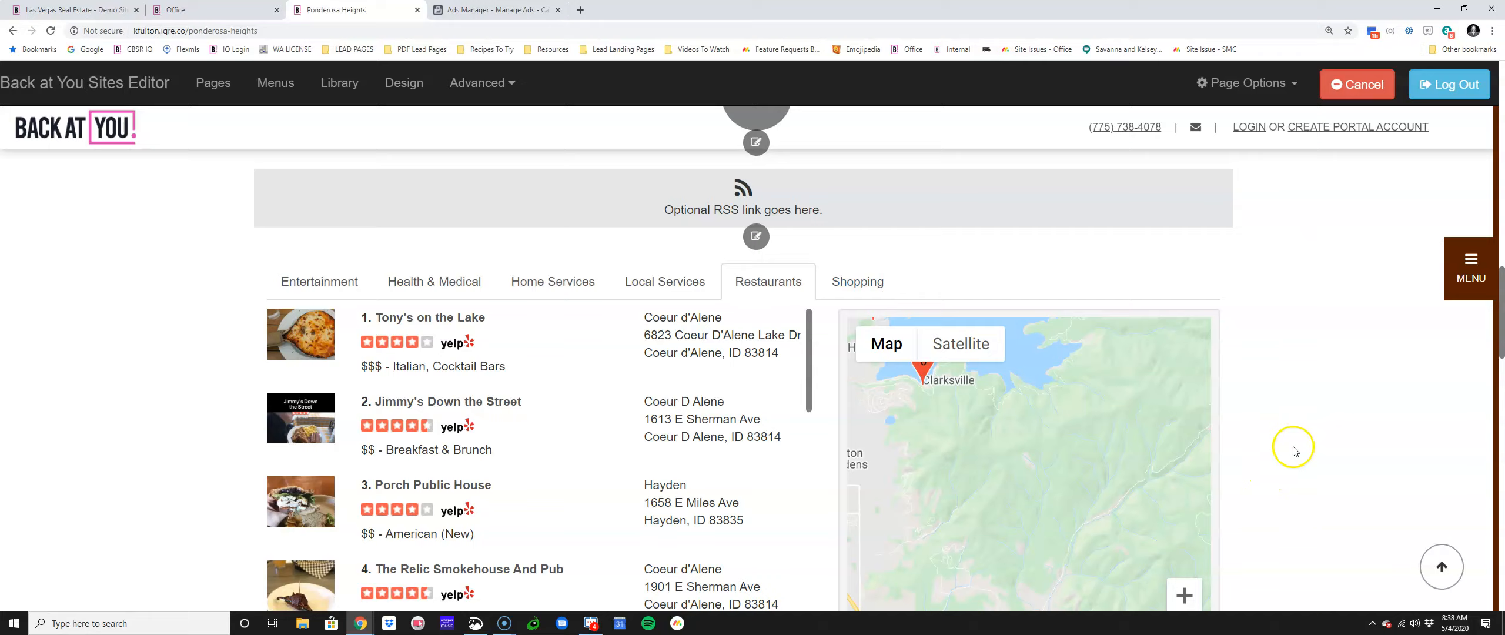
scroll(1287, 466, down, 10)
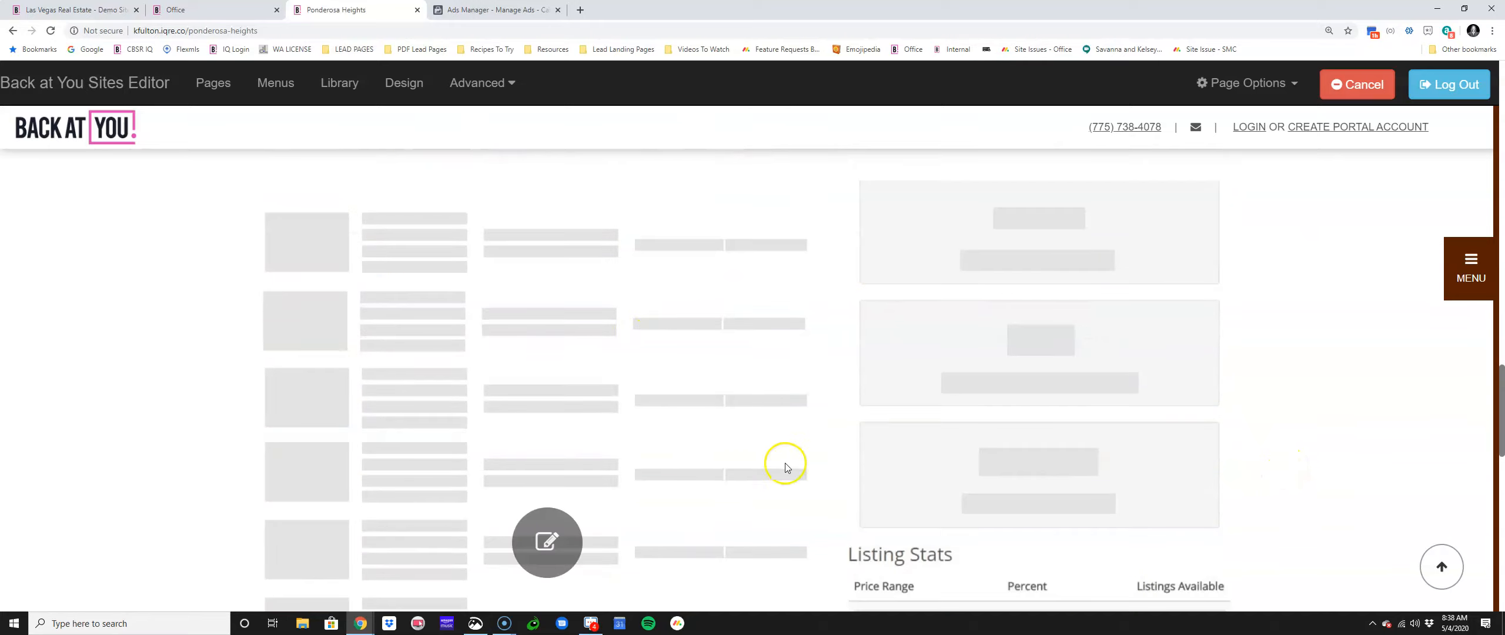
scroll(487, 409, down, 3)
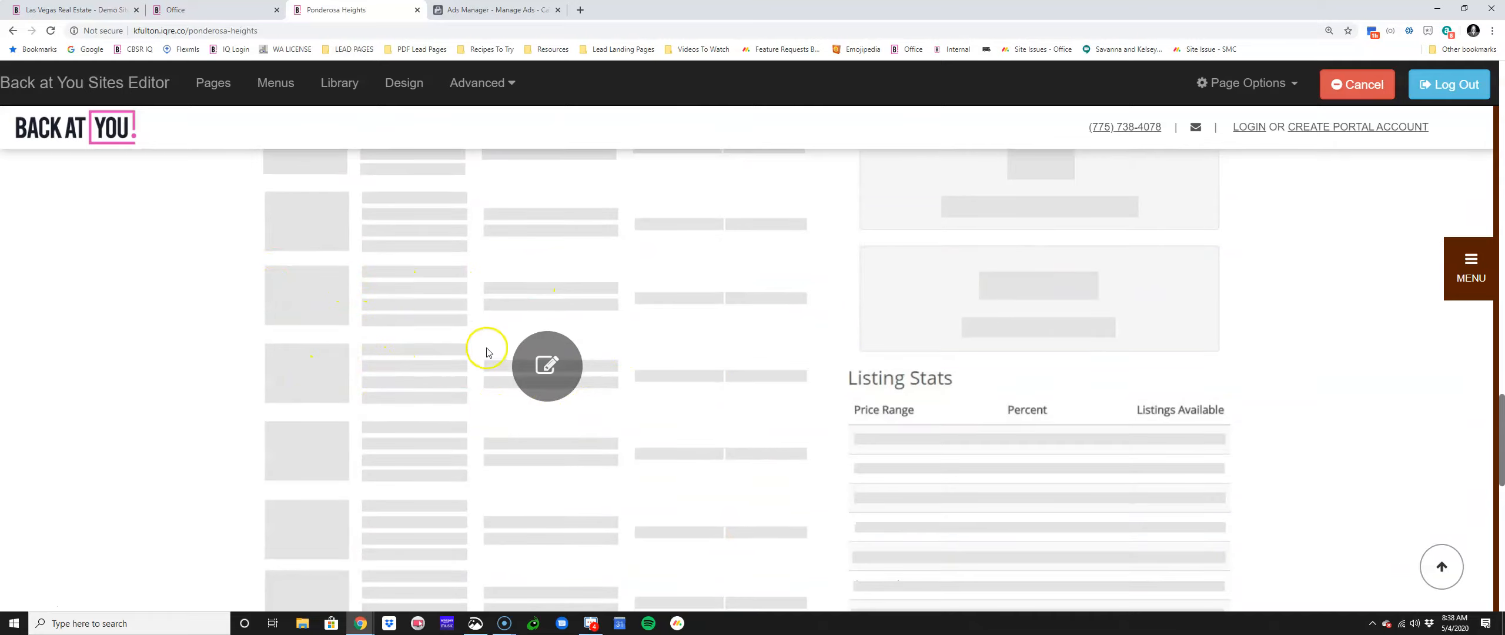
Step: Clear the Areas filter and untick Multifamily, Commercial and Land so only Residential listings show
click(531, 365)
click(411, 173)
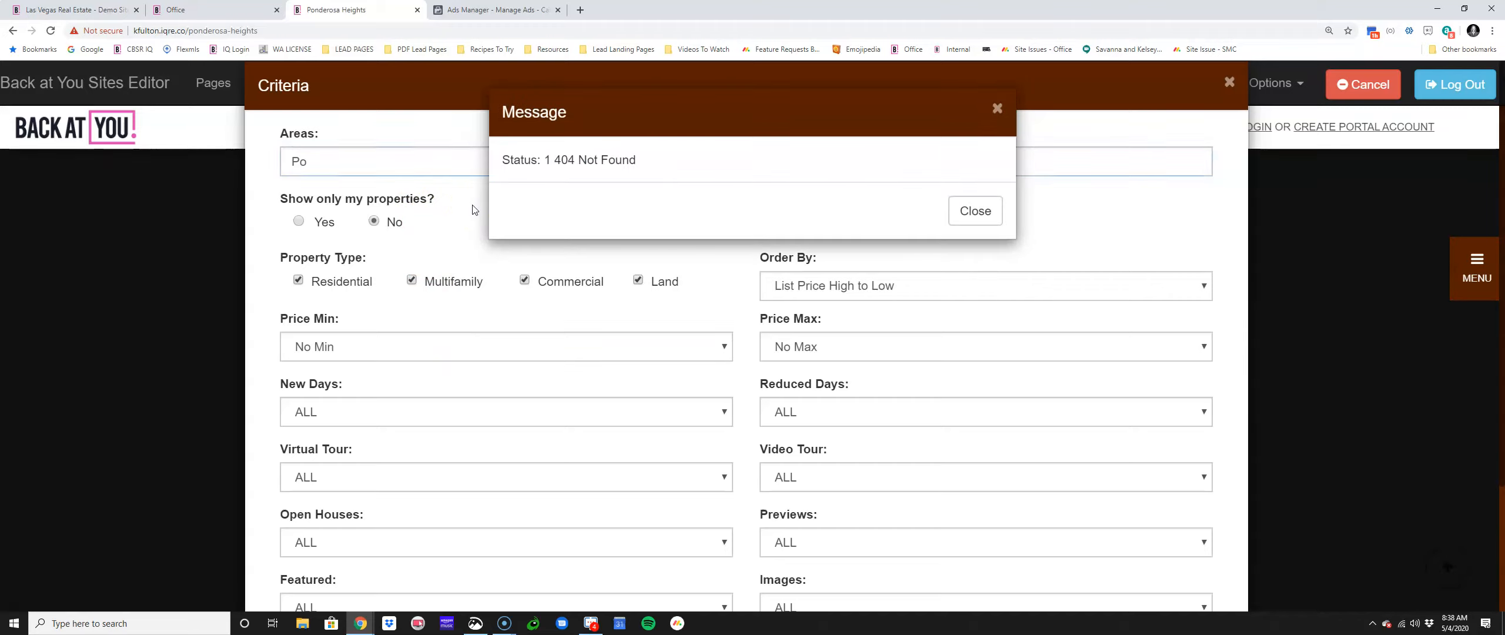
click(985, 218)
click(530, 169)
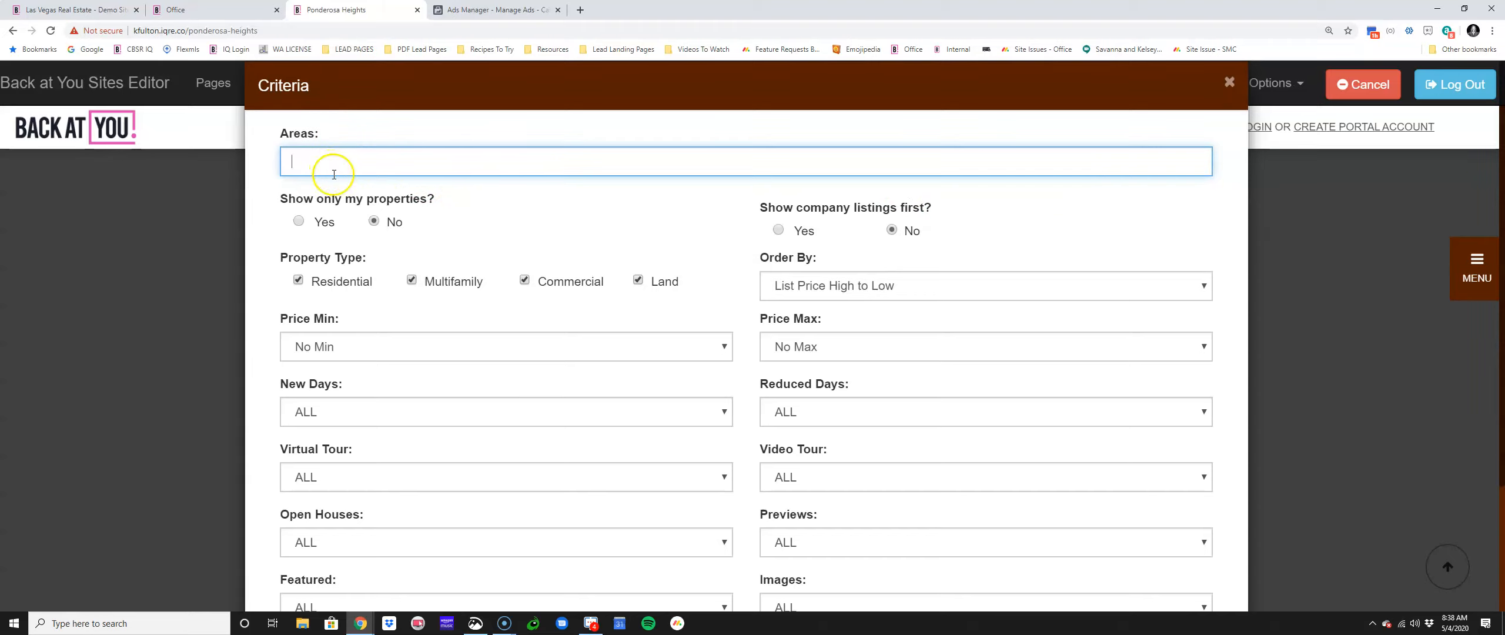
click(412, 280)
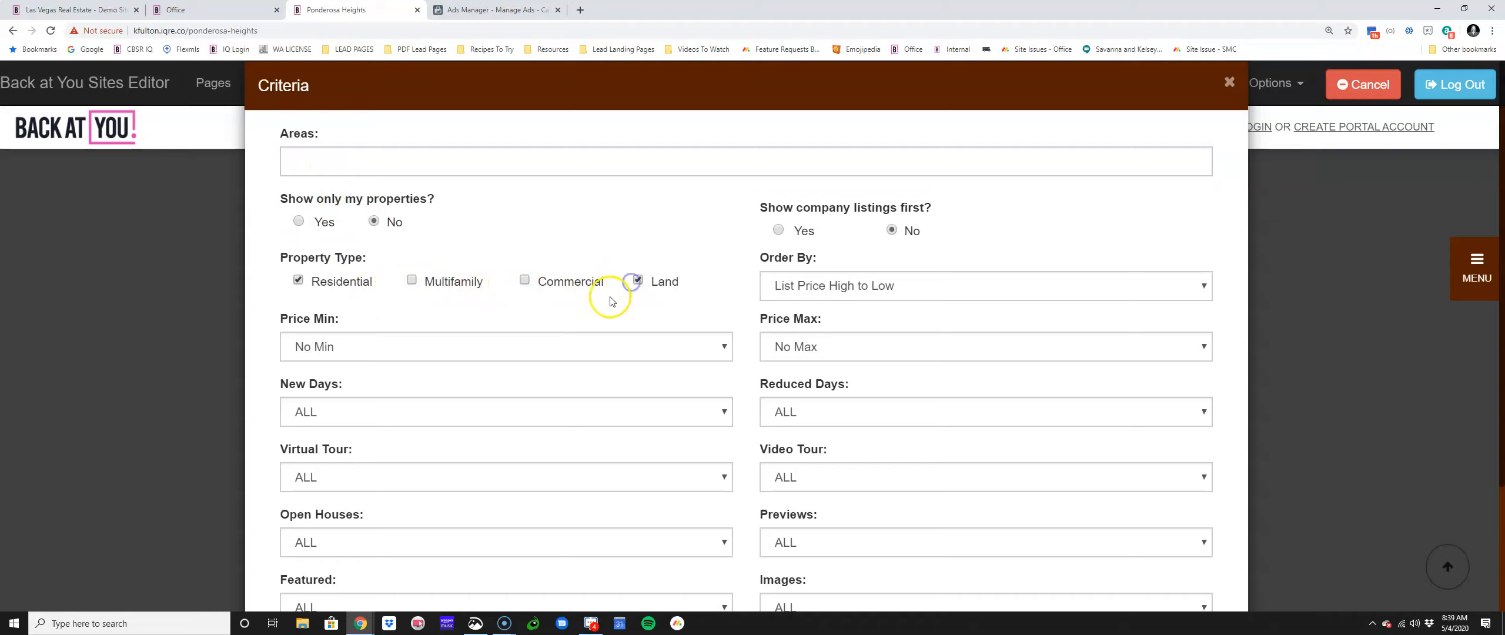
click(662, 282)
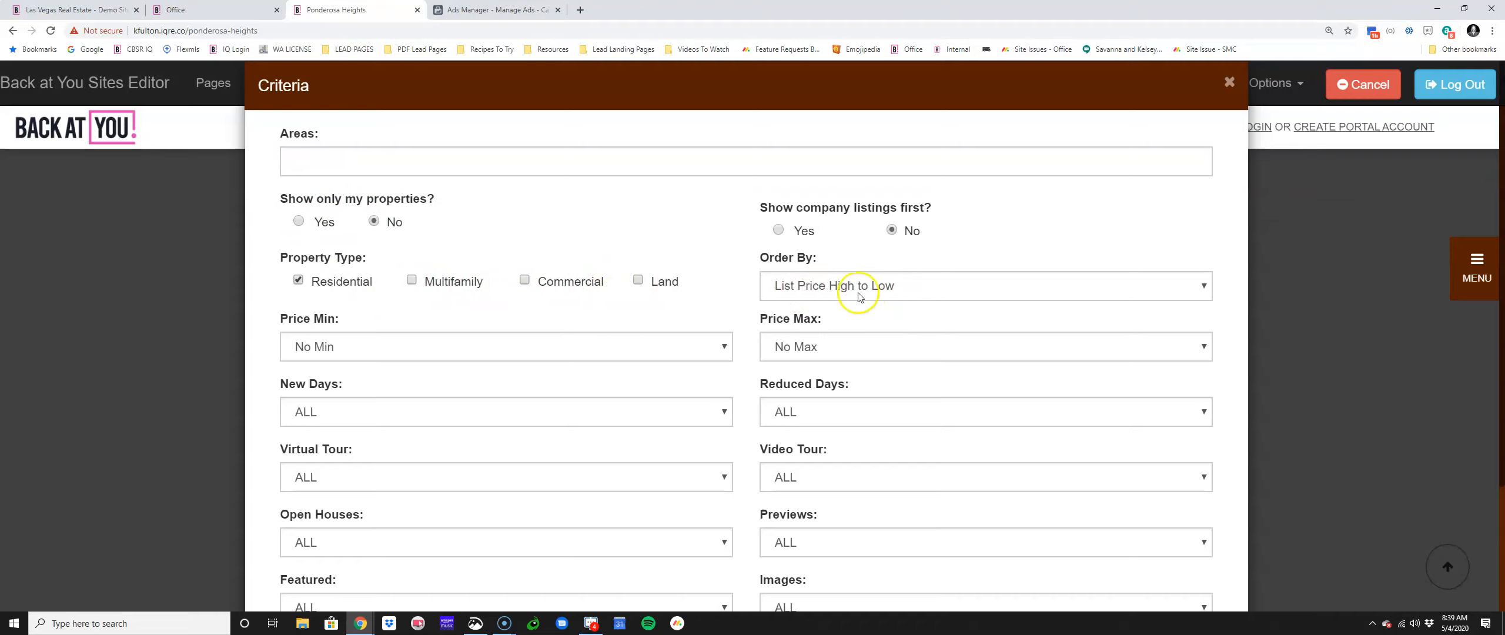
scroll(555, 351, down, 2)
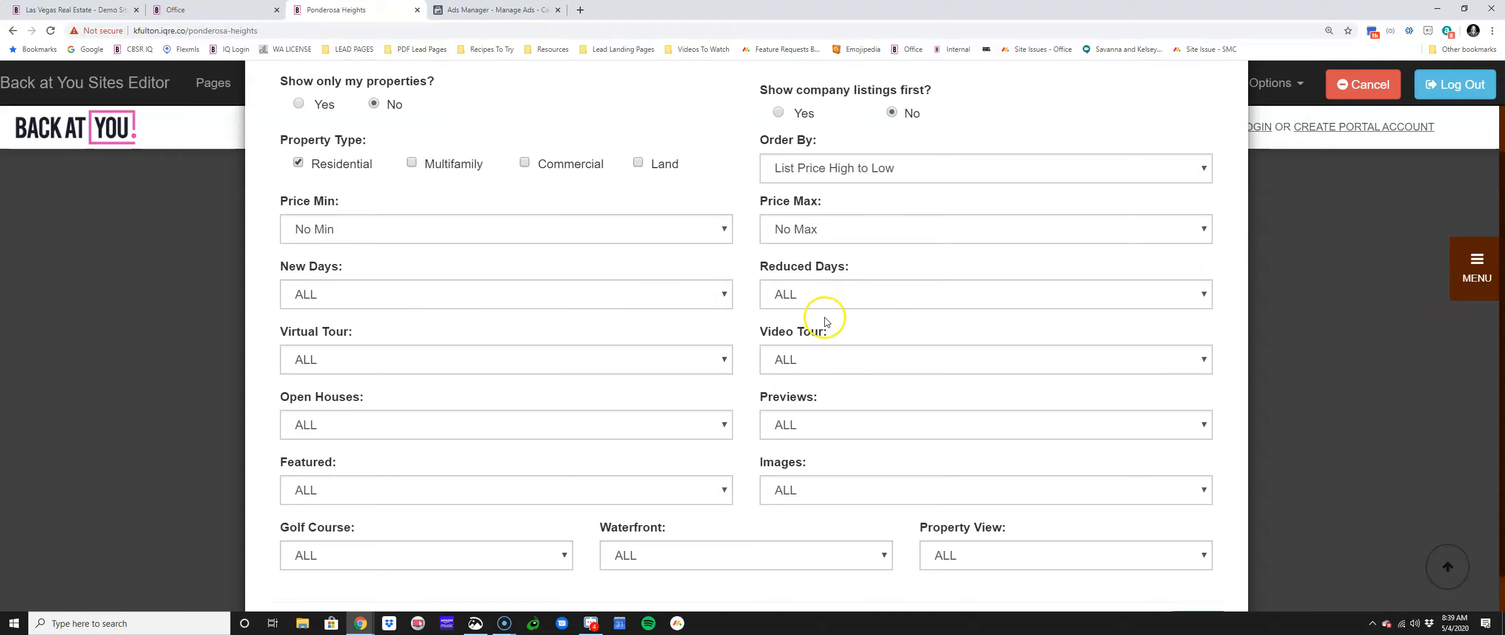
scroll(822, 312, down, 1)
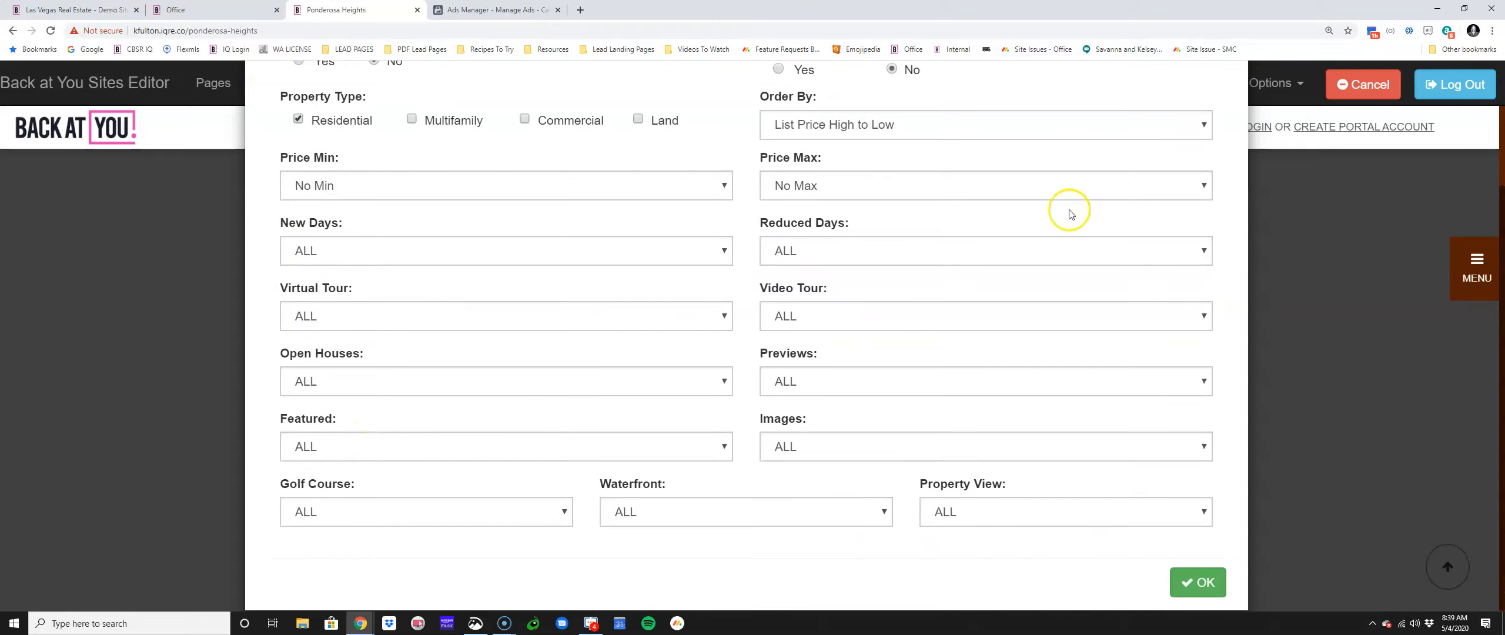
click(1190, 582)
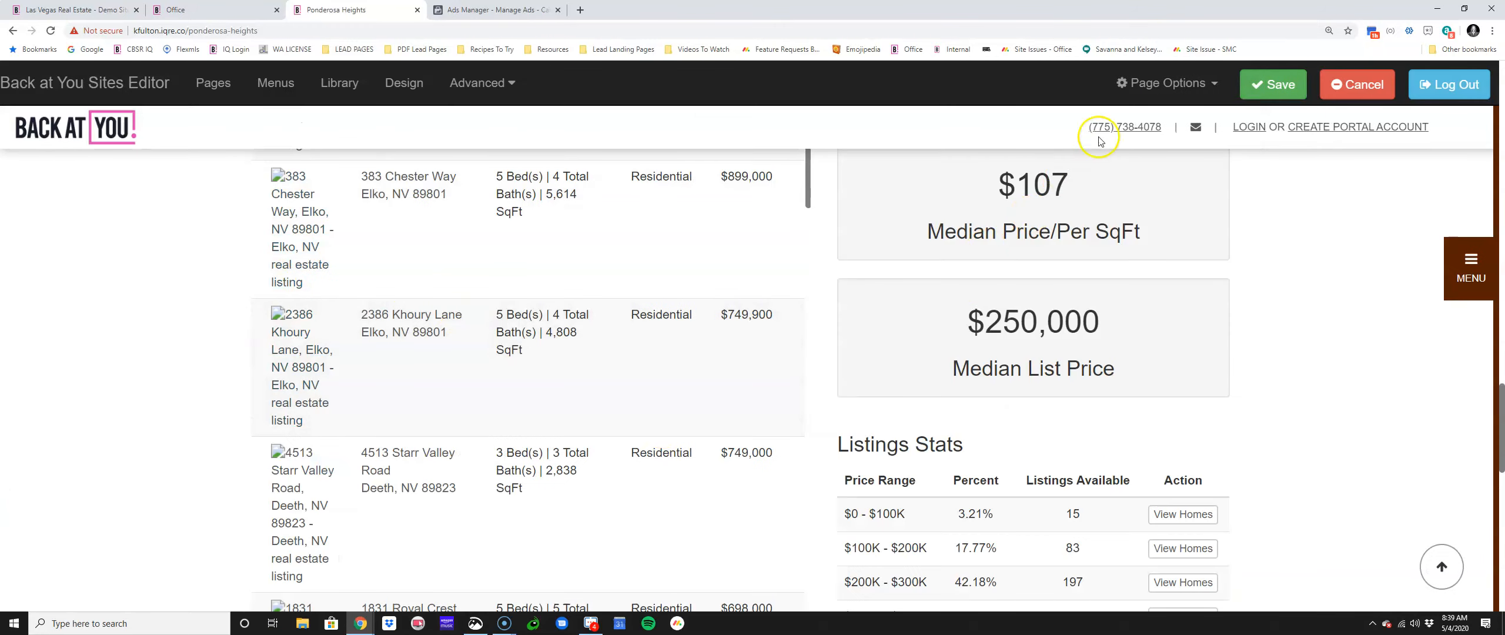
Step: Save the page with the updated listings criteria
click(1271, 88)
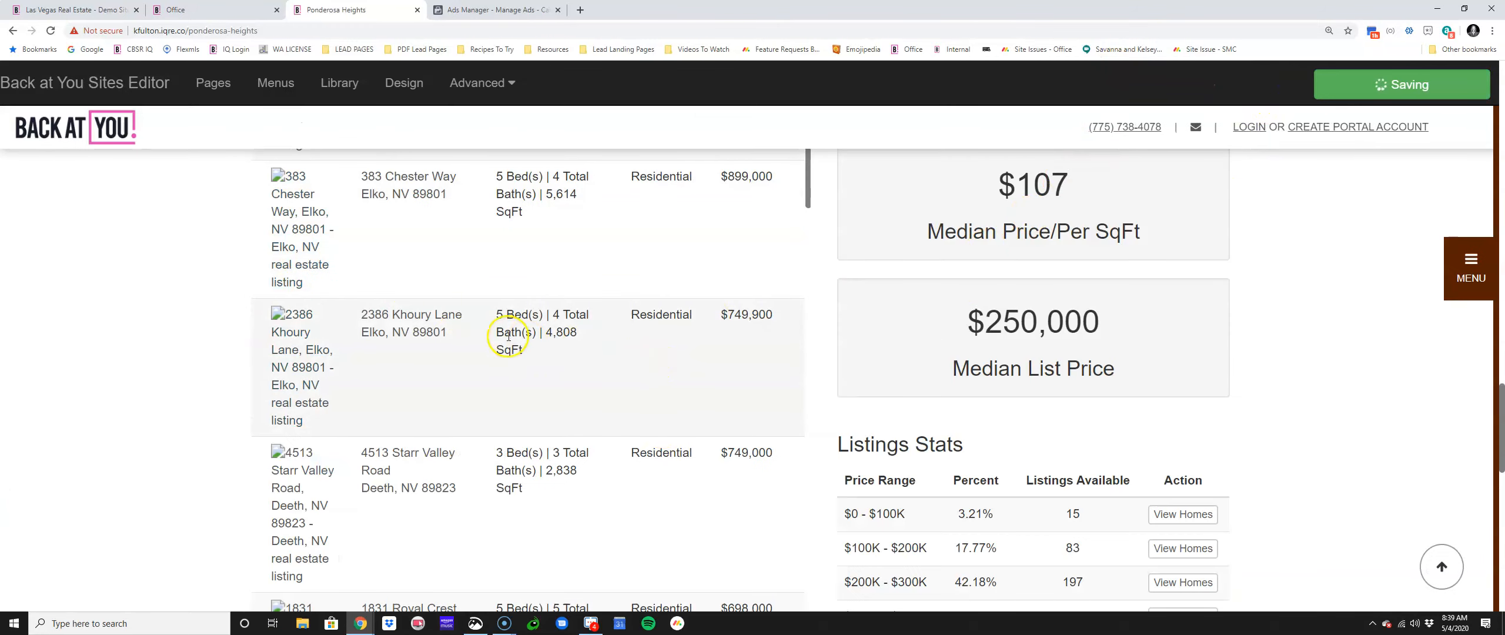
scroll(344, 345, up, 5)
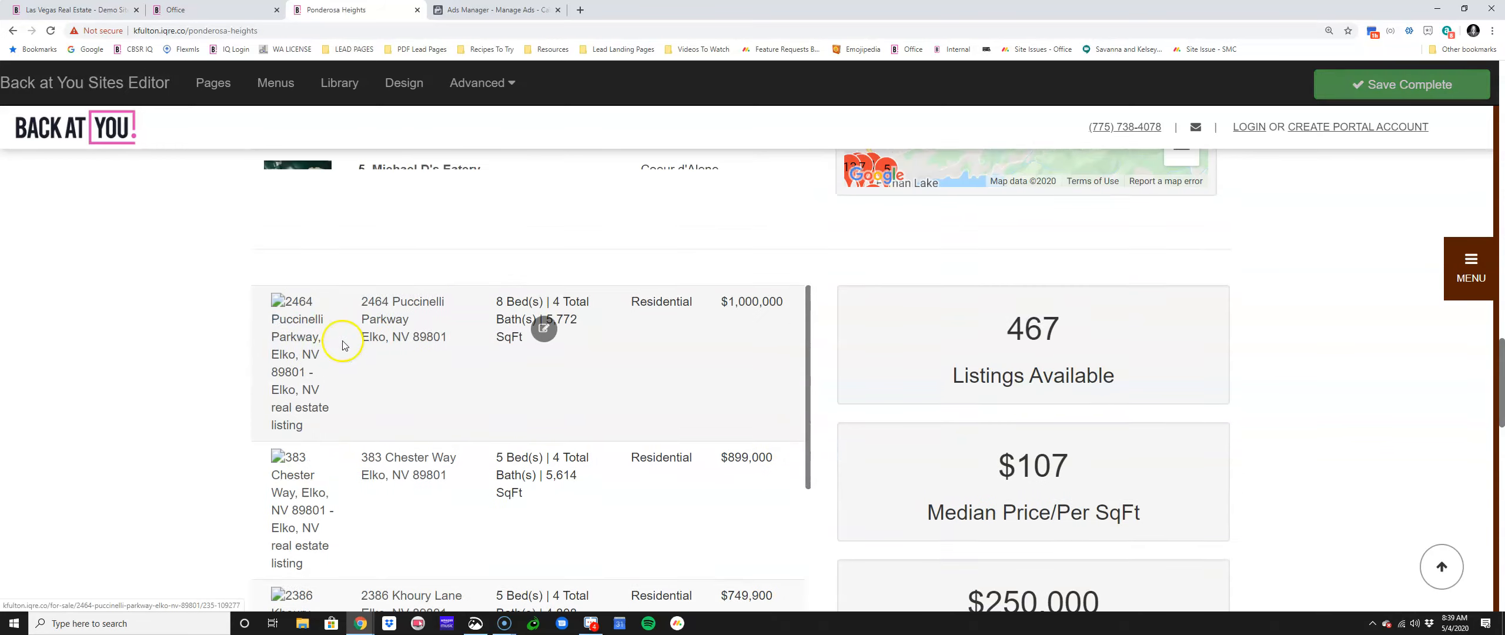
scroll(997, 343, down, 4)
scroll(997, 347, down, 8)
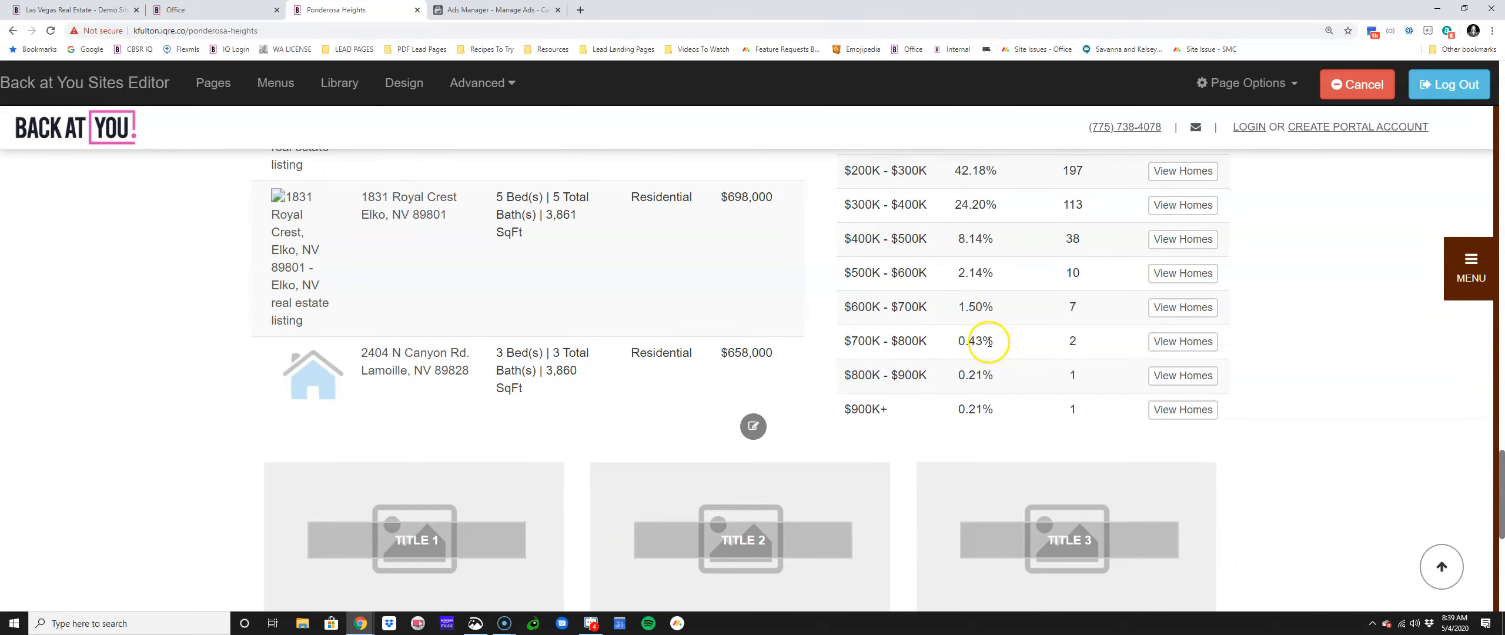
scroll(990, 341, down, 3)
scroll(782, 370, down, 4)
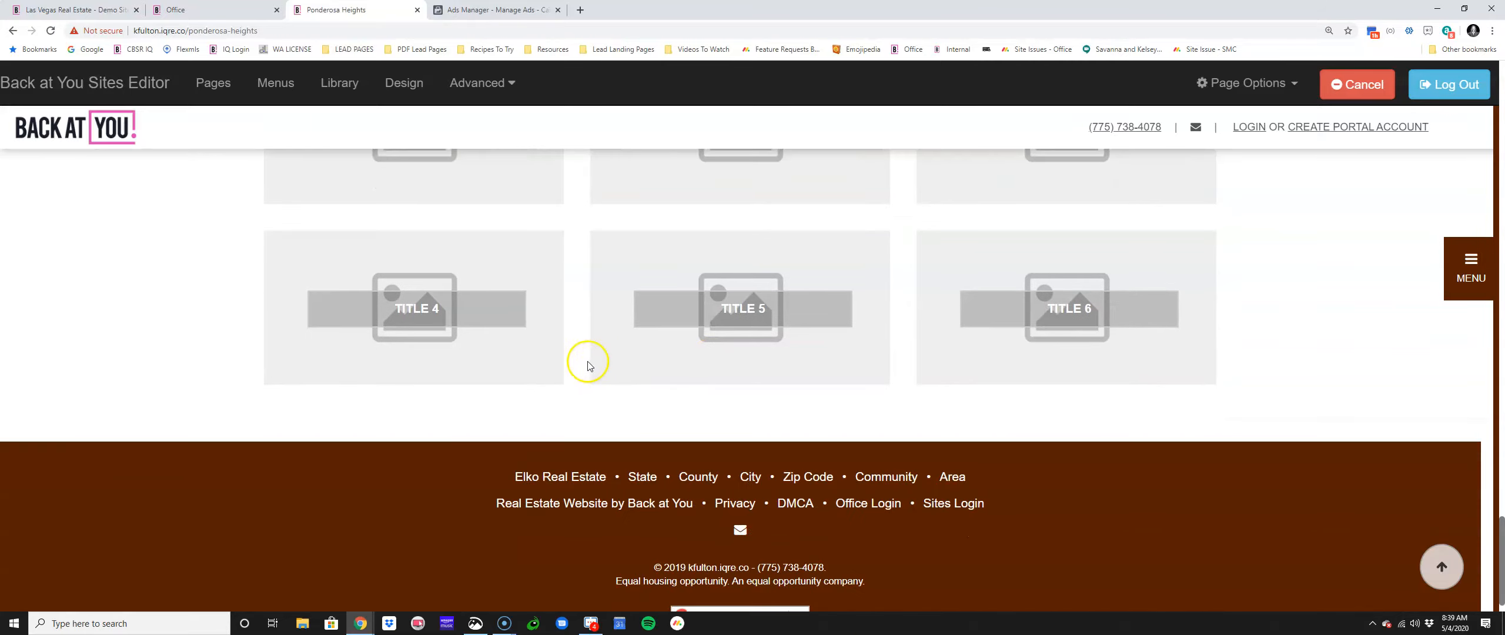
scroll(588, 364, up, 4)
Step: Set Panels 1 through 4 to hidden in the image panel section and apply
click(752, 241)
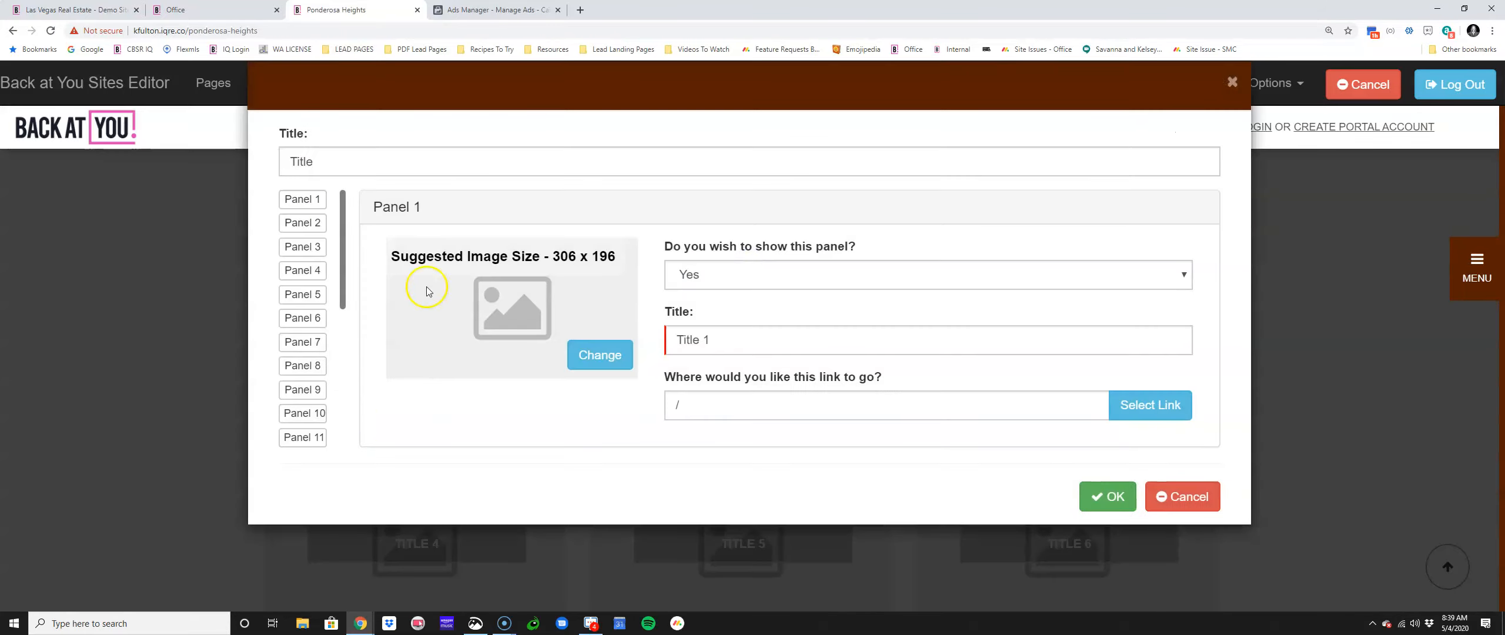
click(727, 277)
click(726, 310)
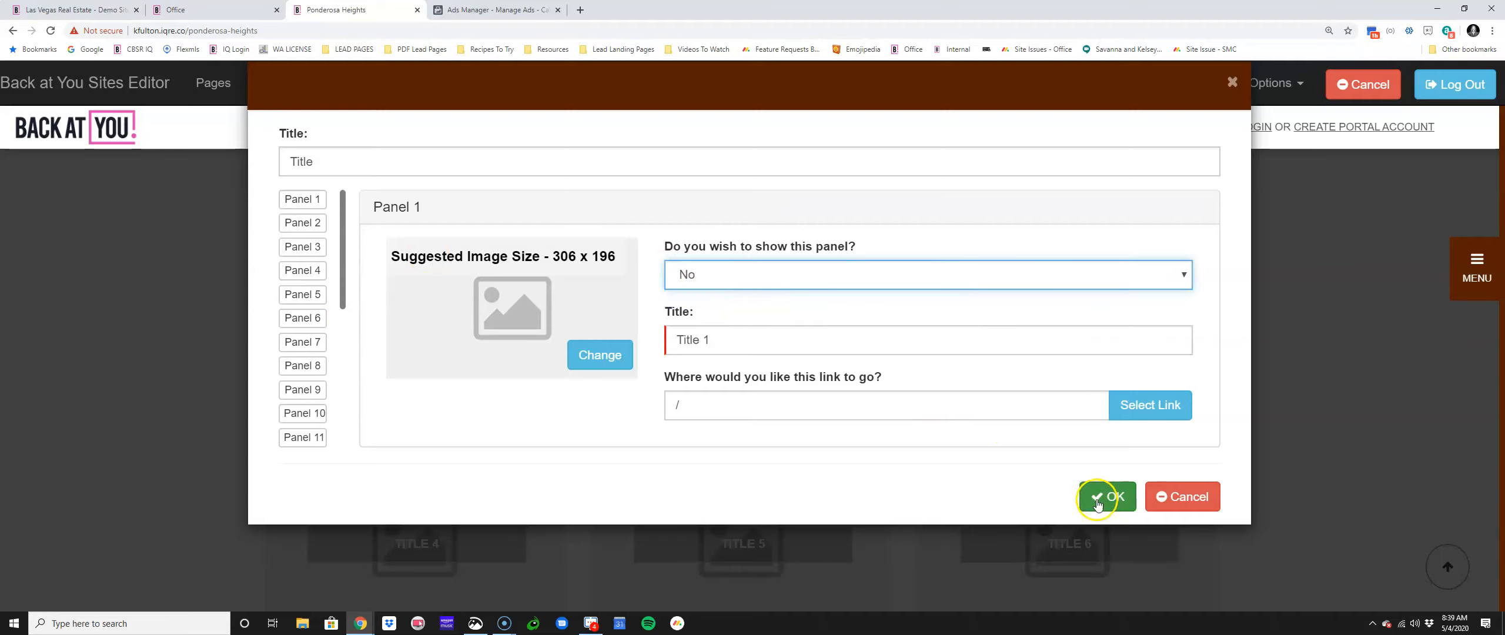
click(302, 222)
click(783, 266)
click(785, 317)
click(300, 247)
click(739, 275)
click(733, 312)
click(302, 270)
click(698, 275)
click(686, 312)
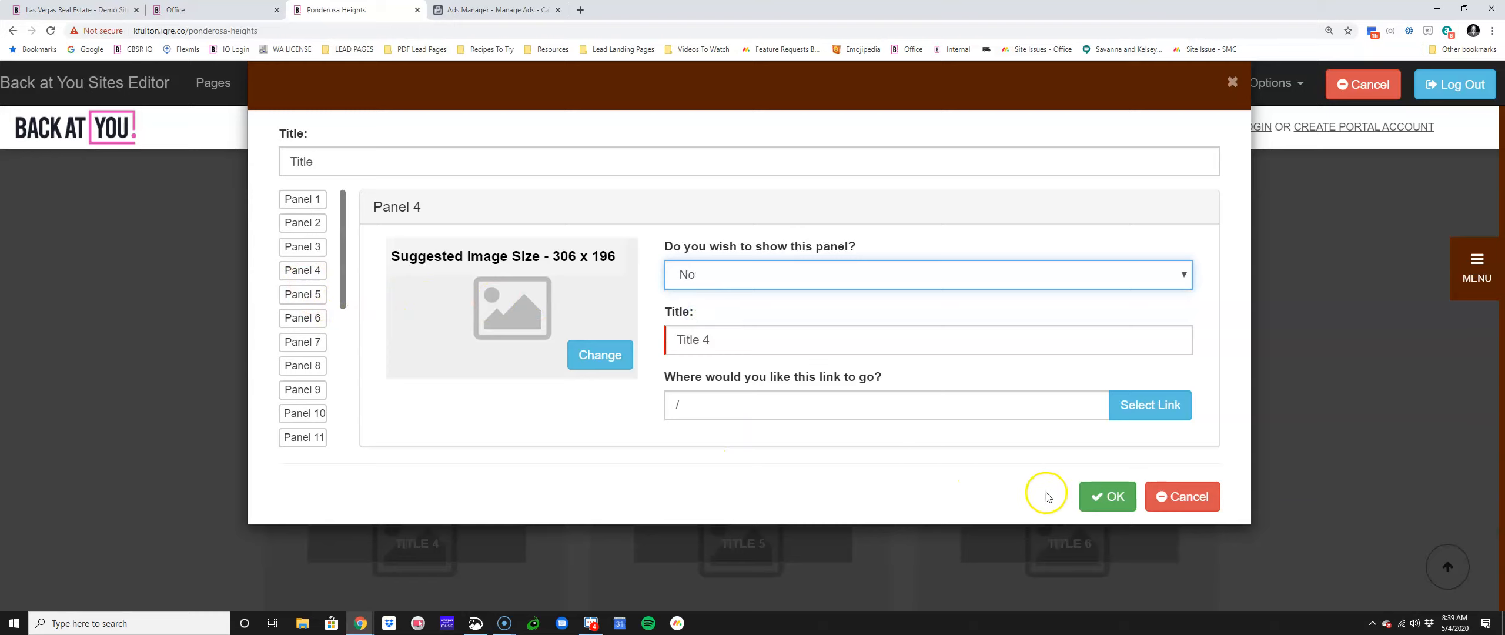
click(1104, 496)
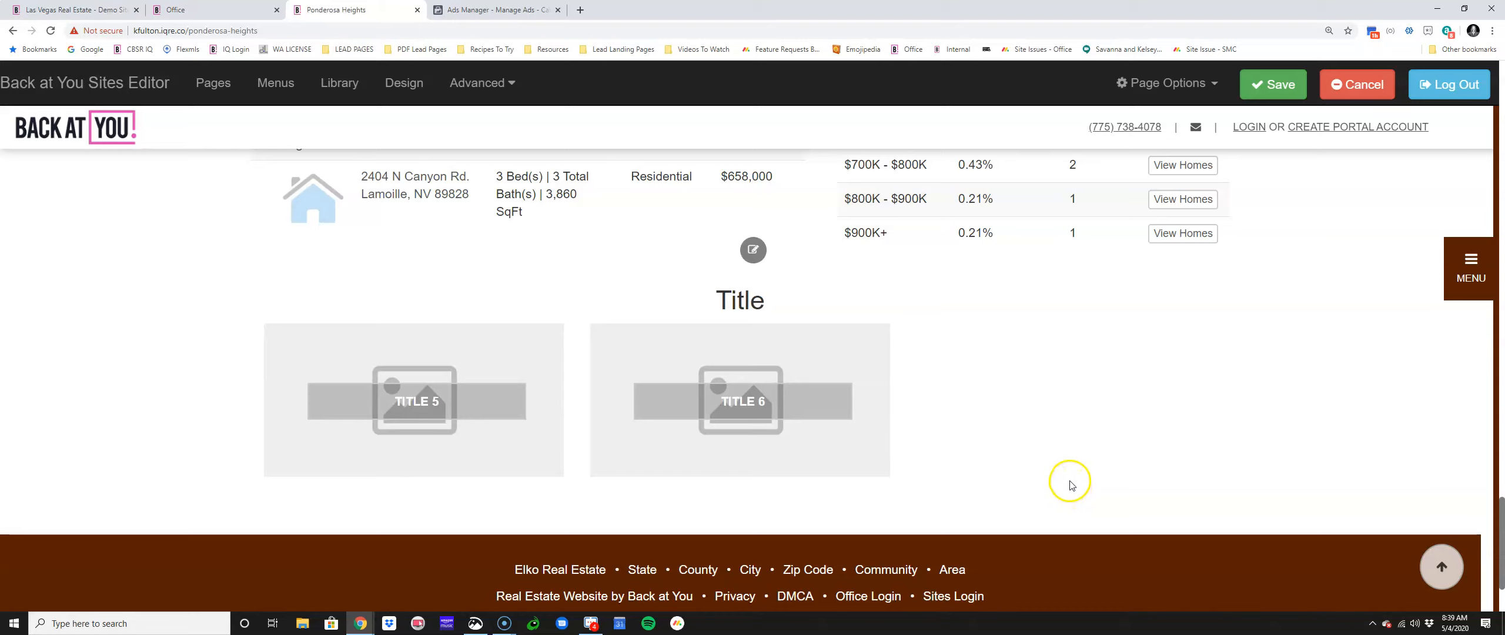
Step: Reopen the listings widget's Criteria dialog and put the cursor in the Areas field
scroll(1070, 485, up, 10)
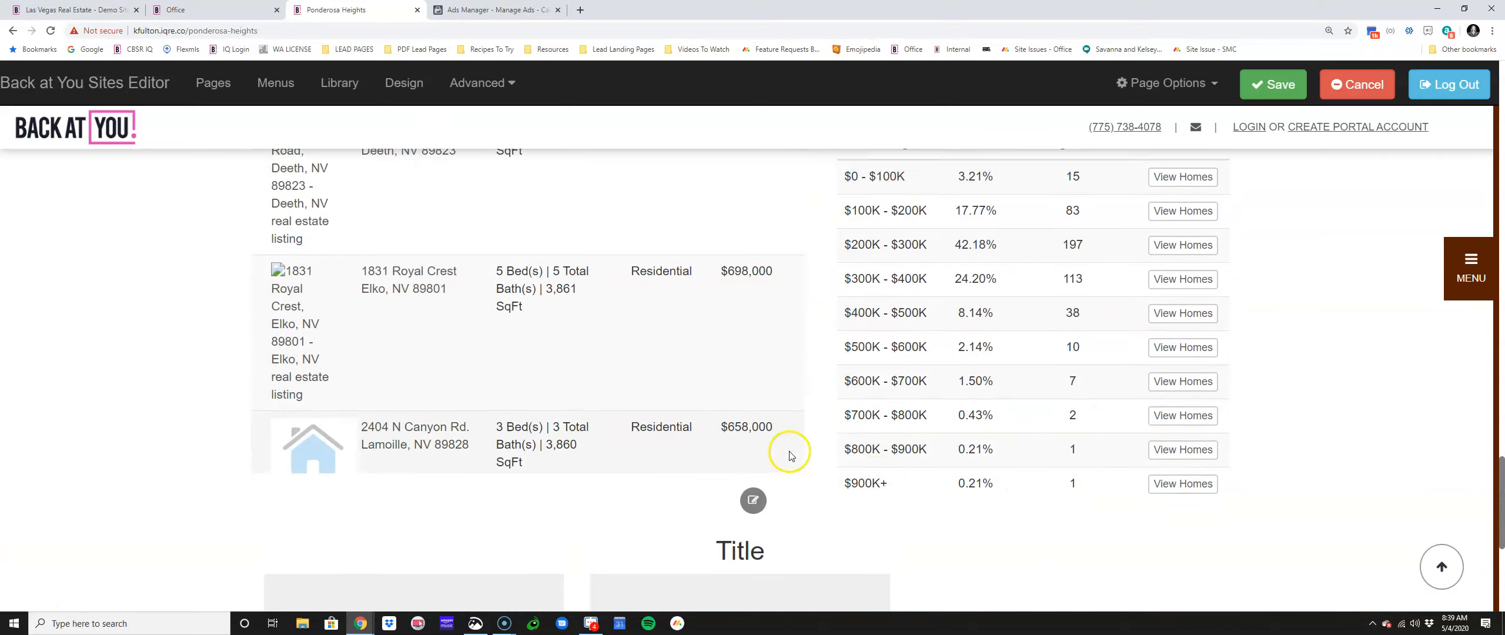
click(541, 522)
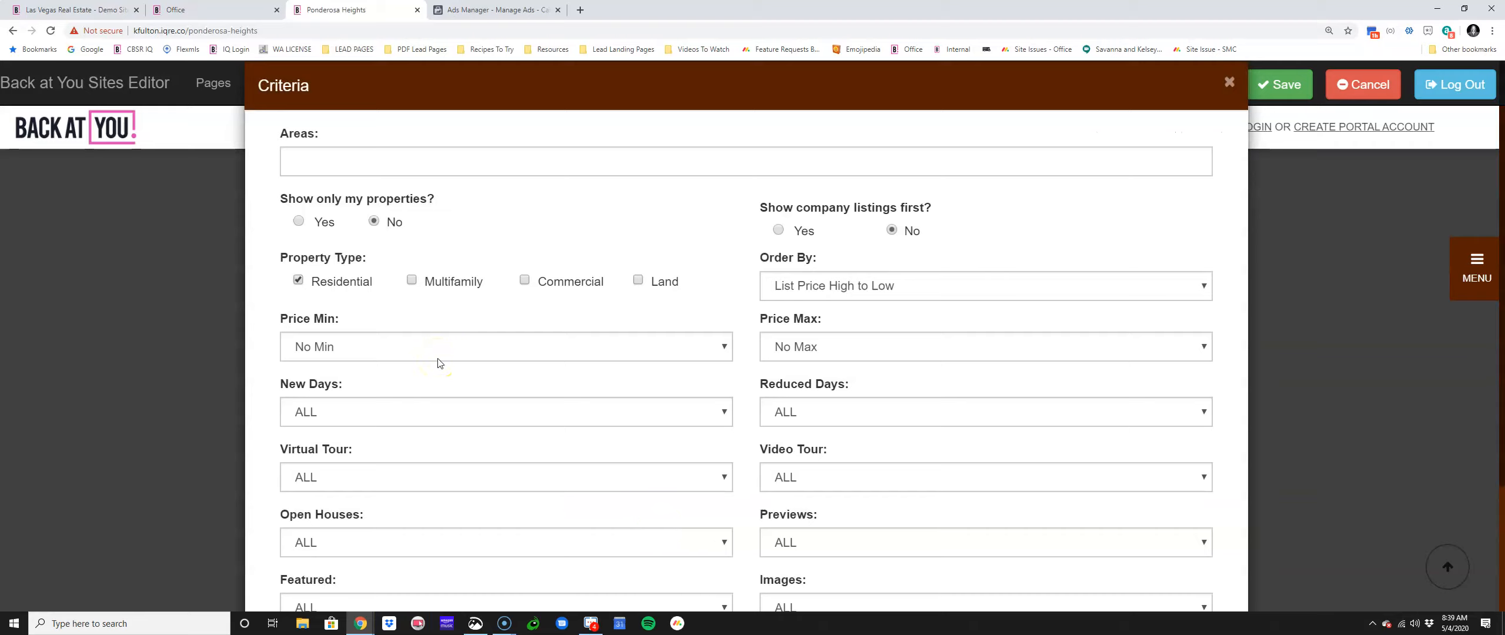
click(311, 158)
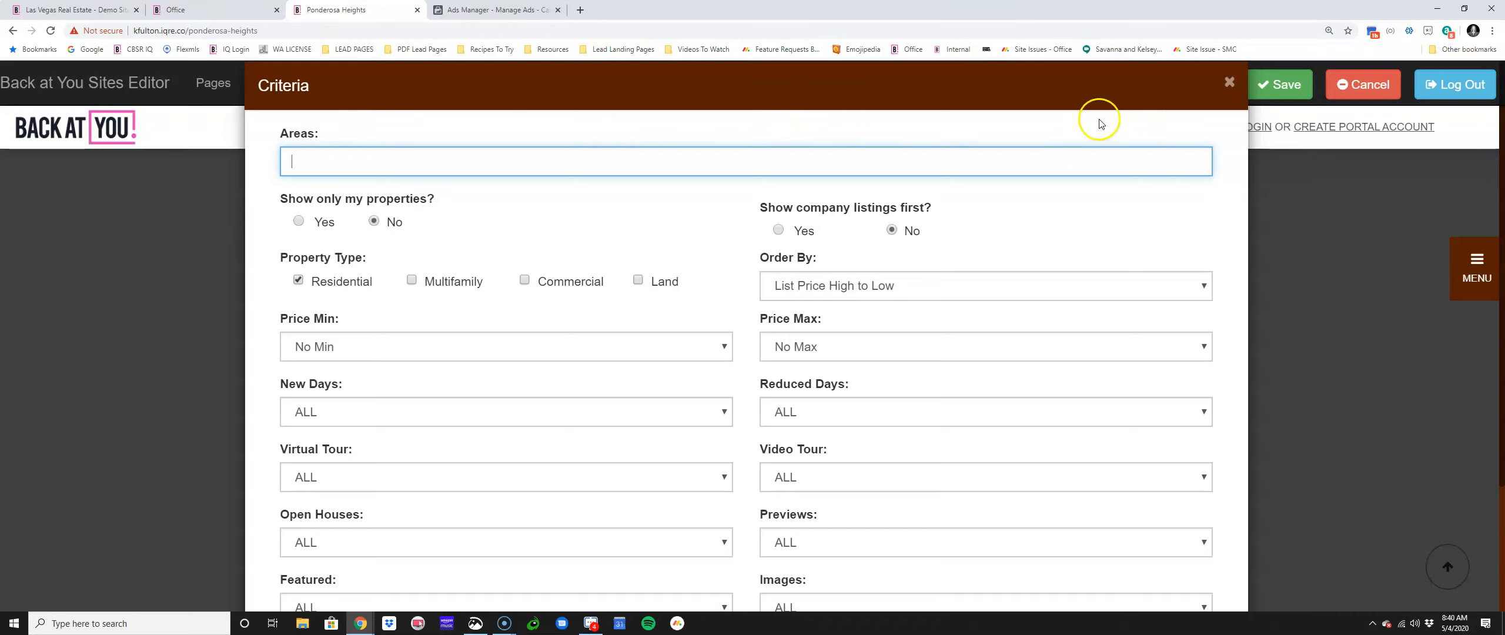
Step: Close the Criteria dialog and open the image panel section's settings
click(1226, 85)
scroll(799, 440, down, 5)
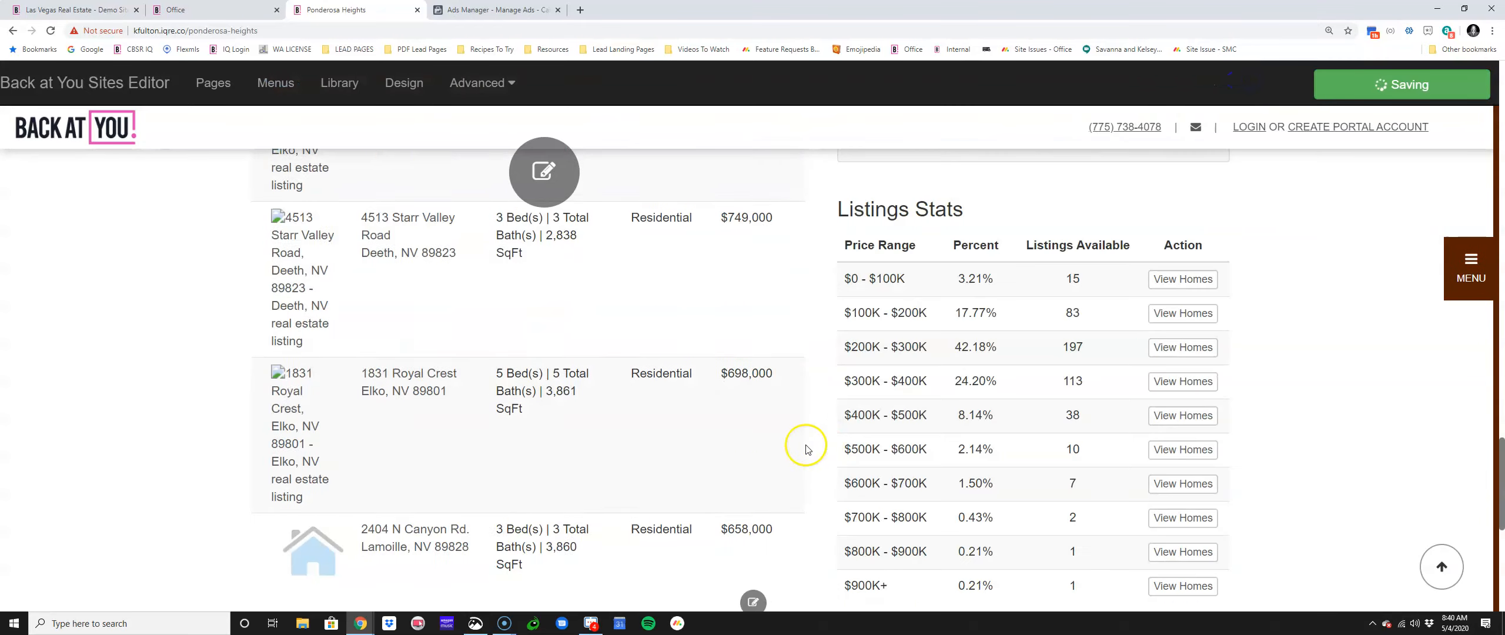
scroll(782, 476, down, 7)
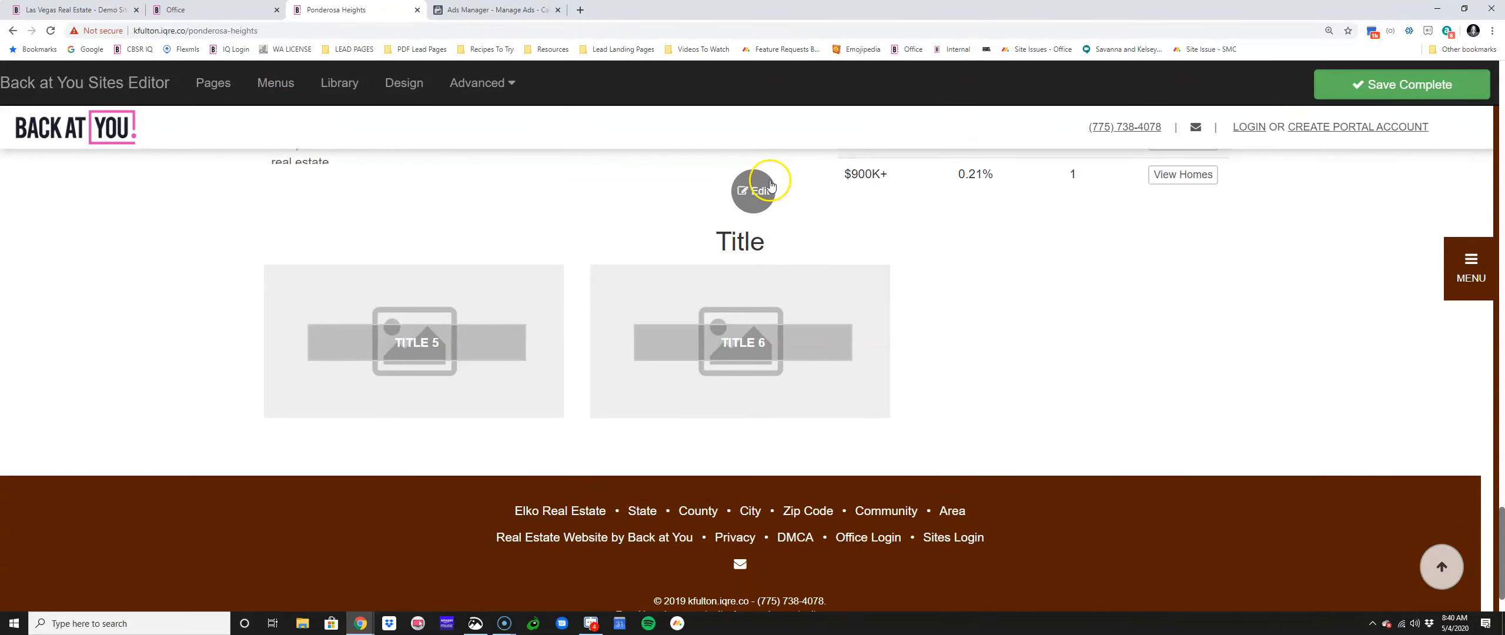
click(756, 194)
Step: Hide Panels 6 and 5, apply, save the page, and reopen the panel settings
click(302, 318)
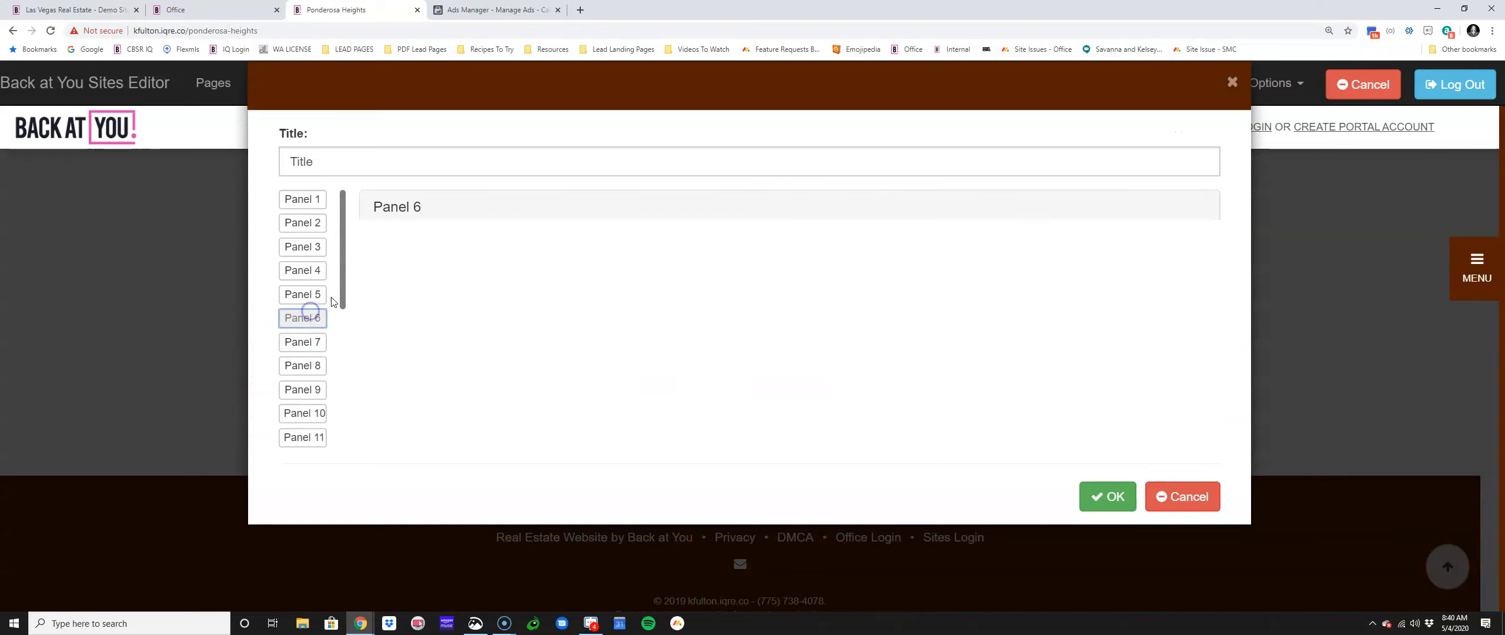
click(687, 271)
click(696, 307)
click(298, 293)
click(752, 278)
click(747, 308)
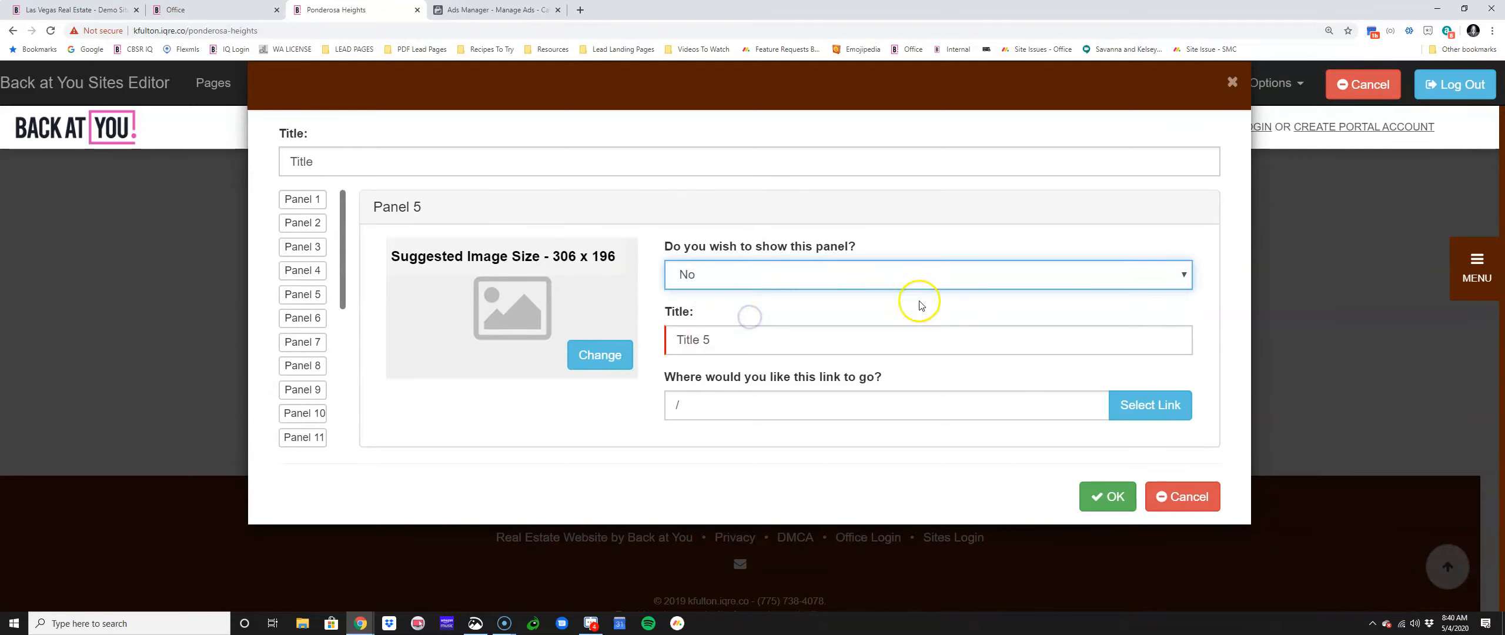
click(1099, 504)
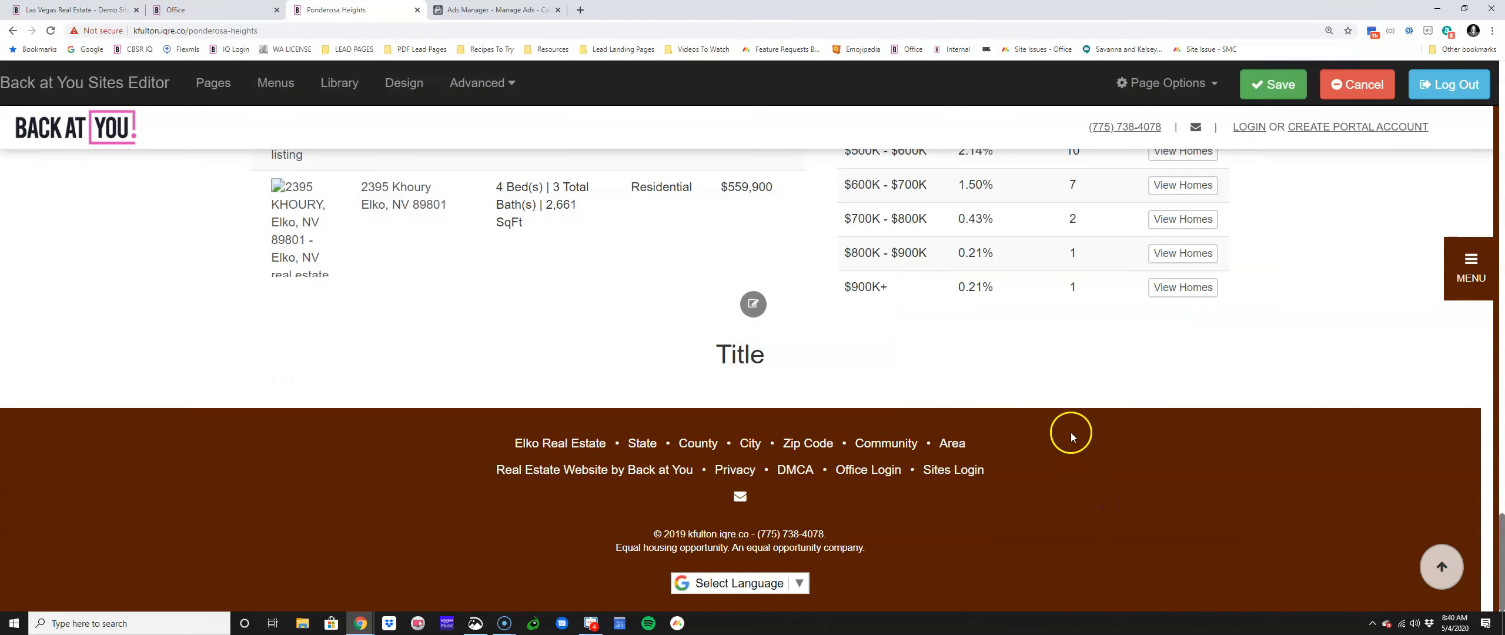
click(1273, 85)
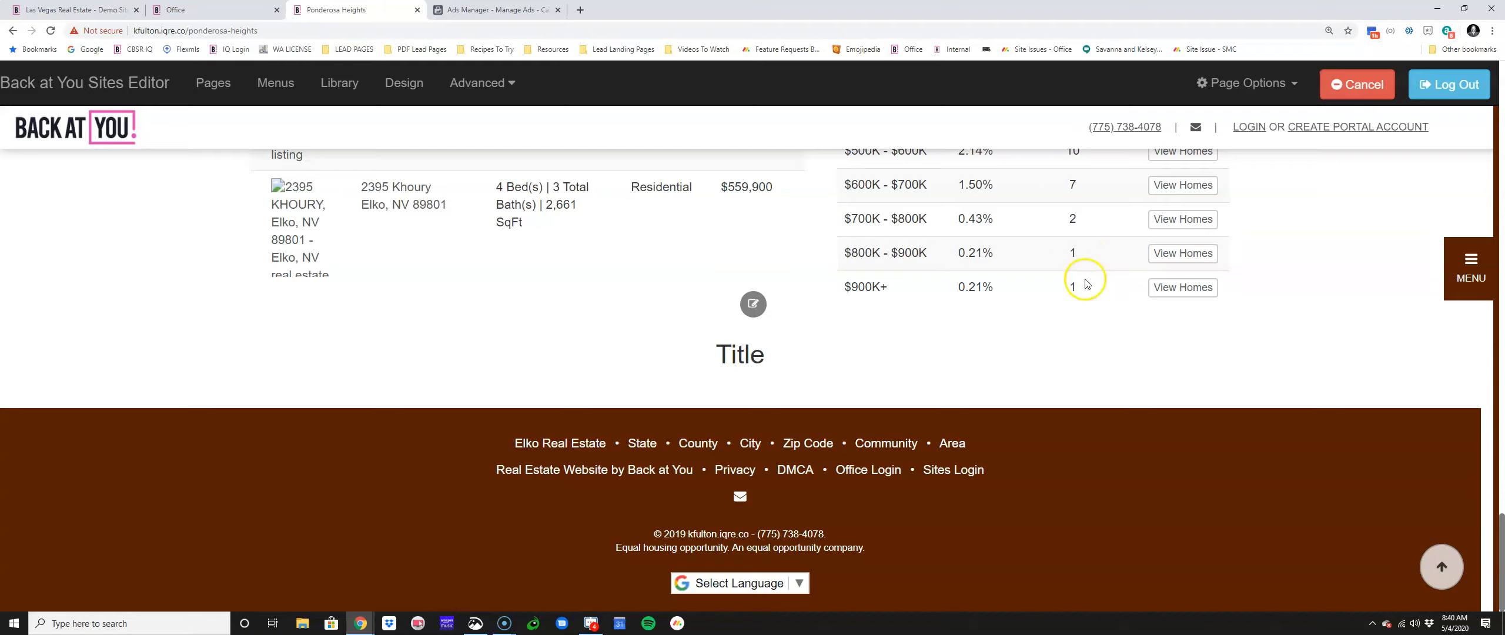
click(753, 304)
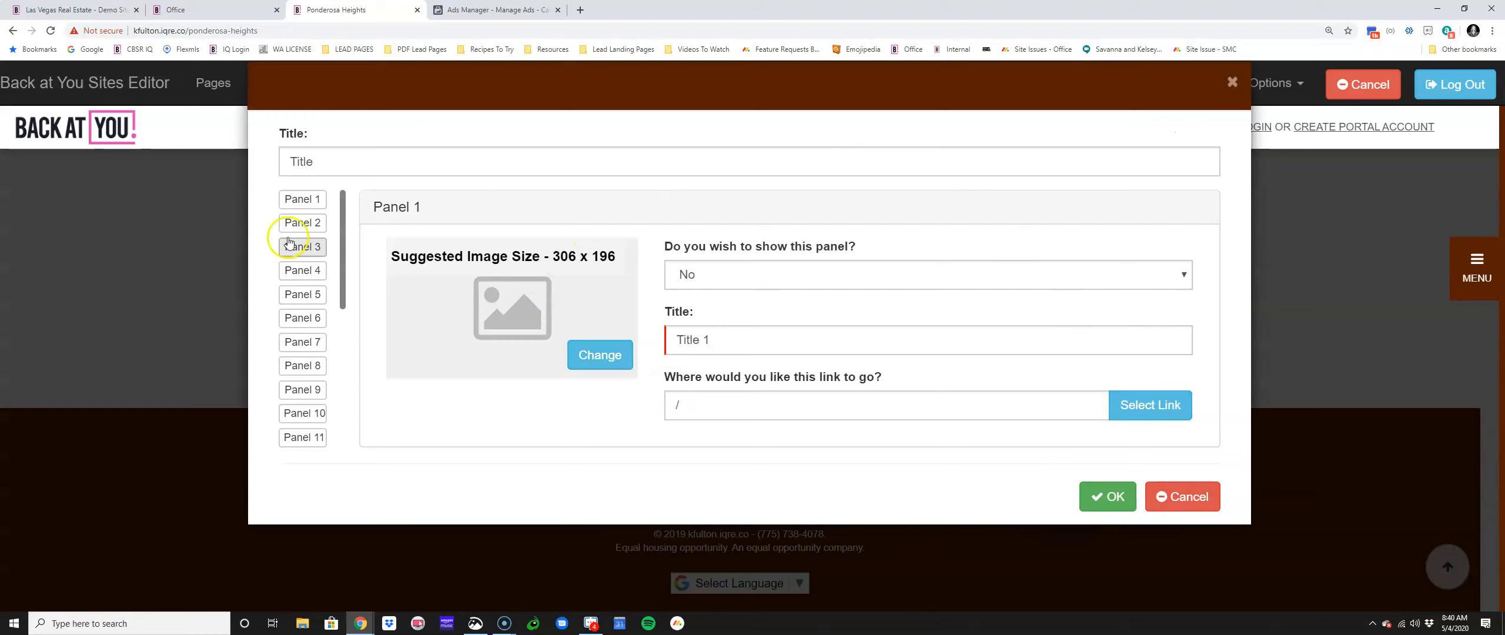
Step: Title the panel section 'Sold Homes'
click(302, 199)
double_click(335, 163)
text(R)
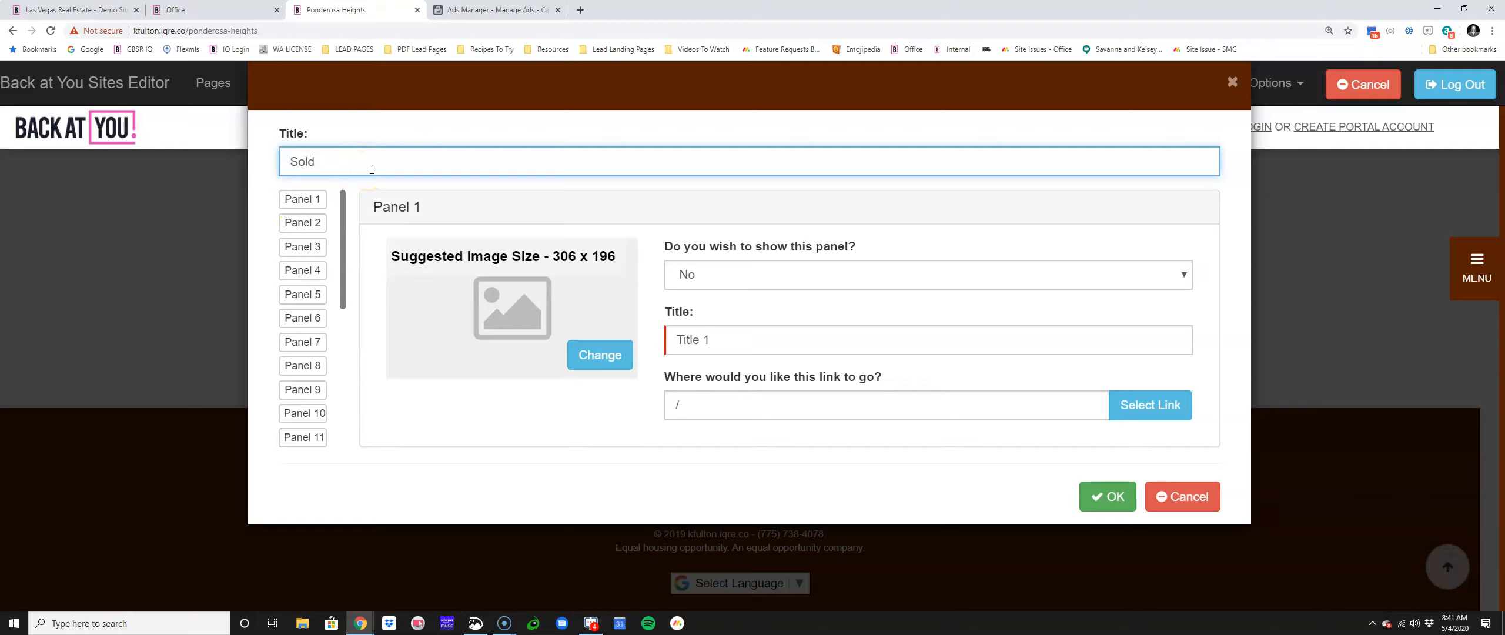
Step: Show Panel 1, title it 'Sold March 2020', and bring up its image library
click(728, 269)
click(744, 295)
click(732, 342)
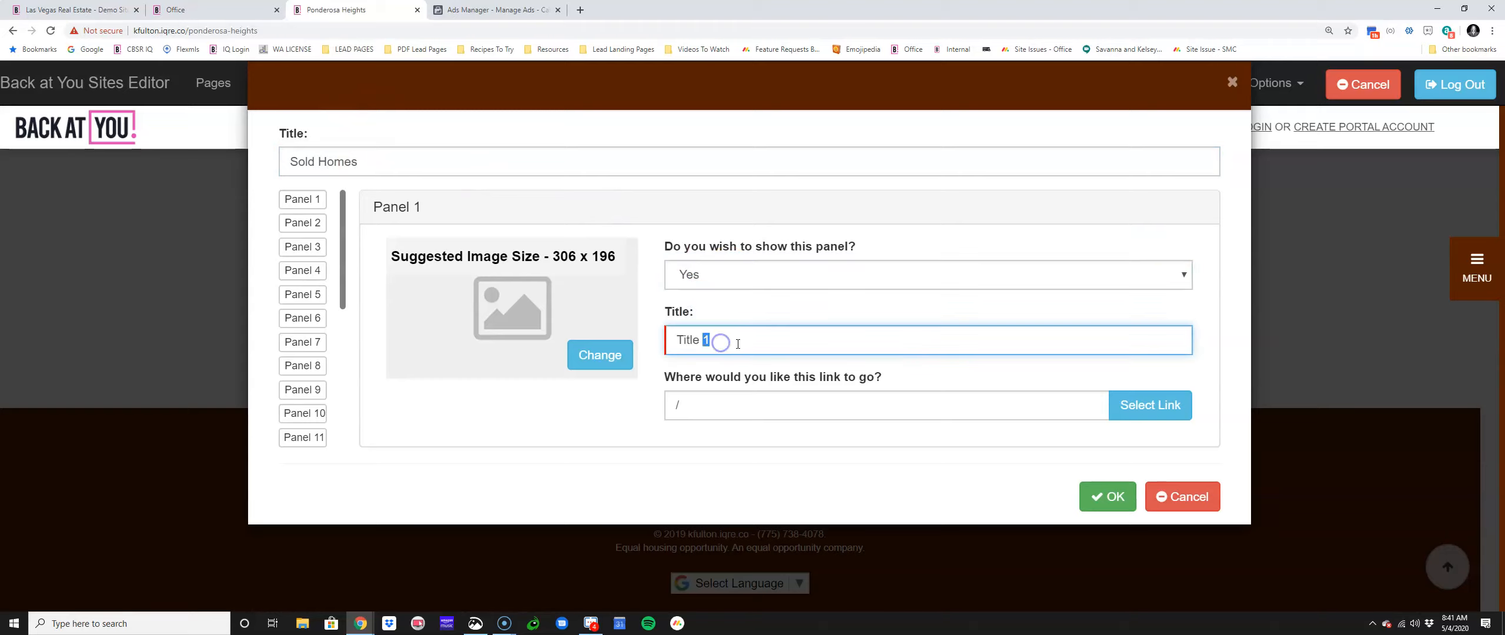
double_click(703, 340)
triple_click(704, 341)
text(Sold March 2020)
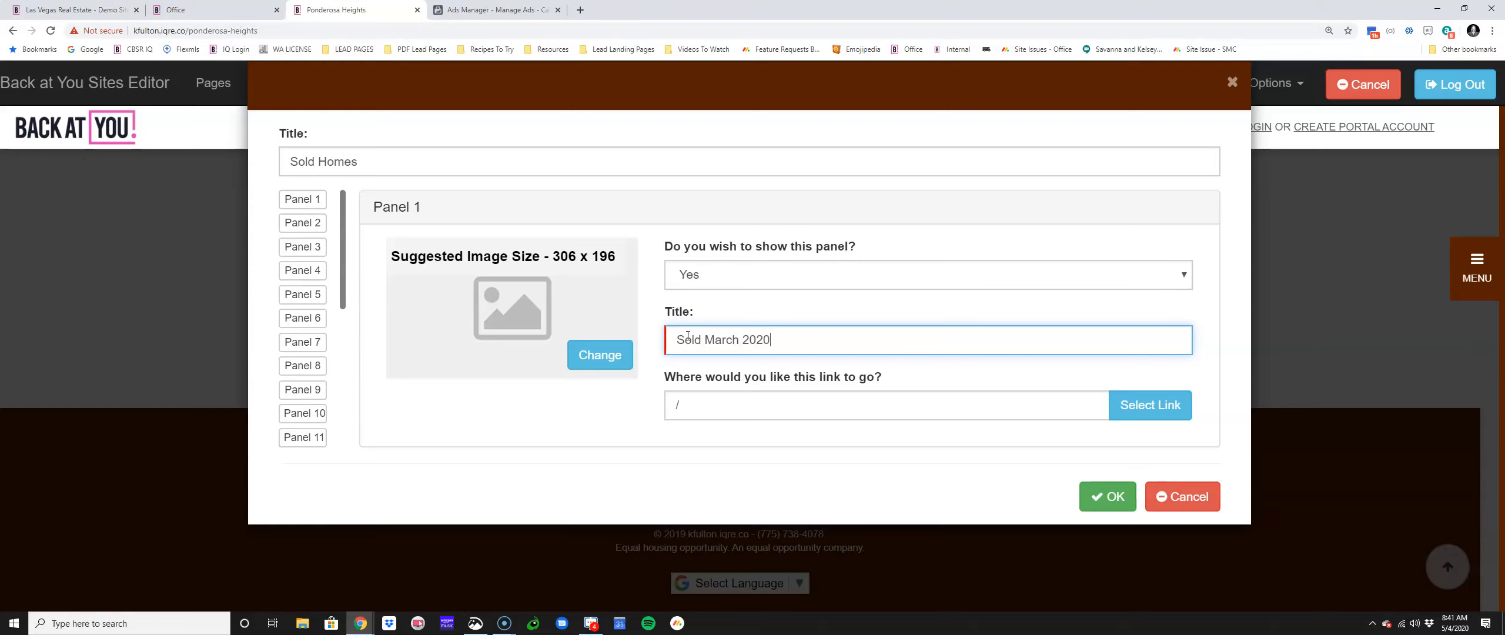
click(613, 357)
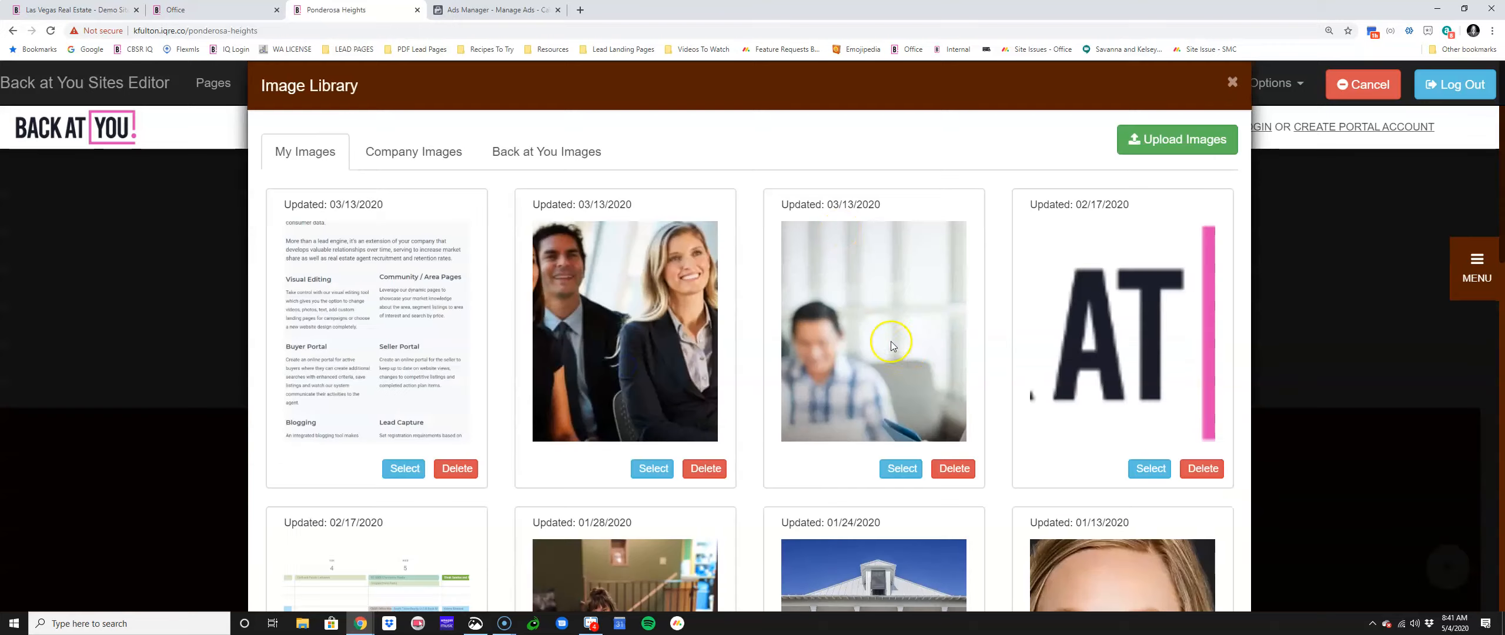
Step: Pick the Exterior stock photo of the house with a brick driveway for Panel 1
click(540, 152)
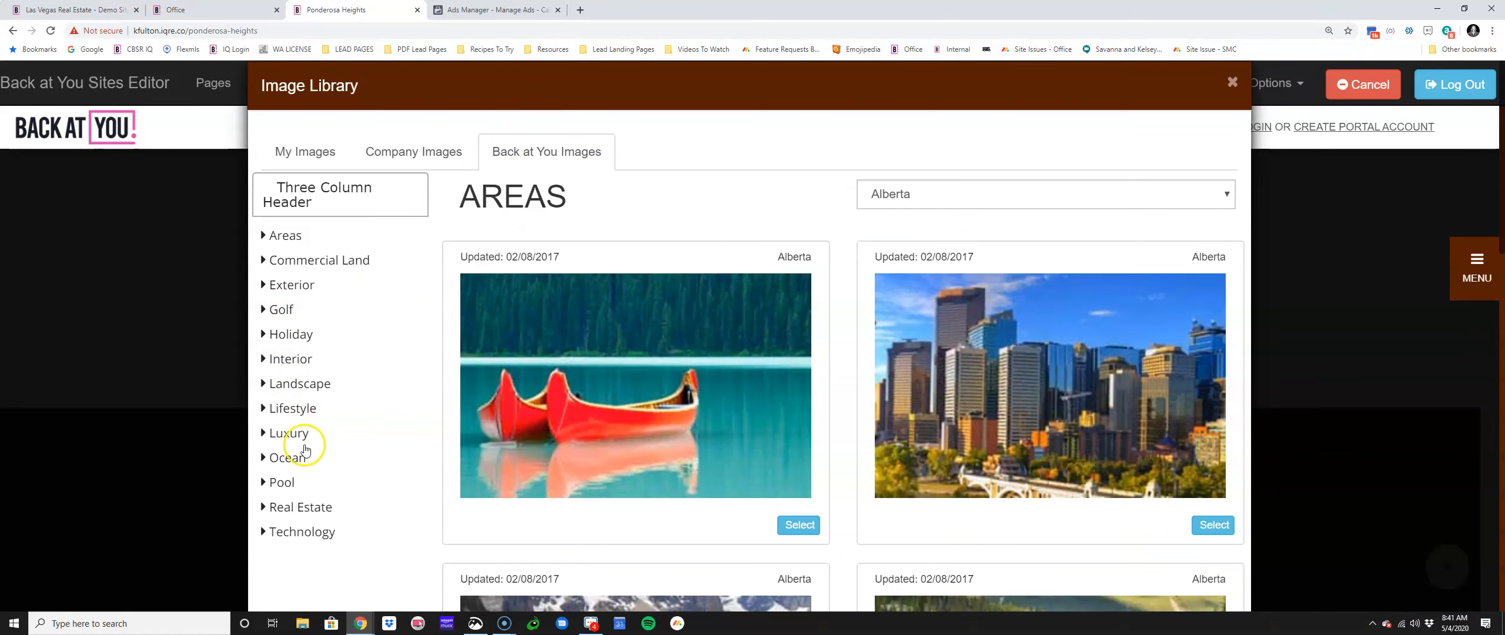
click(293, 289)
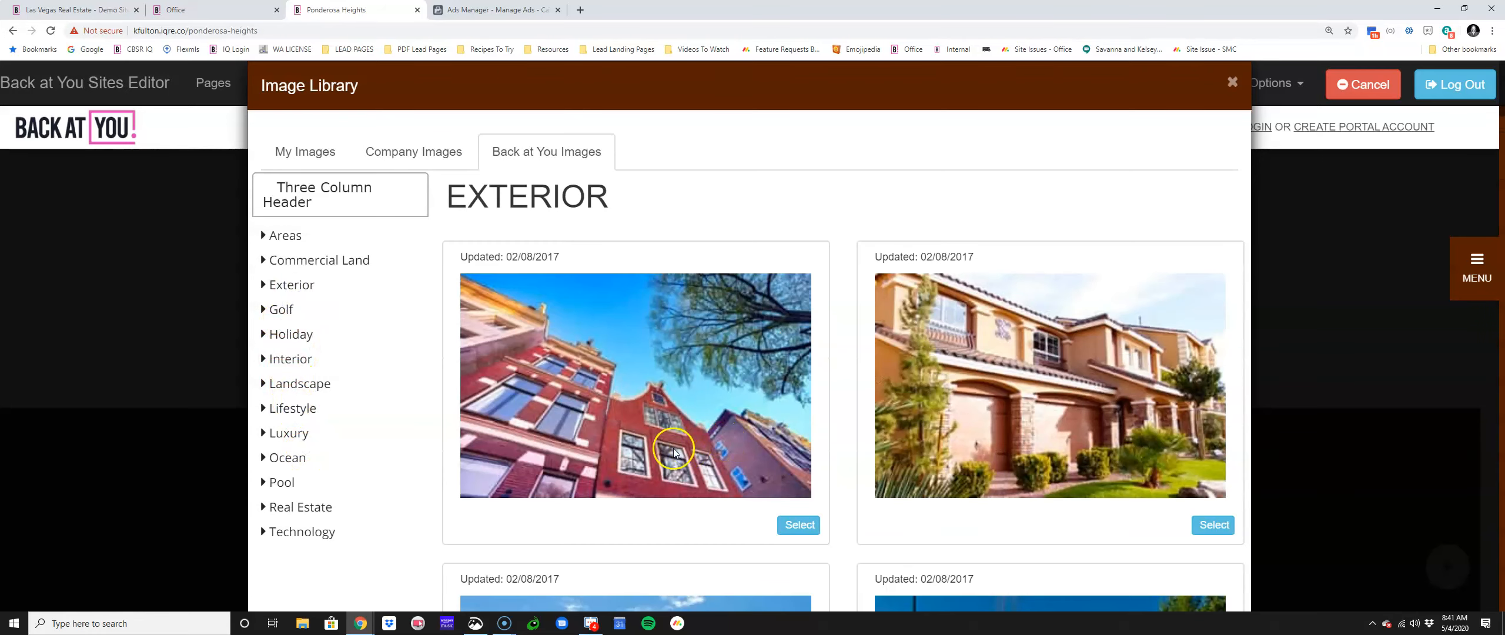
scroll(991, 525, down, 1)
scroll(991, 525, down, 6)
click(811, 462)
scroll(790, 487, down, 6)
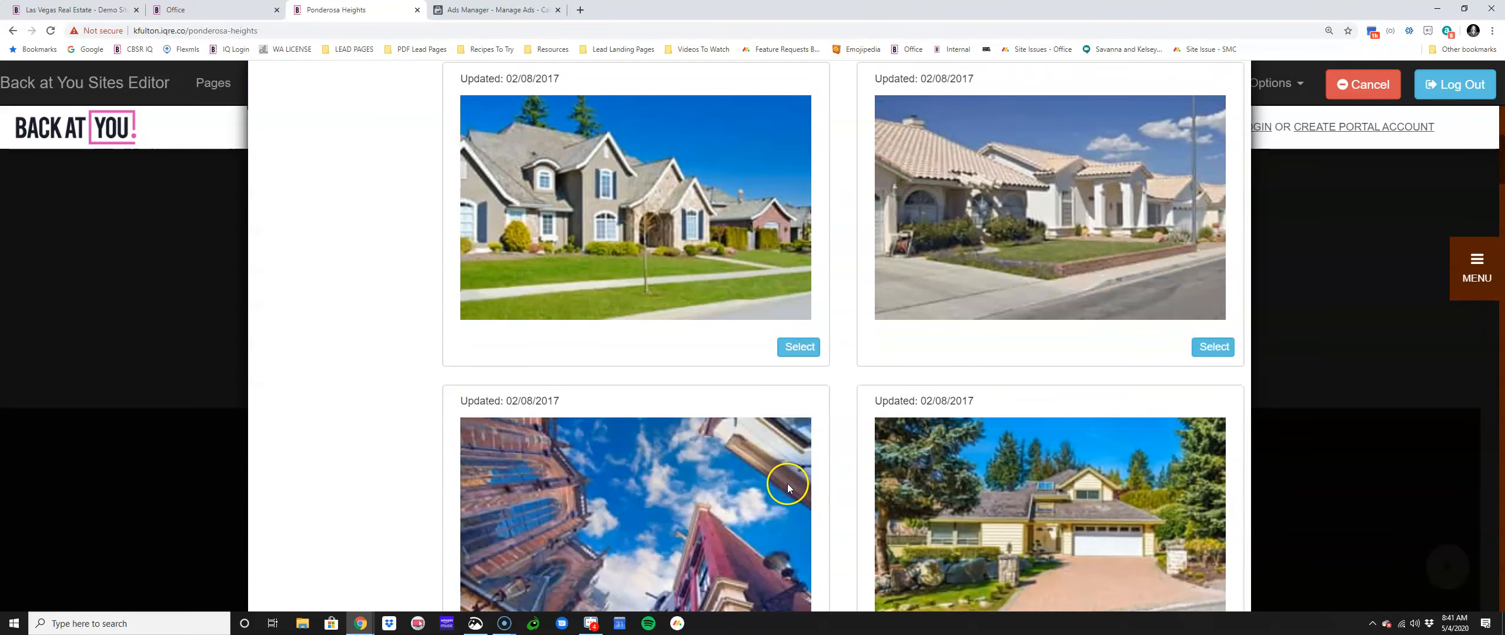
scroll(788, 487, down, 6)
click(1209, 316)
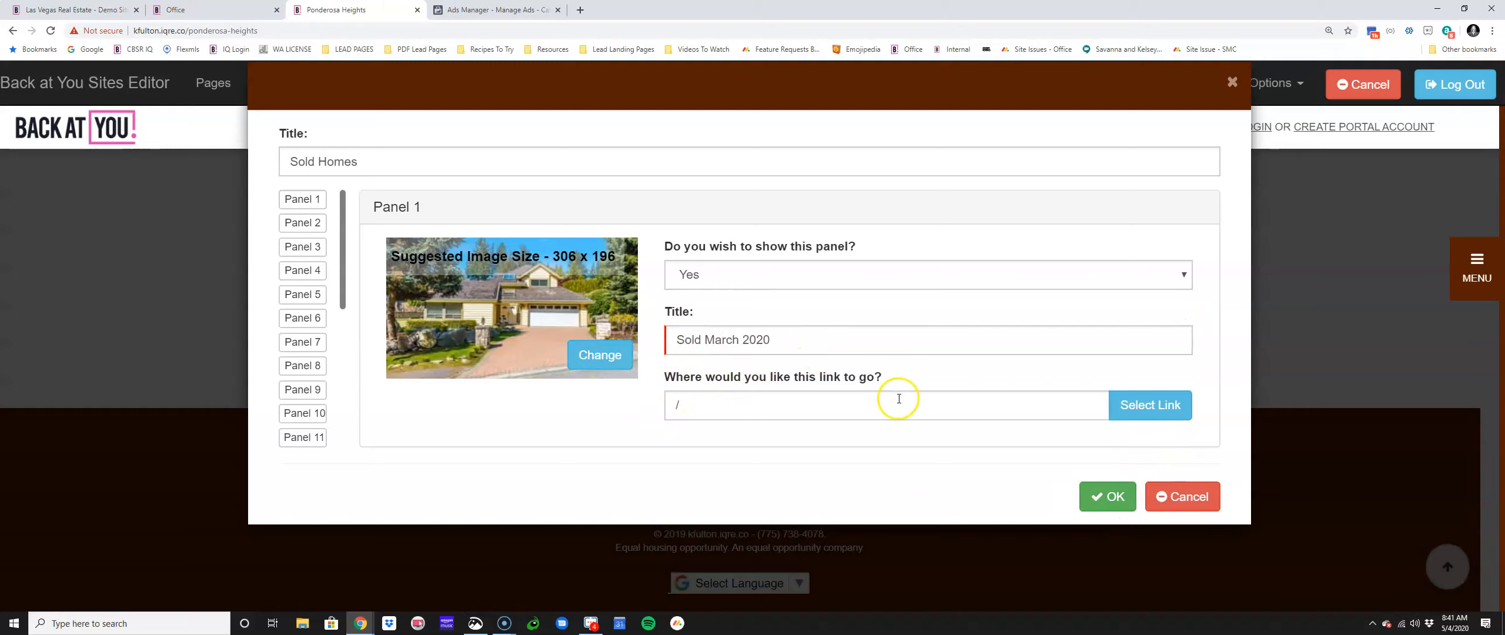
Step: Link Panel 1 to the 'BAY New Home Value' lead source and apply the panel changes
click(1120, 406)
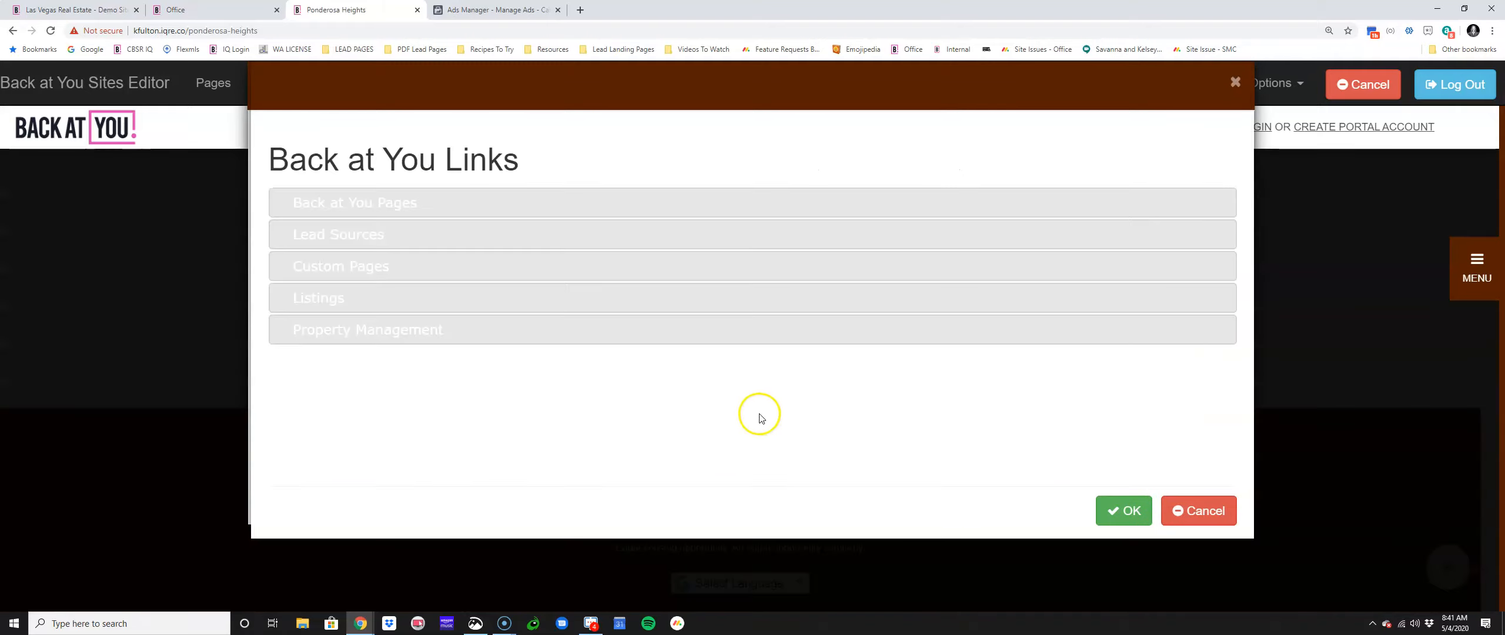
click(353, 228)
click(588, 283)
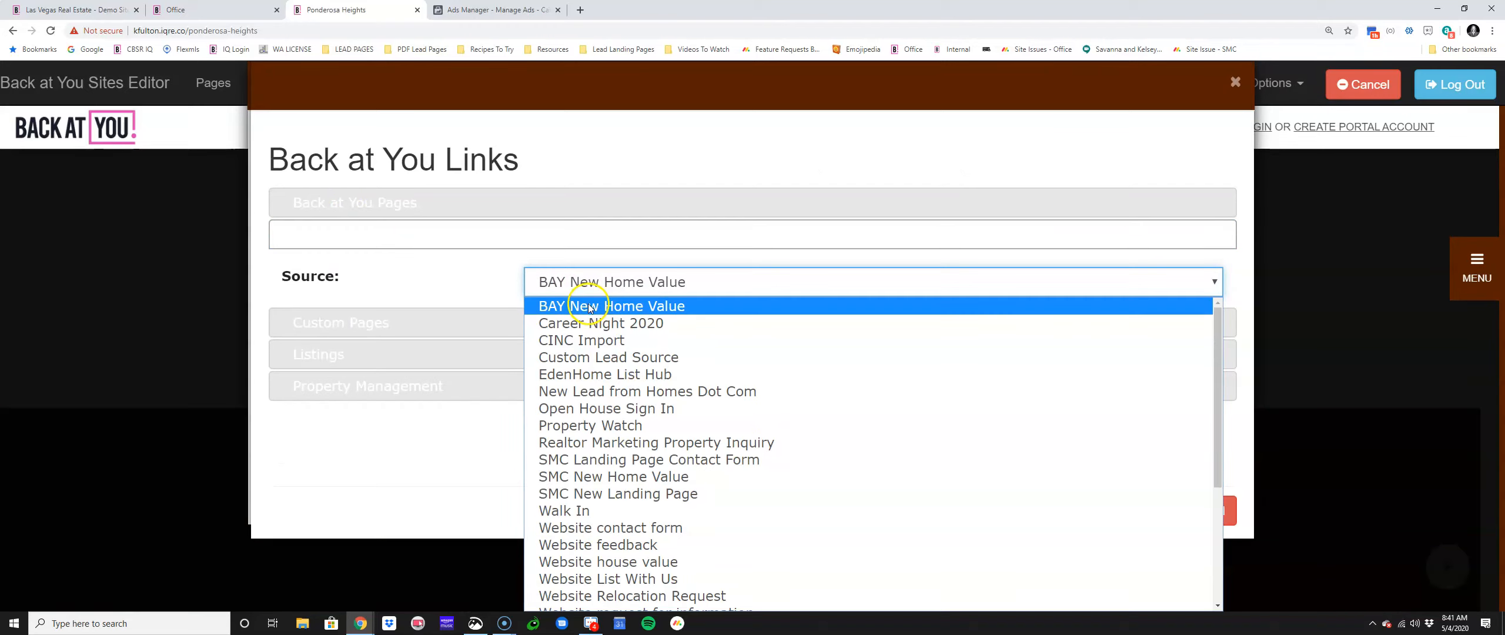
click(588, 308)
click(1120, 516)
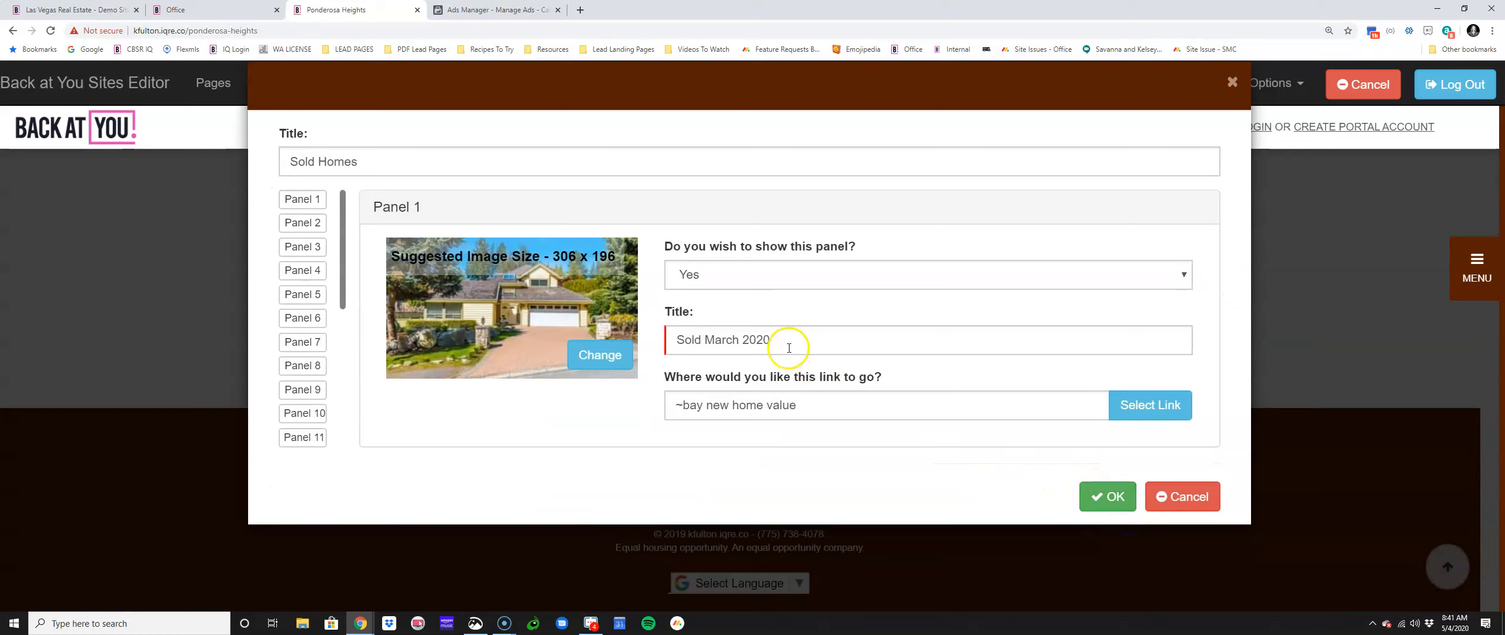
click(1096, 496)
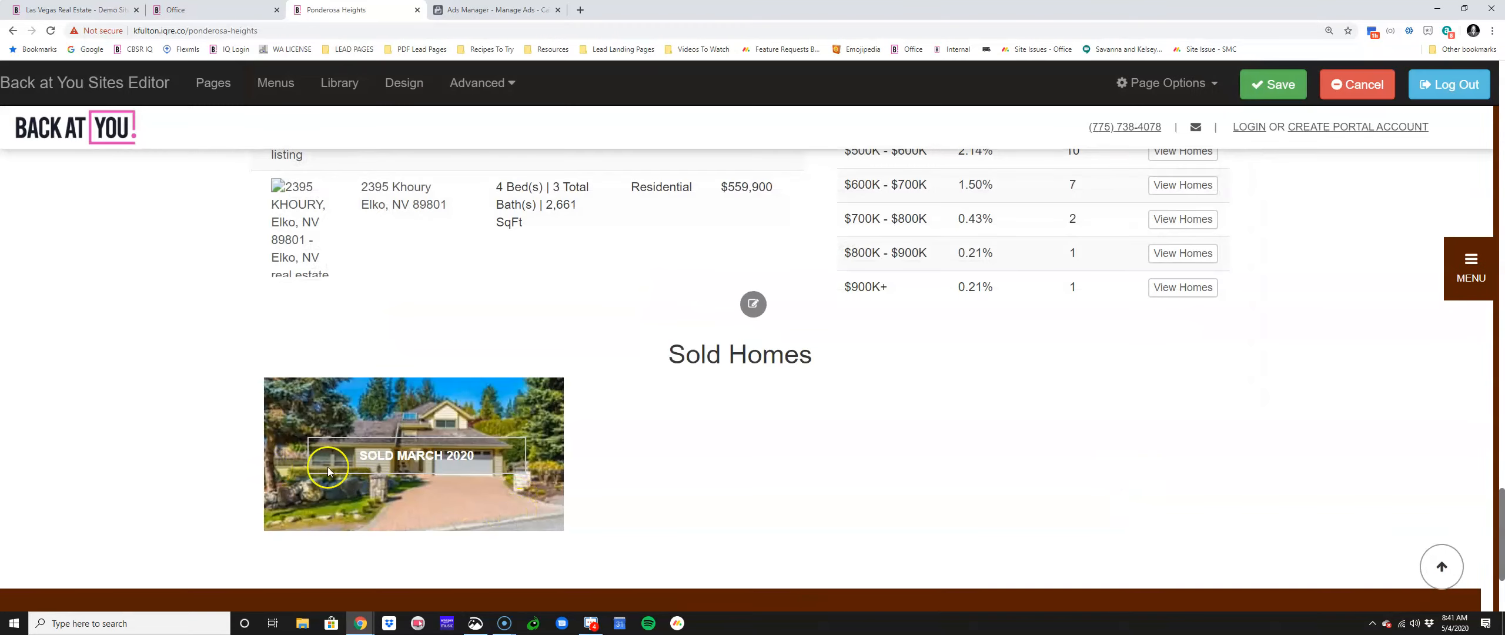
Step: Check that the Sold March 2020 panel leads to the lead form, then close the preview
click(383, 458)
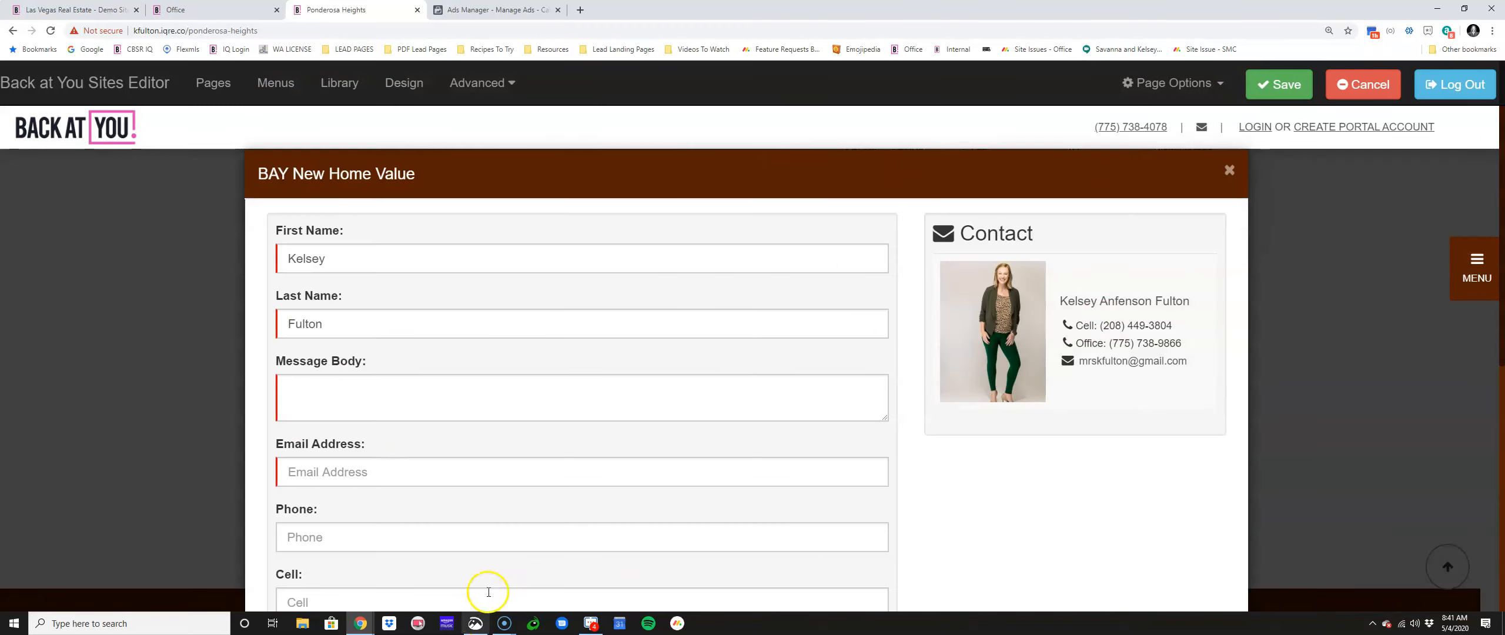
click(1228, 169)
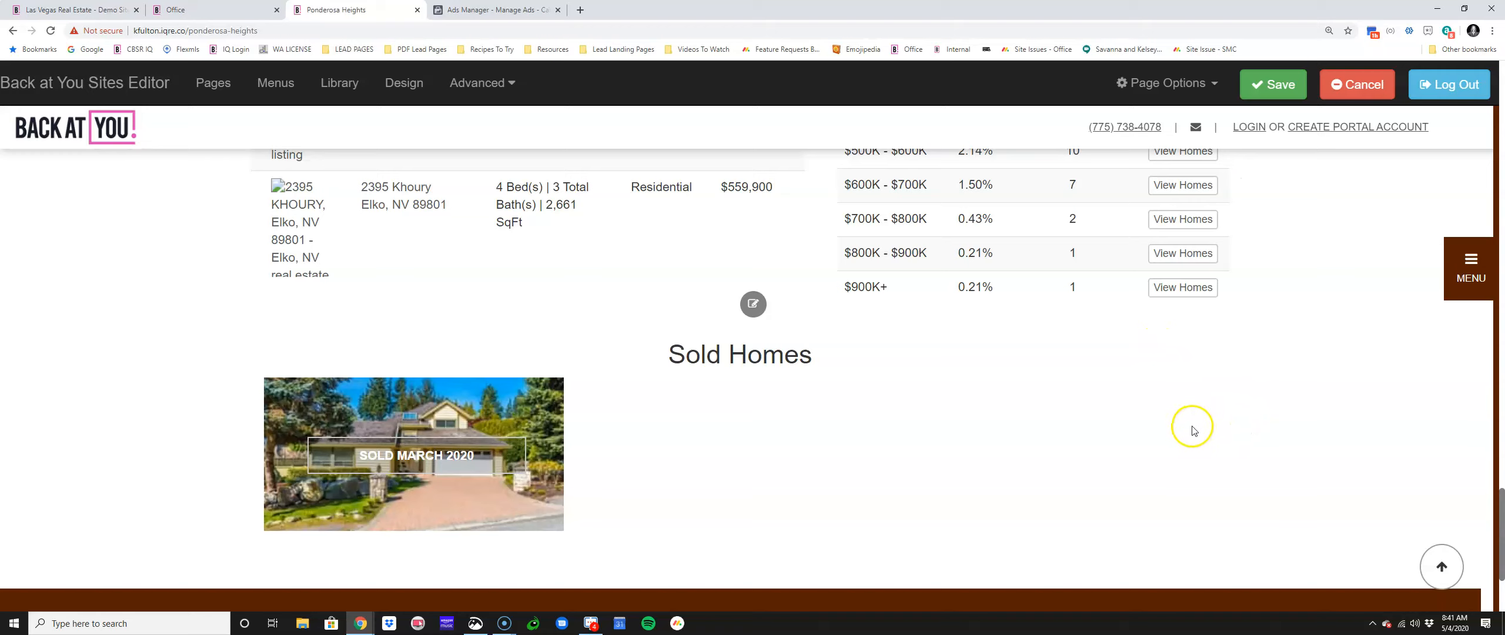
scroll(578, 548, up, 5)
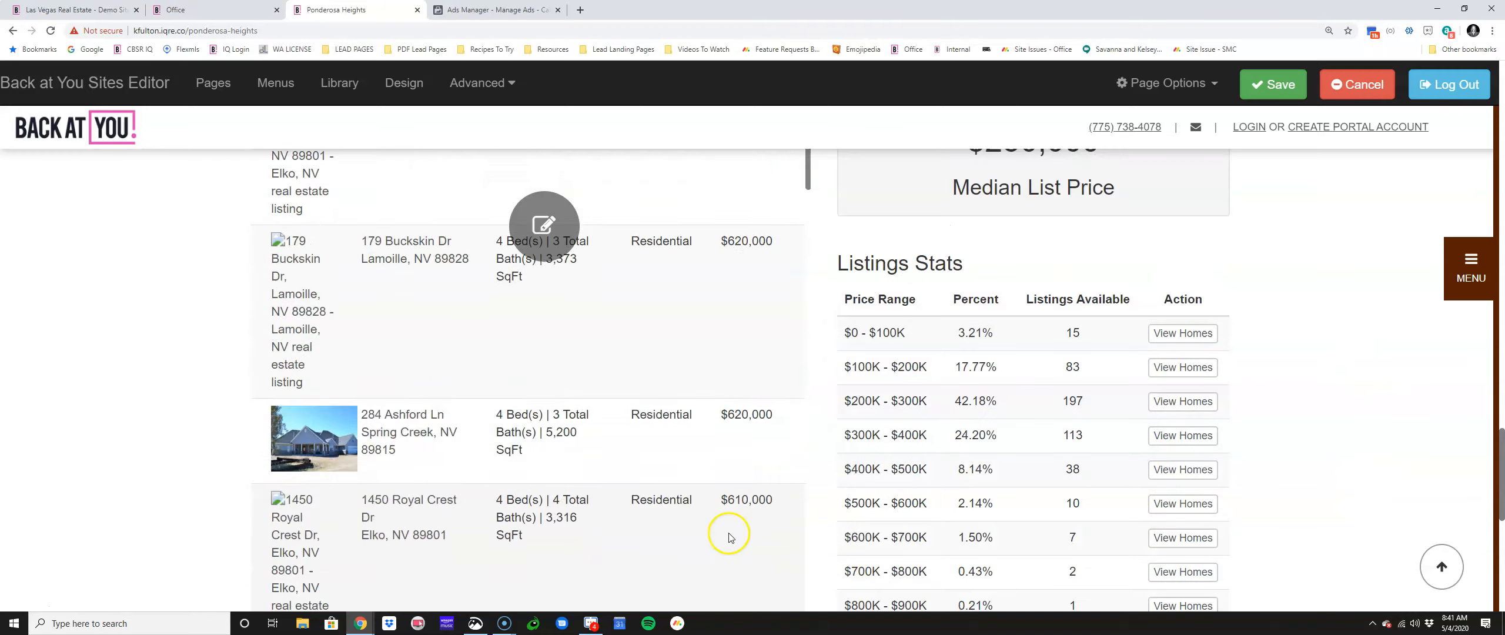
scroll(856, 490, up, 10)
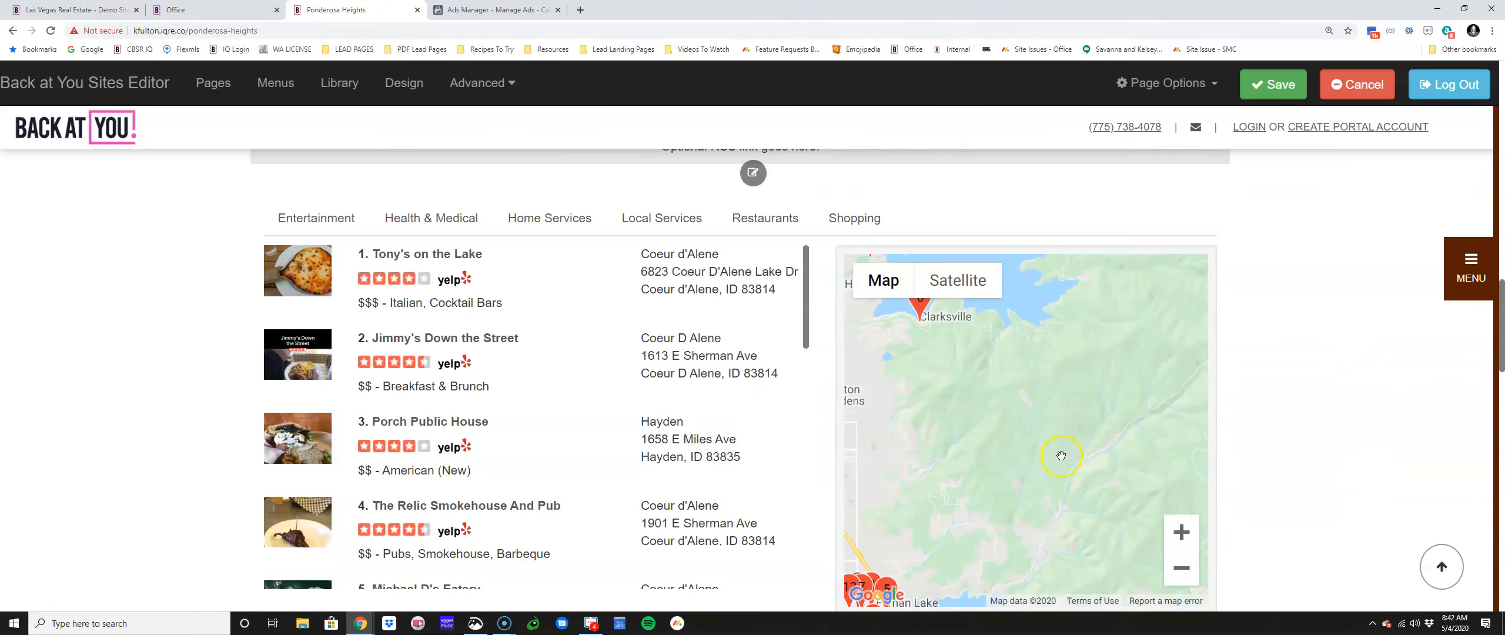
Step: Save the Ponderosa Heights page and zoom in on the garden header image
click(1264, 91)
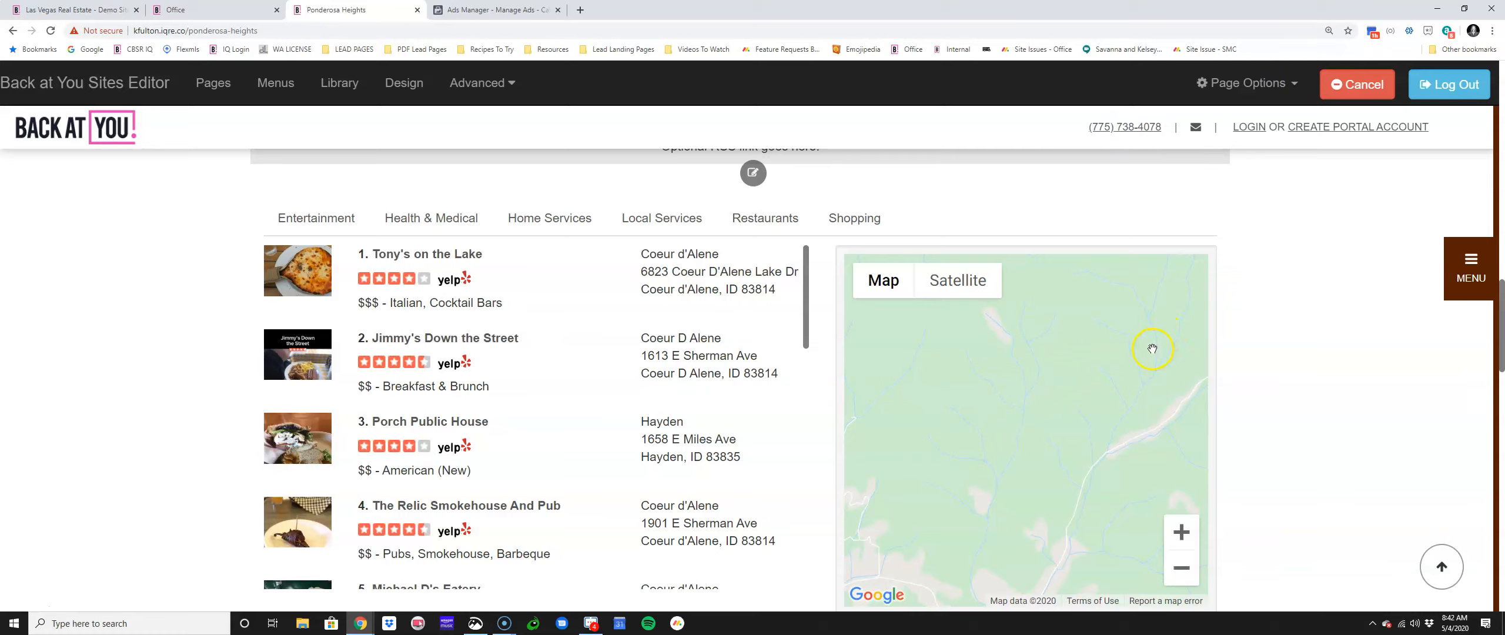
scroll(1163, 376, up, 10)
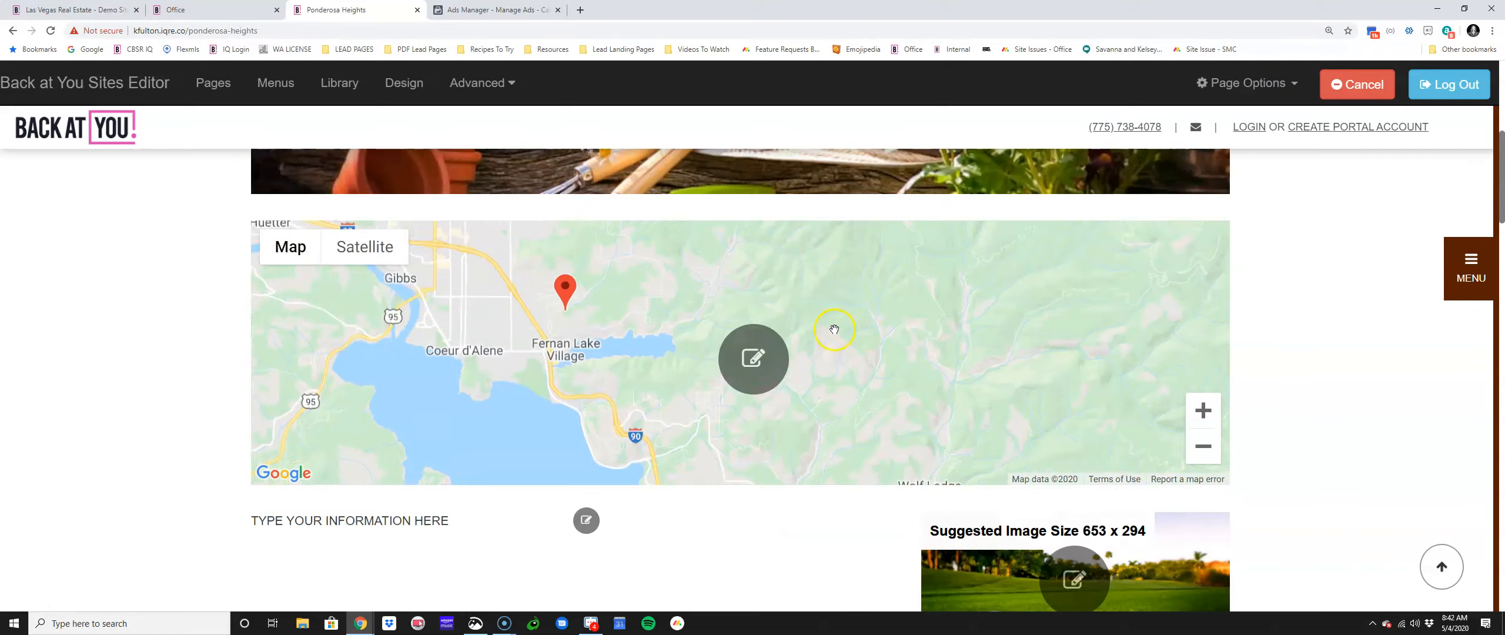
scroll(1313, 364, down, 4)
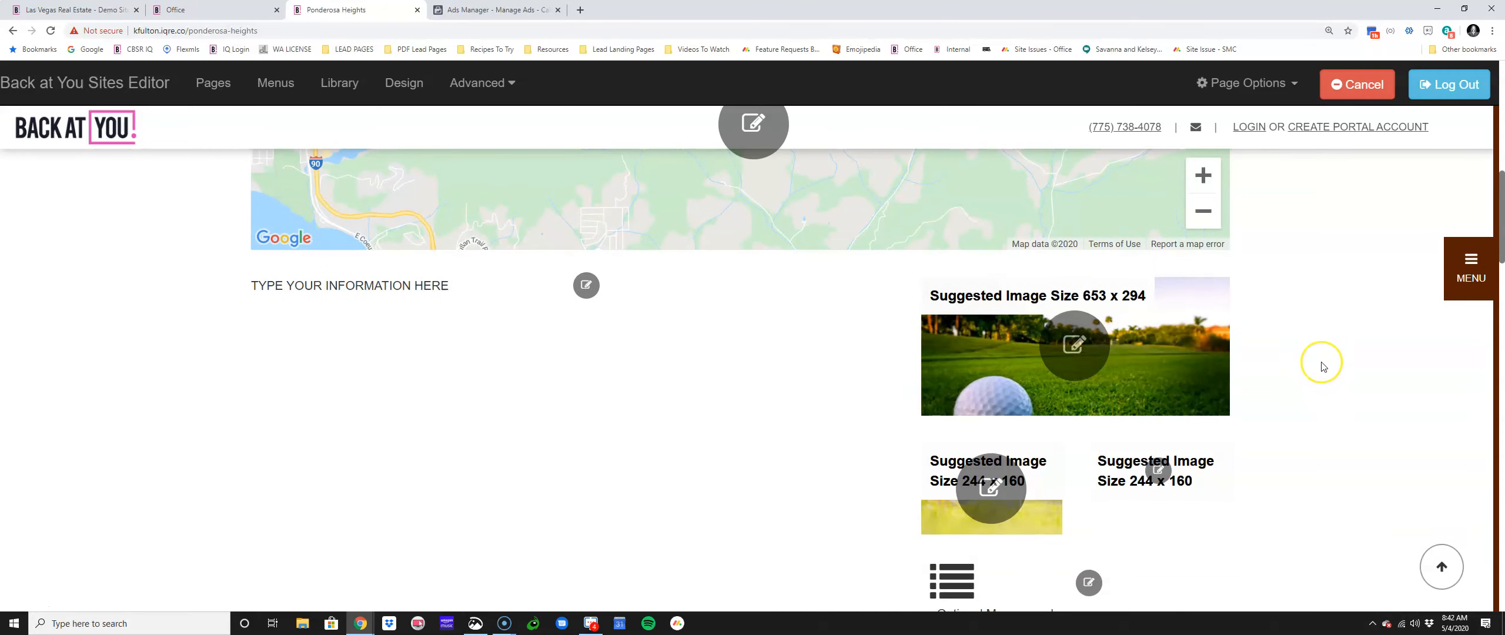
scroll(1321, 363, up, 5)
scroll(1321, 364, up, 4)
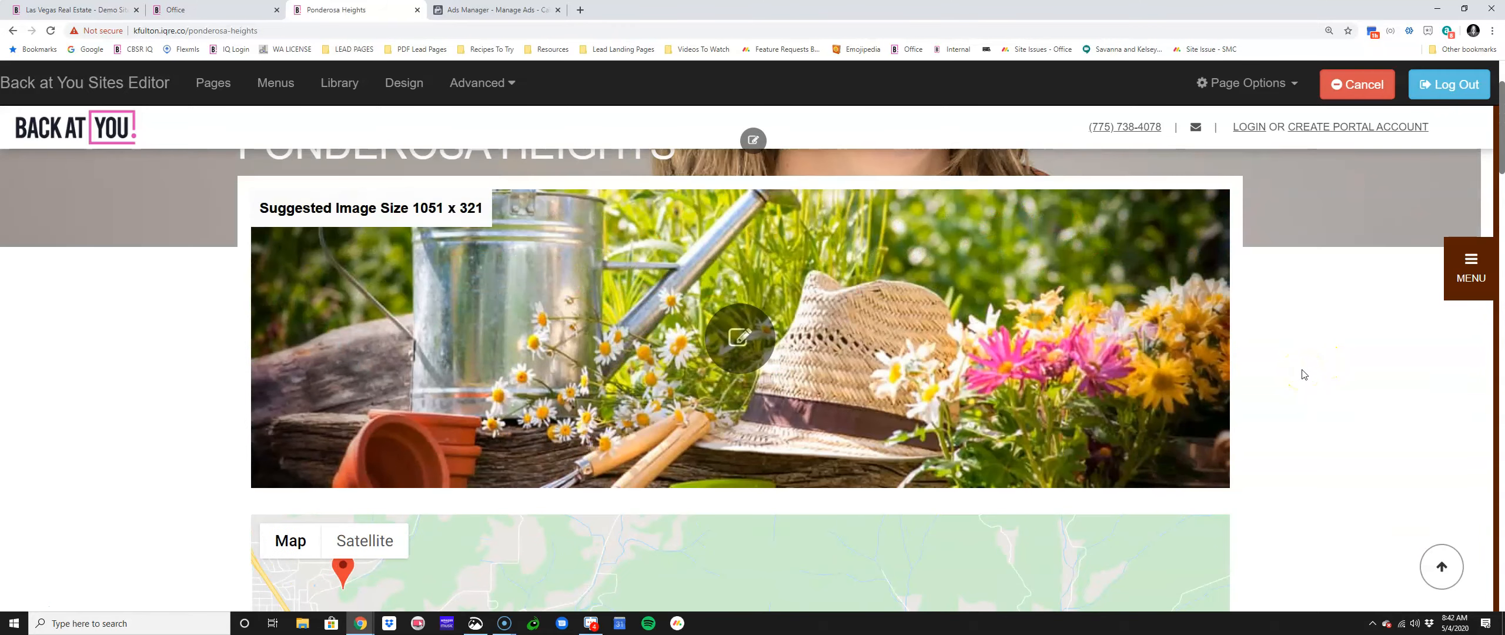
key(ctrl+plus)
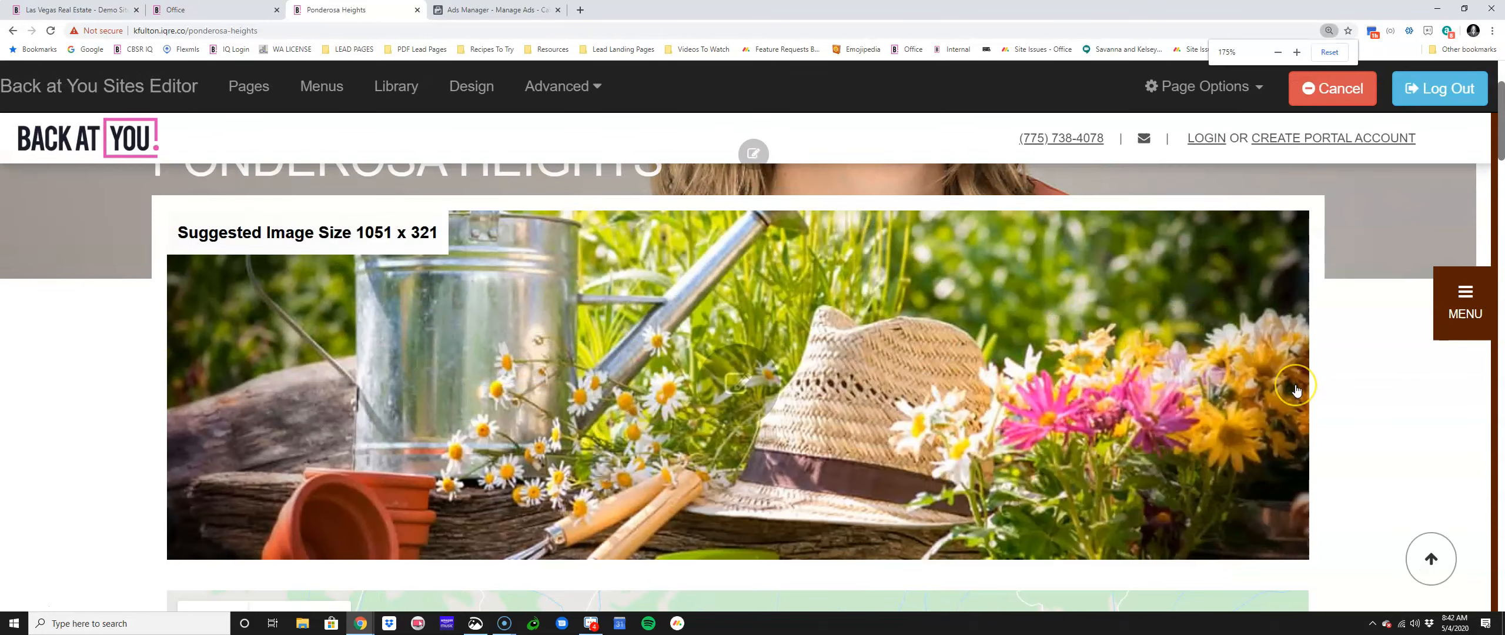
key(ctrl+minus)
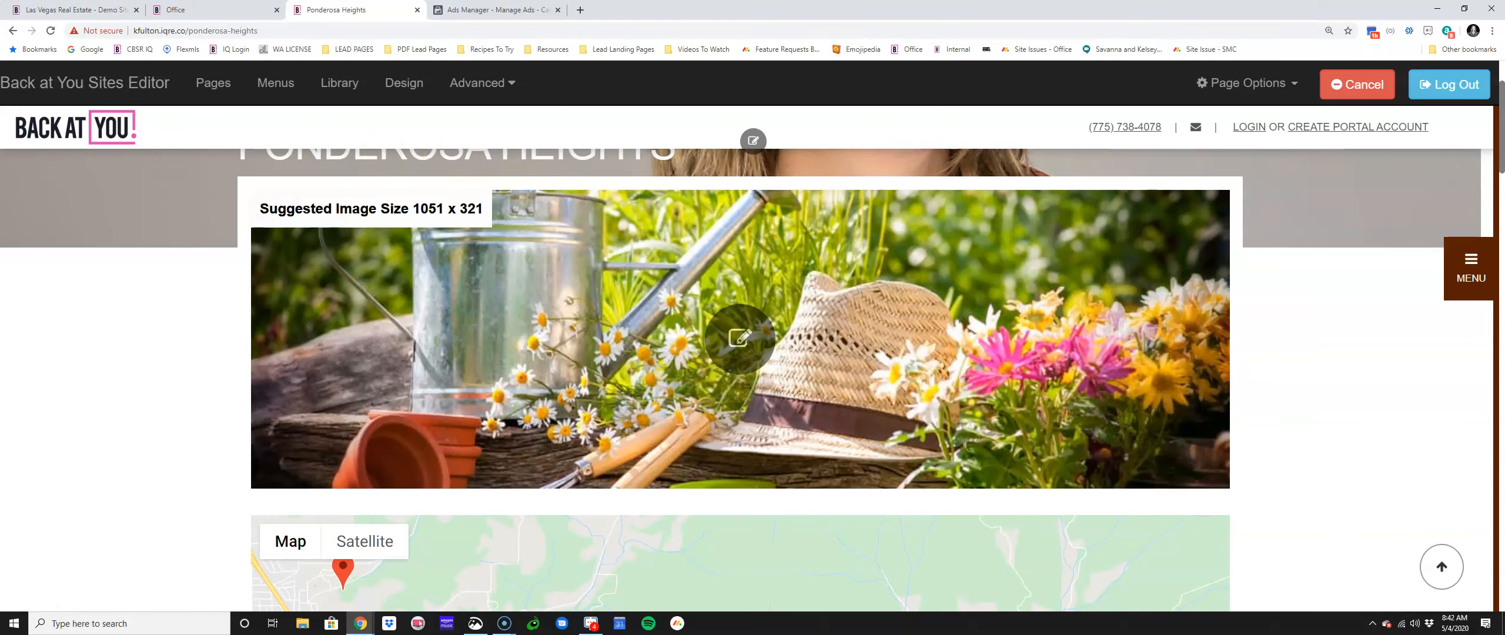
Step: Close Office's notification preferences, switch to the new look, and show the For Sale listings
click(194, 10)
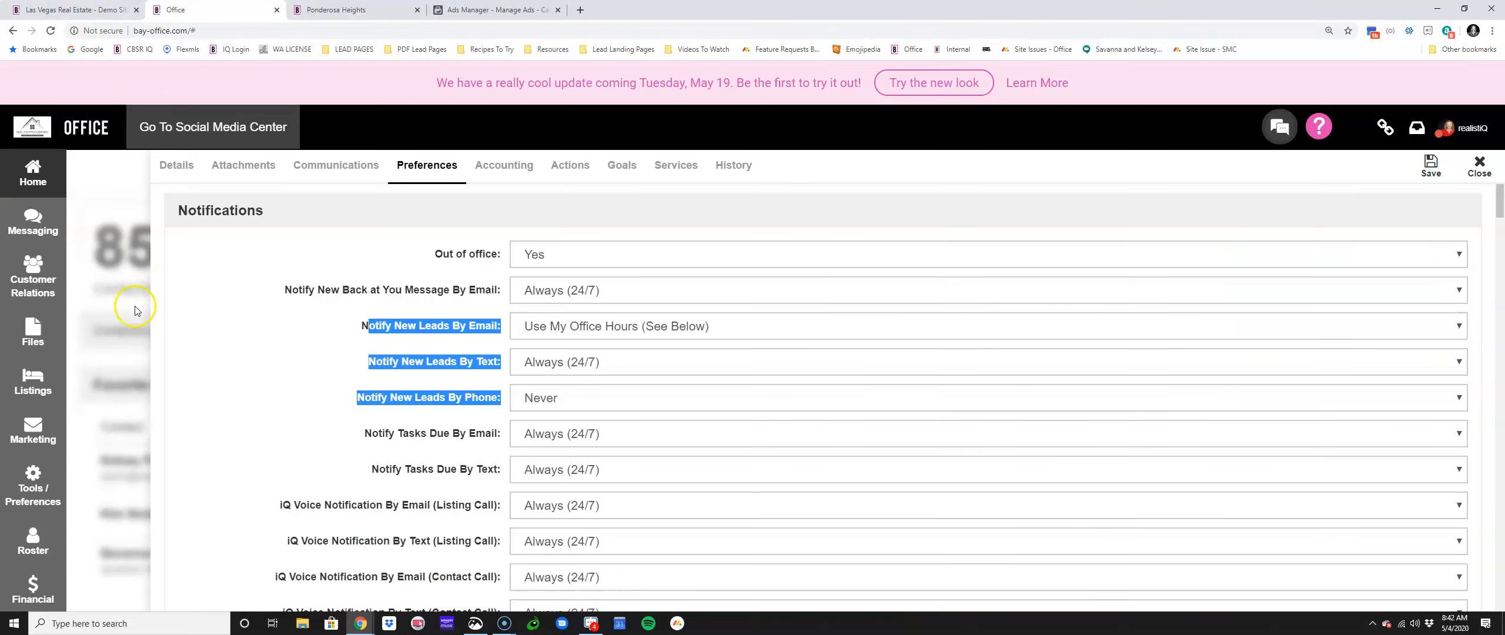
click(1474, 178)
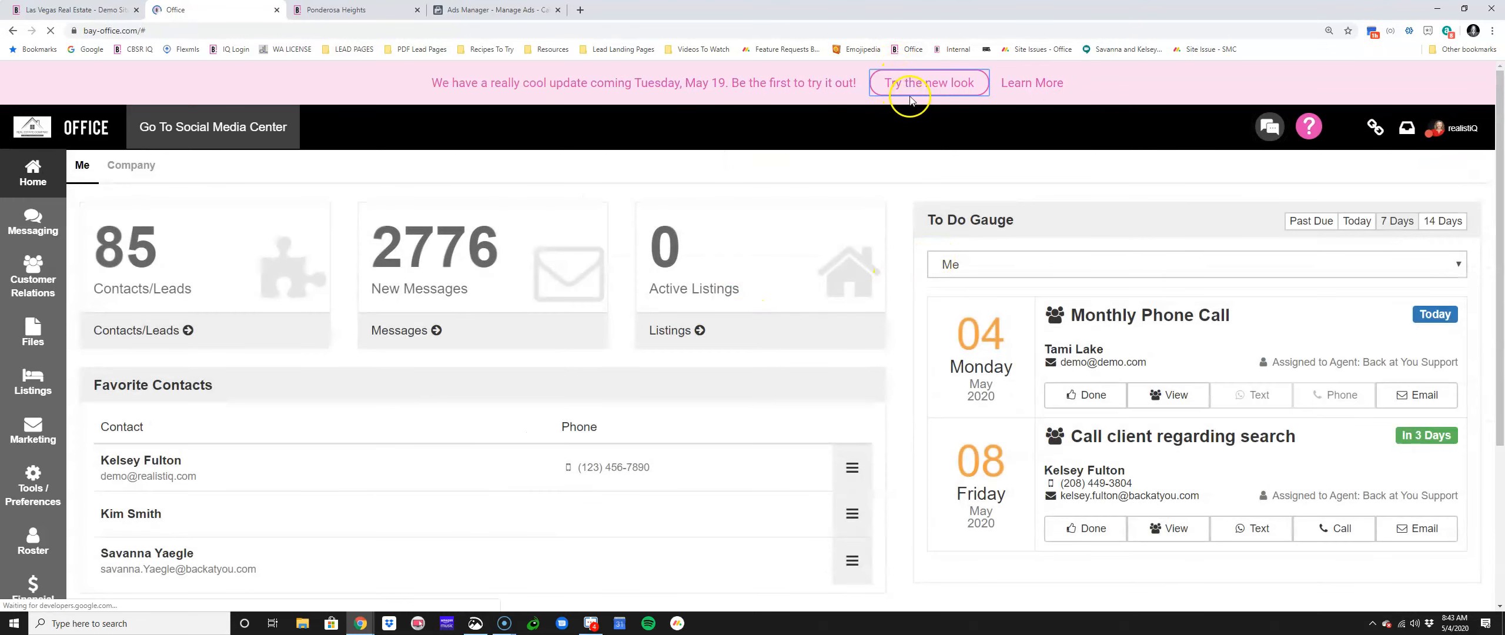
click(914, 88)
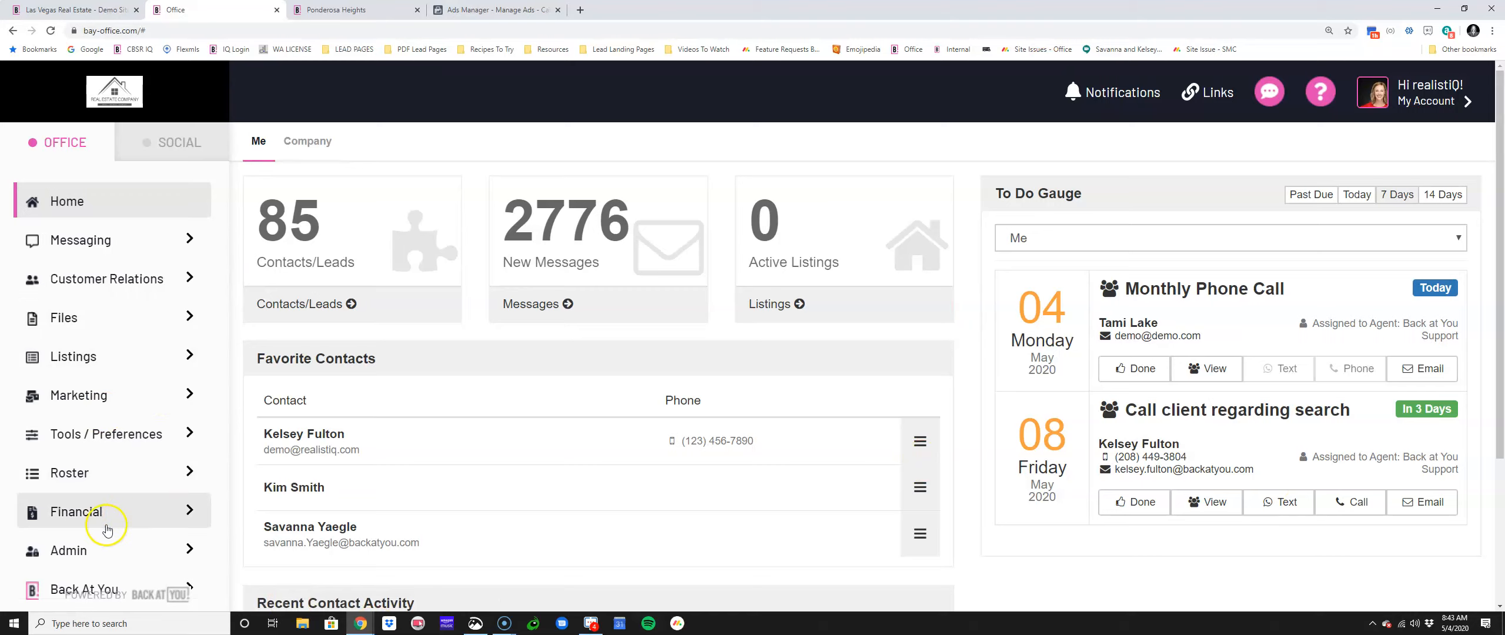
click(78, 364)
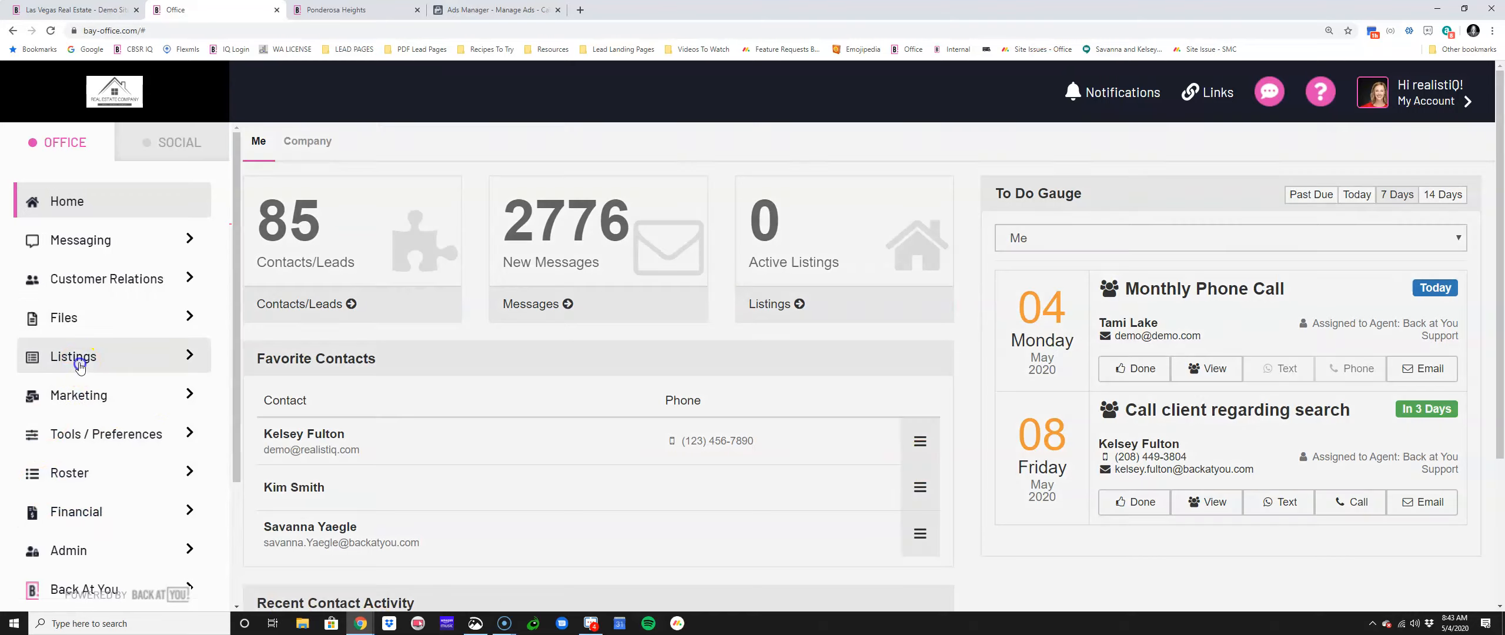
click(279, 280)
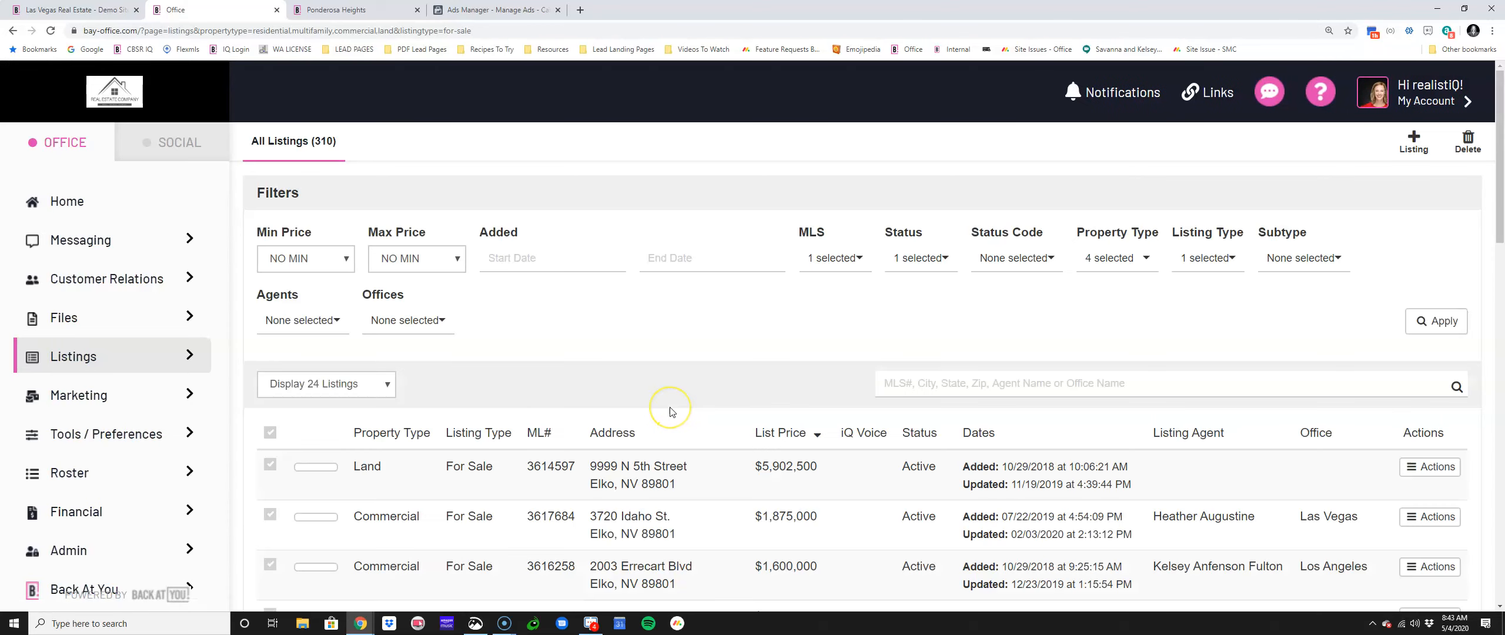
scroll(672, 411, down, 8)
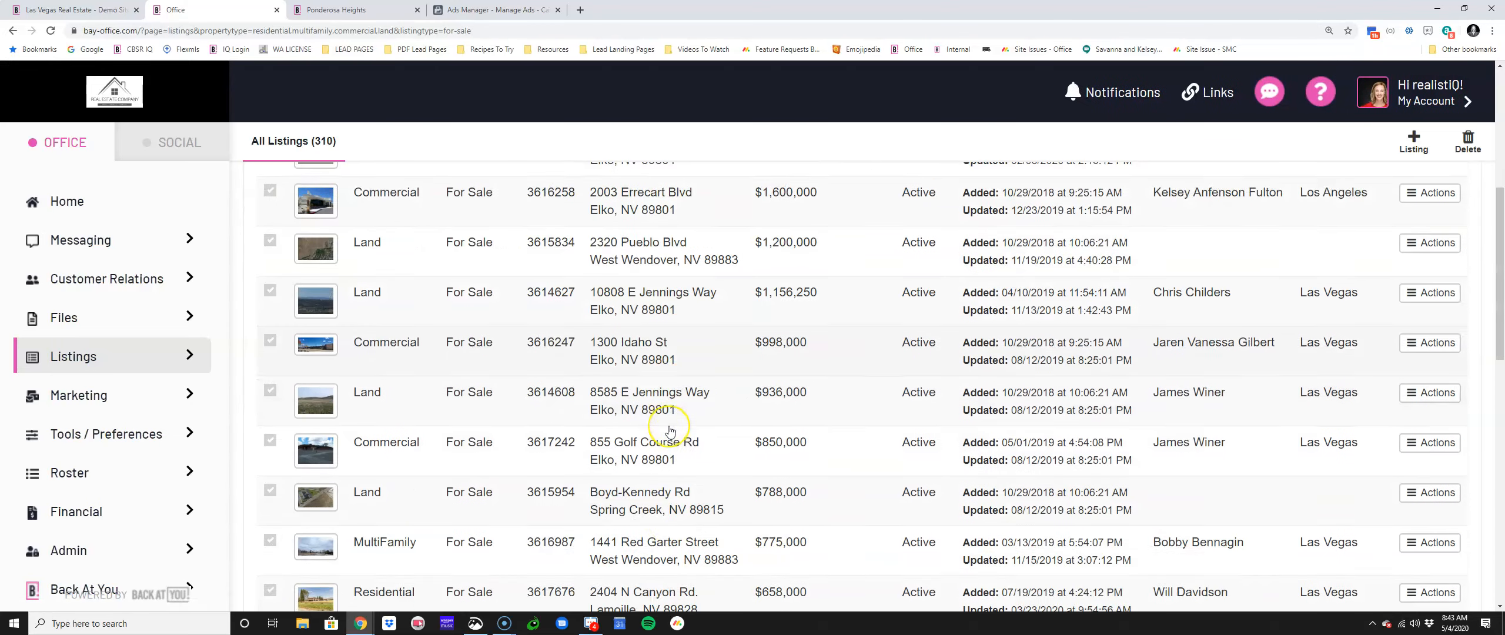
scroll(671, 435, down, 1)
click(1440, 438)
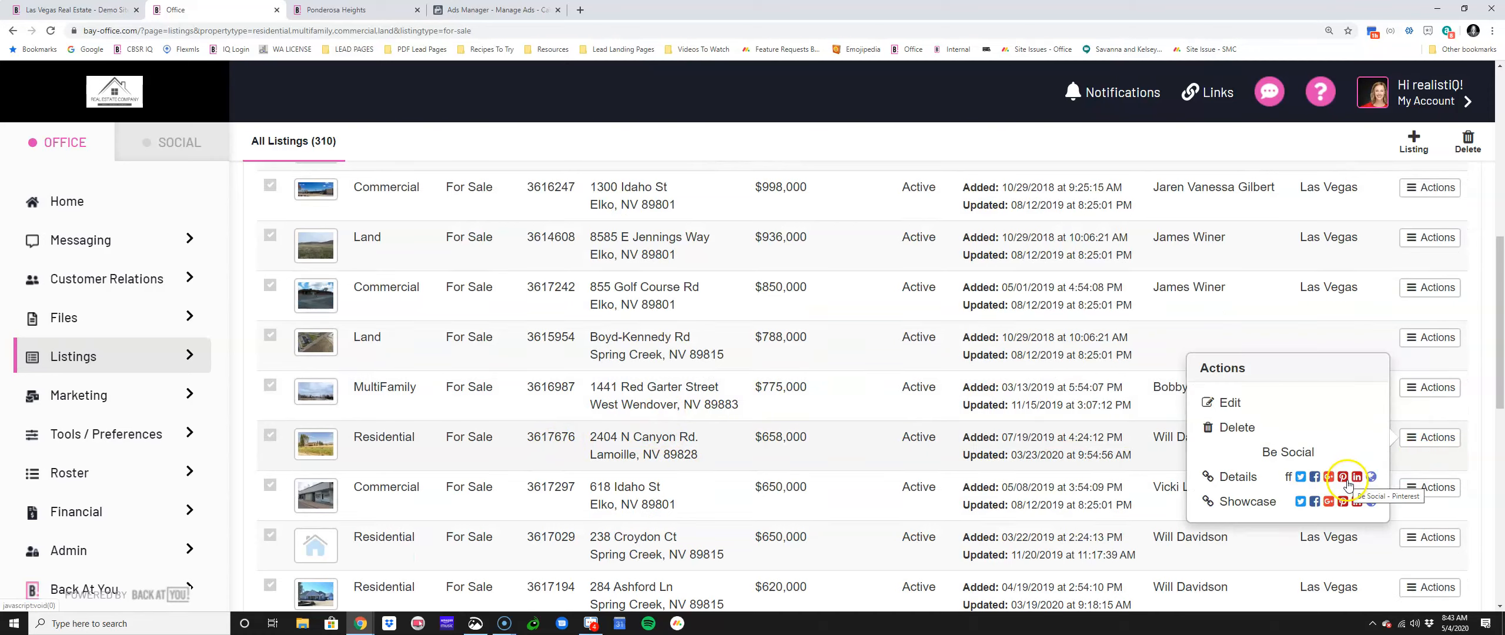
click(1372, 502)
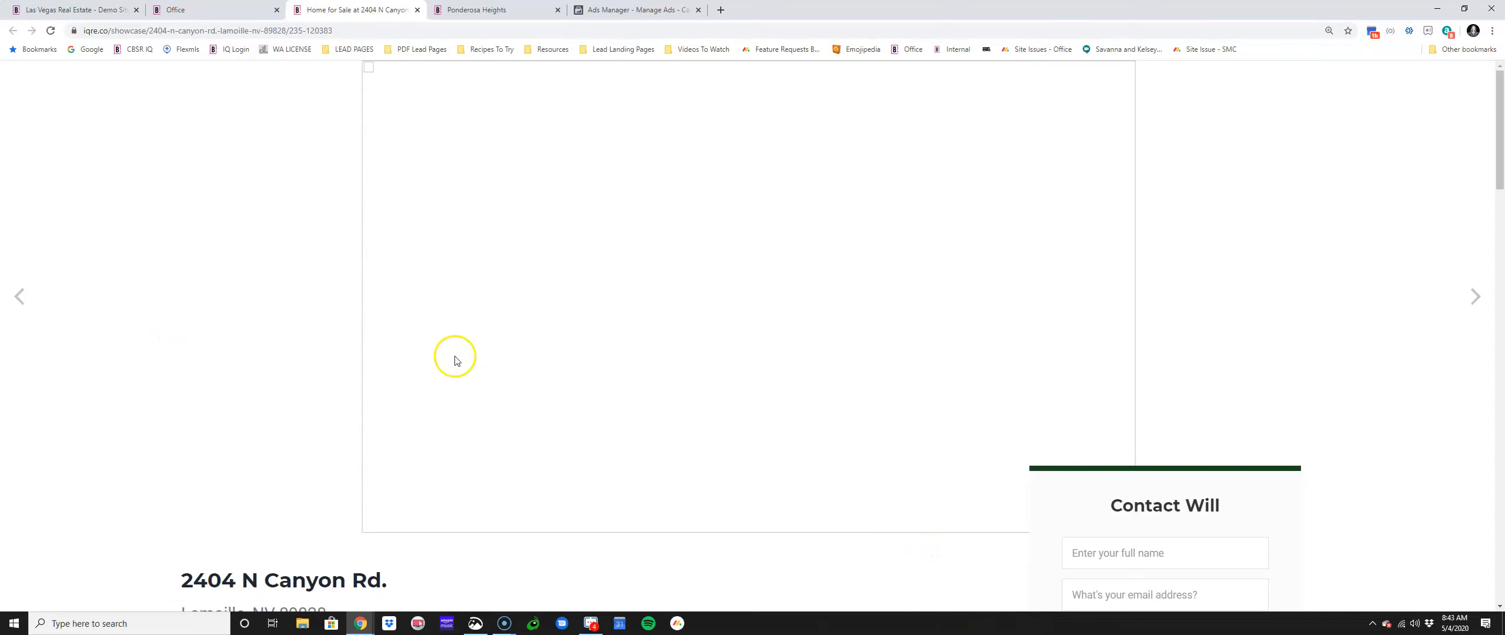
key(ctrl+shift+Tab)
scroll(537, 590, down, 10)
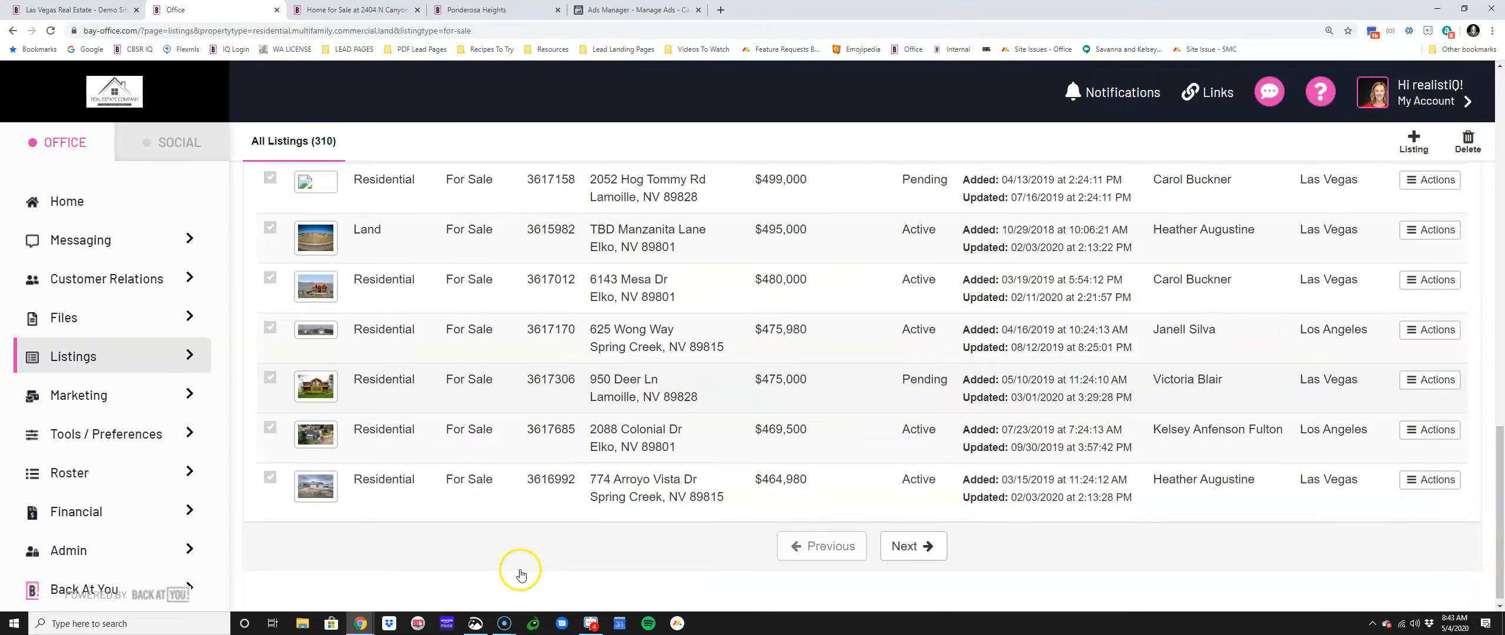
click(1402, 431)
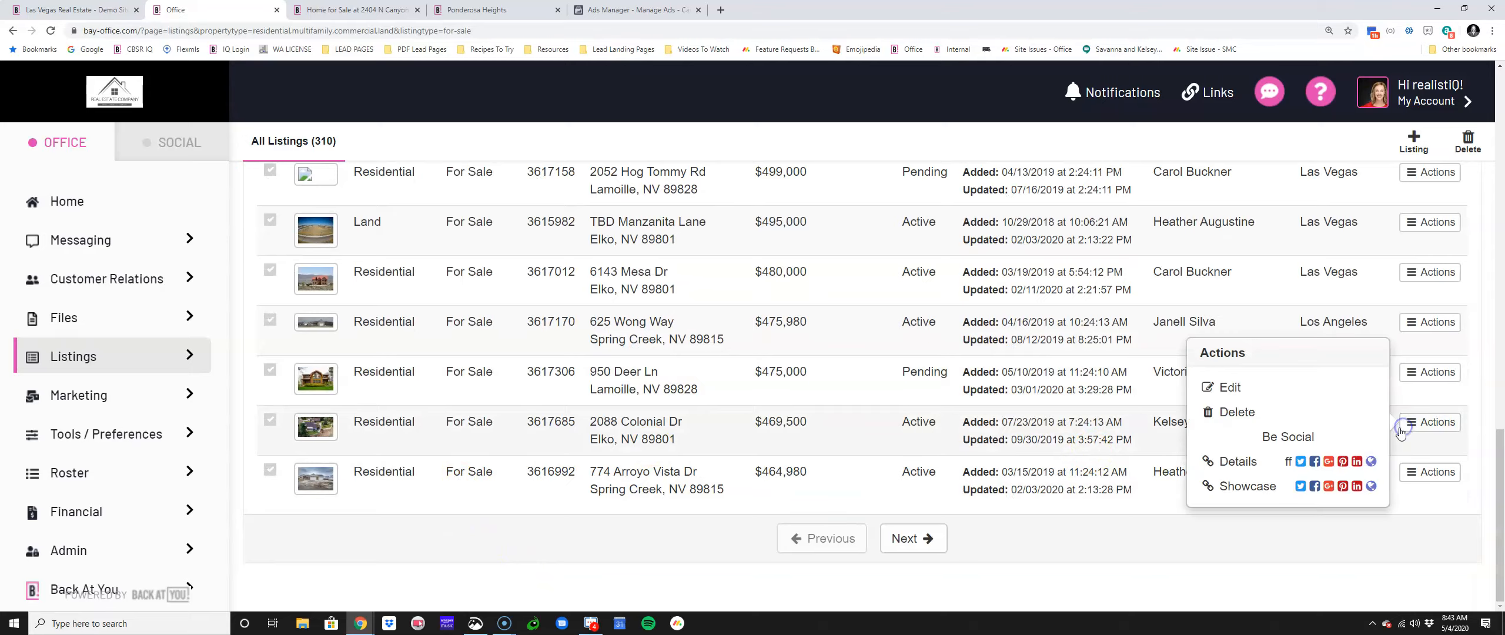
click(1375, 487)
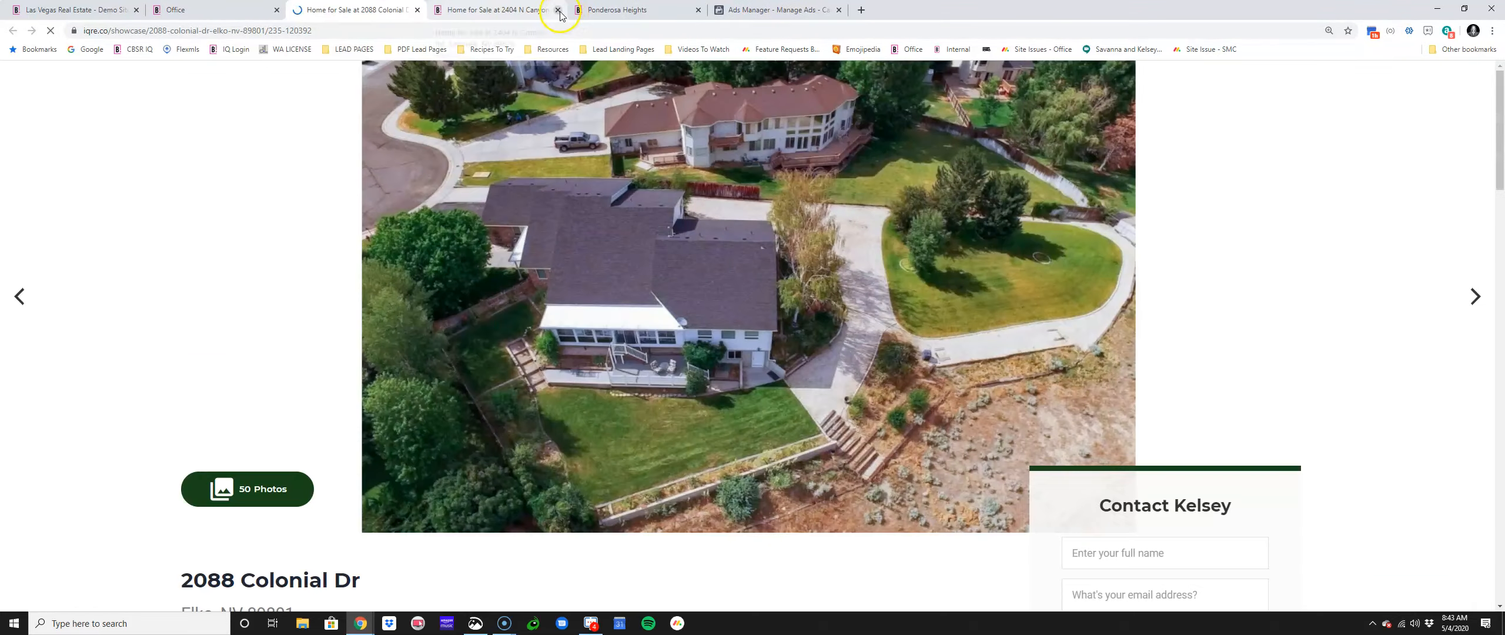
click(558, 10)
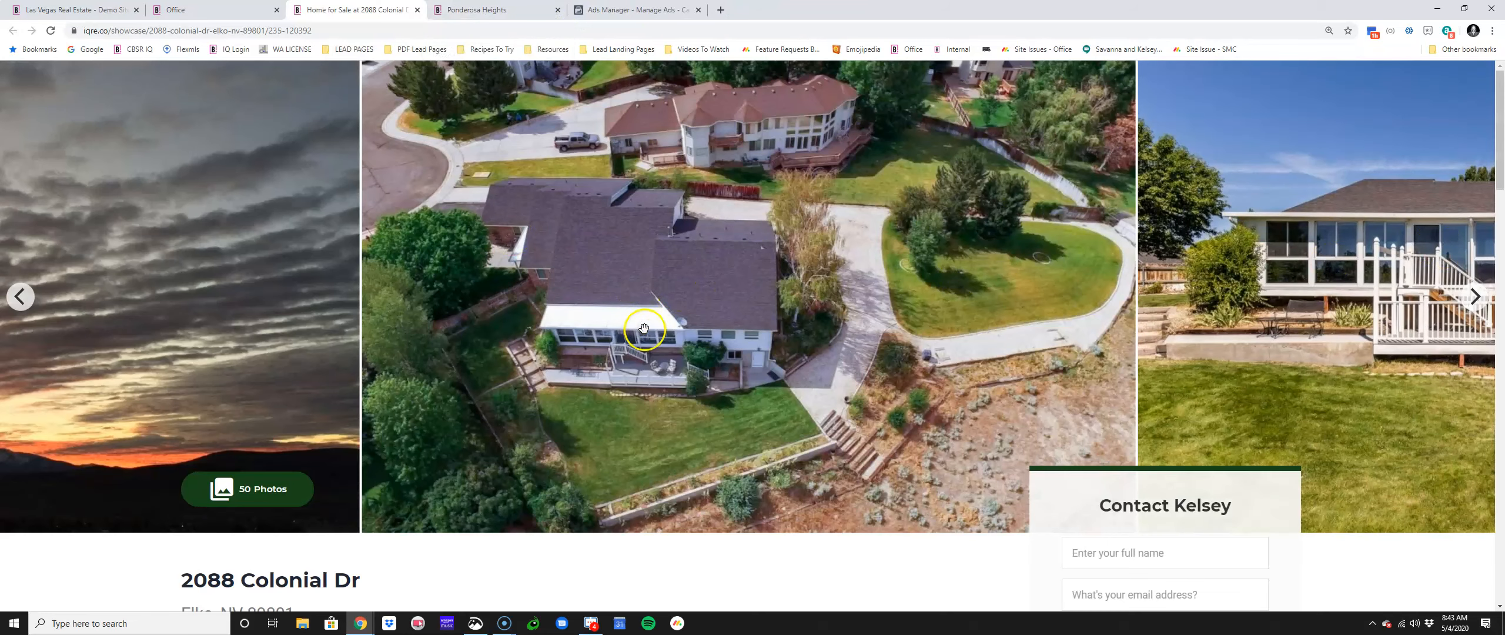
scroll(764, 353, down, 5)
scroll(823, 322, down, 1)
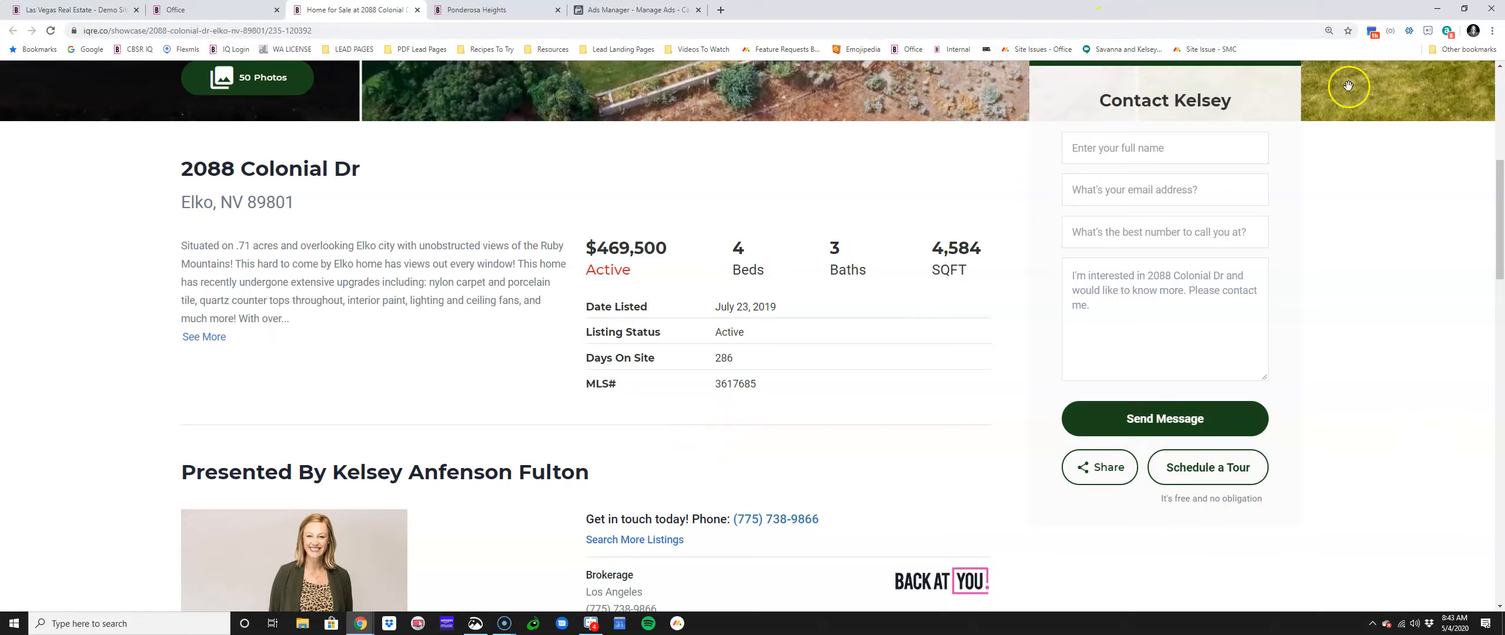
scroll(908, 197, down, 3)
scroll(907, 200, down, 6)
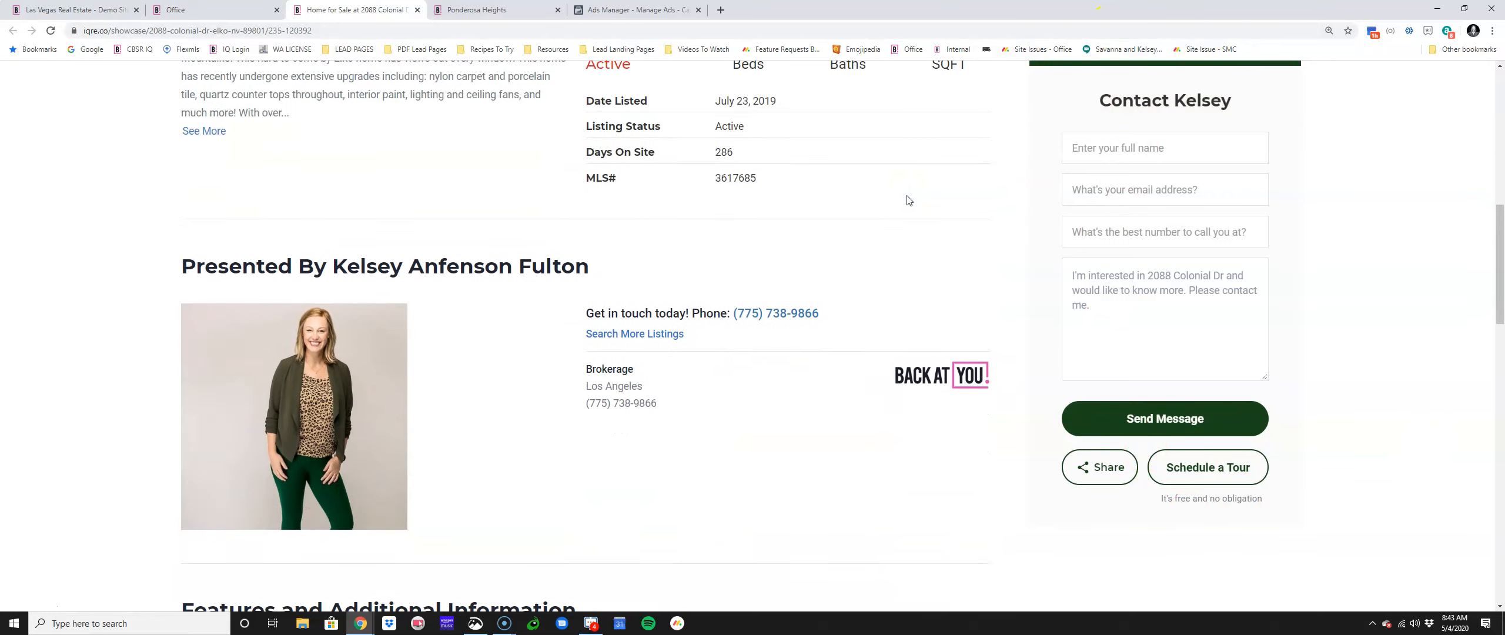
scroll(732, 384, down, 7)
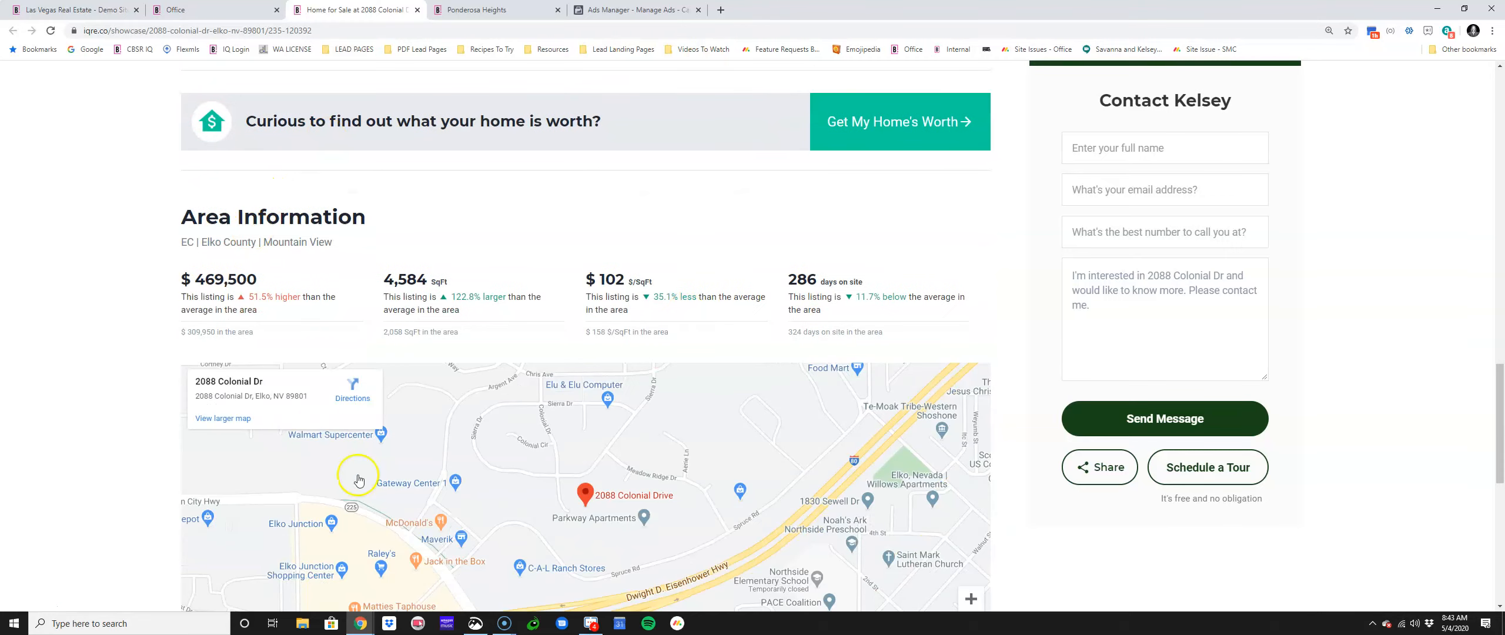
scroll(447, 480, down, 9)
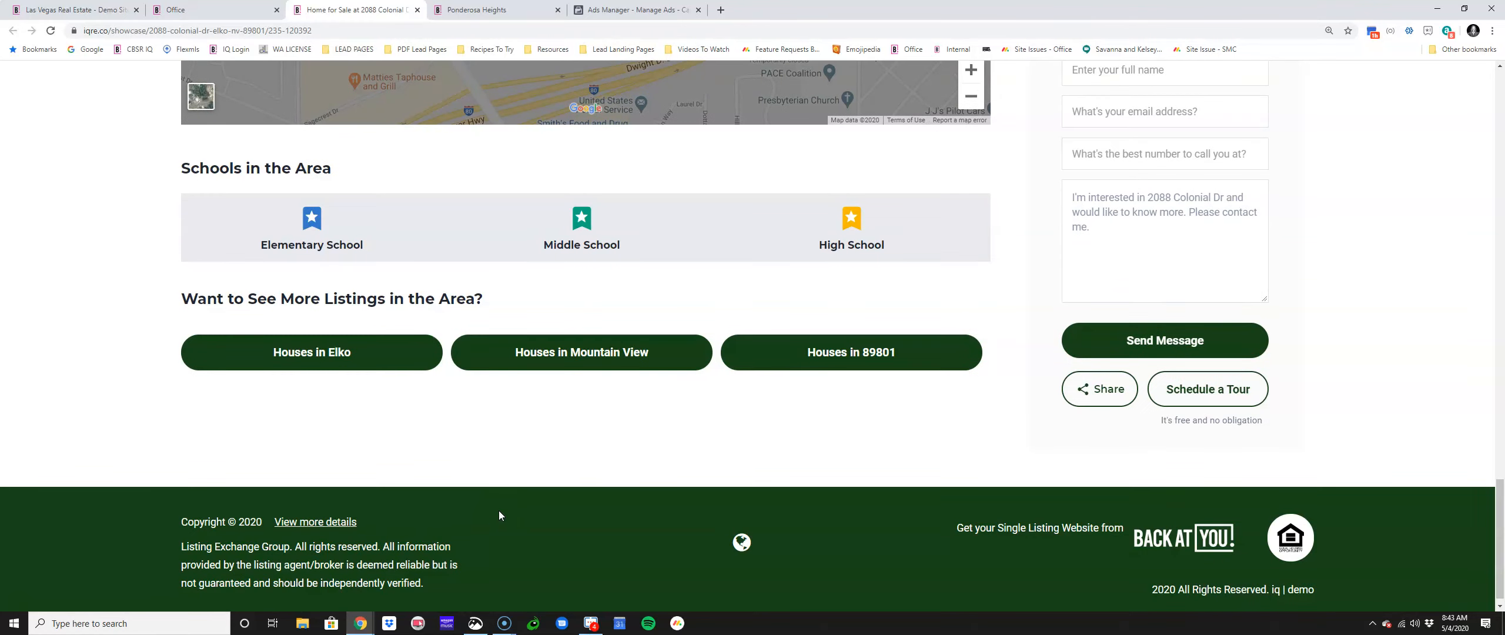
scroll(492, 517, up, 9)
scroll(492, 520, up, 20)
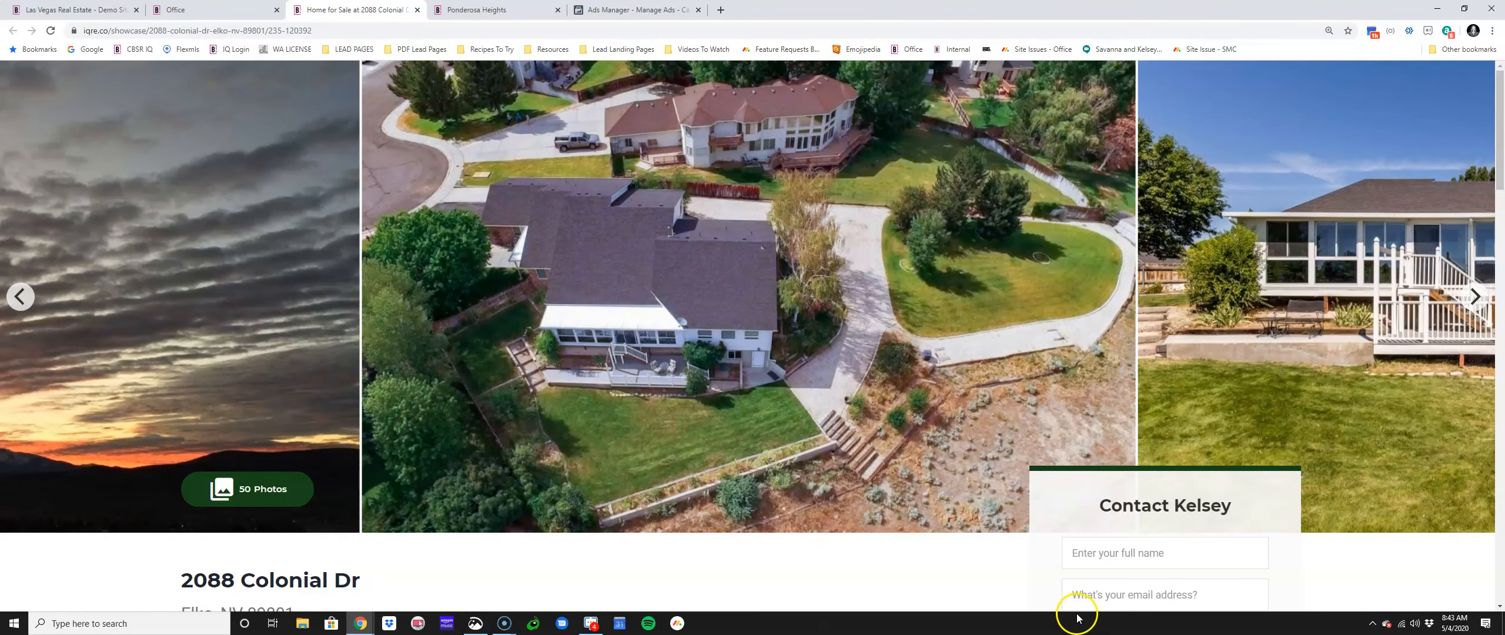
click(206, 10)
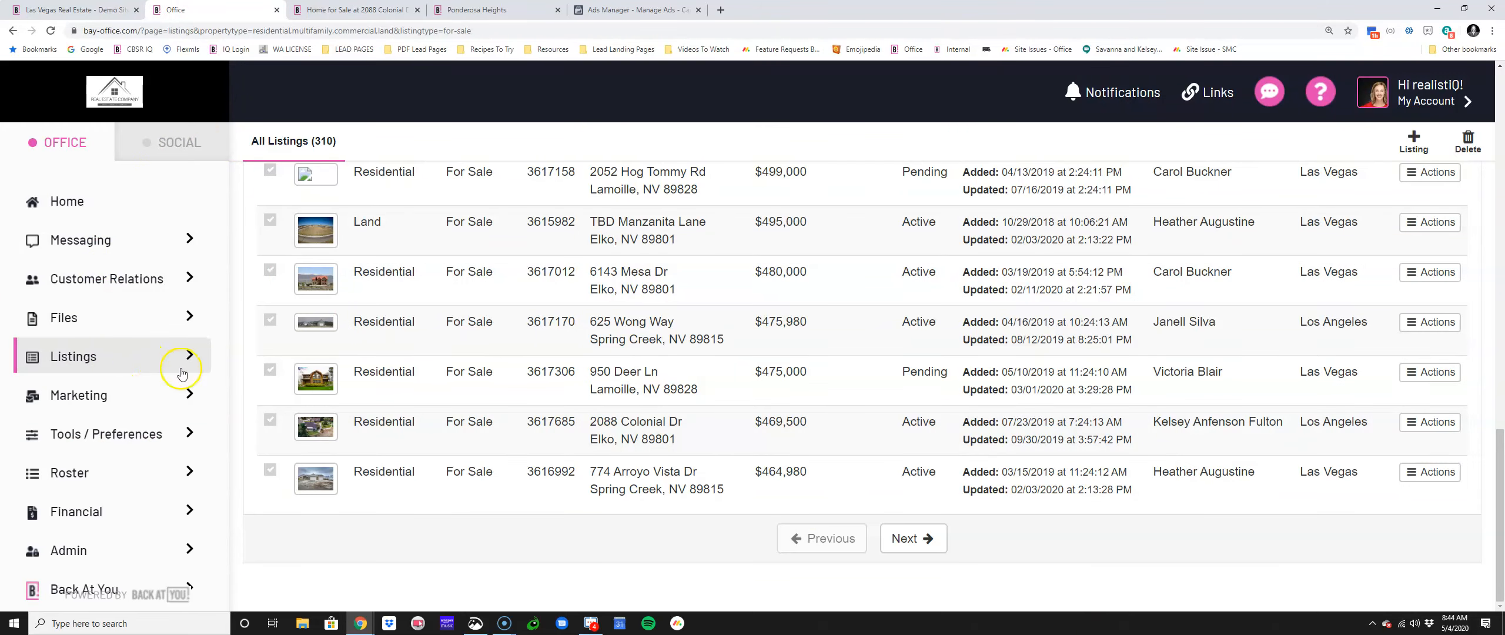
click(1444, 371)
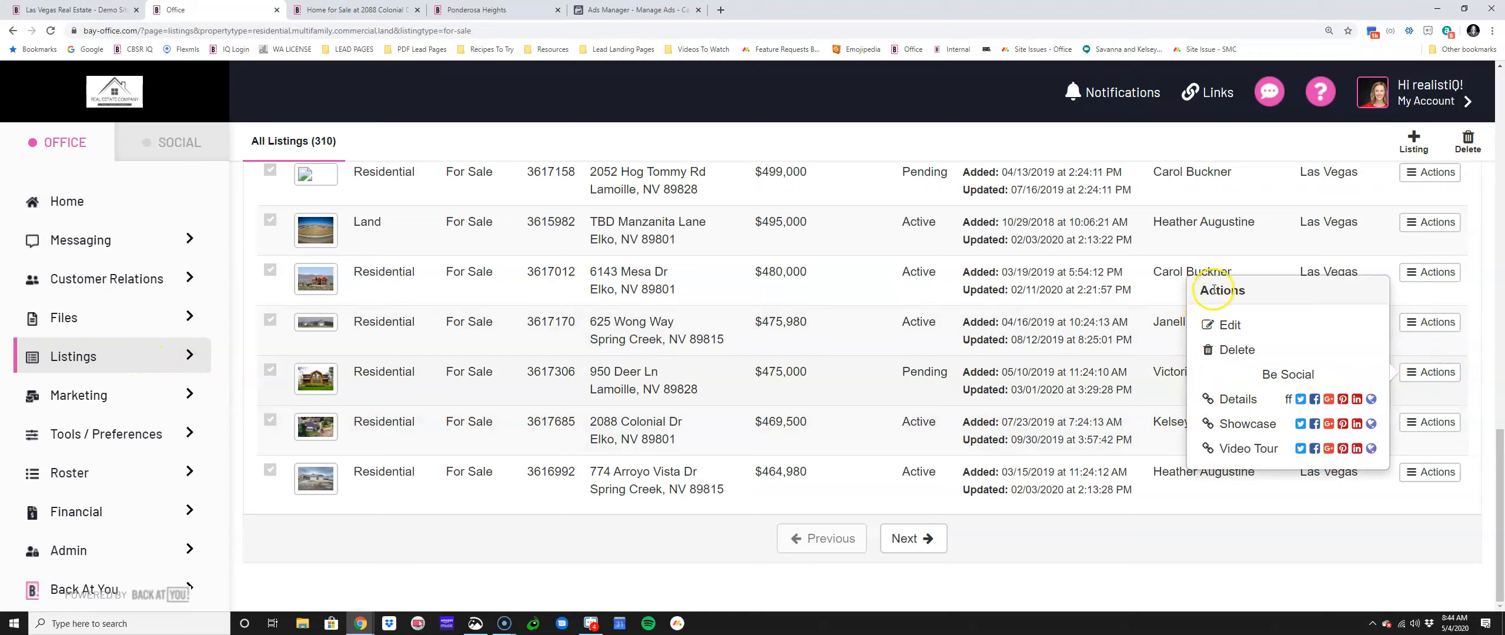
click(1372, 424)
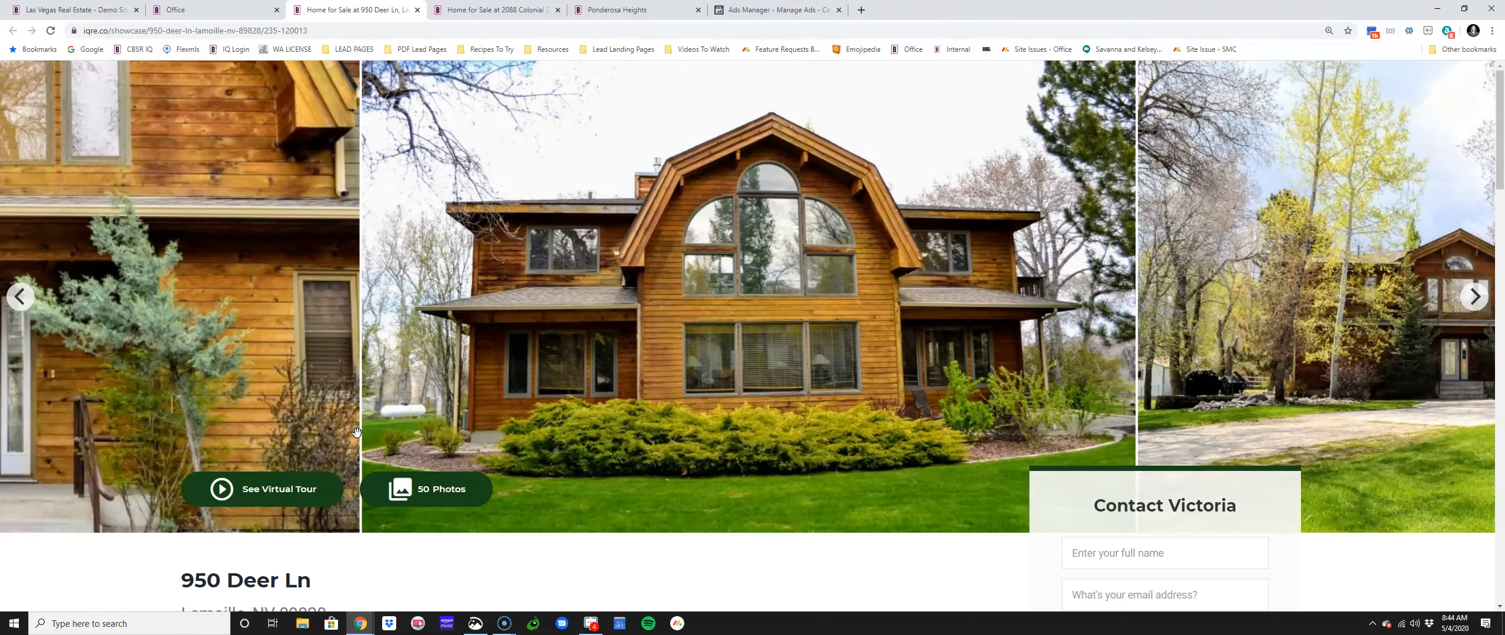
click(409, 430)
click(206, 10)
click(112, 358)
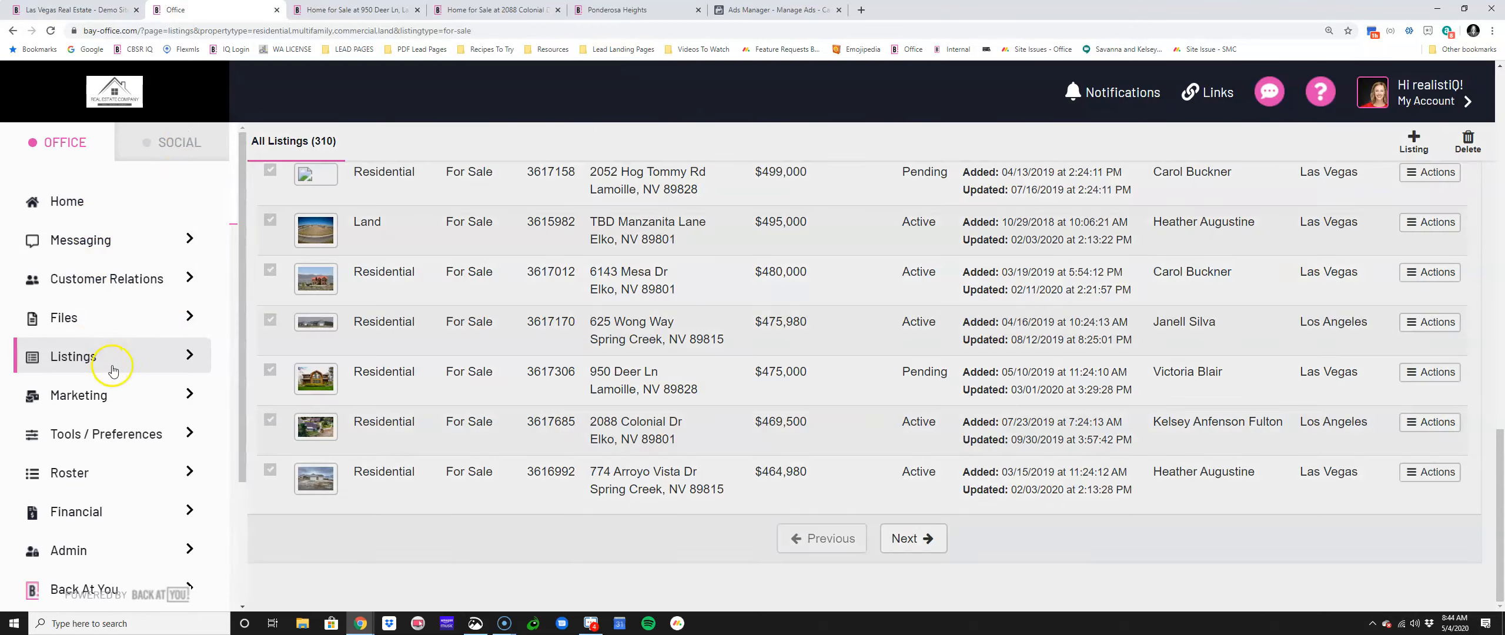
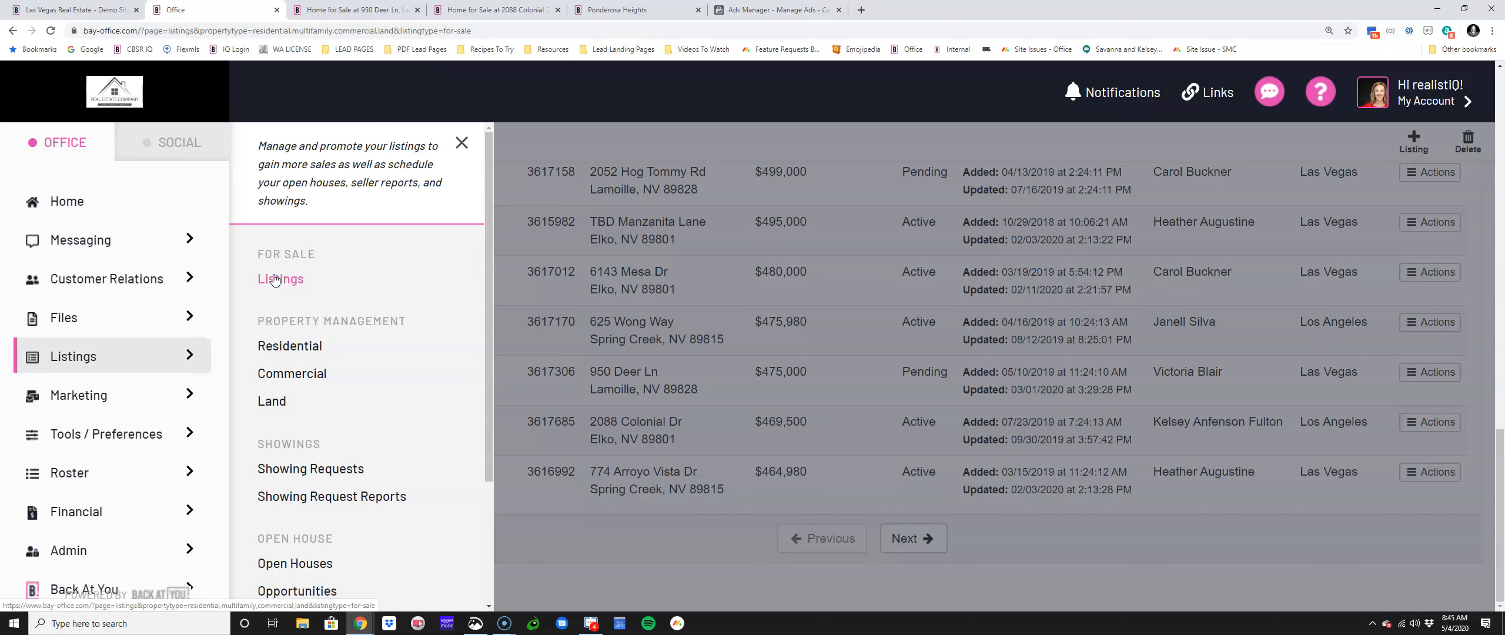
click(419, 12)
click(418, 11)
click(360, 10)
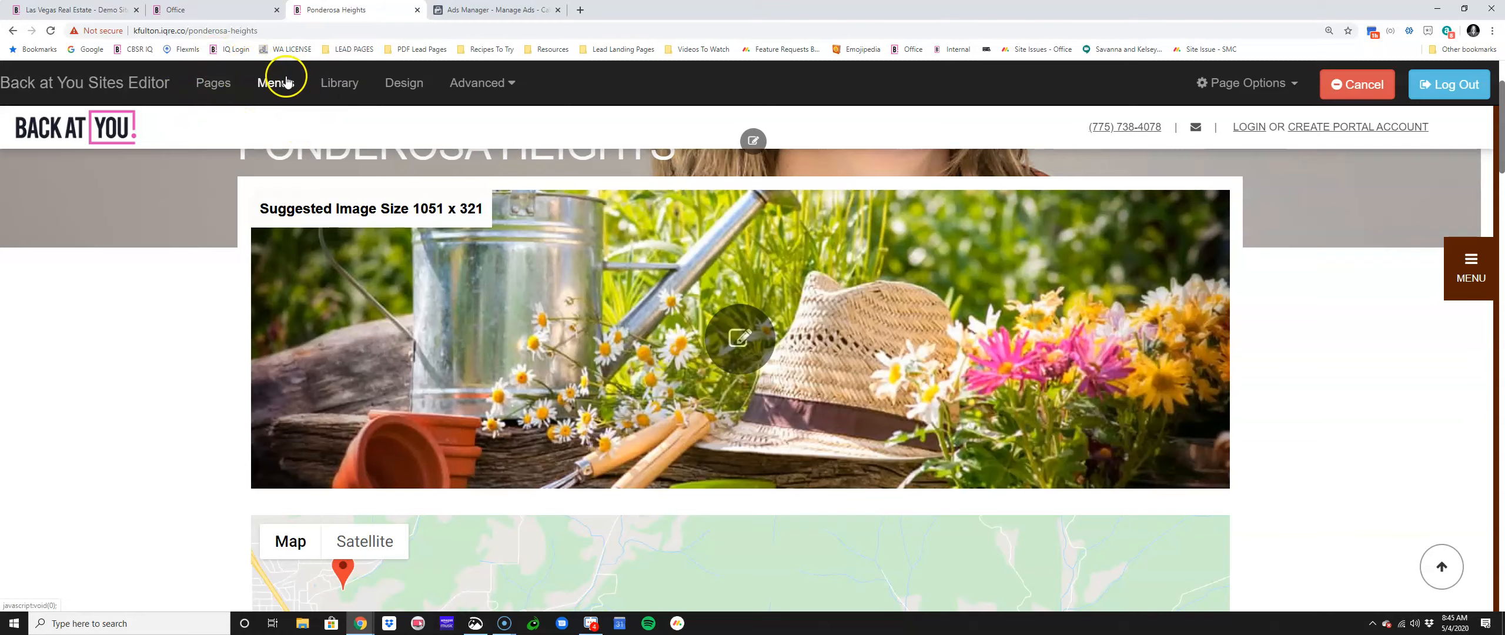
click(232, 10)
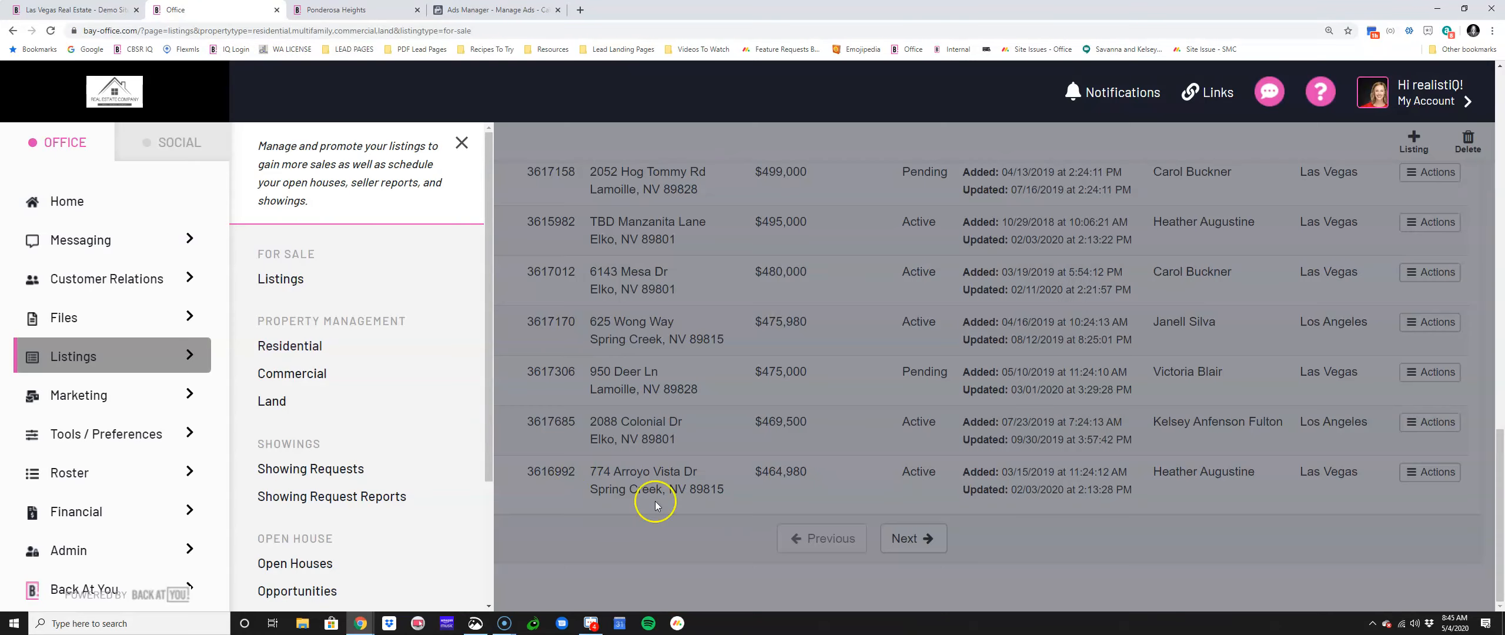
click(460, 145)
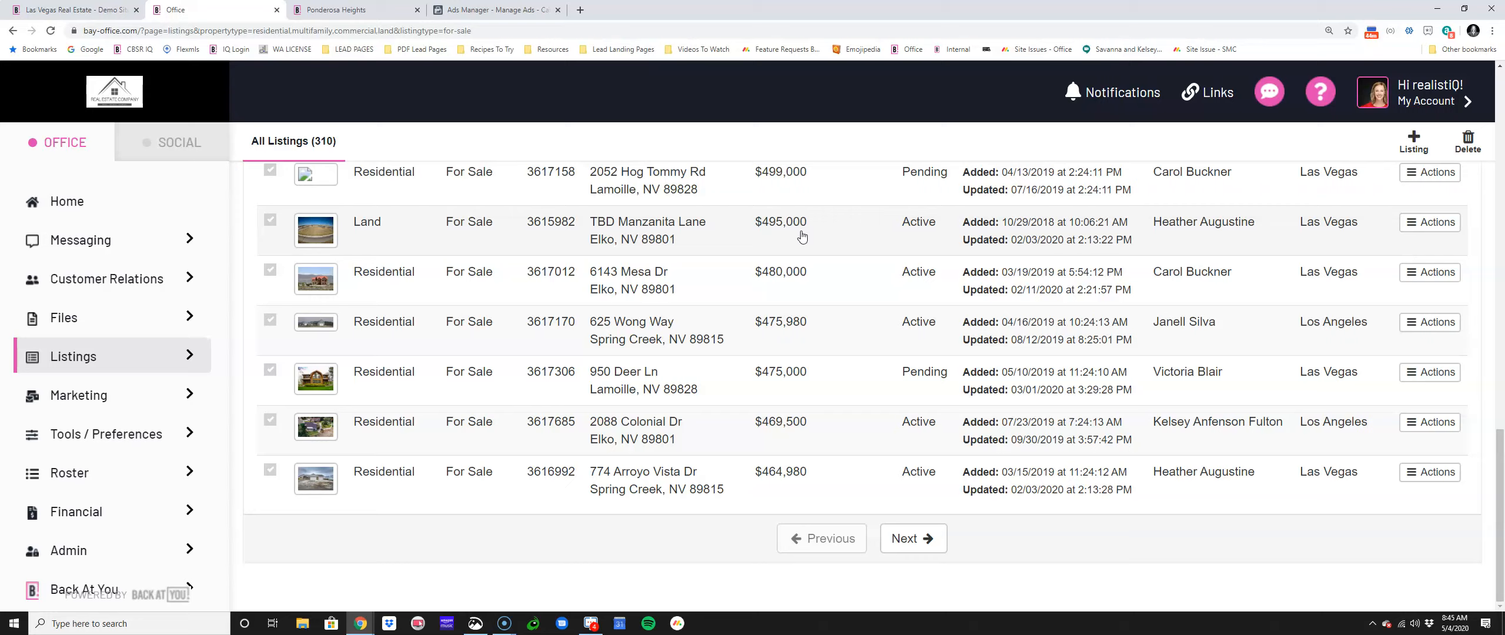
click(1319, 94)
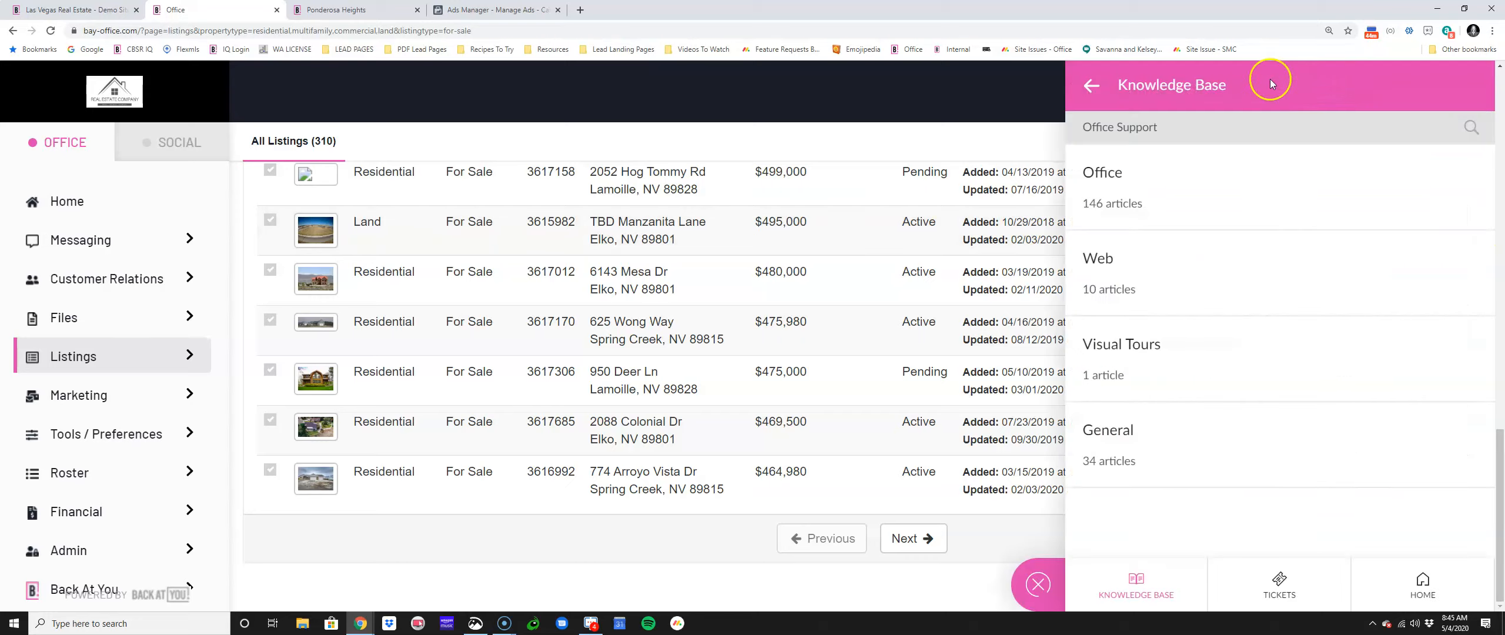
click(1126, 130)
click(1465, 128)
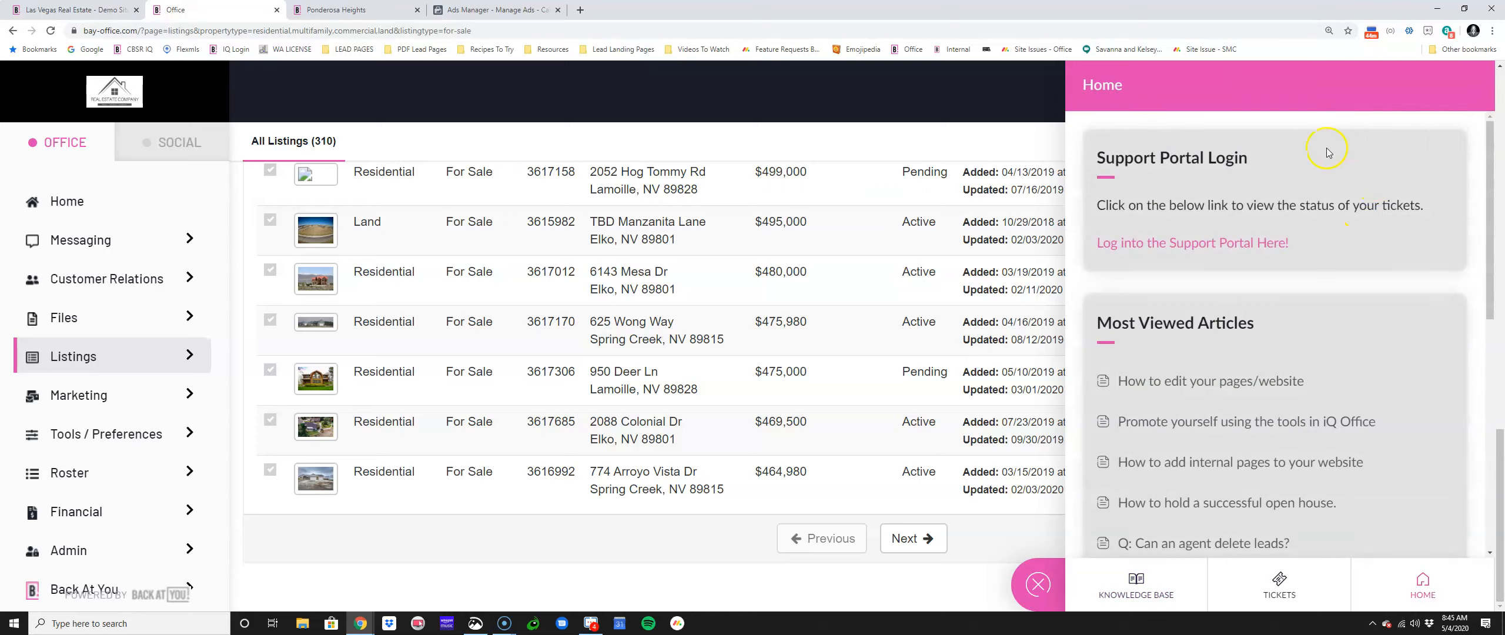
click(1038, 585)
click(1320, 91)
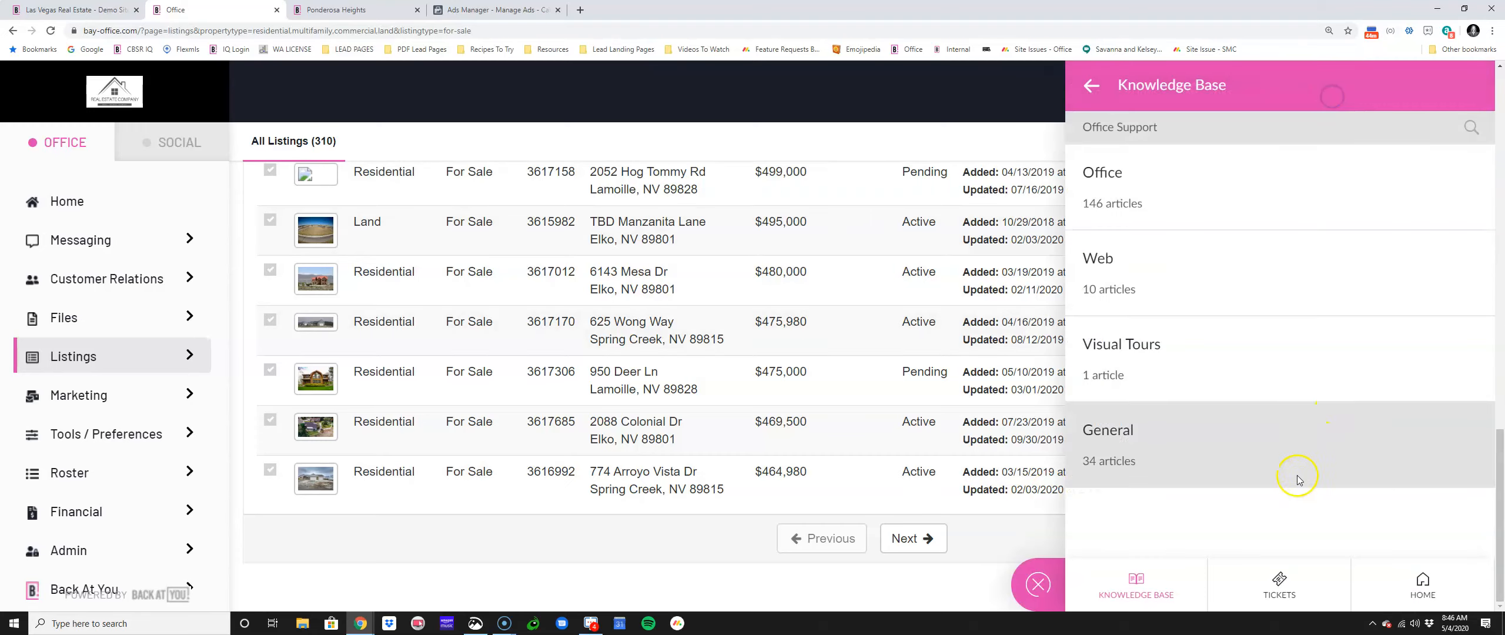
click(1168, 579)
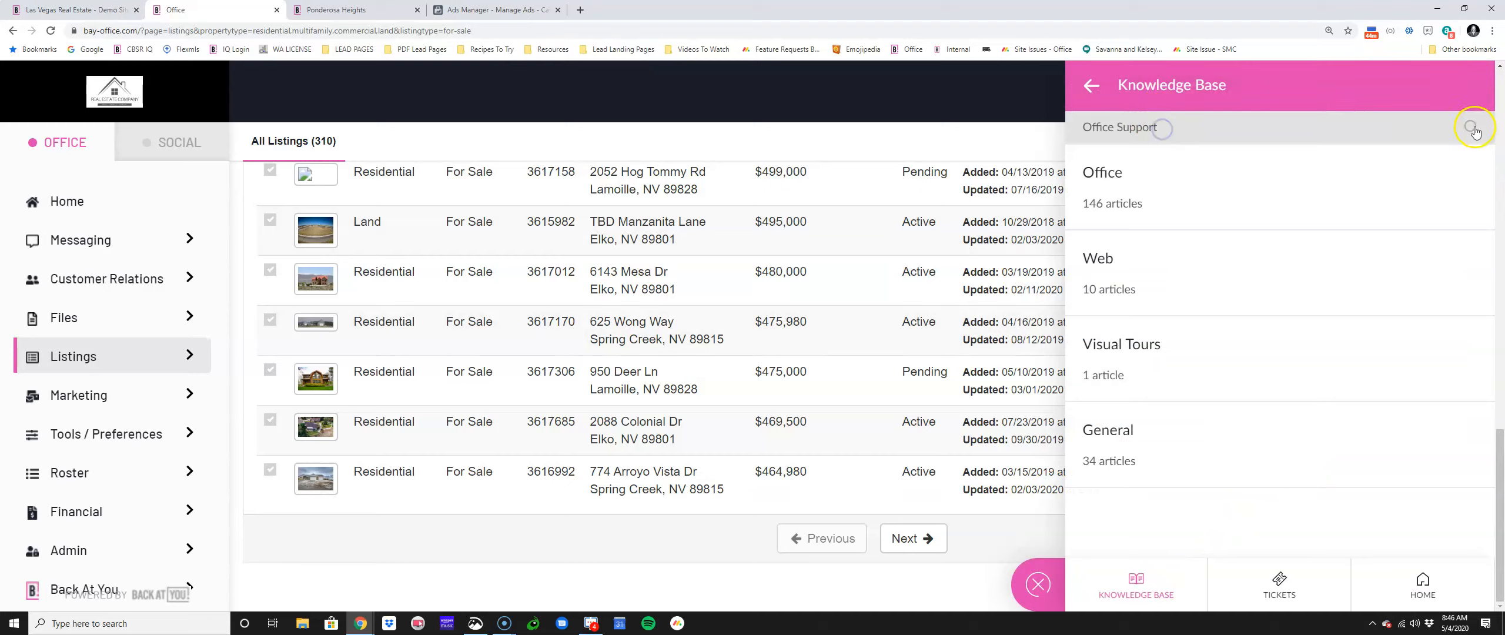
text(Registrati)
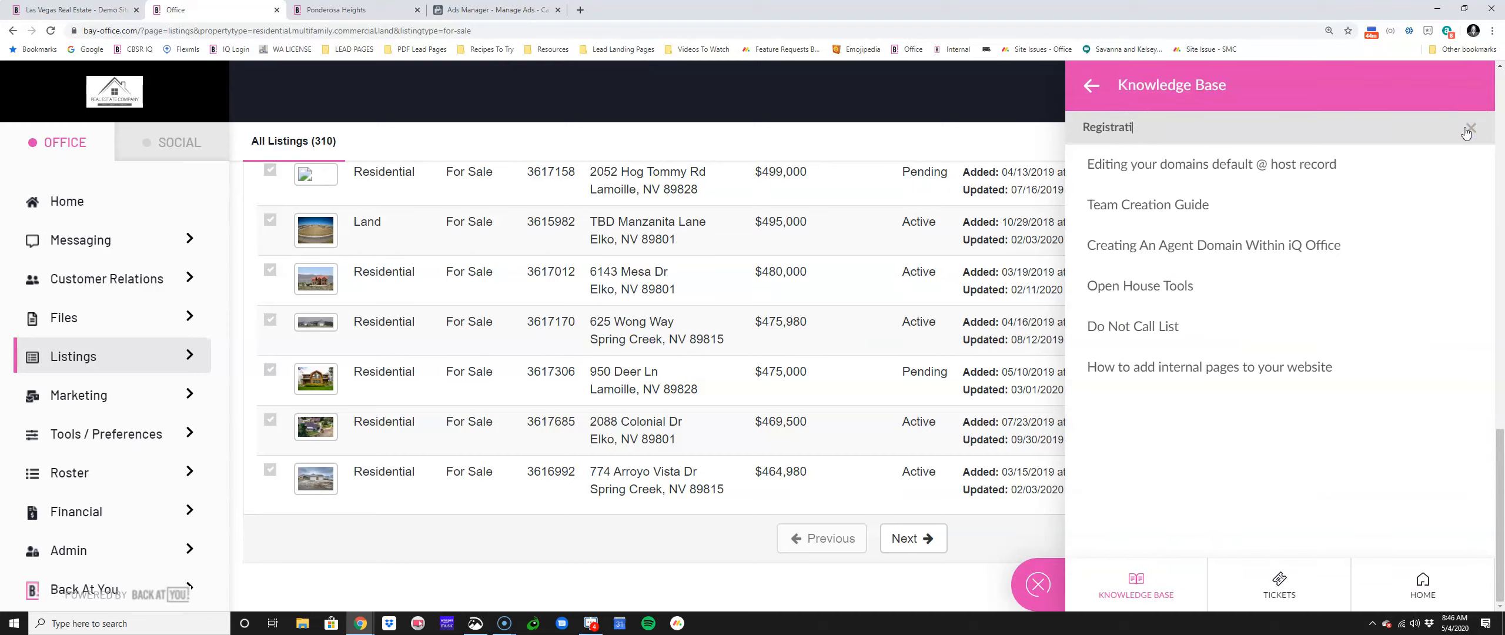
text(on Types)
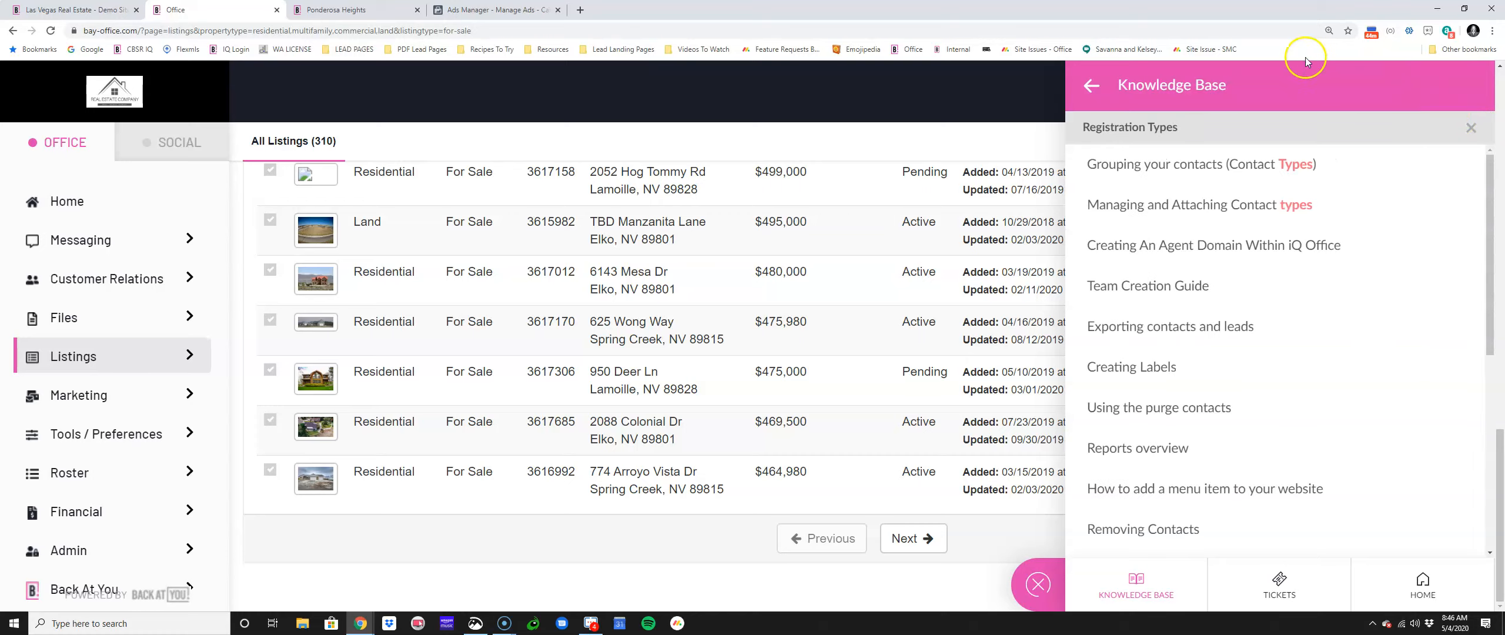
scroll(1311, 401, down, 3)
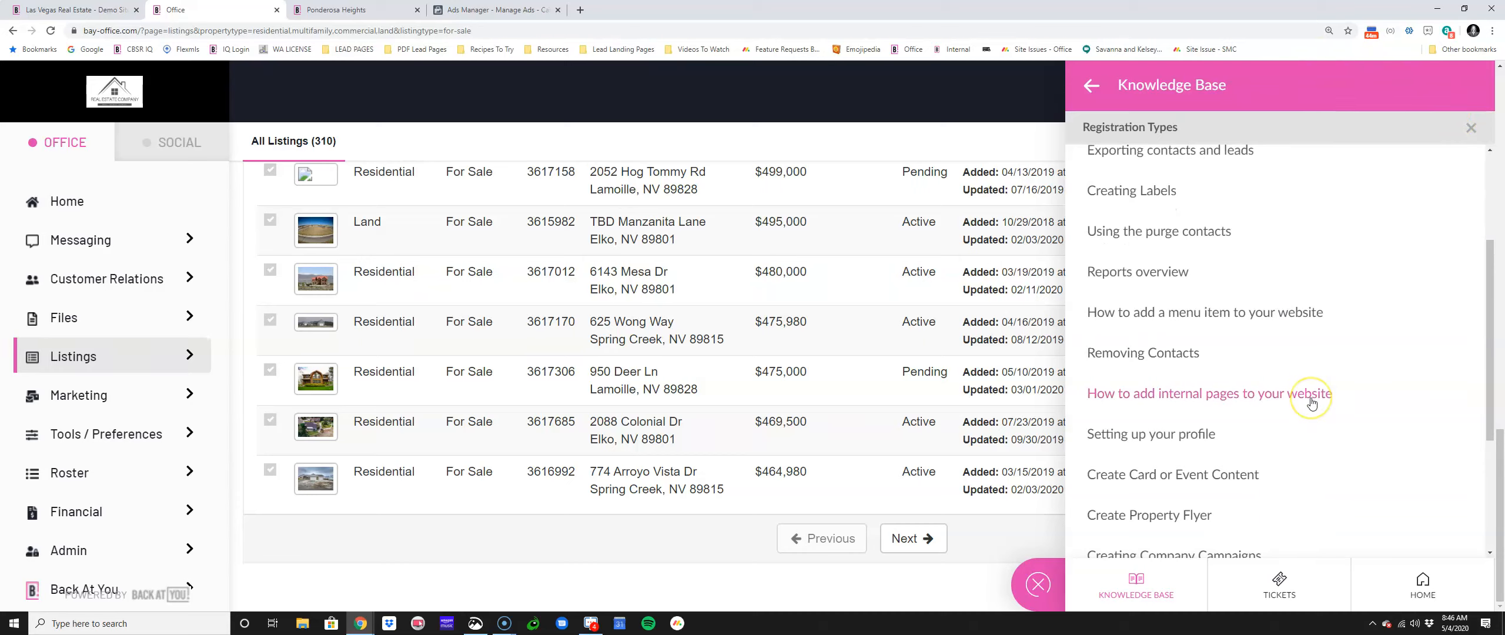
scroll(1311, 402, down, 3)
scroll(1312, 404, down, 1)
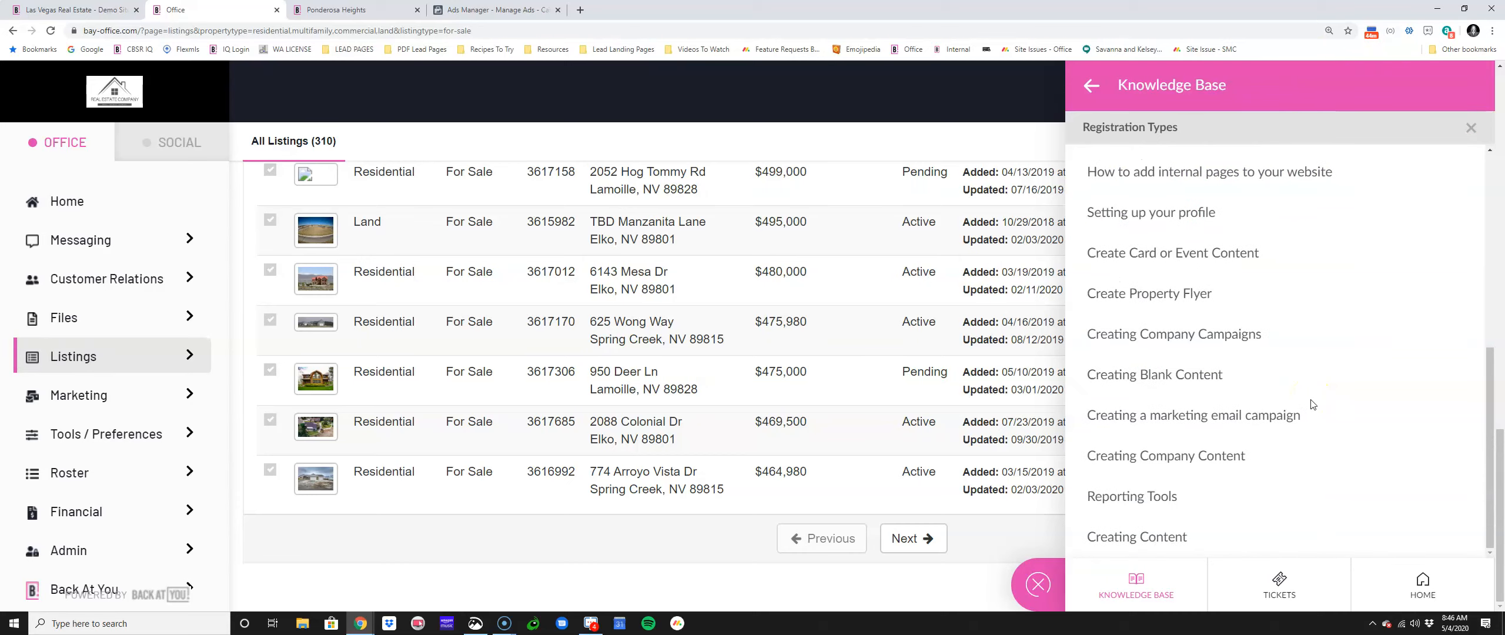
click(1038, 584)
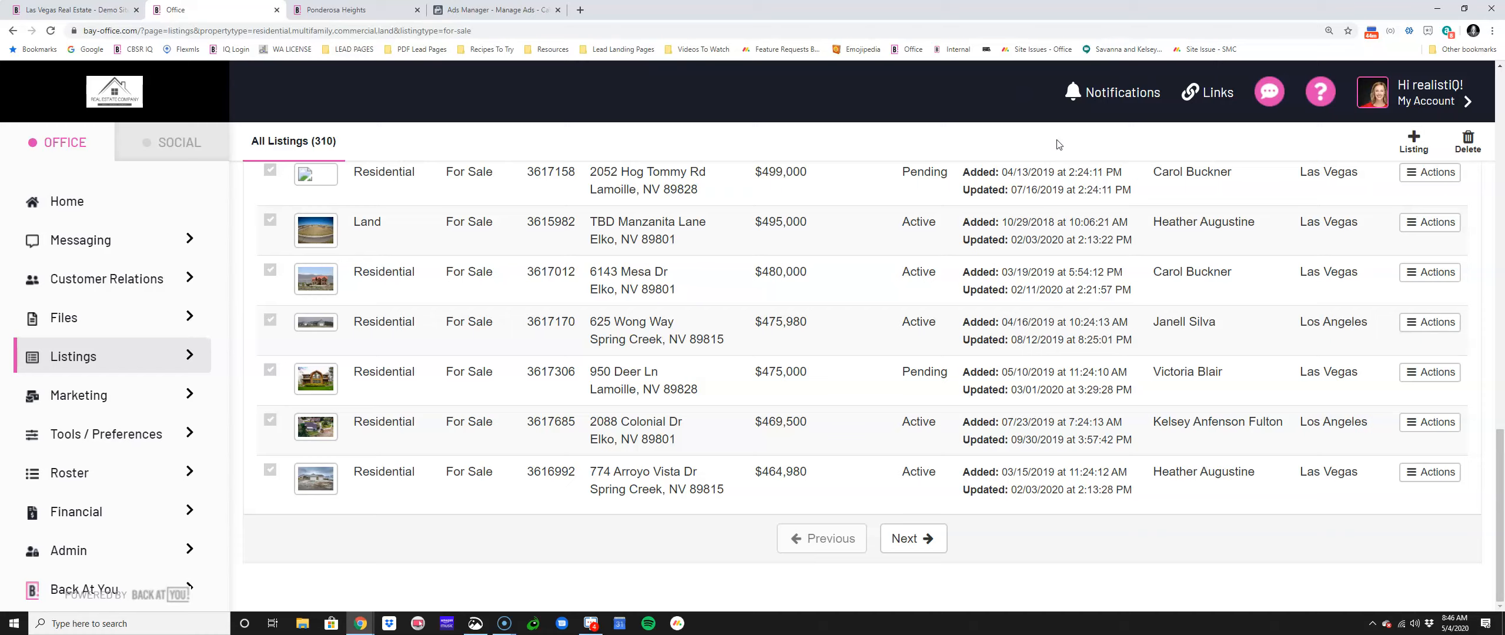
Step: Open the Ponderosa Heights page's meta tags and registration settings
click(405, 10)
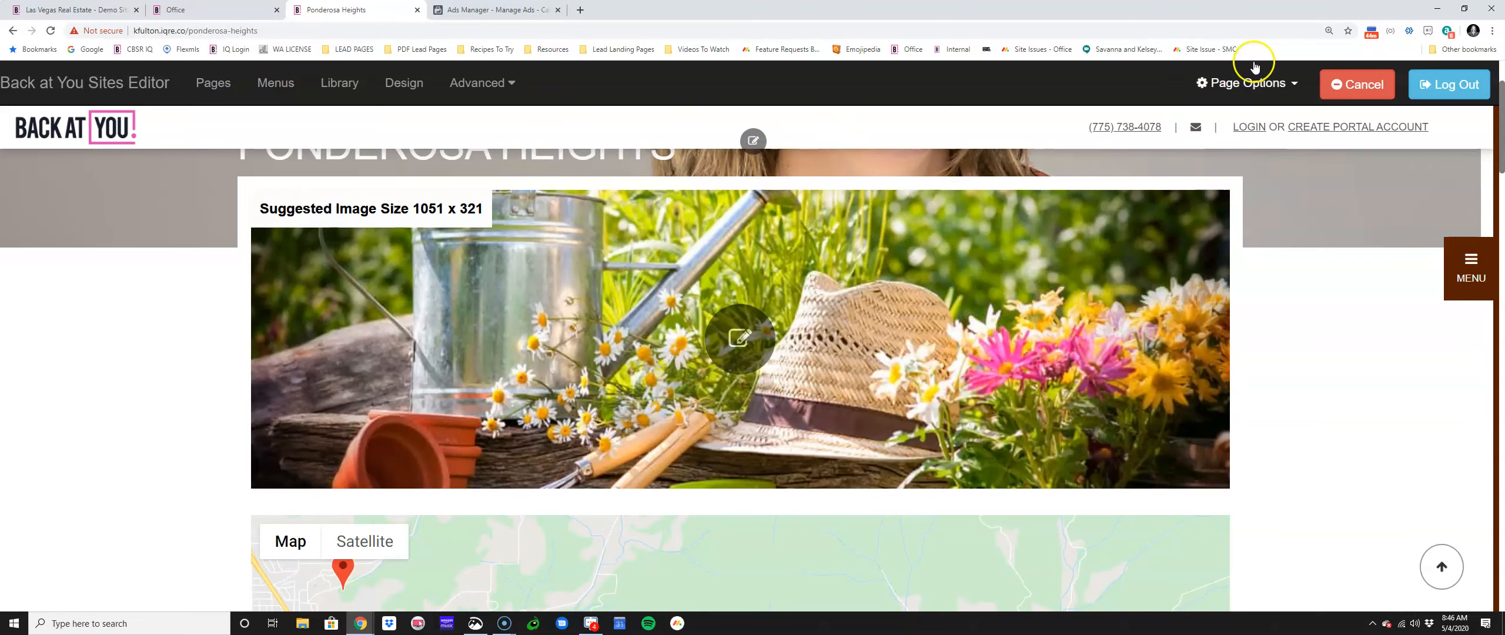
click(1252, 82)
click(1253, 116)
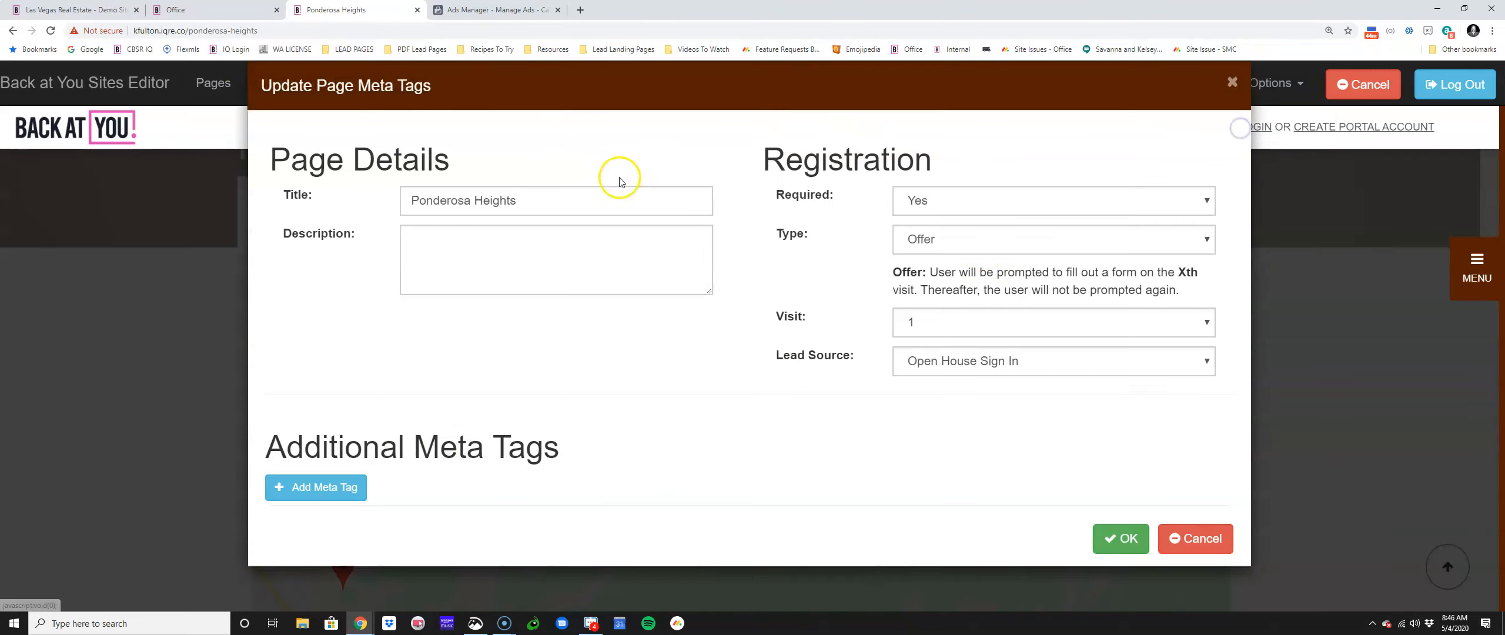
mouse_move(781, 355)
mouse_down()
mouse_move(879, 360)
mouse_move(791, 355)
mouse_up()
drag(858, 358, 899, 361)
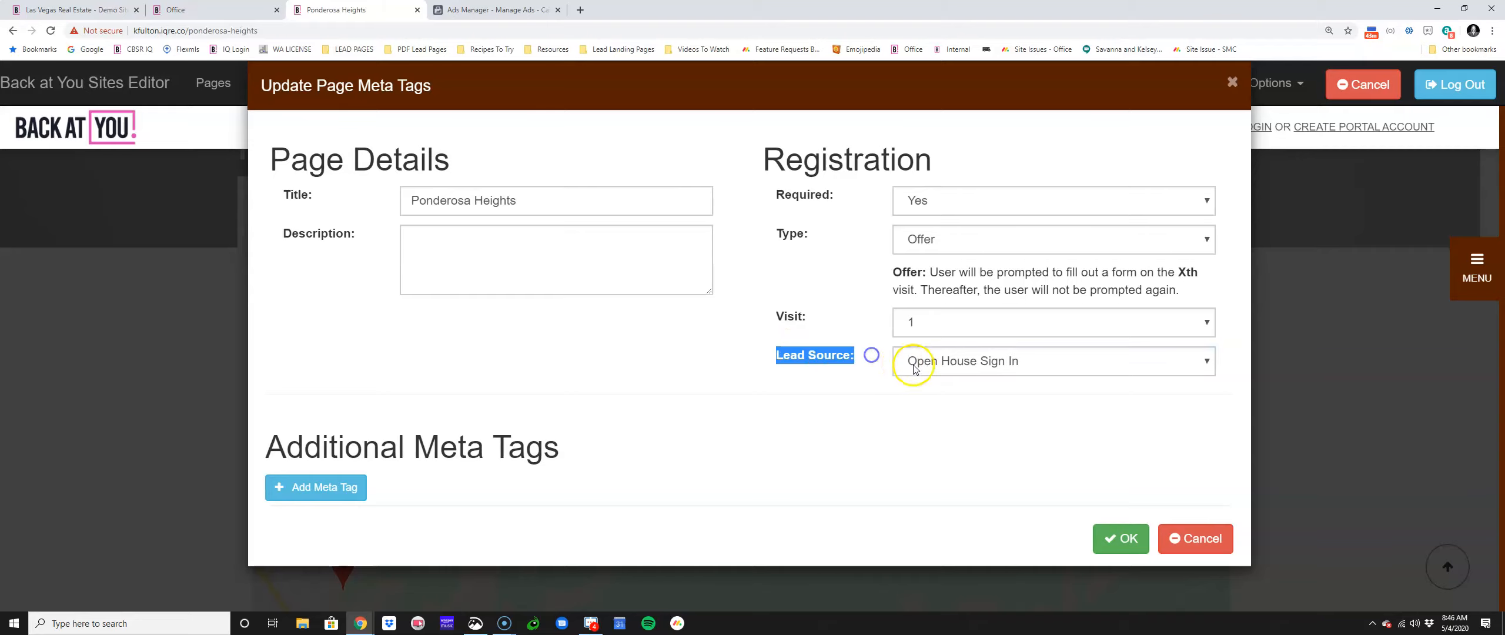
Step: Try Website Send Text, then Website Relocation Request, as the page's lead source
click(902, 361)
scroll(914, 340, down, 1)
click(914, 340)
click(913, 363)
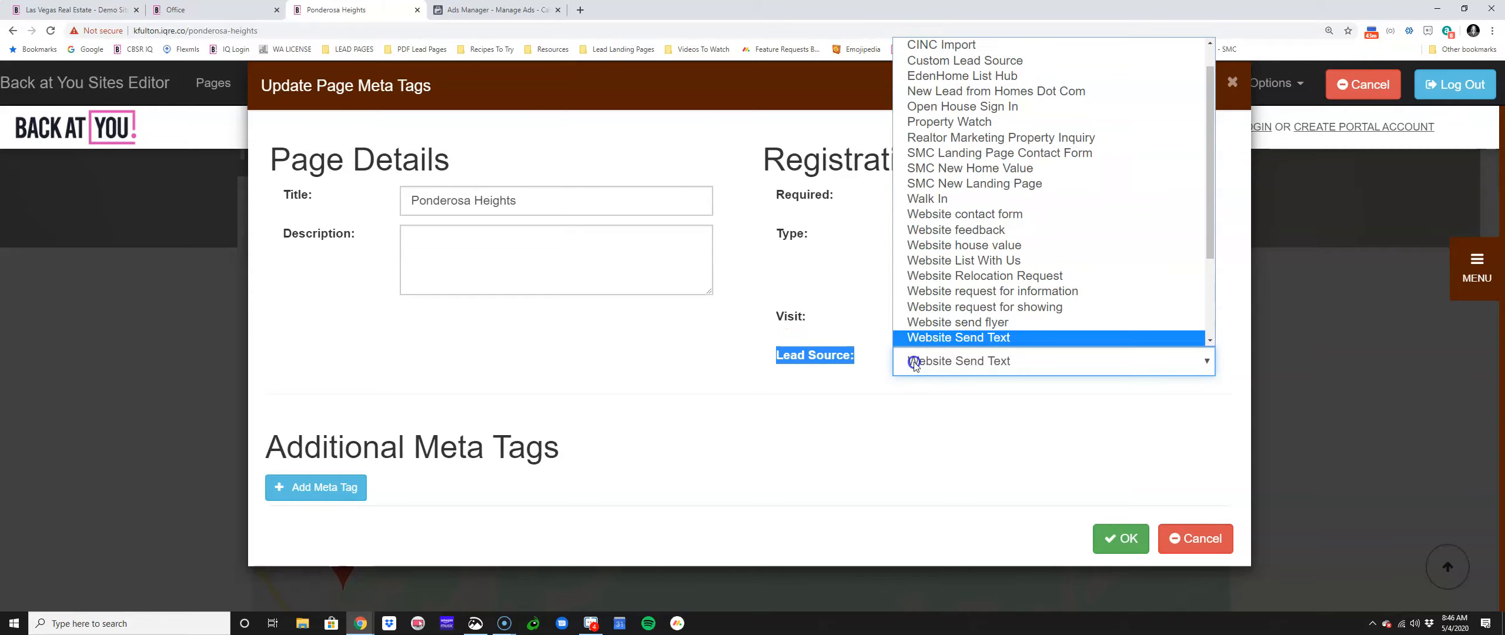
click(939, 271)
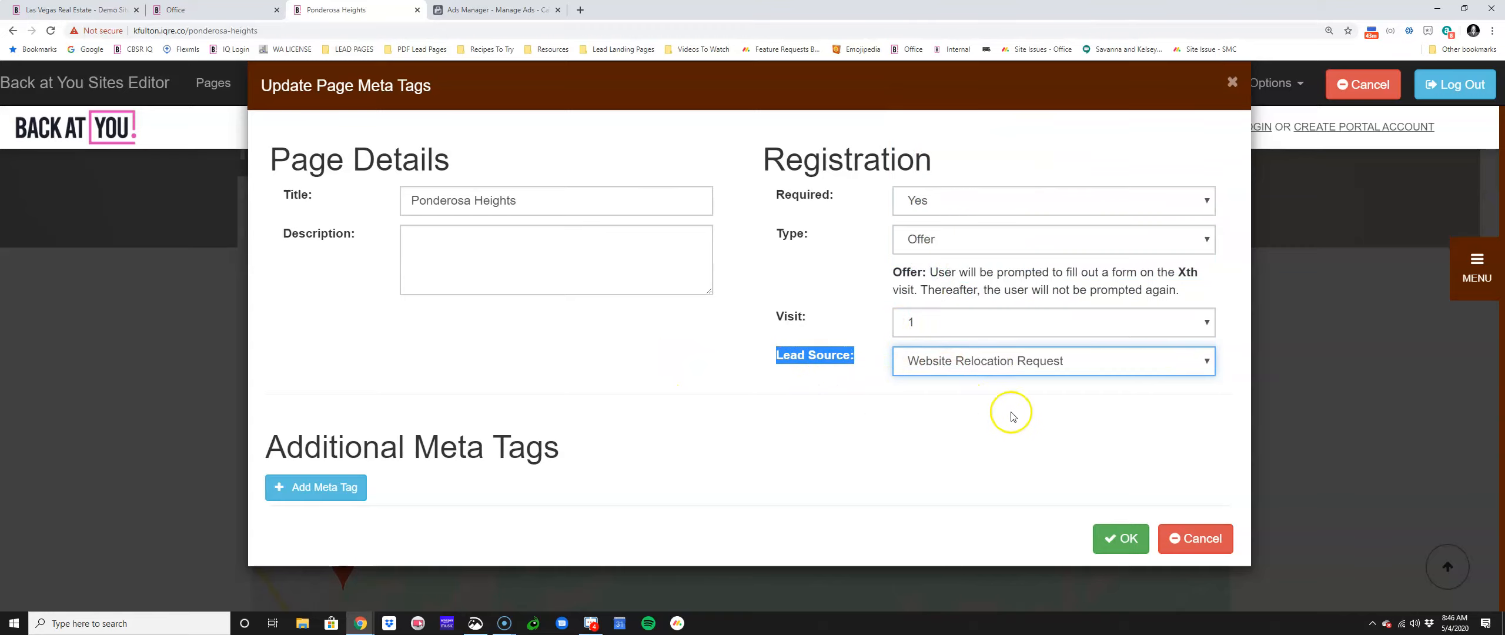
Step: Require registration as an Offer on visit 1 with Website contact form as lead source, closing Ads Manager
click(786, 340)
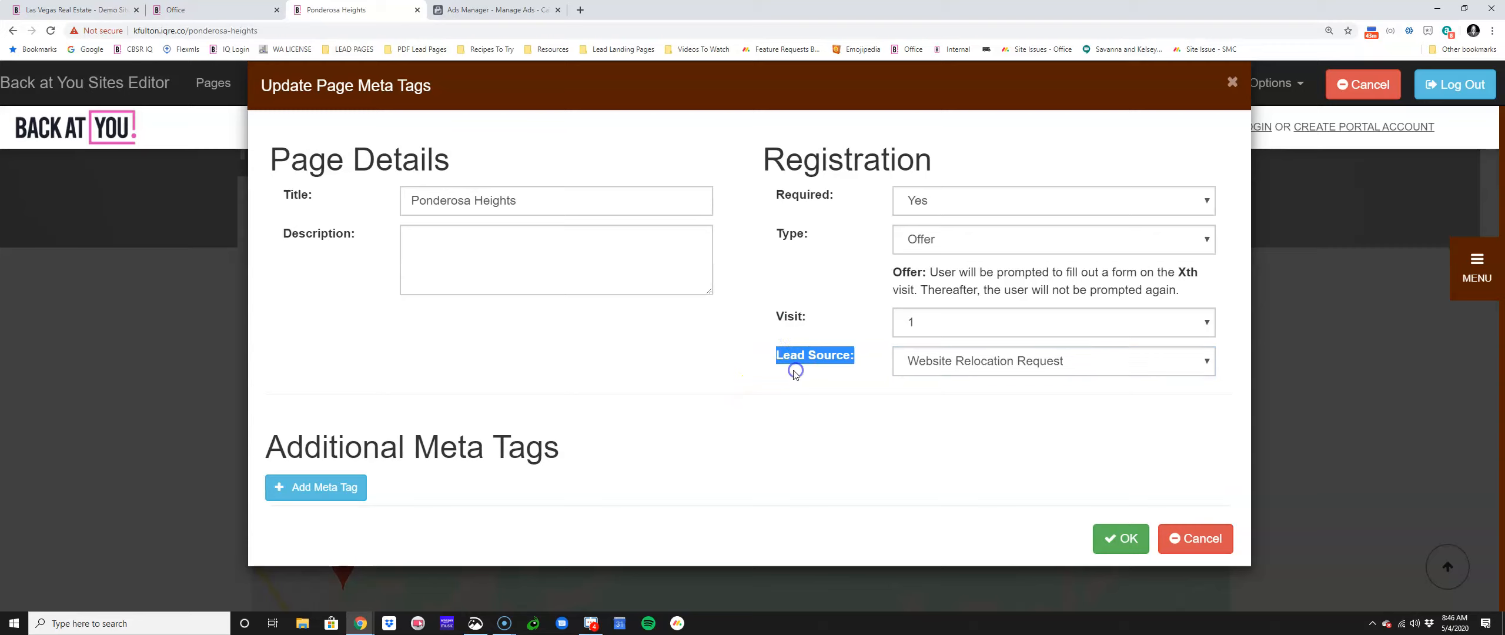
click(791, 358)
drag(772, 357, 886, 356)
click(830, 361)
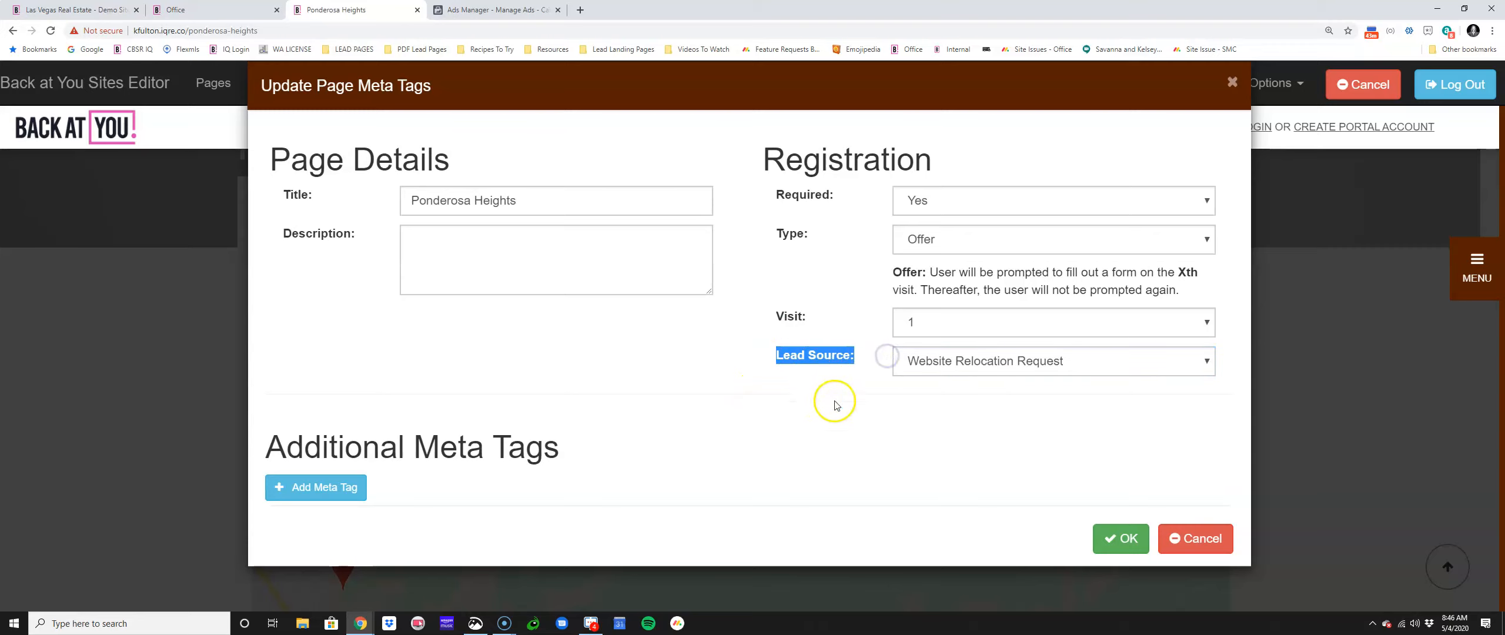
click(932, 368)
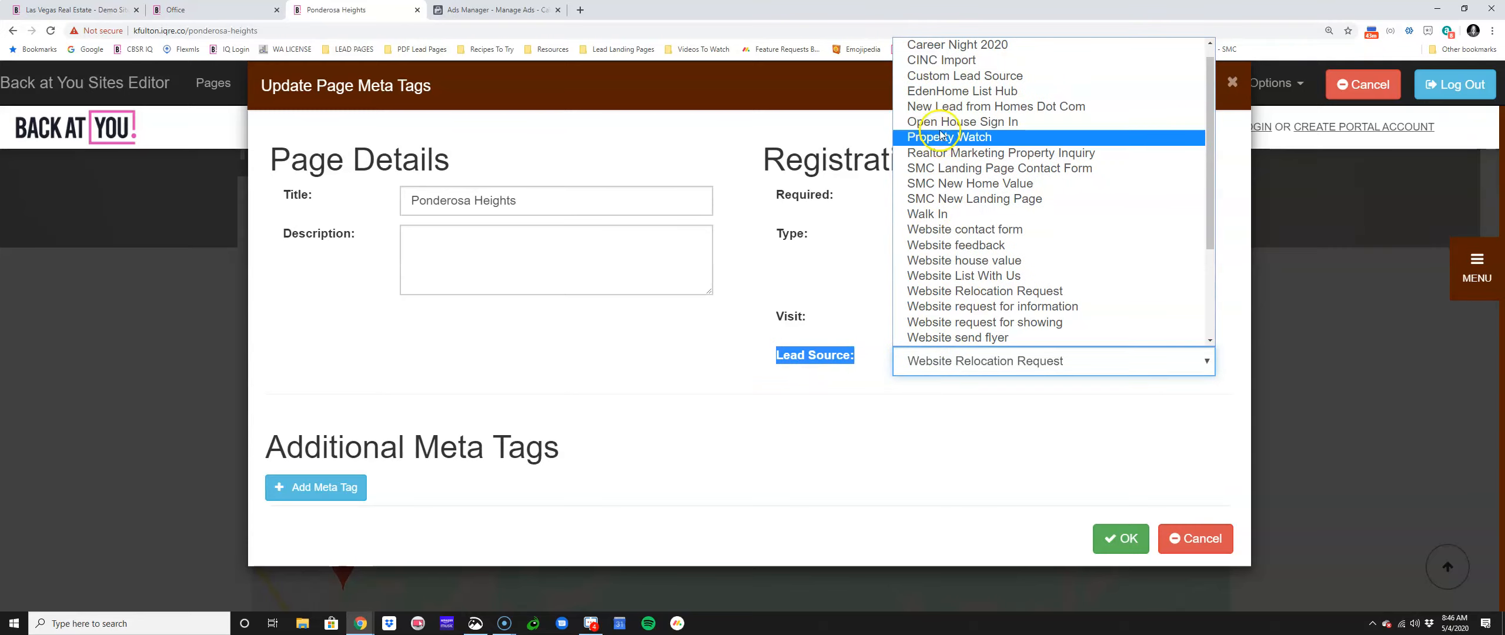
scroll(957, 292, up, 1)
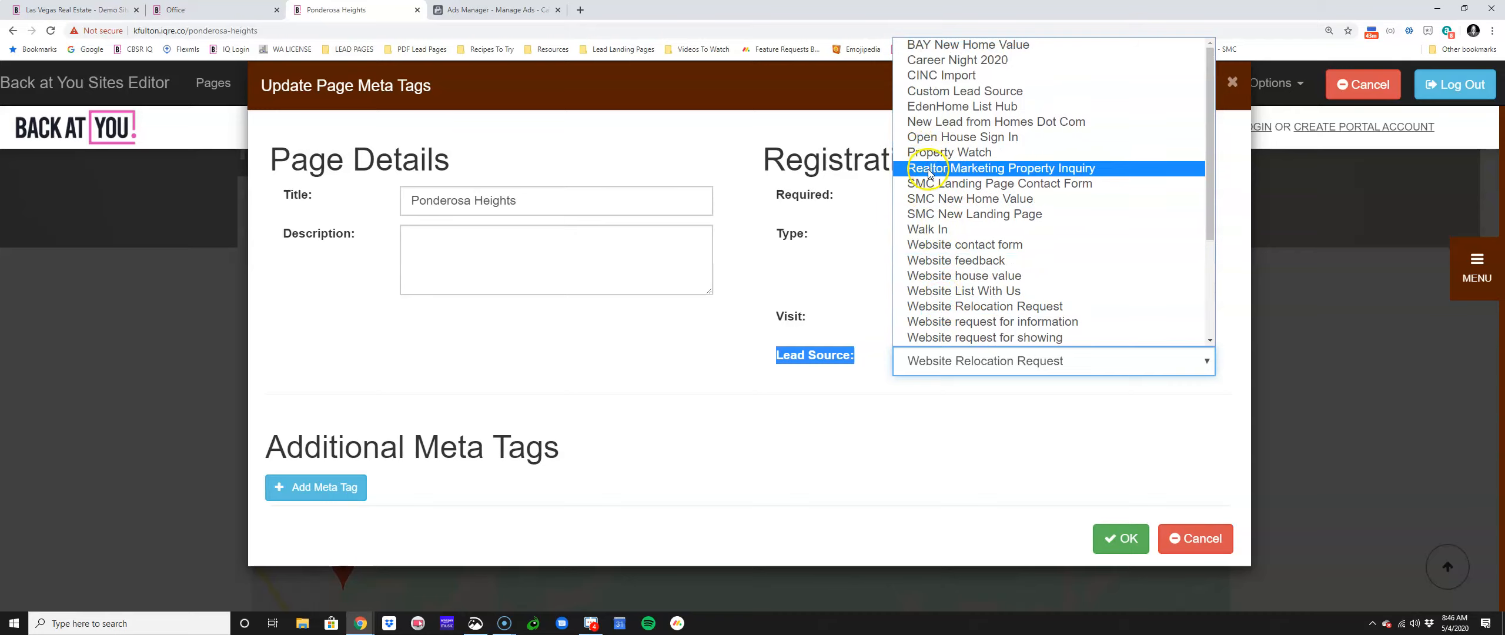
click(938, 246)
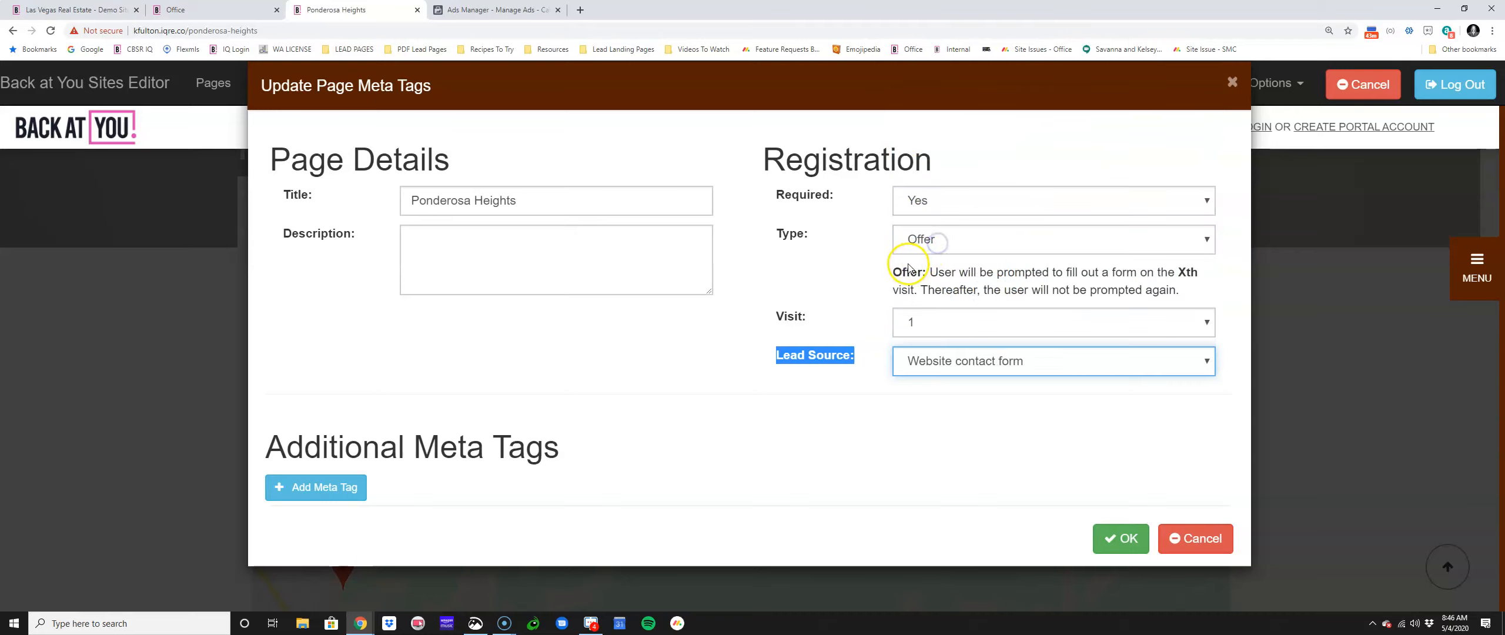
click(831, 363)
drag(863, 357, 776, 356)
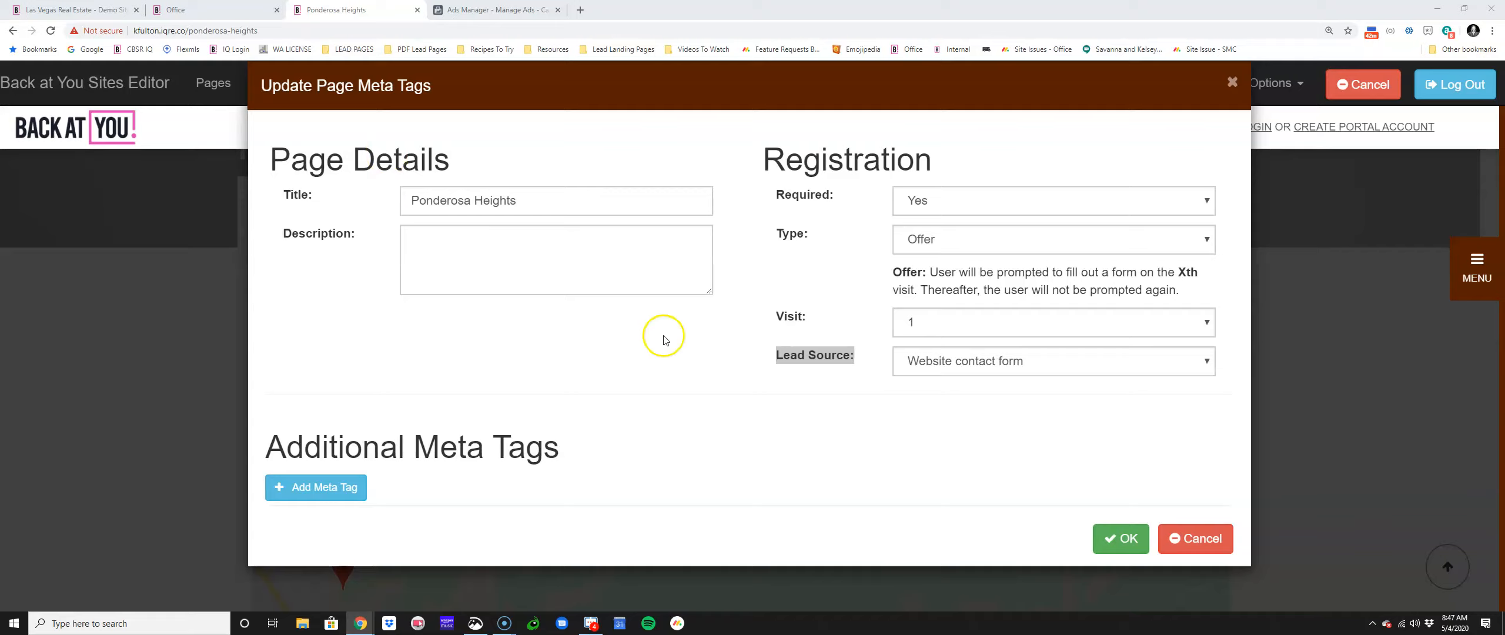
click(557, 10)
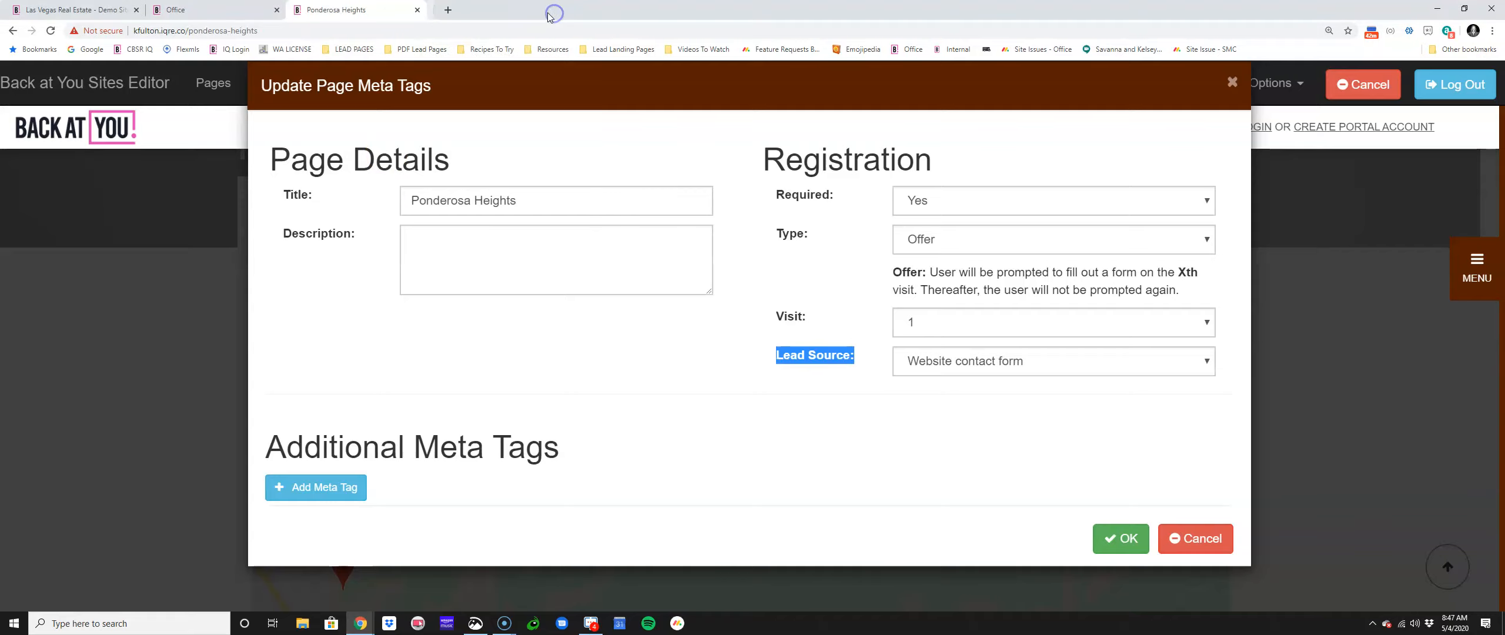
Step: In a new tab, go to the Back At You Office YouTube channel
click(442, 13)
text(You)
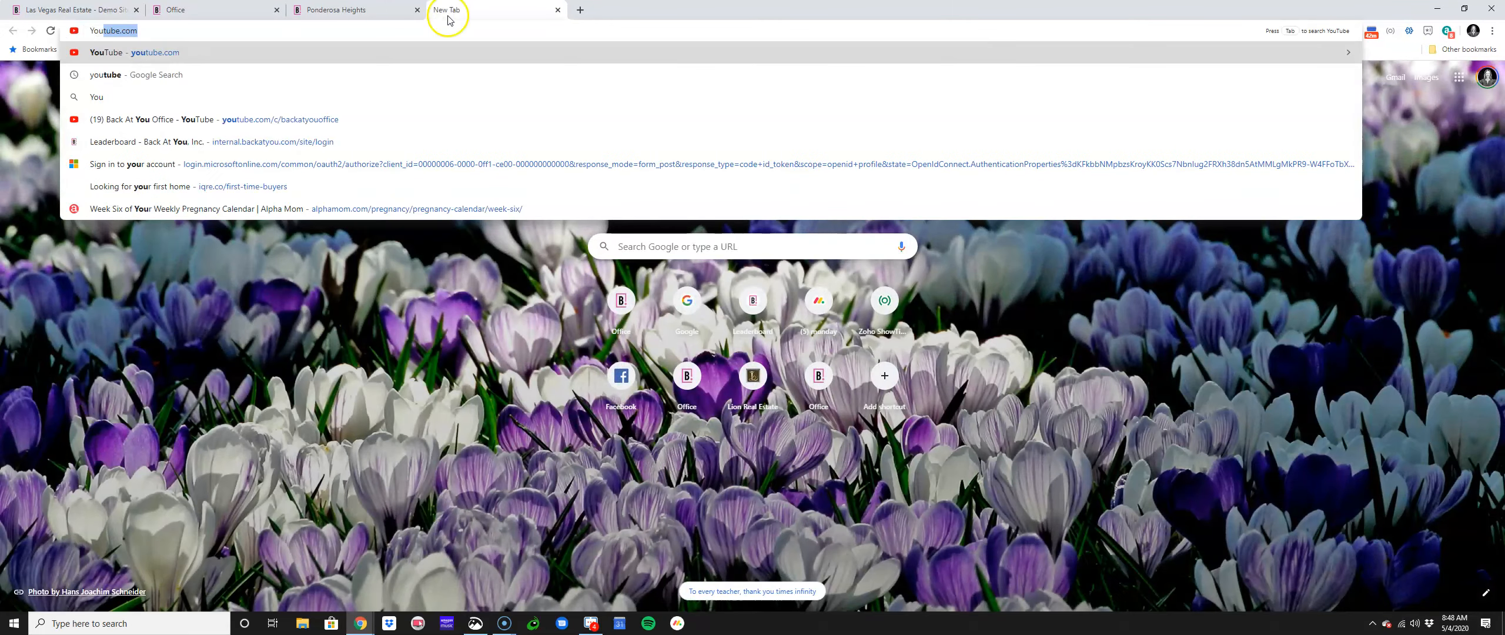
click(370, 124)
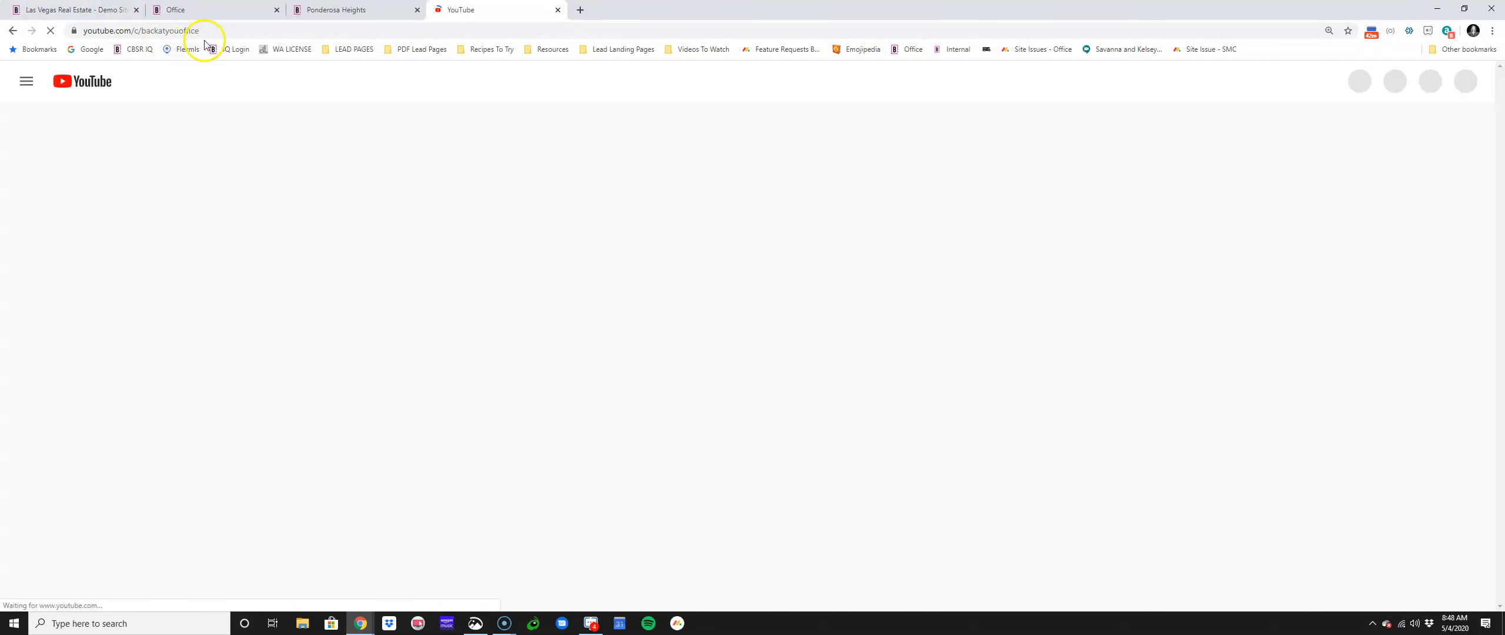
click(202, 31)
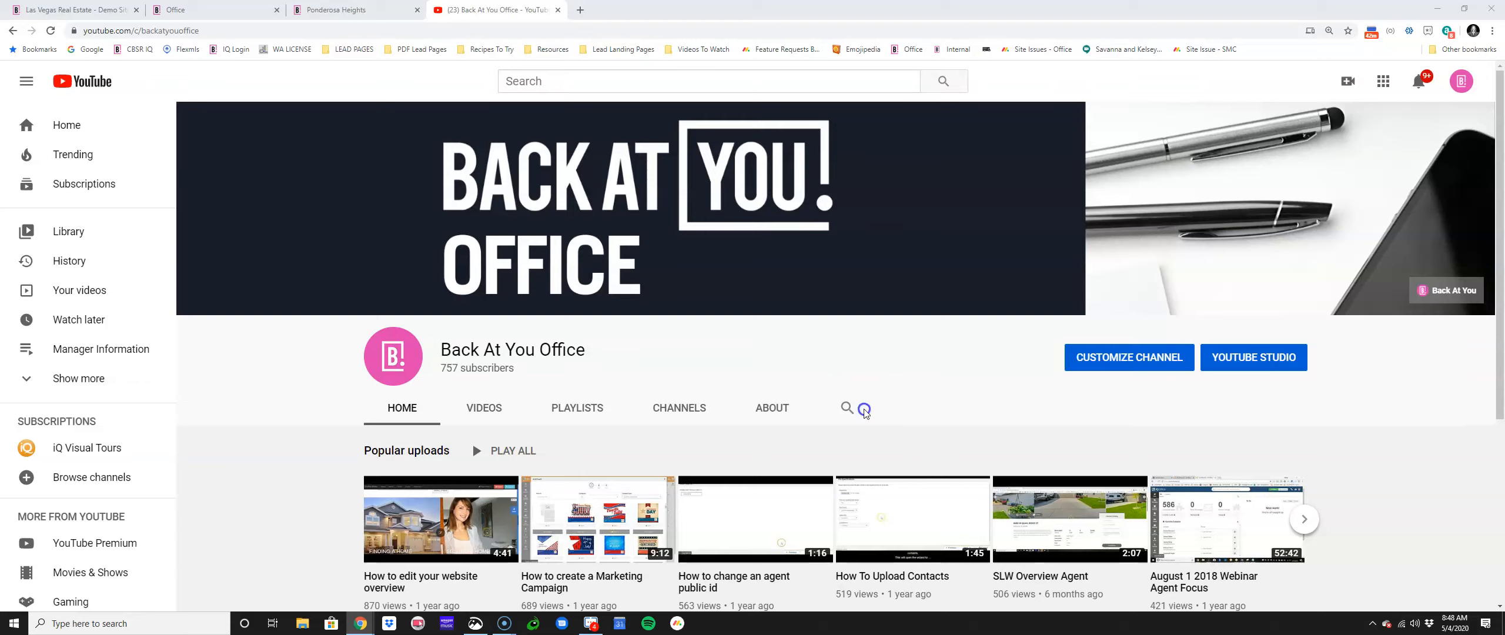
Step: Search the channel's videos for 'Landing Page' and browse the results
click(856, 408)
text(L)
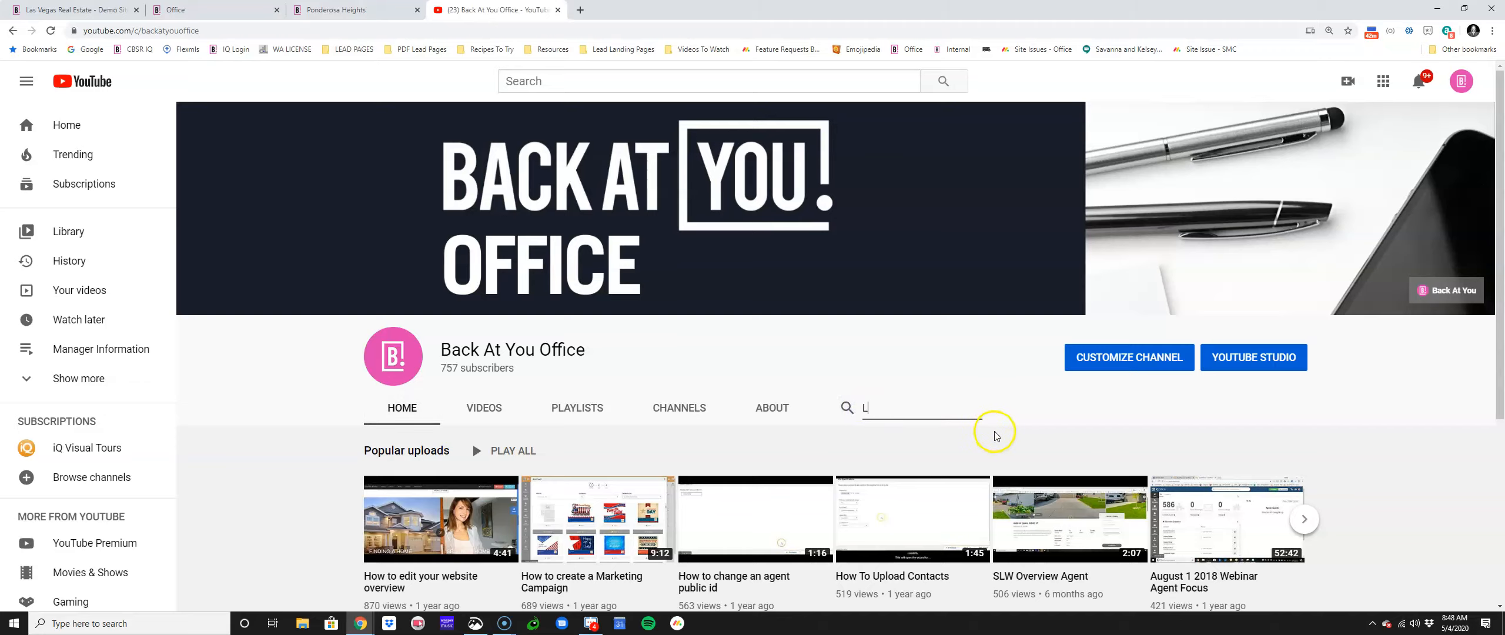
text(anding Page)
key(Return)
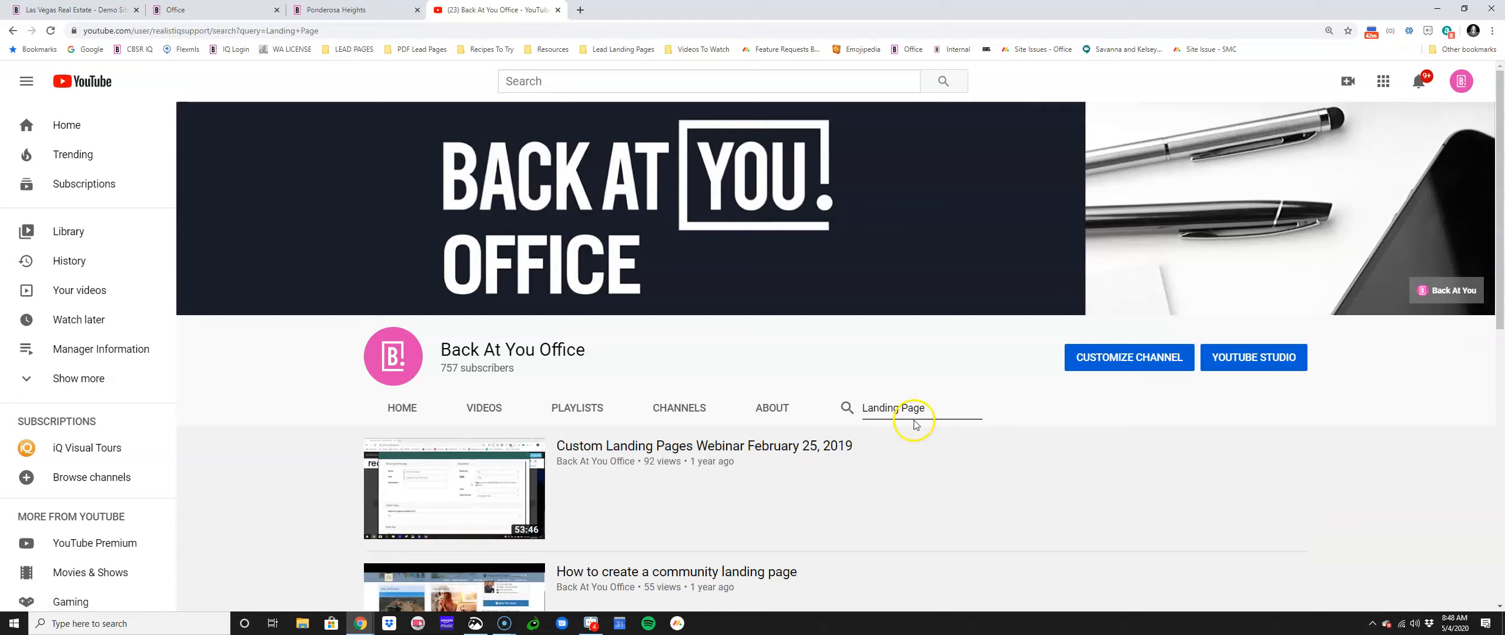
scroll(899, 428, down, 5)
scroll(891, 433, down, 5)
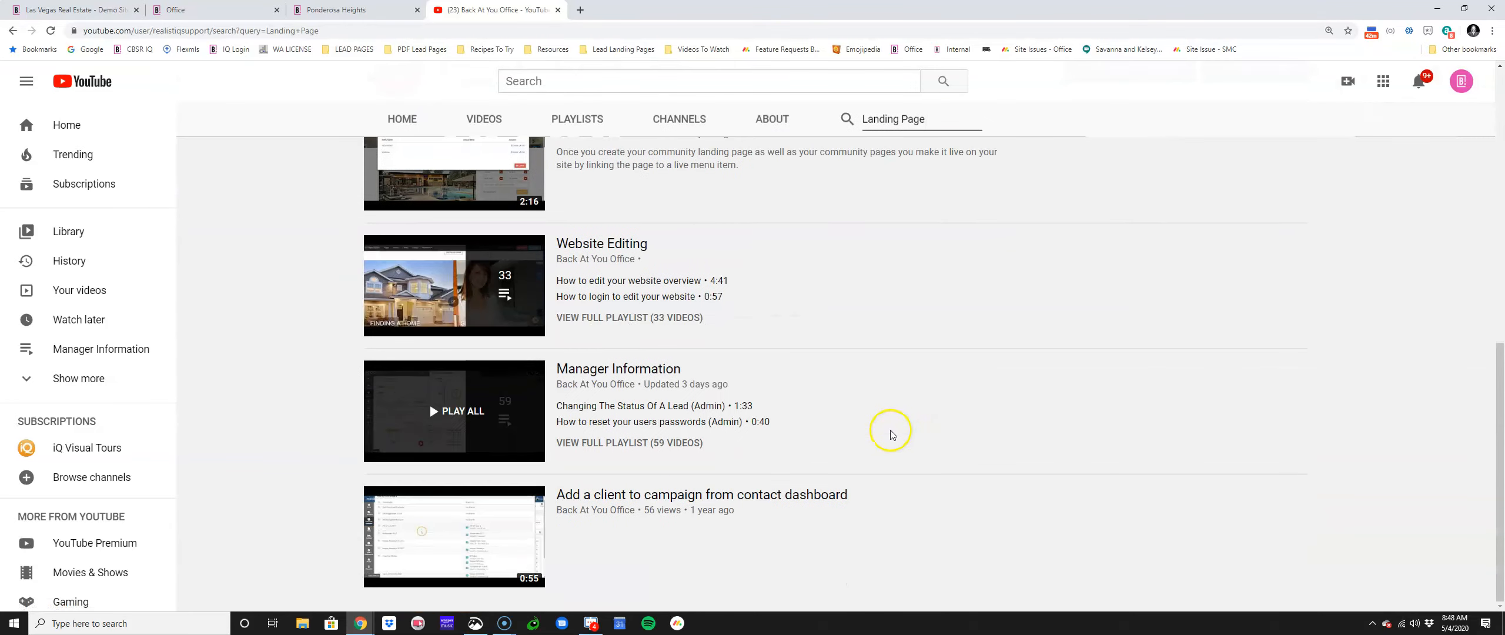
scroll(891, 432, up, 10)
scroll(893, 440, up, 1)
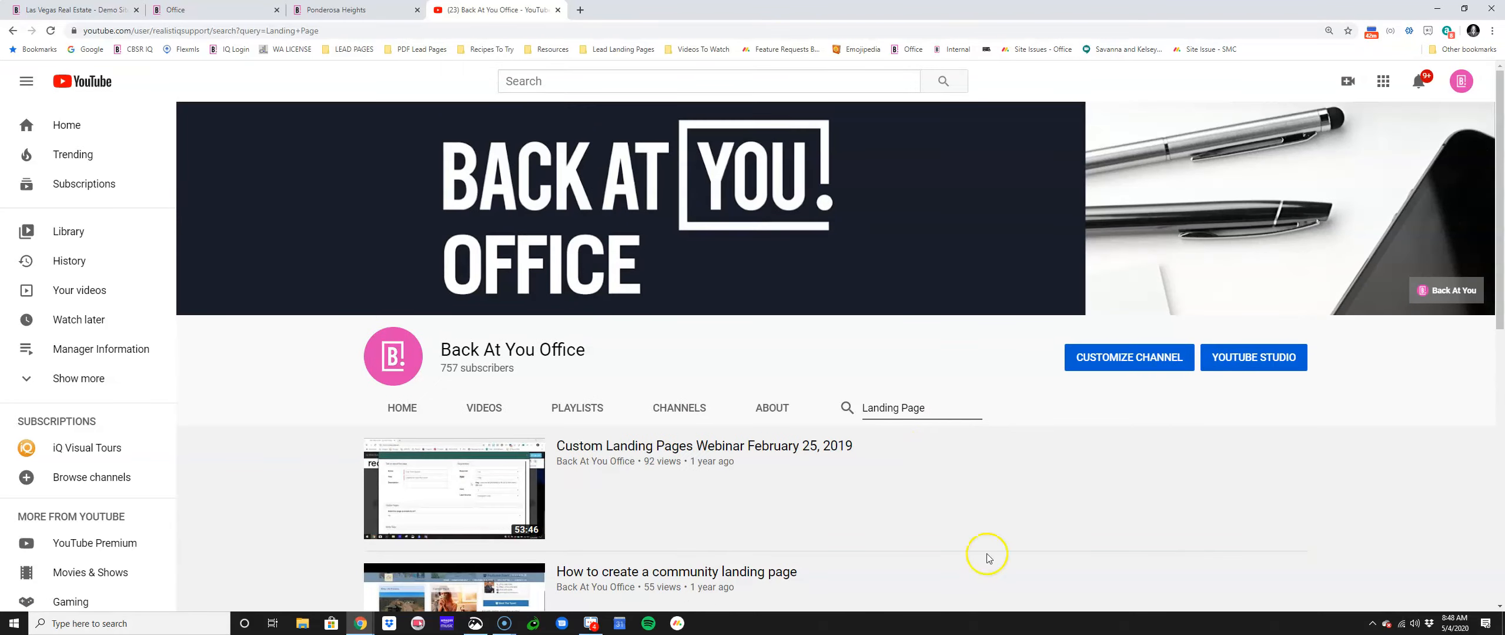
Step: In a new tab, open the Back At You Office Masterminds Facebook group
click(580, 10)
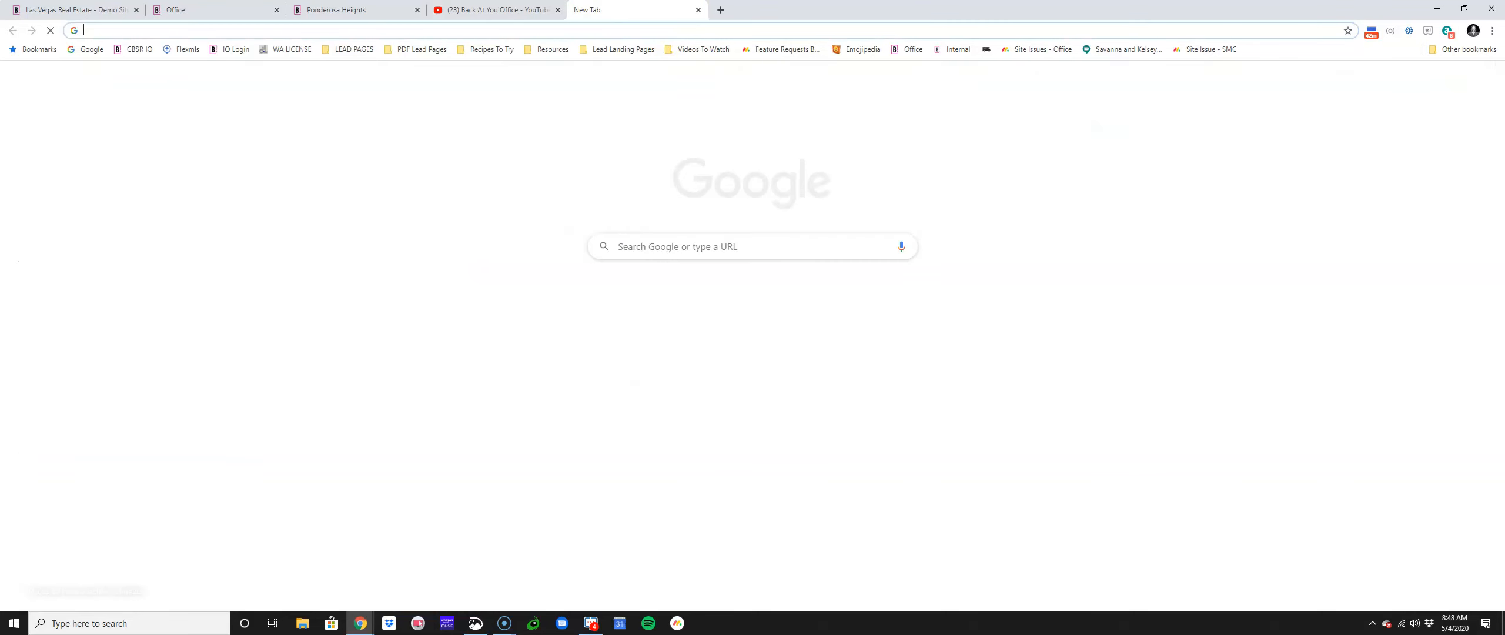
text(Facebook.com)
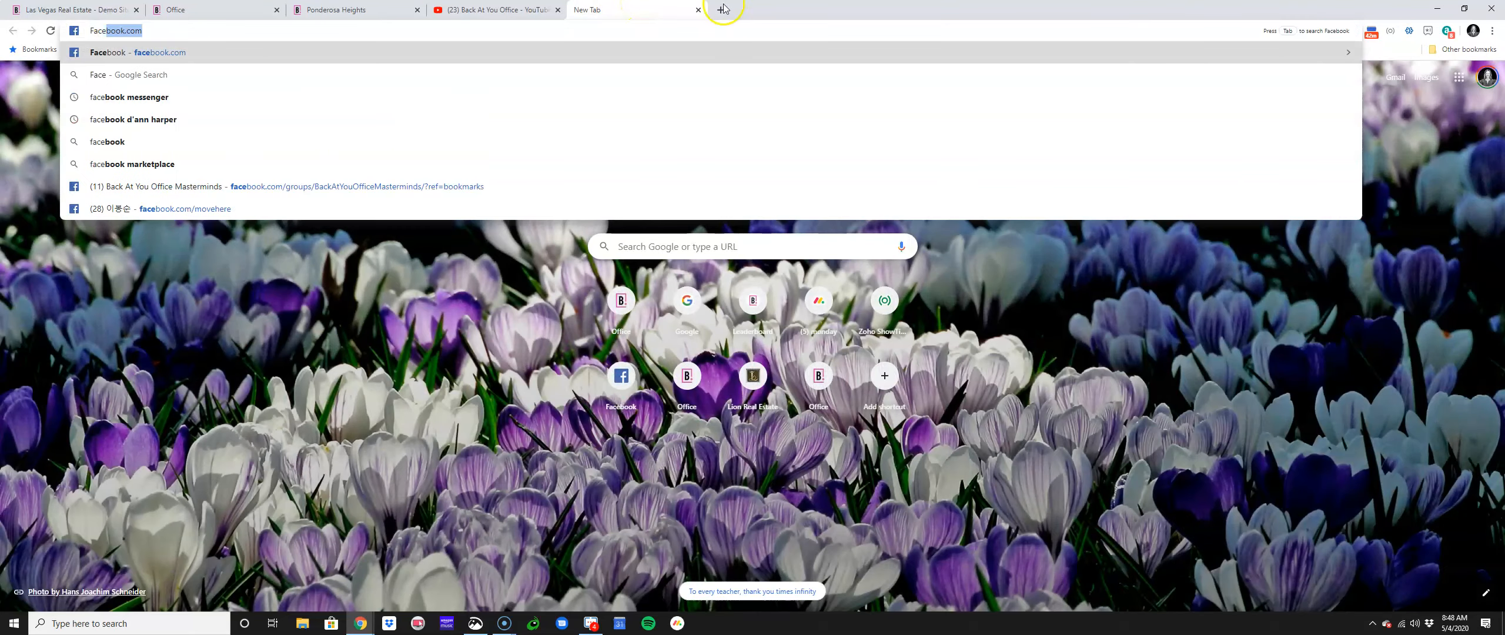
click(222, 186)
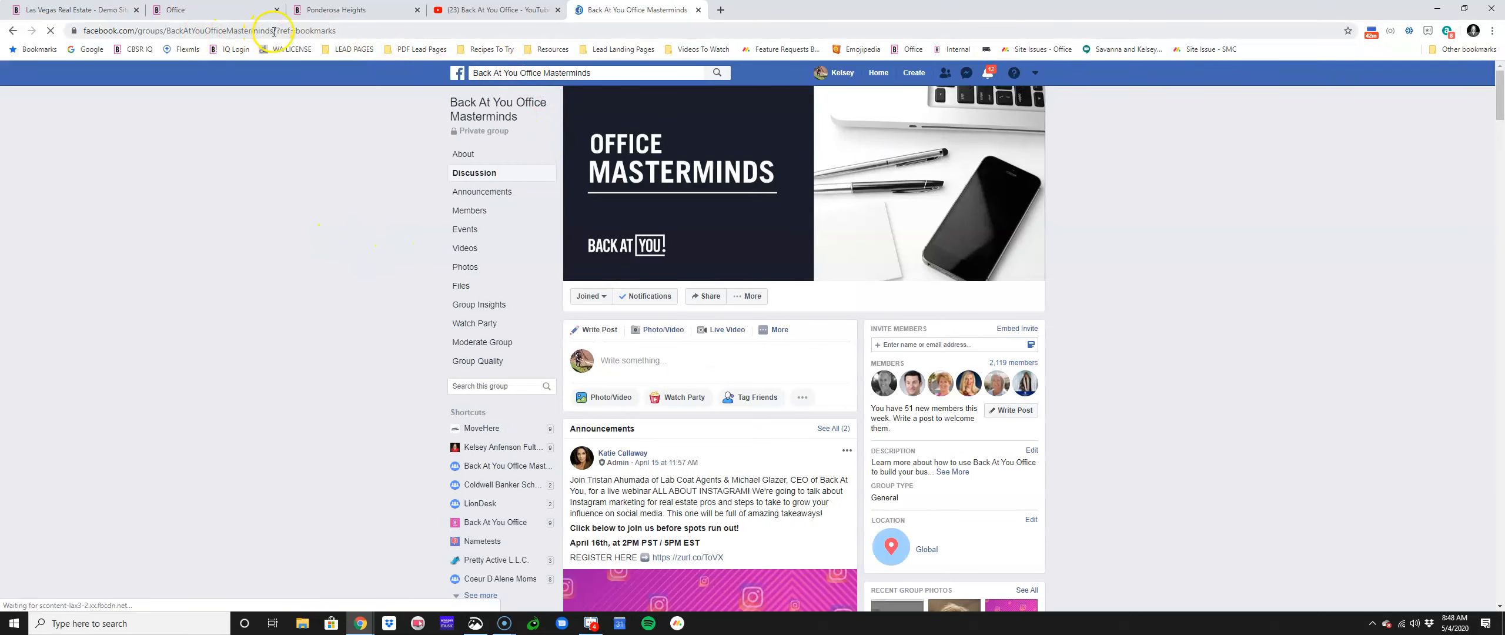
drag(321, 31, 74, 31)
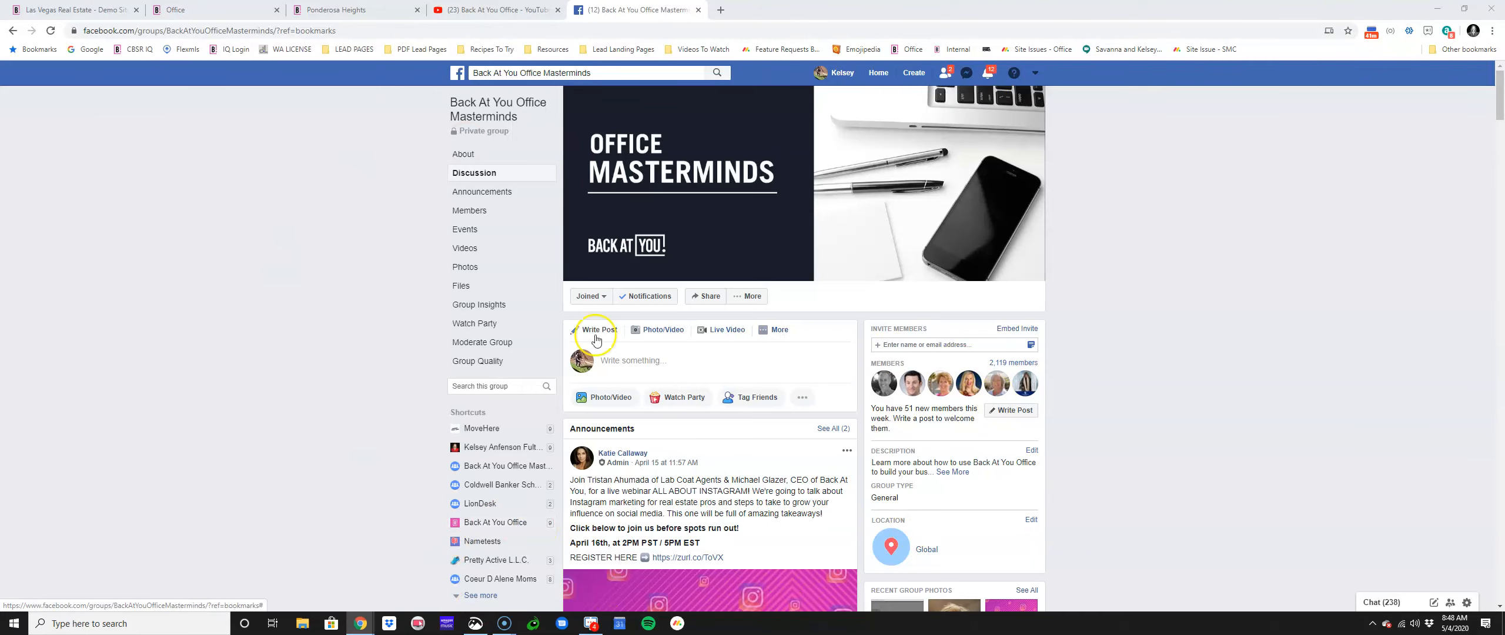
Step: Like the member's post about sharing contacts, after briefly reacting Wow and removing it
scroll(353, 523, down, 4)
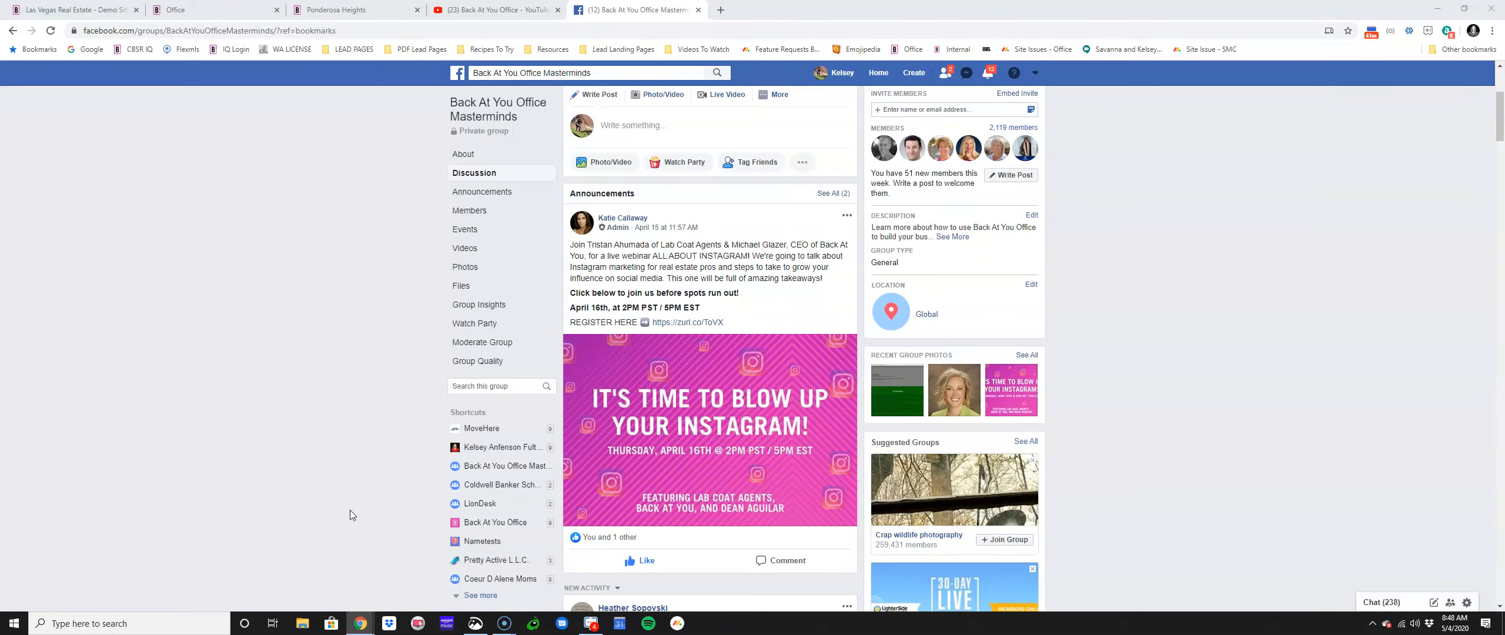
scroll(350, 509, down, 3)
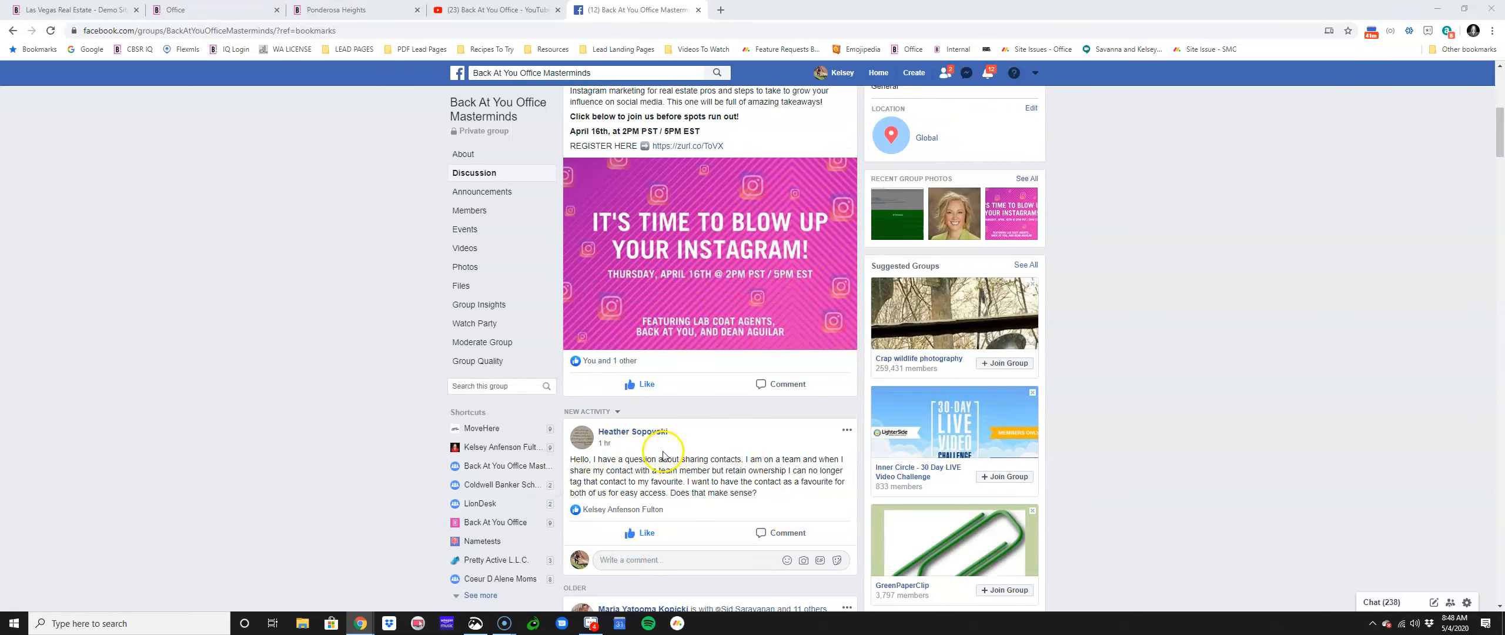
mouse_move(625, 533)
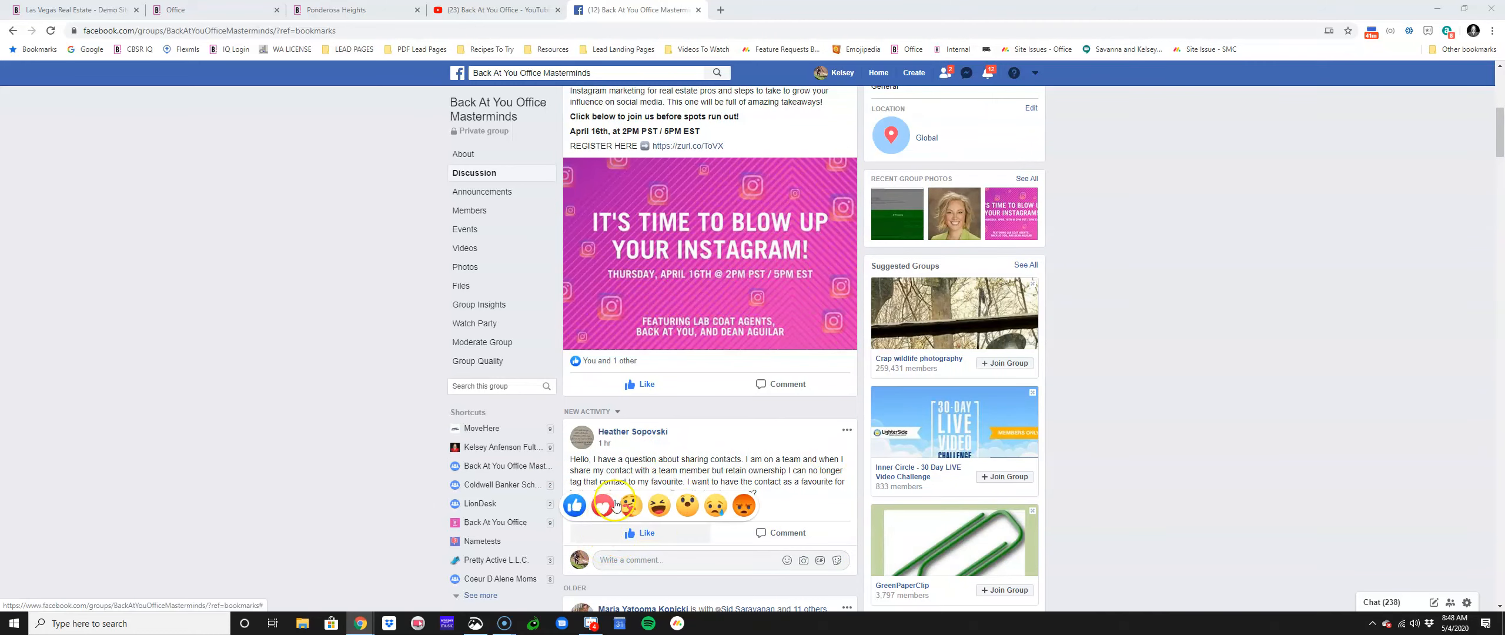
click(691, 498)
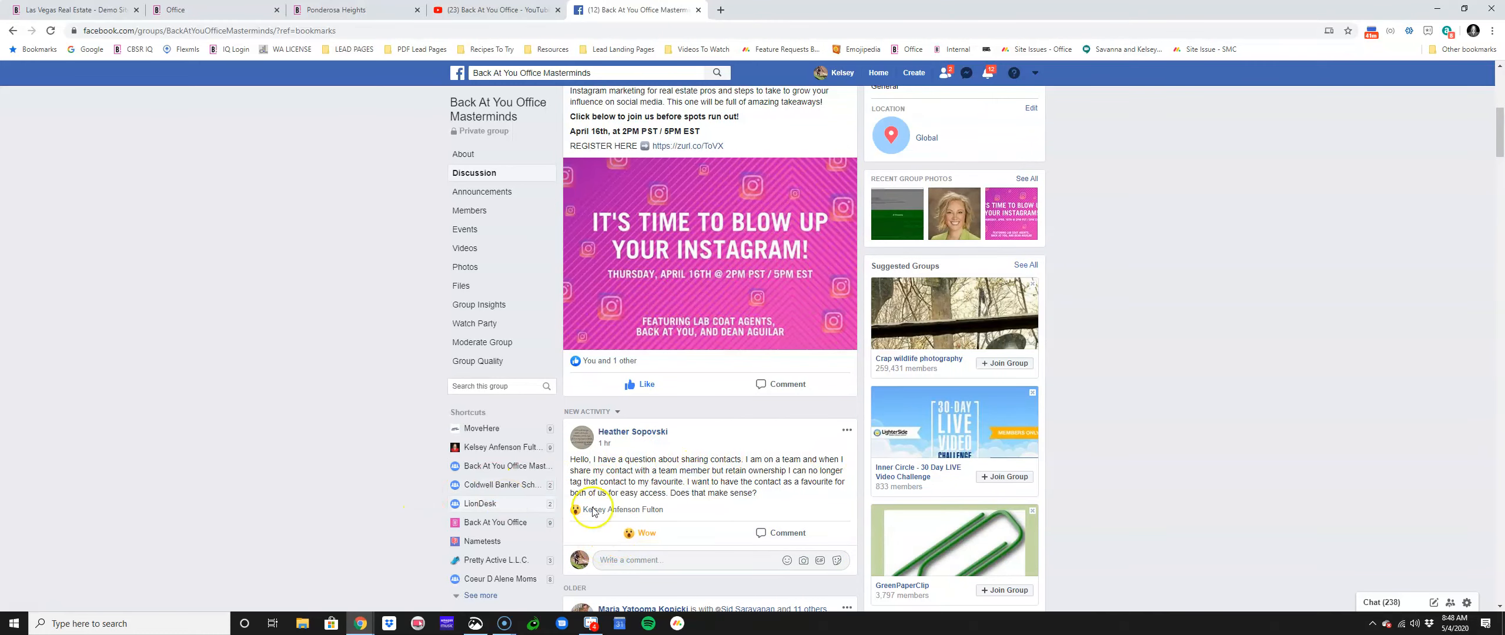
click(581, 531)
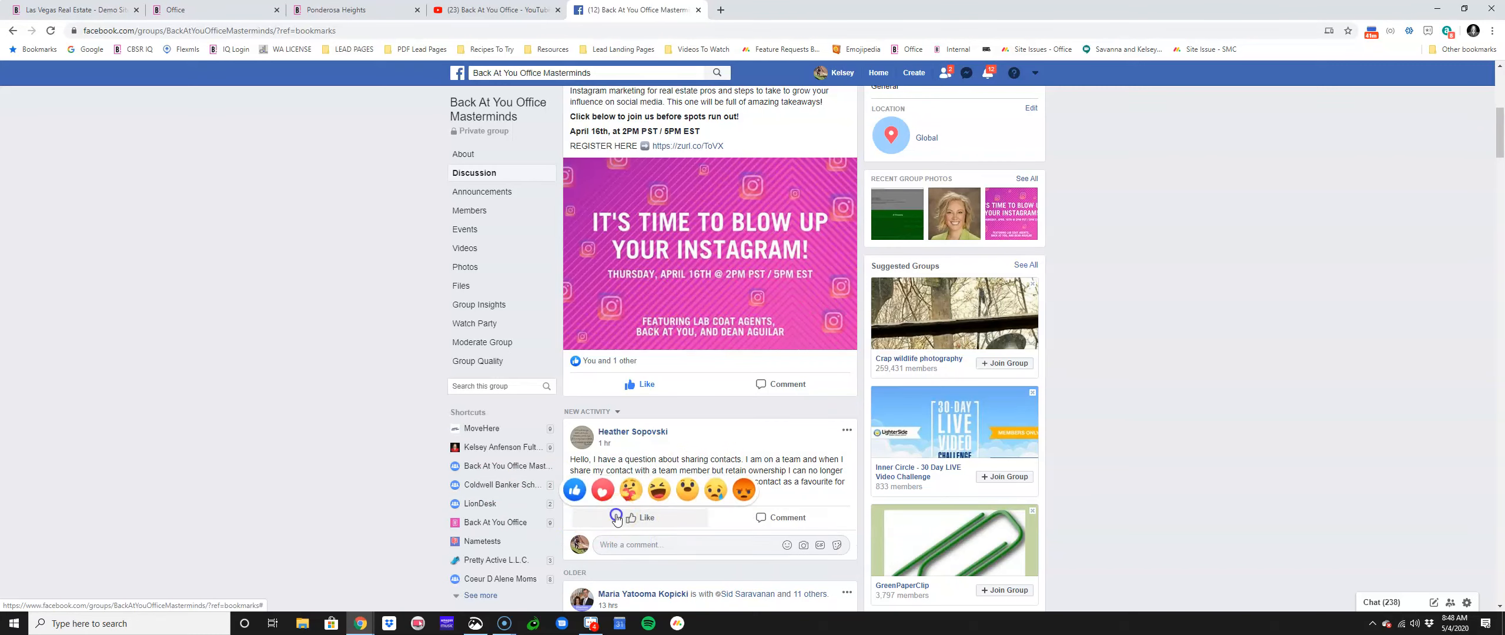
click(580, 517)
scroll(442, 548, down, 1)
scroll(442, 548, down, 3)
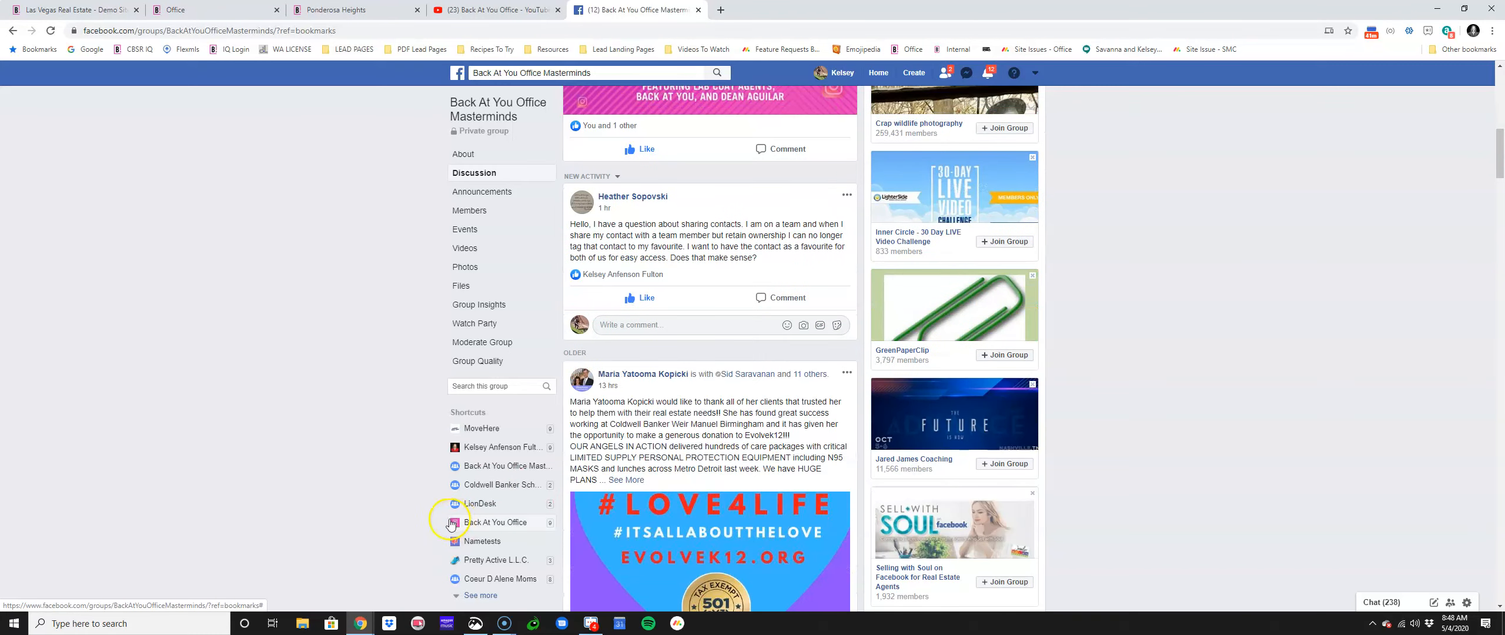
scroll(345, 506, up, 11)
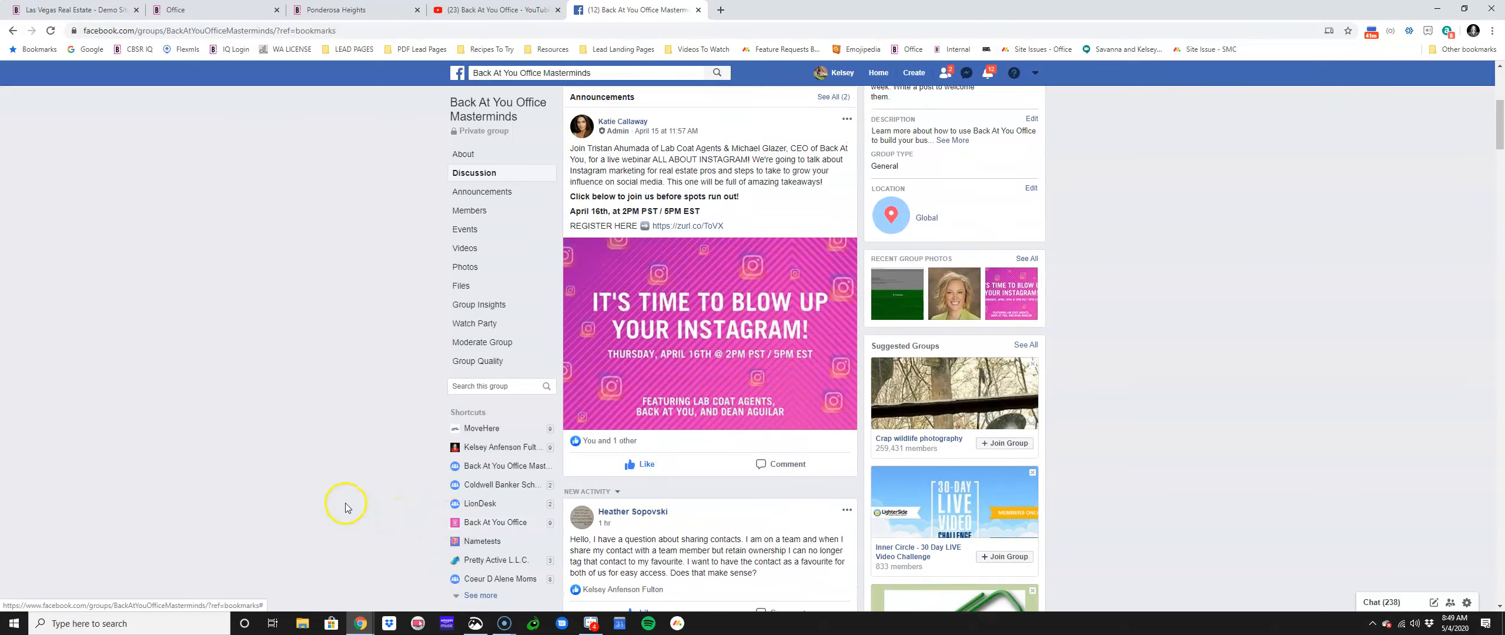
click(721, 10)
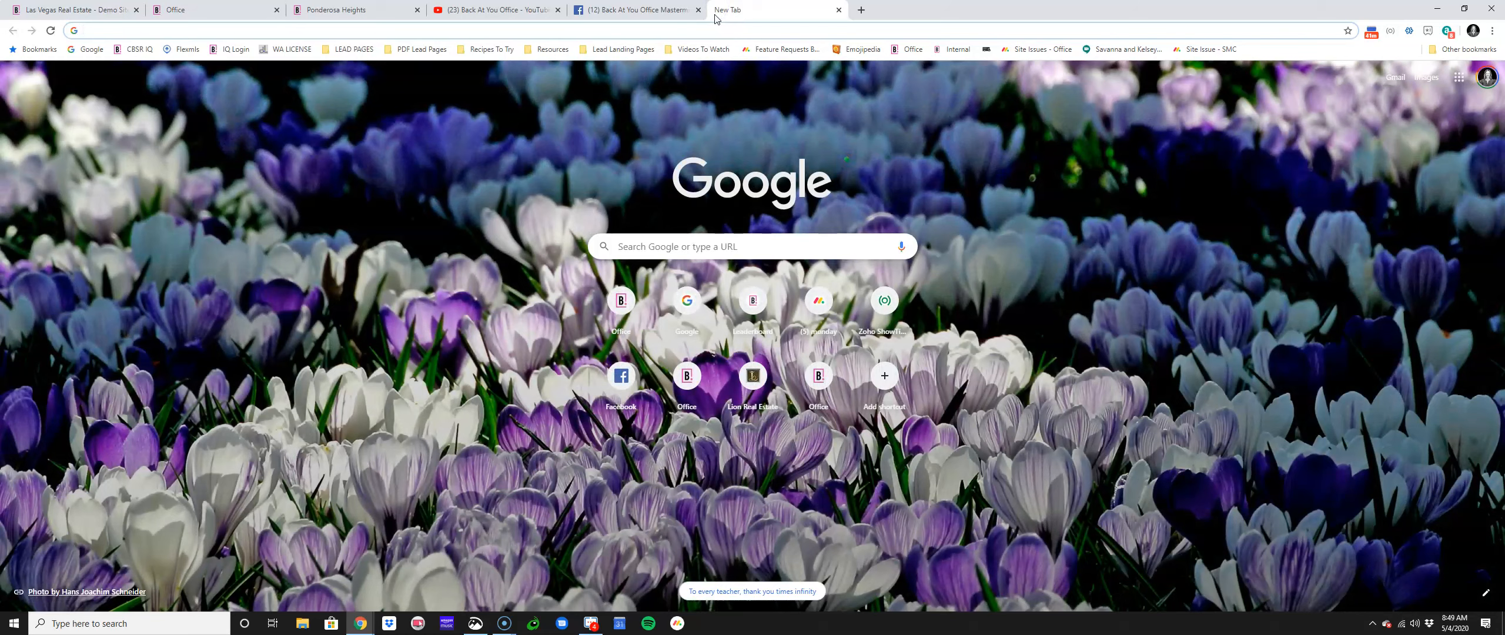
Step: Open showtime.backatyou.com to see Back At You's upcoming training sessions, then clear the address bar
text(showtime.zoho.com)
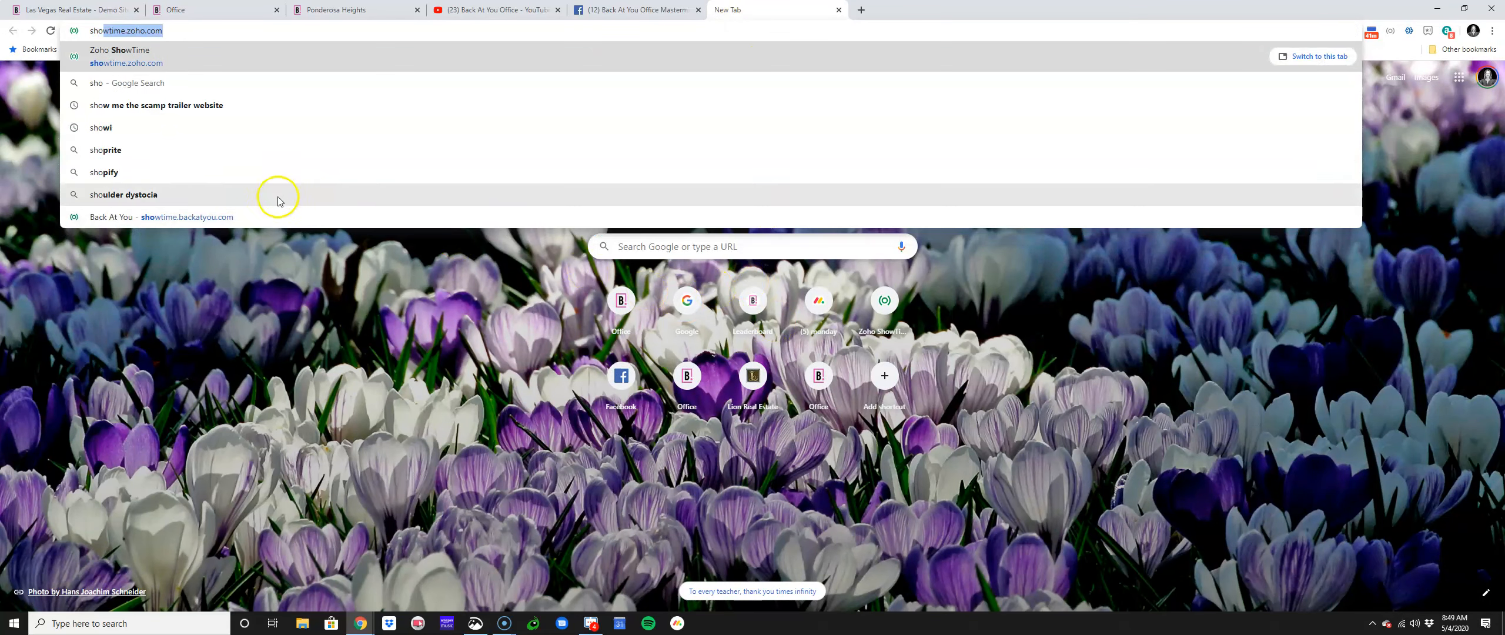
click(279, 217)
click(241, 30)
key(BackSpace)
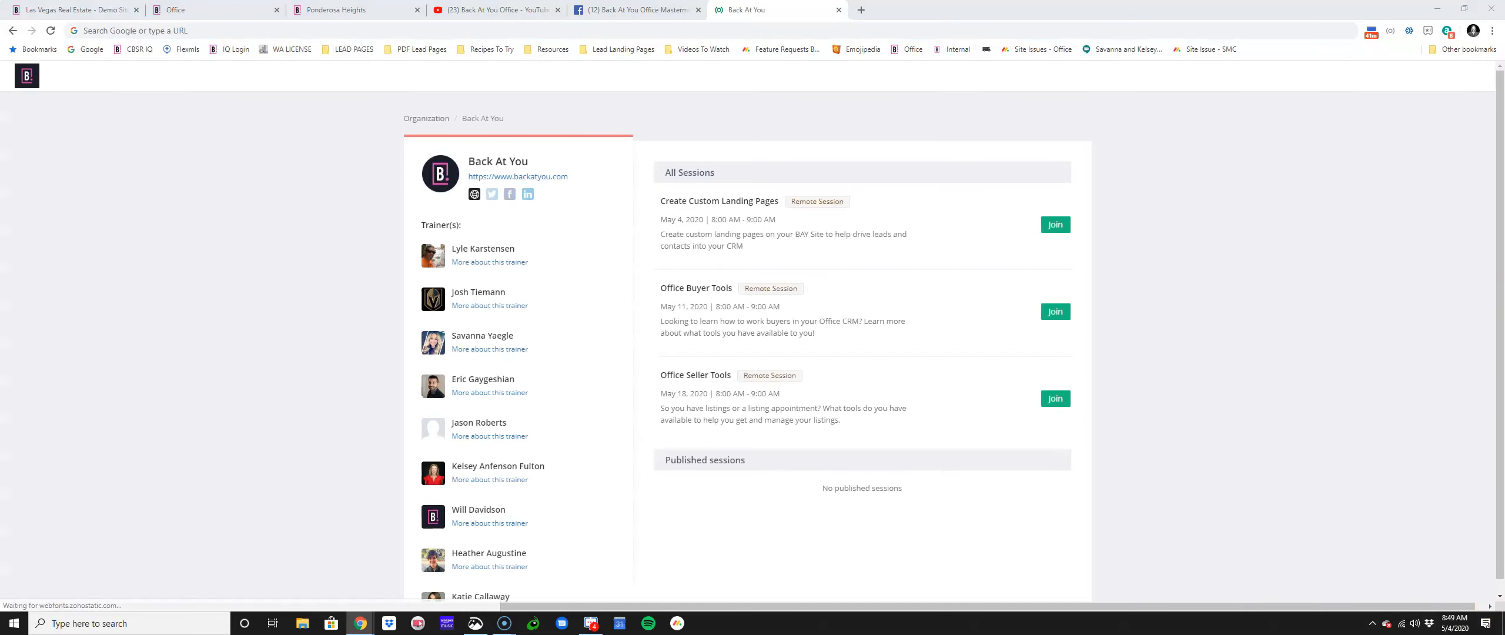